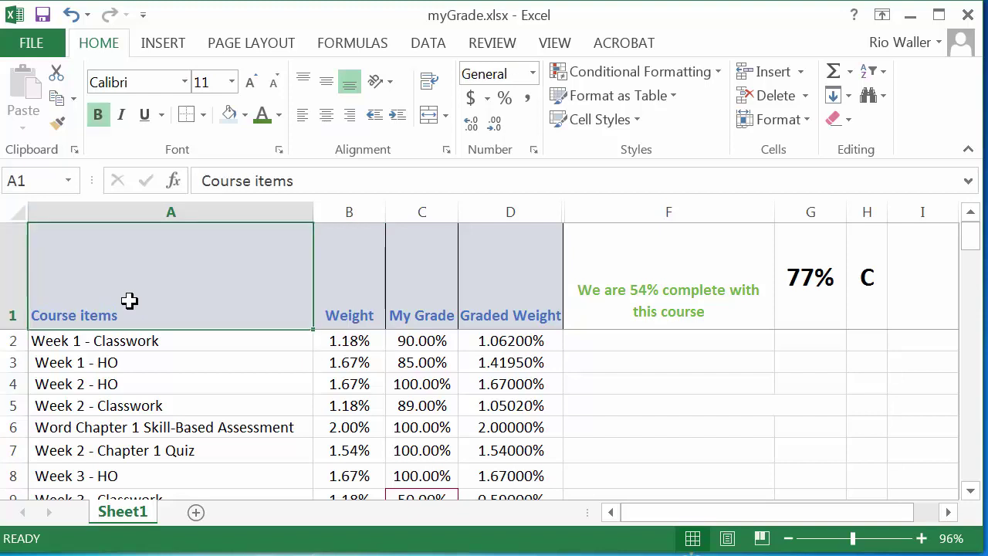
- Examine the course items in column A and their weights in column B of the grade sheet
click(351, 298)
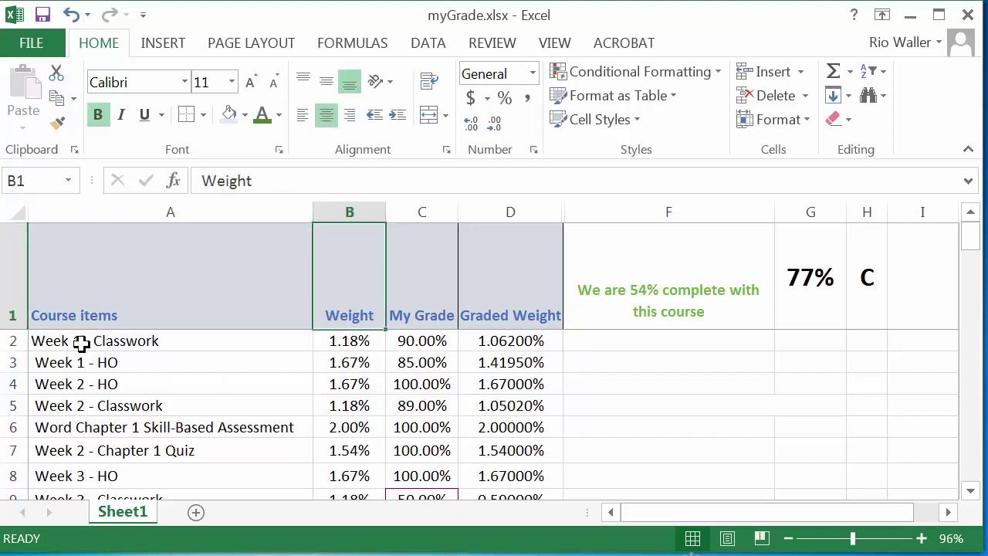
drag(82, 342, 154, 419)
scroll(154, 419, up, 16)
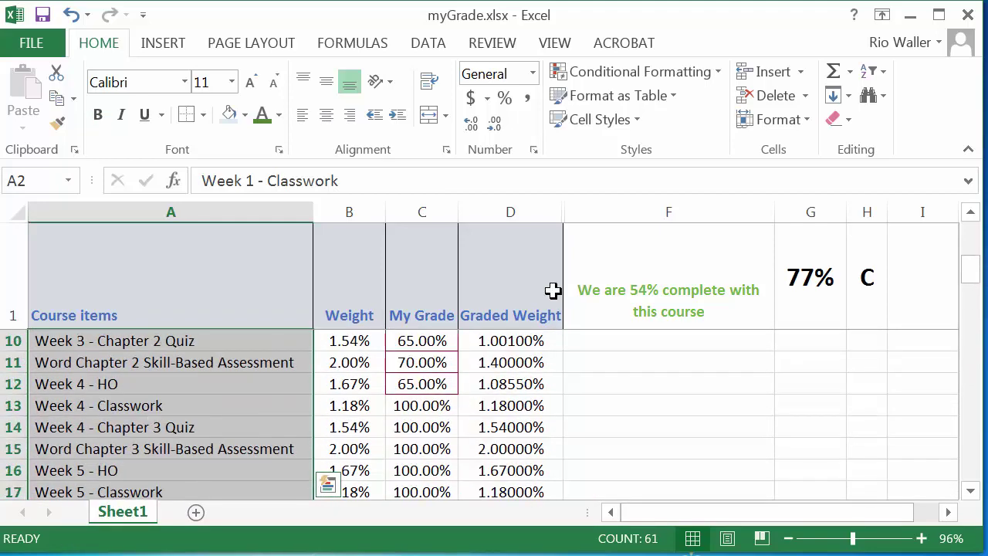
click(341, 343)
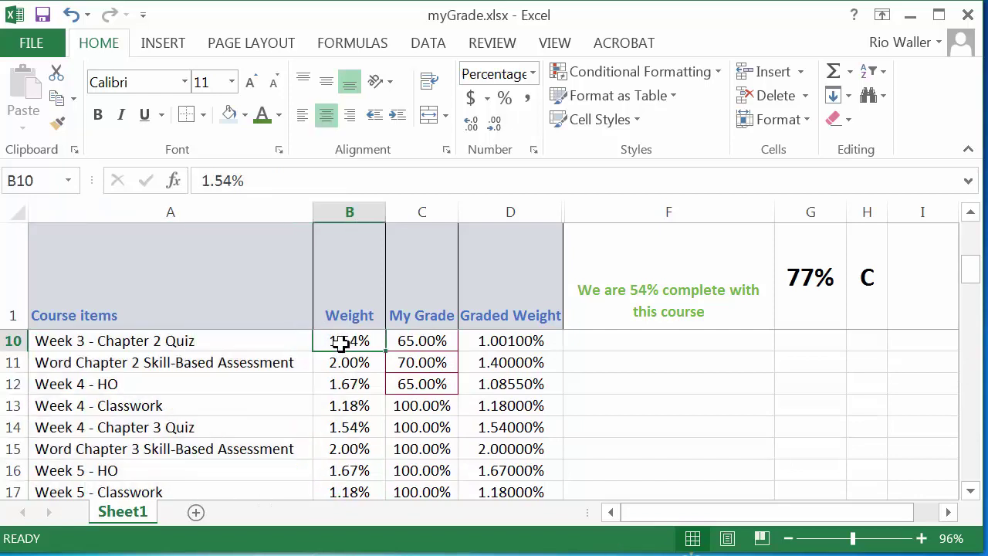
click(209, 342)
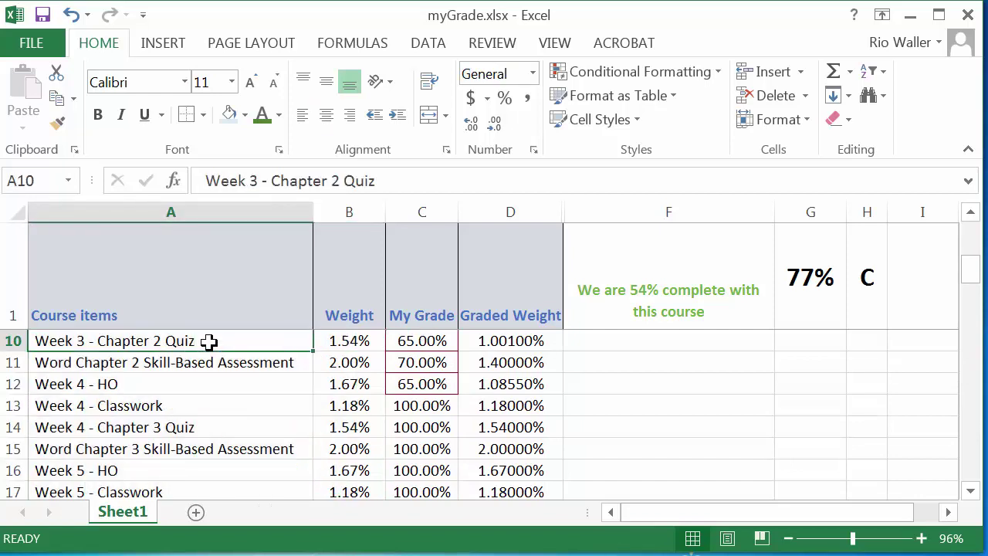
- Examine the My Grade column from the first course items down to the ungraded Week 10 rows and back up
click(412, 342)
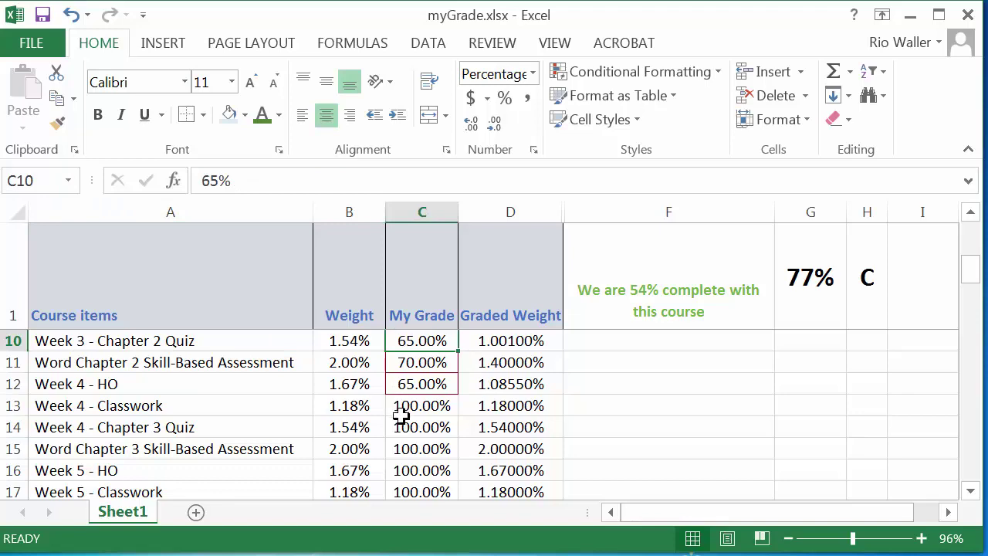
click(408, 386)
click(408, 427)
scroll(406, 428, up, 3)
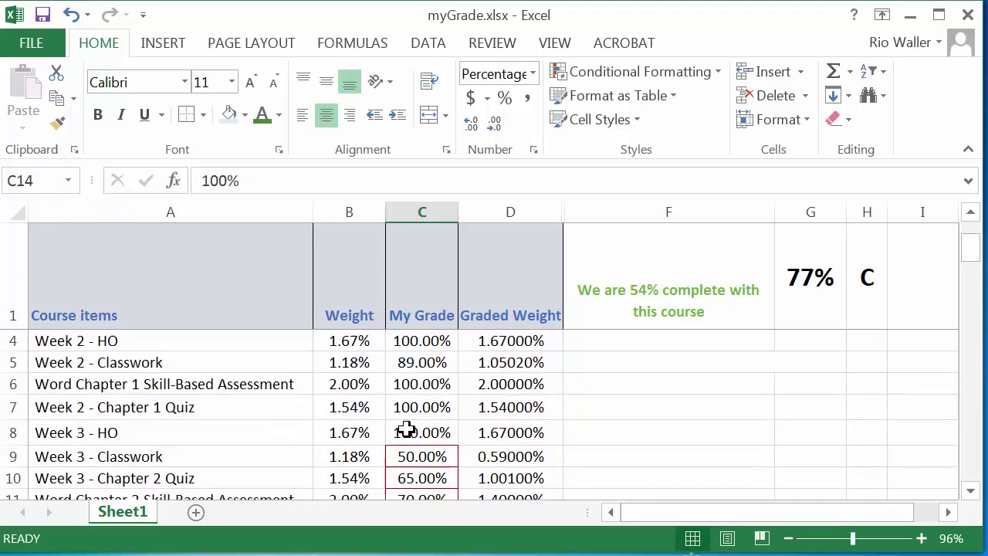
scroll(406, 428, down, 10)
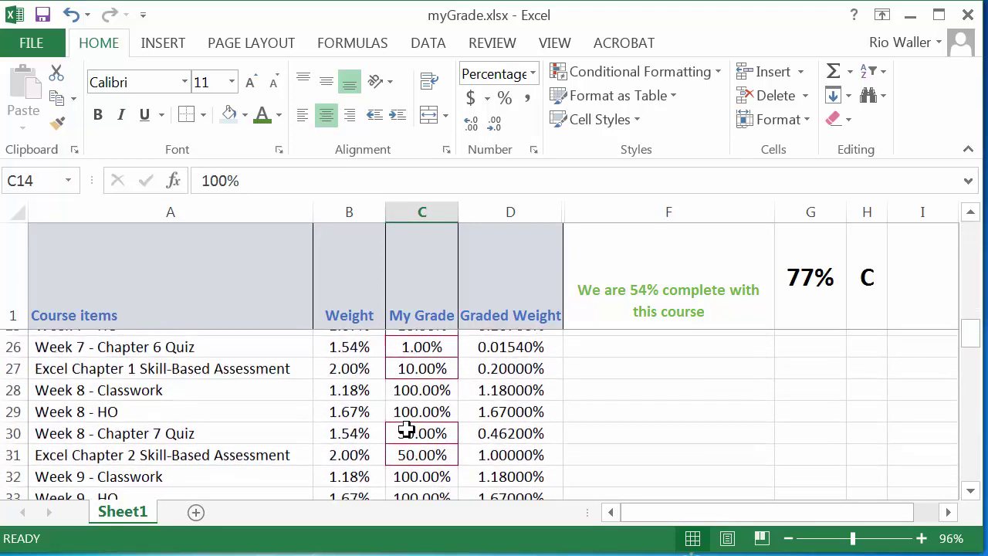
scroll(405, 428, down, 3)
click(408, 406)
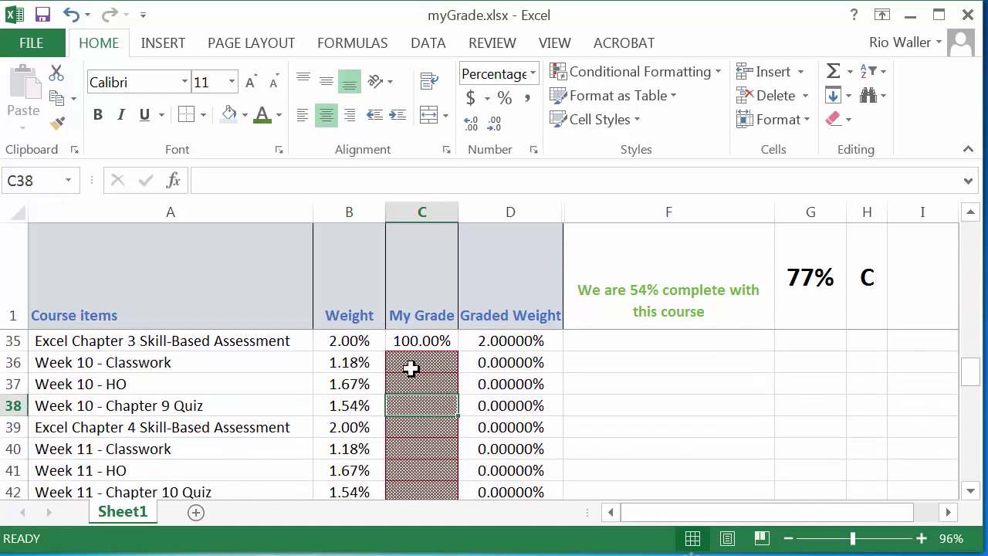
scroll(409, 369, up, 3)
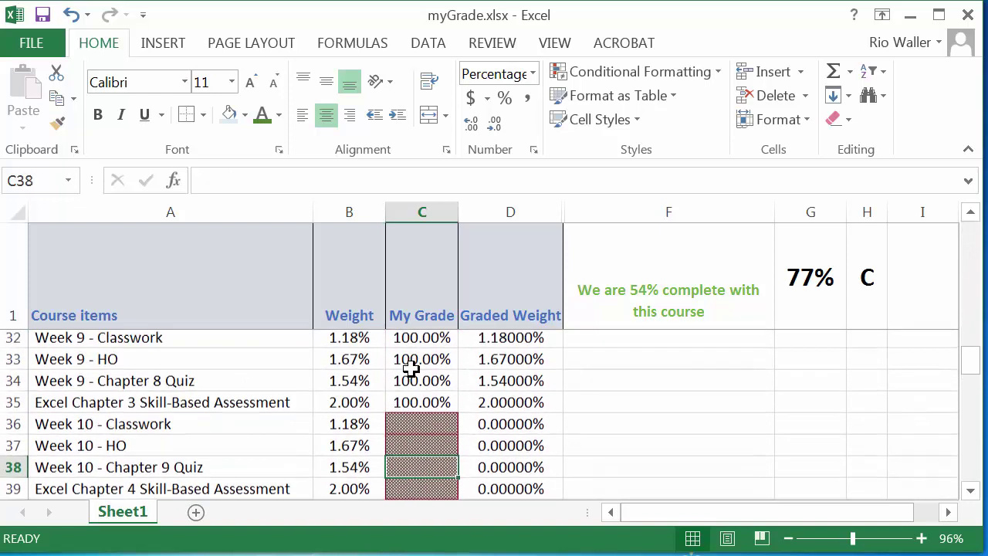
click(406, 424)
scroll(409, 421, up, 1)
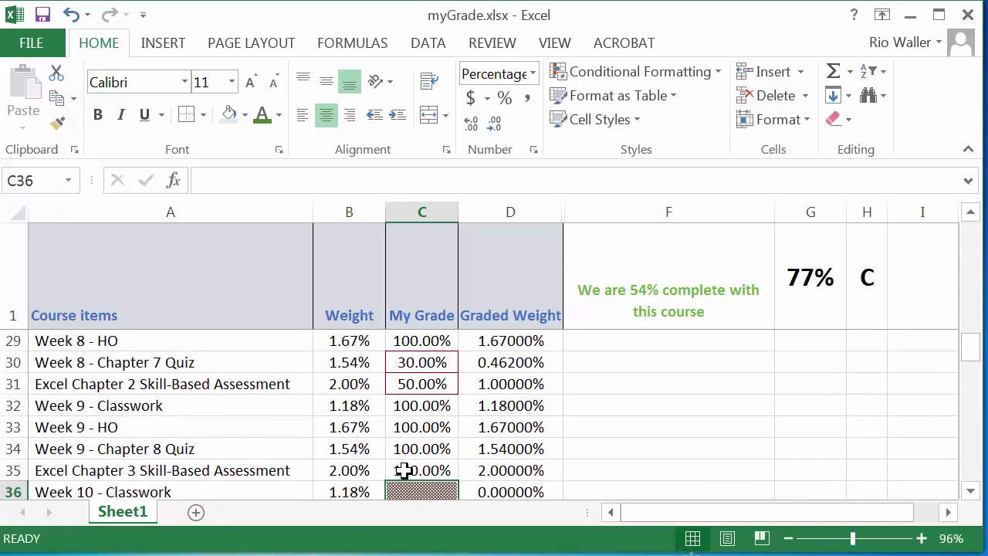
scroll(404, 470, up, 1)
scroll(410, 364, up, 1)
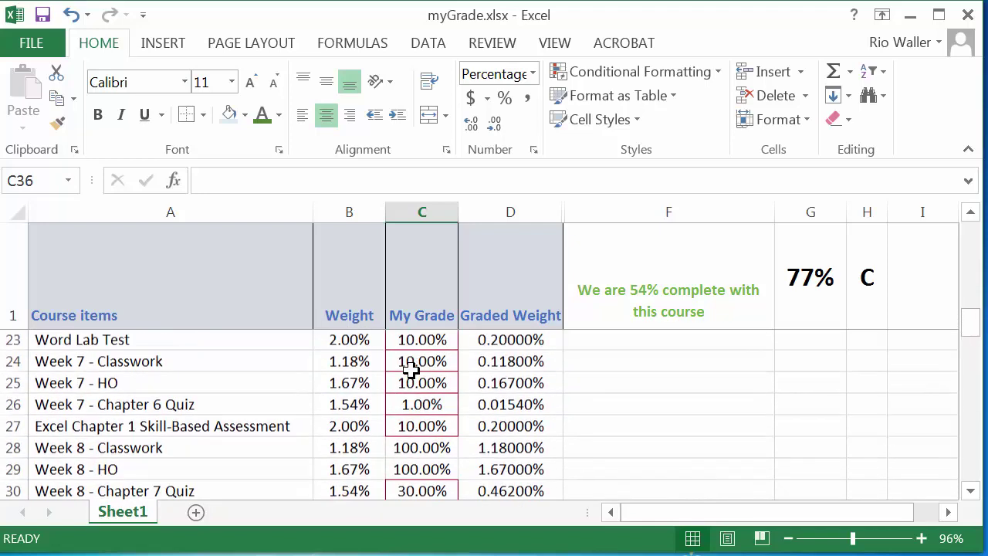
scroll(409, 367, up, 1)
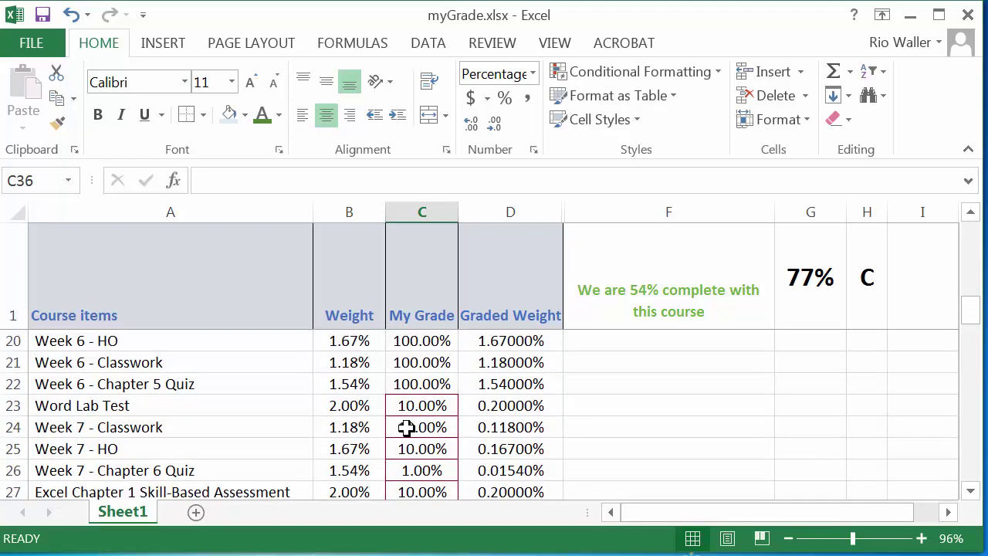
scroll(413, 405, up, 2)
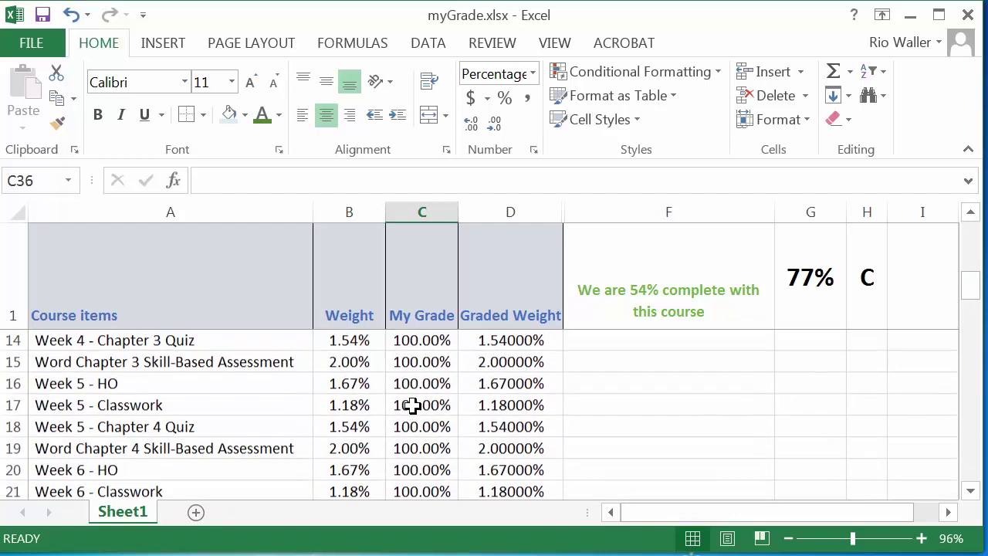
scroll(413, 405, up, 4)
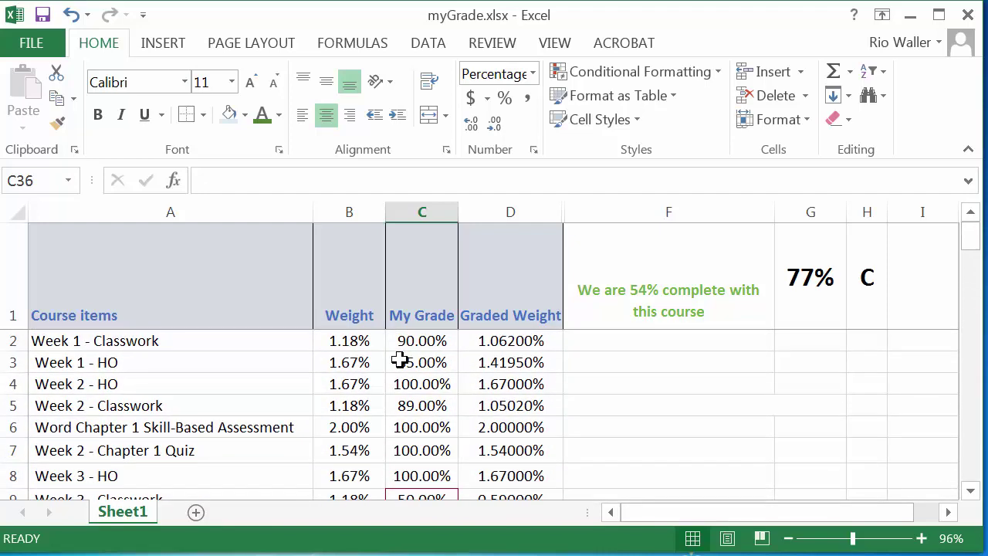
- Examine the formulas behind the course completion message in F1, the overall percentage in G1 and the letter grade in H1
click(639, 293)
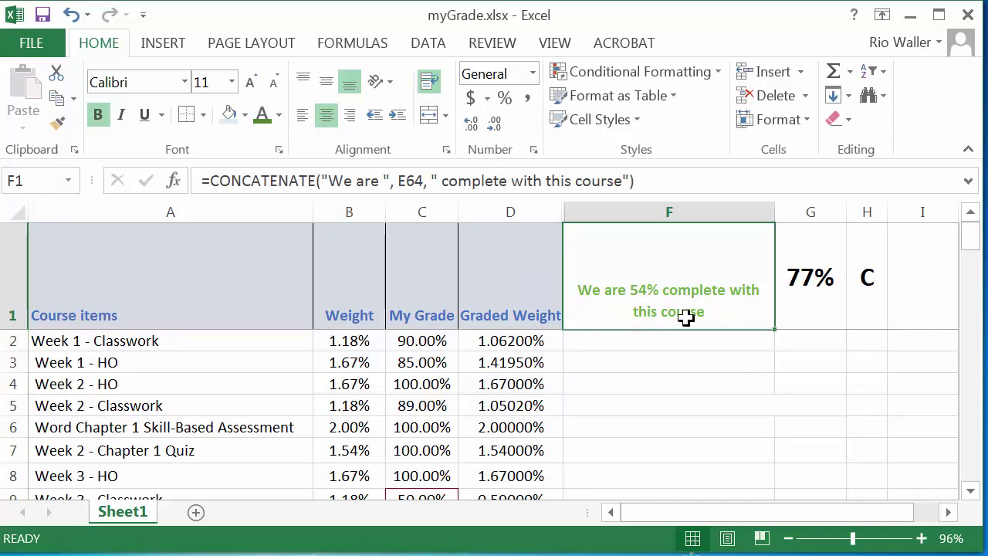
click(805, 301)
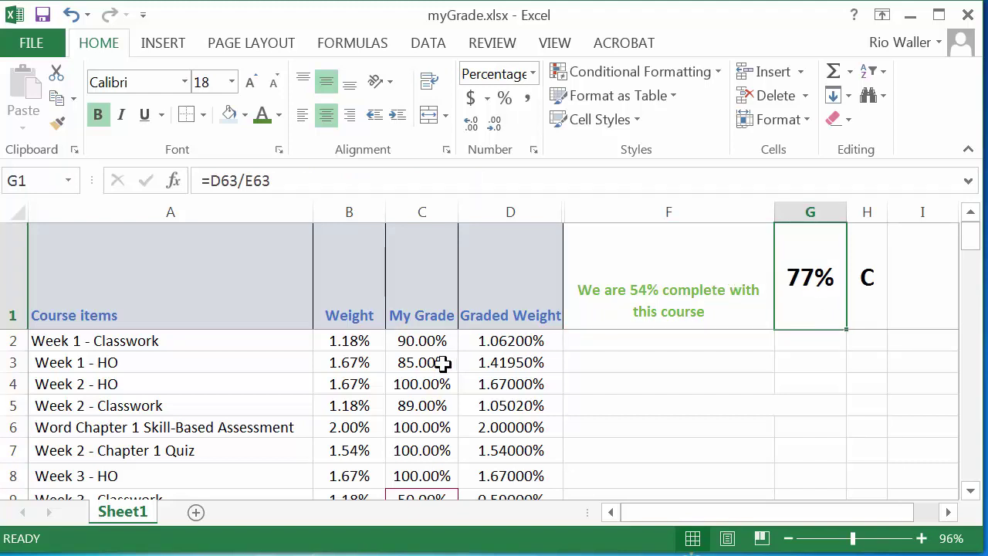
scroll(427, 367, down, 4)
scroll(427, 370, down, 7)
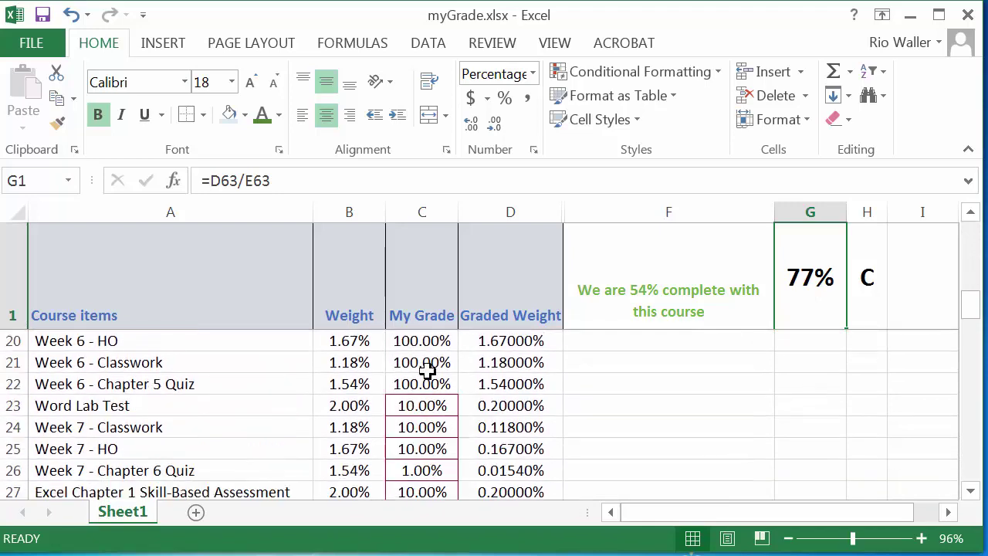
scroll(427, 371, up, 3)
scroll(427, 370, up, 5)
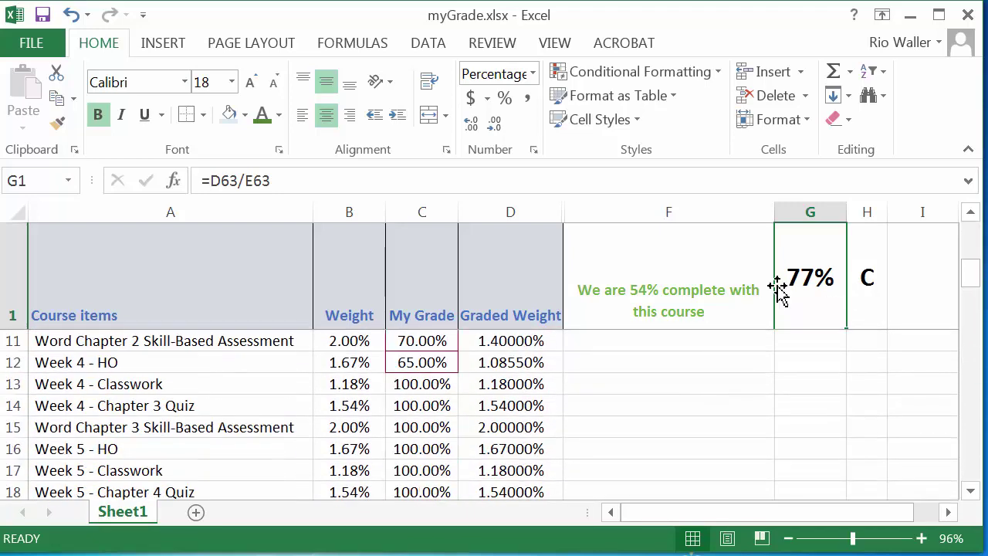
click(854, 300)
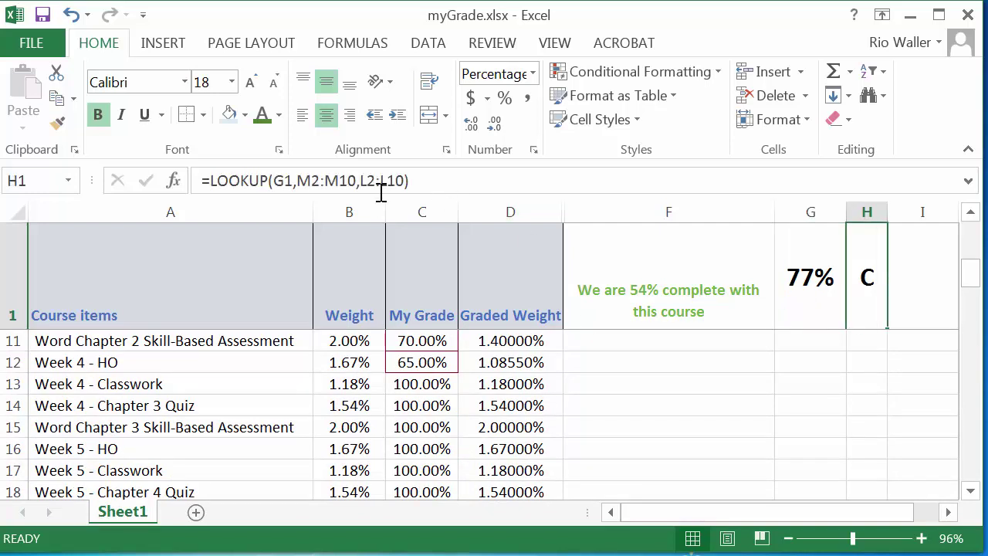
- Locate the Grading Scale columns L and M that the letter grade formula refers to
drag(689, 512, 784, 532)
click(917, 366)
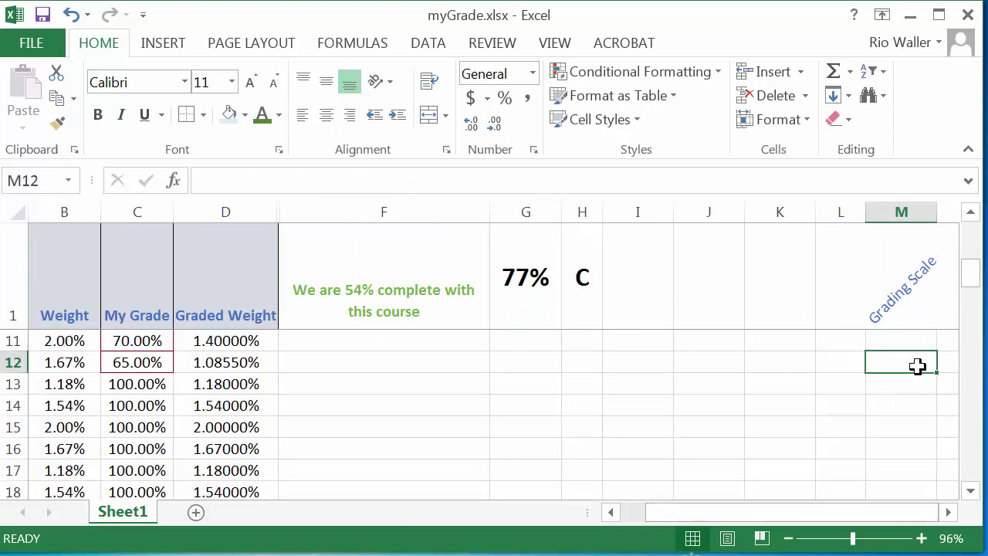
key(Right)
key(Right)
key(Right)
key(Left)
key(Left)
key(Left)
key(Left)
key(Left)
key(Left)
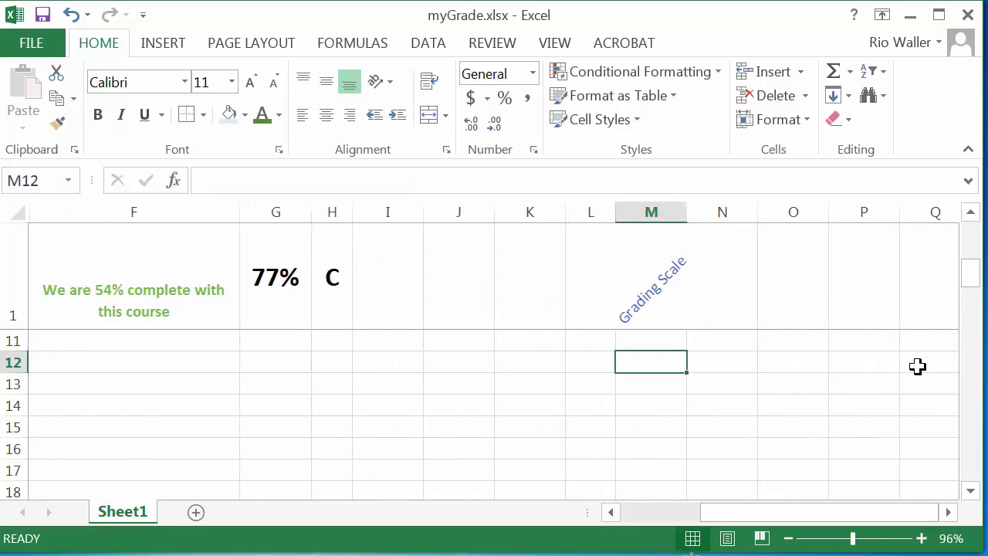
key(Right)
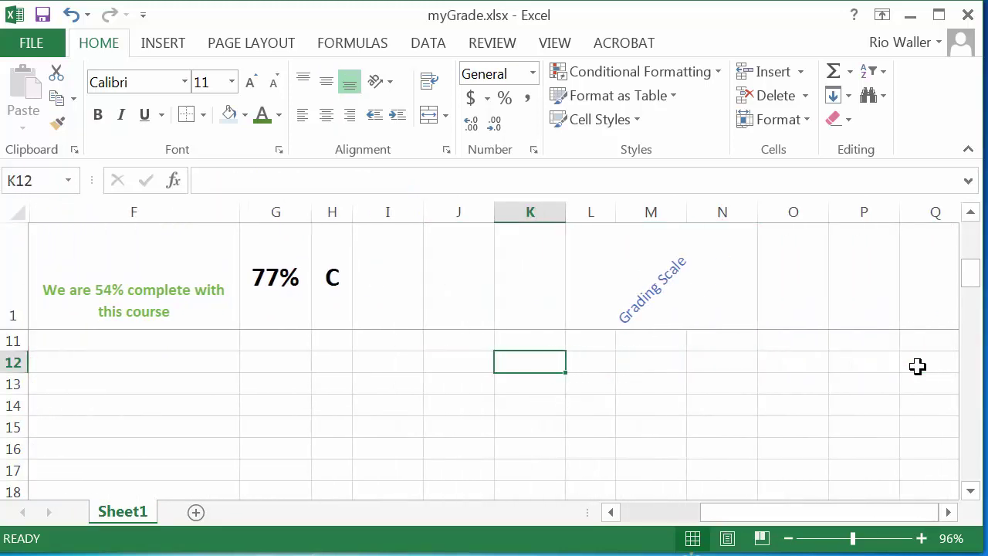
click(342, 278)
click(343, 174)
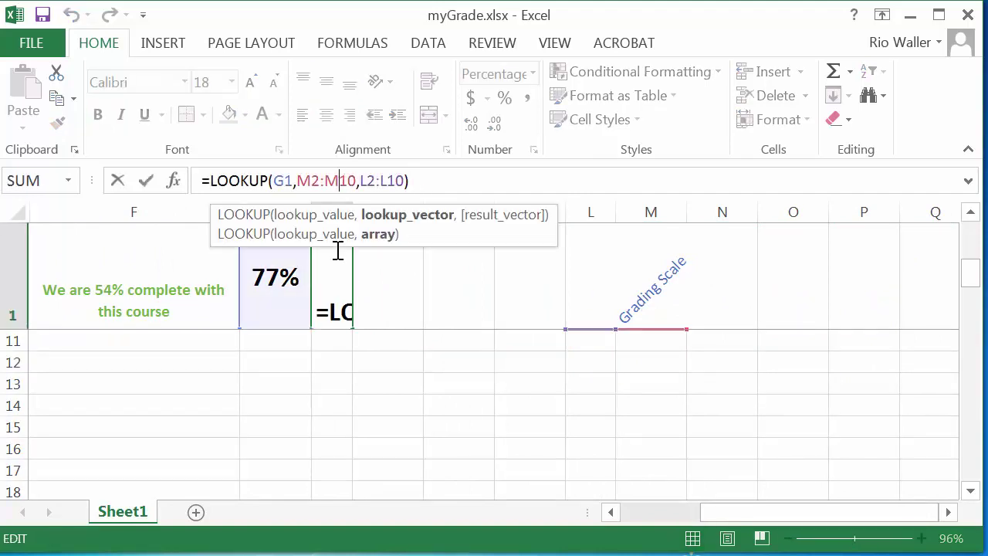
double_click(336, 279)
click(331, 439)
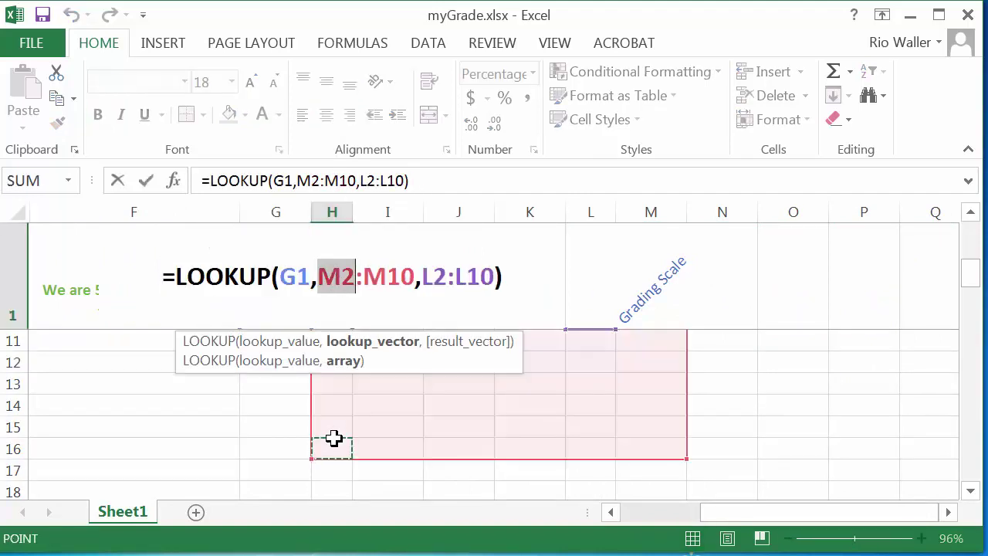
key(Escape)
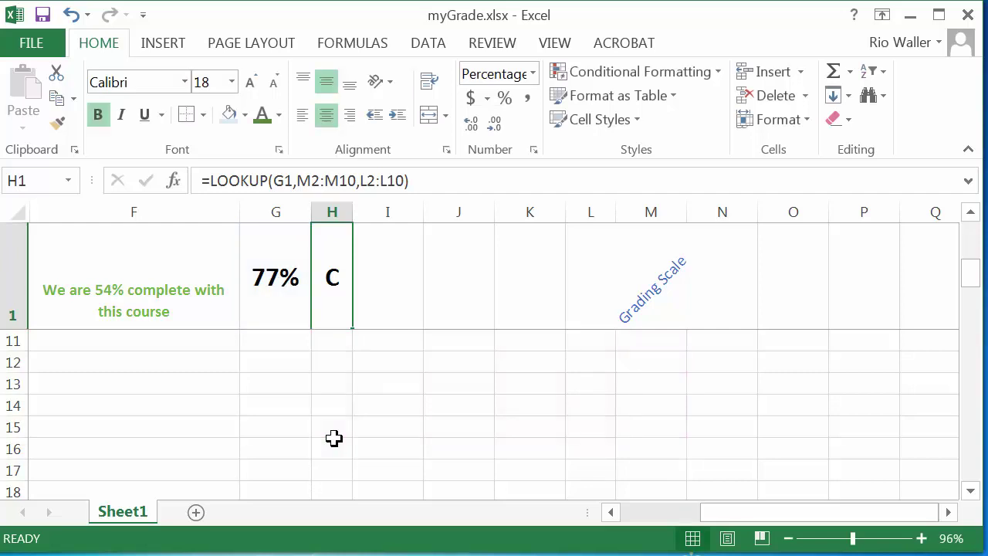
- Compare the LOOKUP formula in H1 with the grading scale ranges M2:M10 and L2:L10 it references
double_click(337, 274)
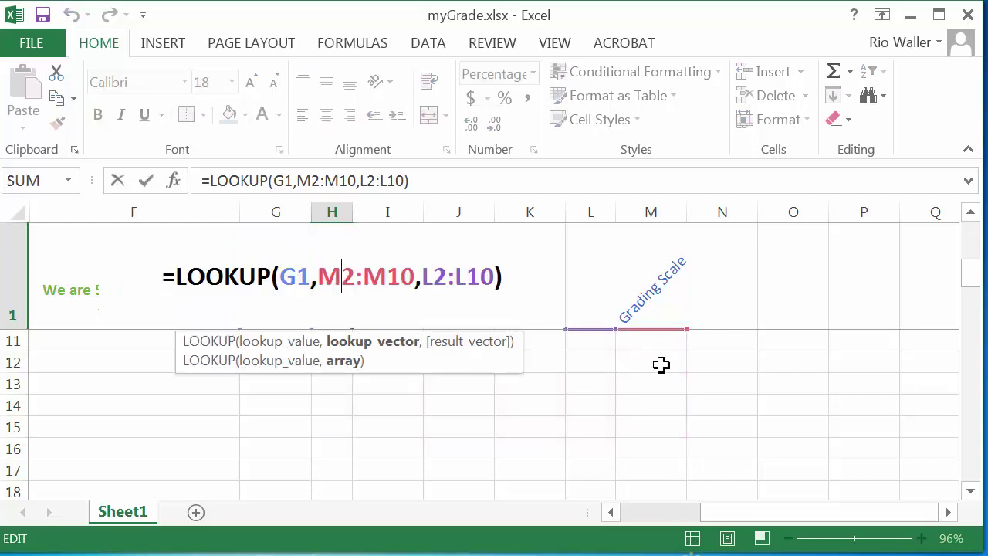
scroll(661, 365, up, 3)
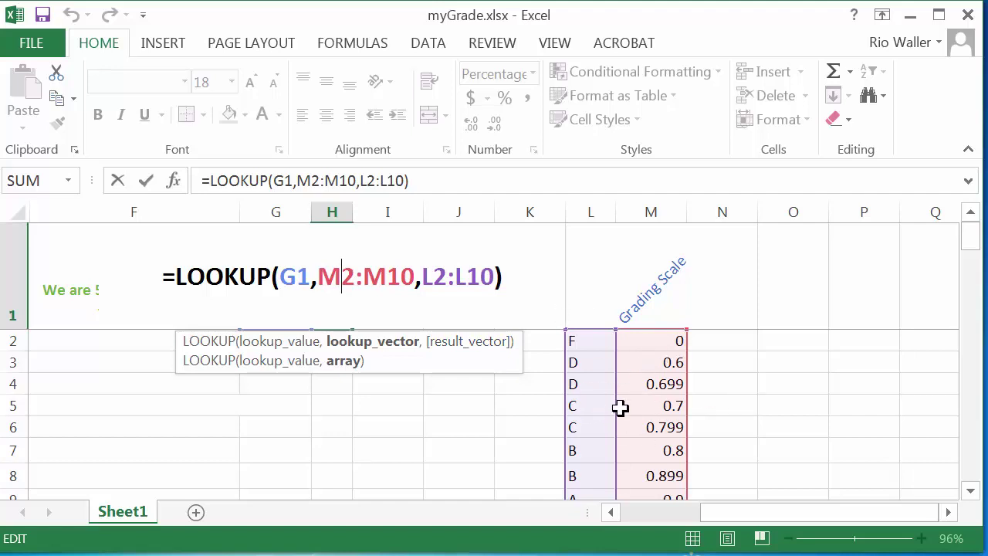
key(ctrl+Return)
- Go back to column A and review the course items from the first row down to the Week 10 entries
click(119, 272)
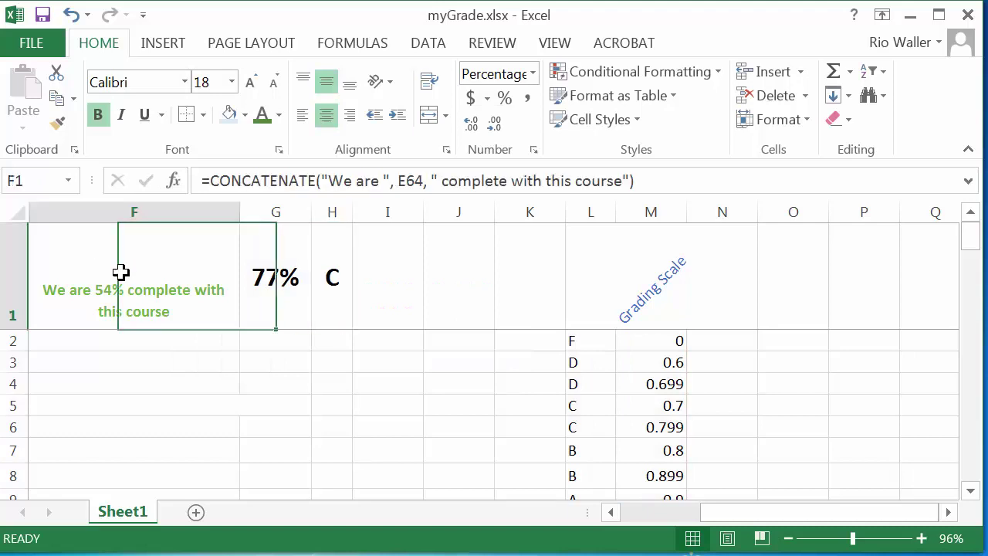
key(Left)
key(Left)
key(Left)
key(Left)
key(Left)
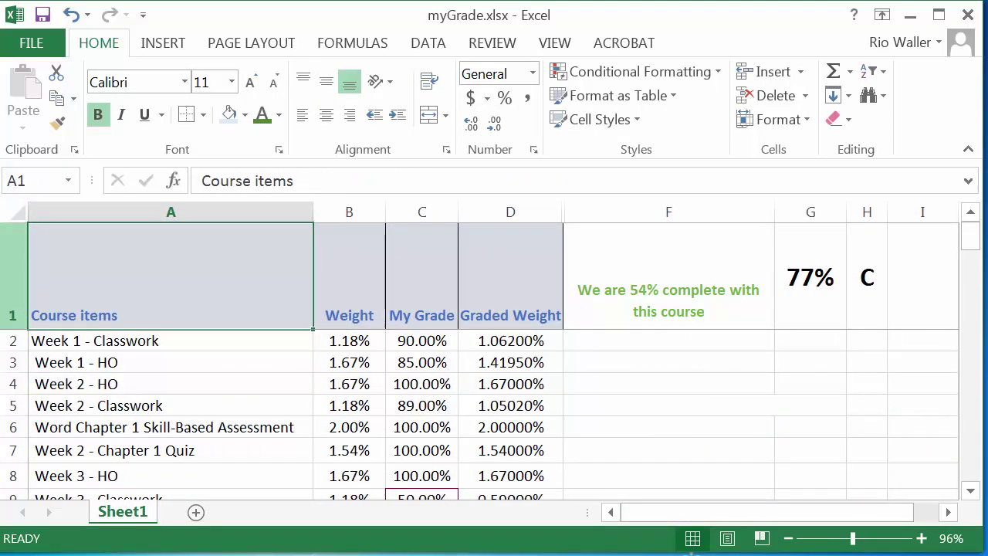
click(82, 385)
key(Down)
key(Down)
key(Down)
key(Down)
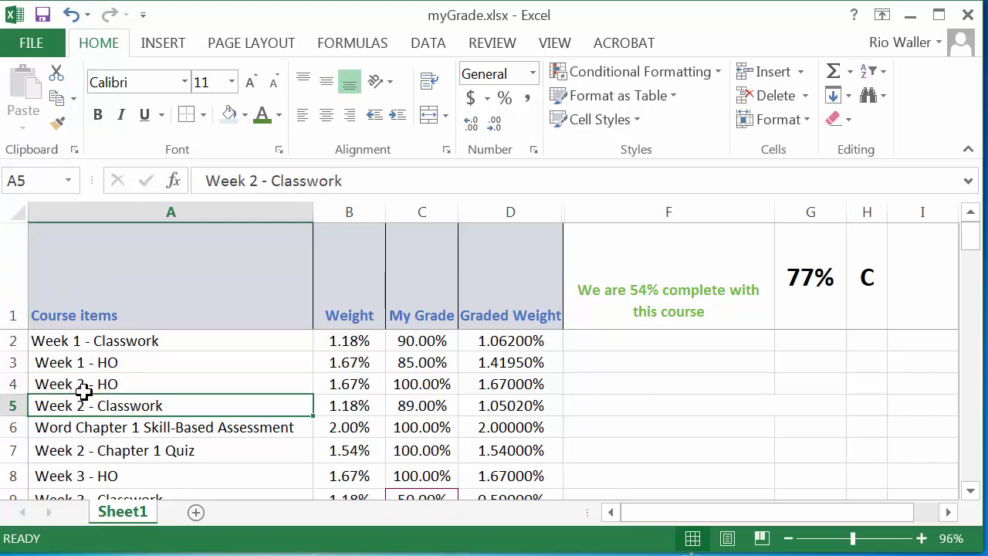
key(Down)
key(Down)
key(Down)
key(Down)
key(Down)
key(Down)
key(Down)
key(Down)
key(Down)
key(Down)
key(Down)
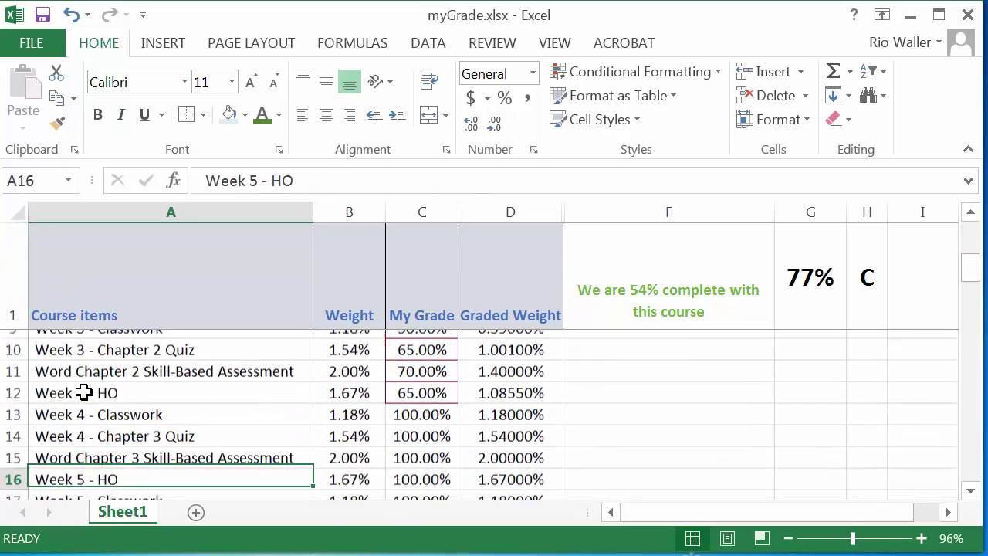
key(Down)
key(Down)
key(Down)
key(Down)
key(Down)
key(Down)
key(Down)
key(Down)
key(Down)
key(Down)
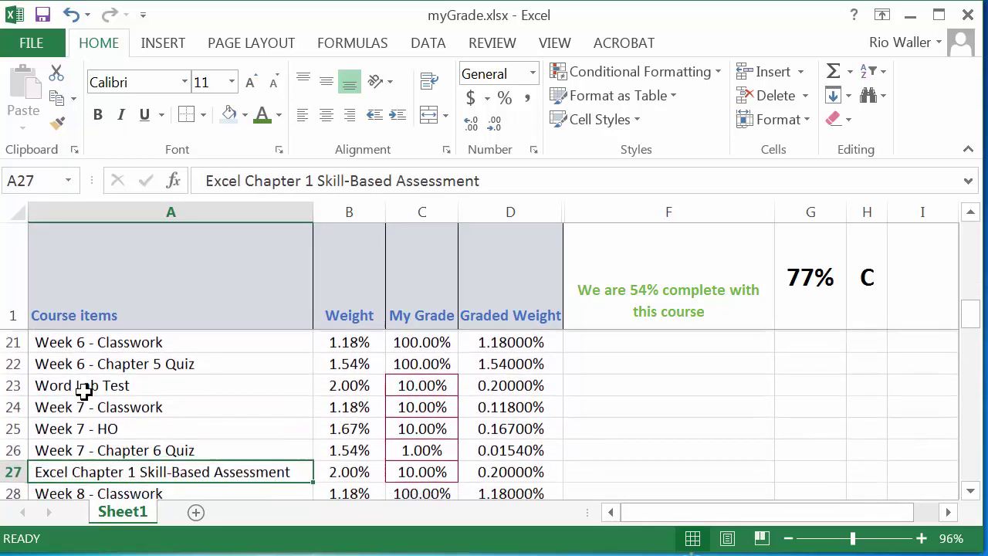
key(Down)
key(Down)
key(Down)
key(Down)
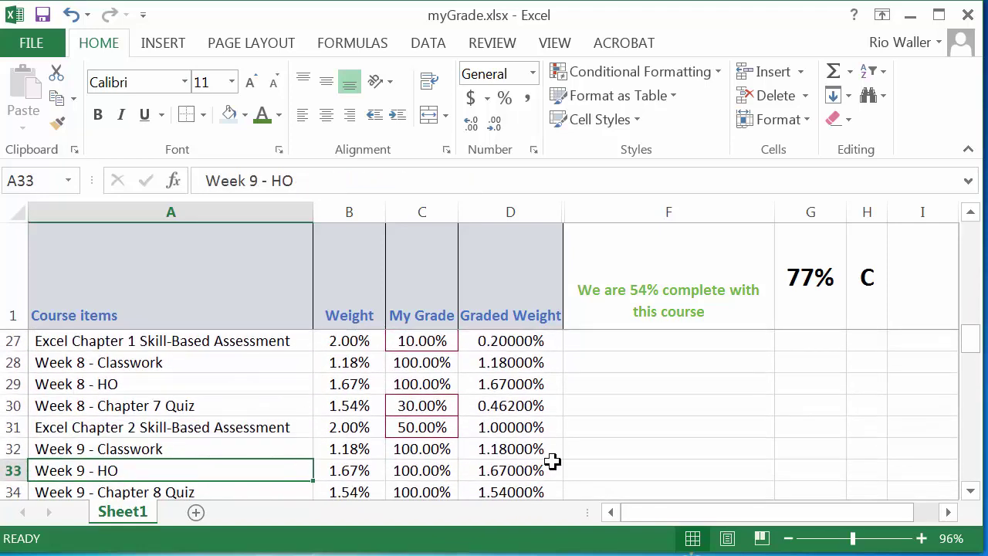
scroll(434, 451, up, 2)
scroll(432, 453, down, 4)
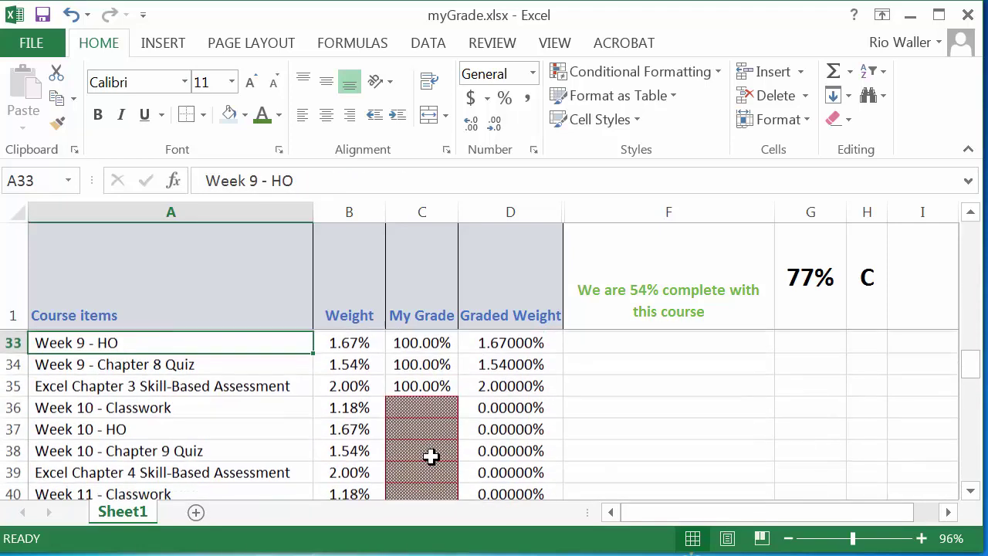
scroll(430, 456, down, 1)
scroll(428, 357, up, 1)
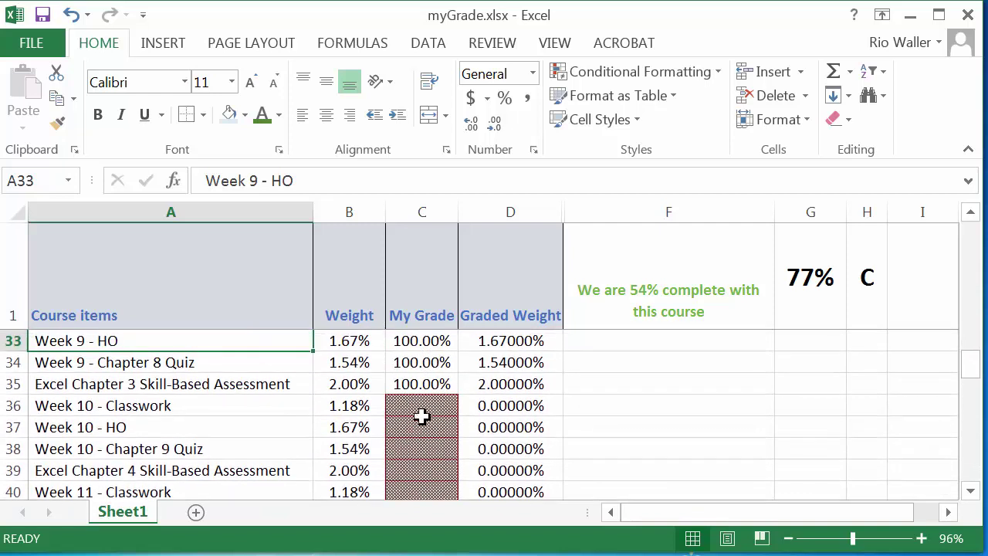
- Enter the Week 10 grades in column C: 30% for Classwork, 10% for HO and 10% for the Chapter 9 Quiz
click(422, 403)
text(30)
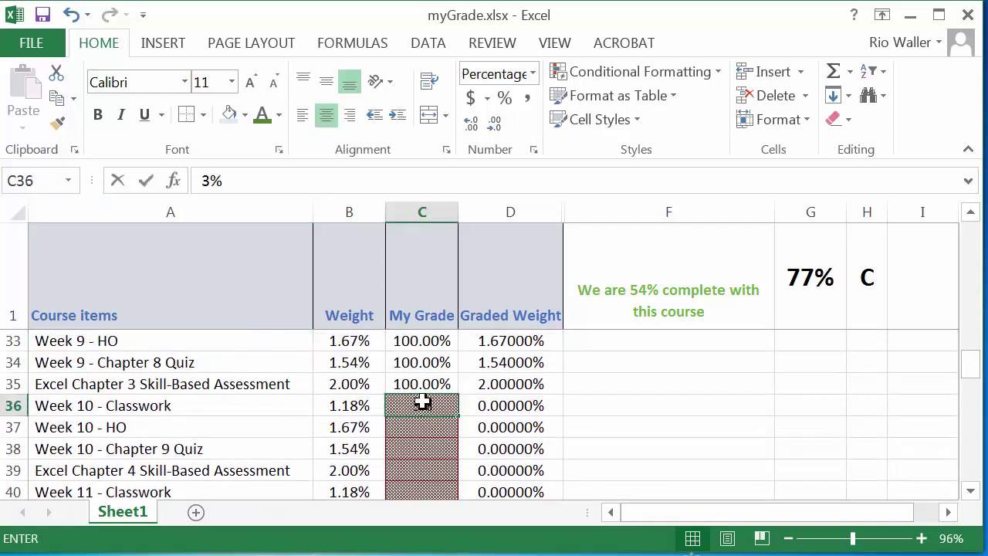
key(Return)
text(10)
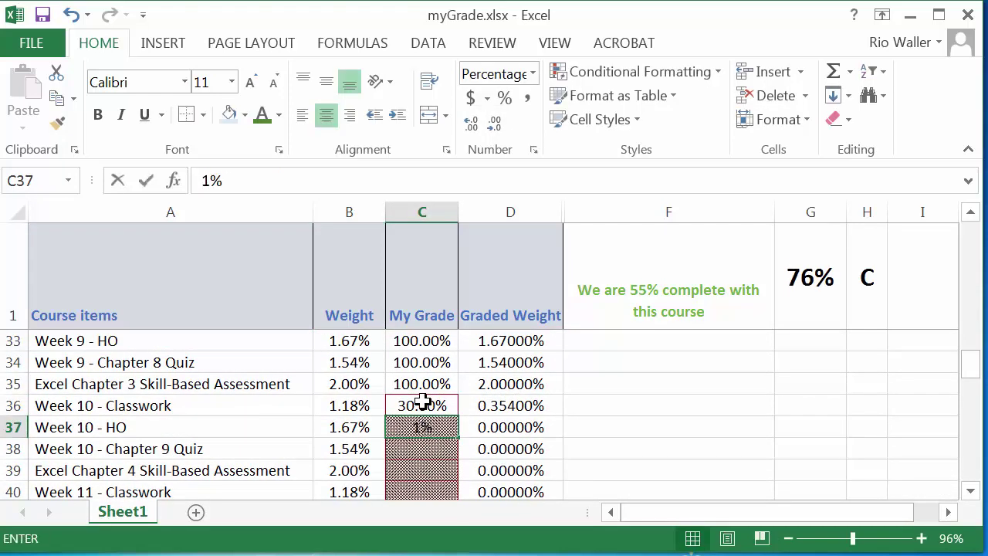
key(Return)
text(230)
key(Return)
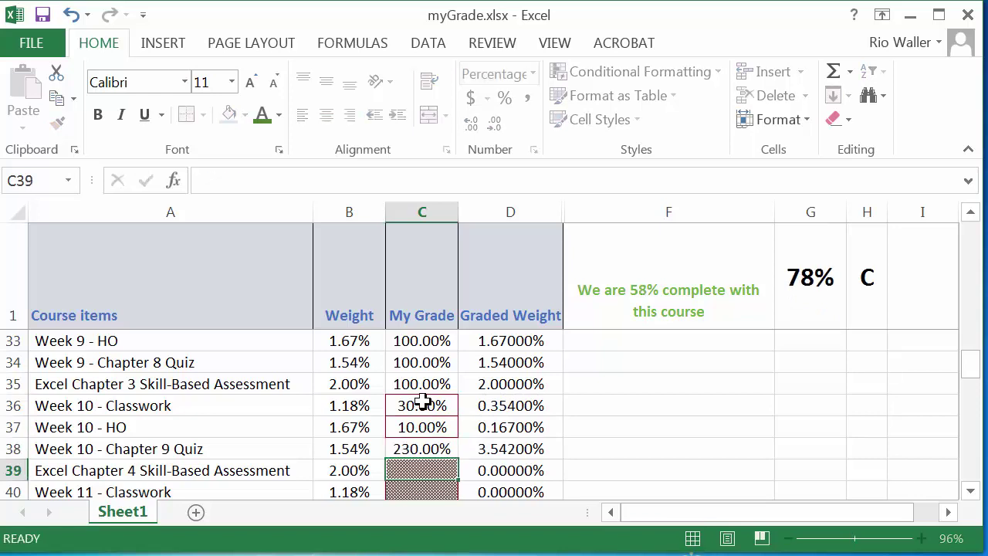
key(Up)
text(10)
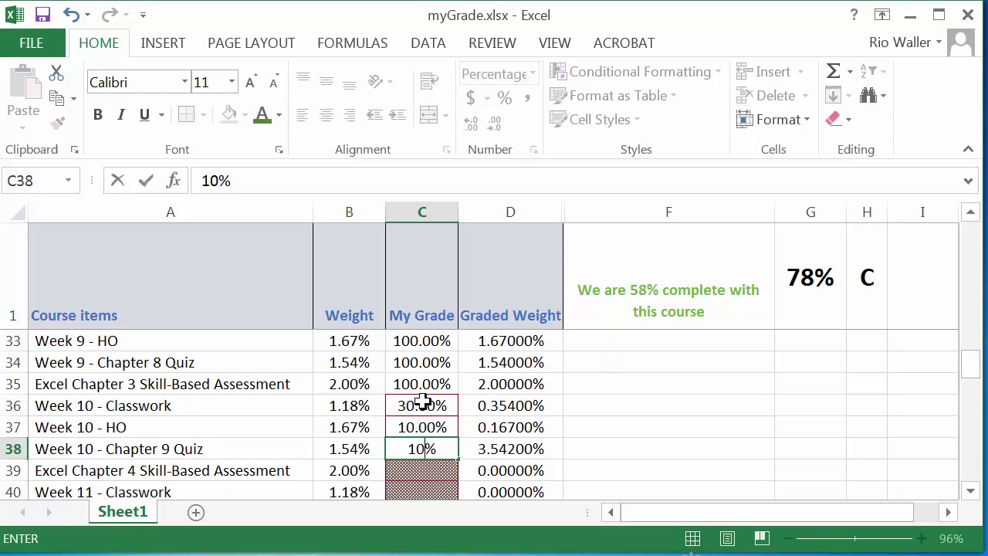
key(Return)
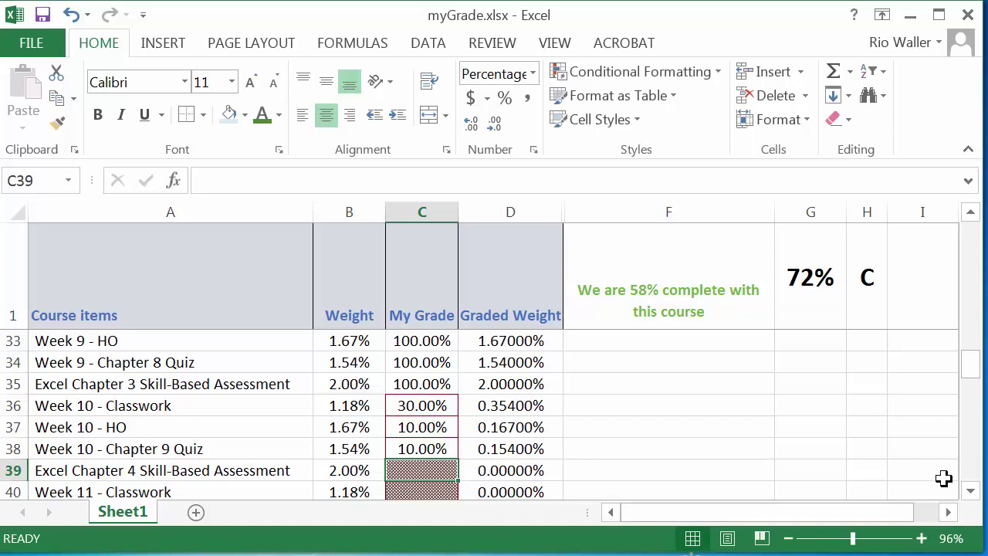
- Check the completion message, overall percentage and letter grade in F1:H1 against the grades entered for the course items
mouse_move(665, 303)
mouse_down()
mouse_move(569, 308)
mouse_move(815, 293)
mouse_move(882, 304)
mouse_up()
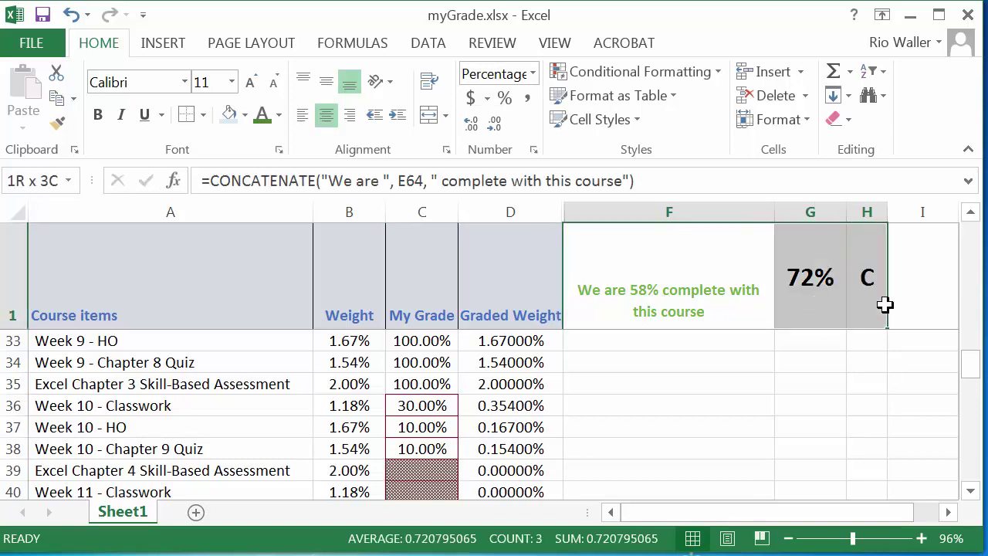
click(410, 379)
scroll(458, 434, up, 3)
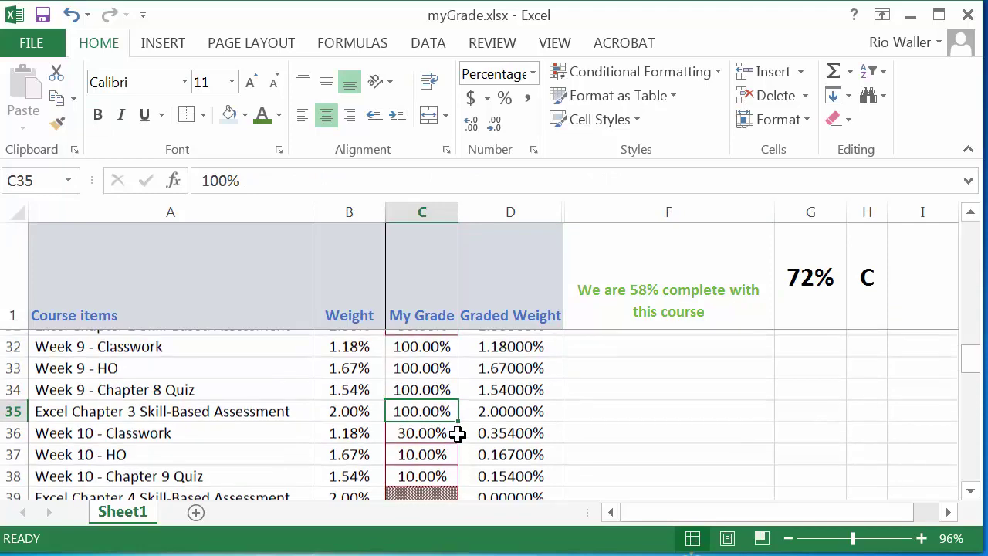
scroll(457, 435, up, 7)
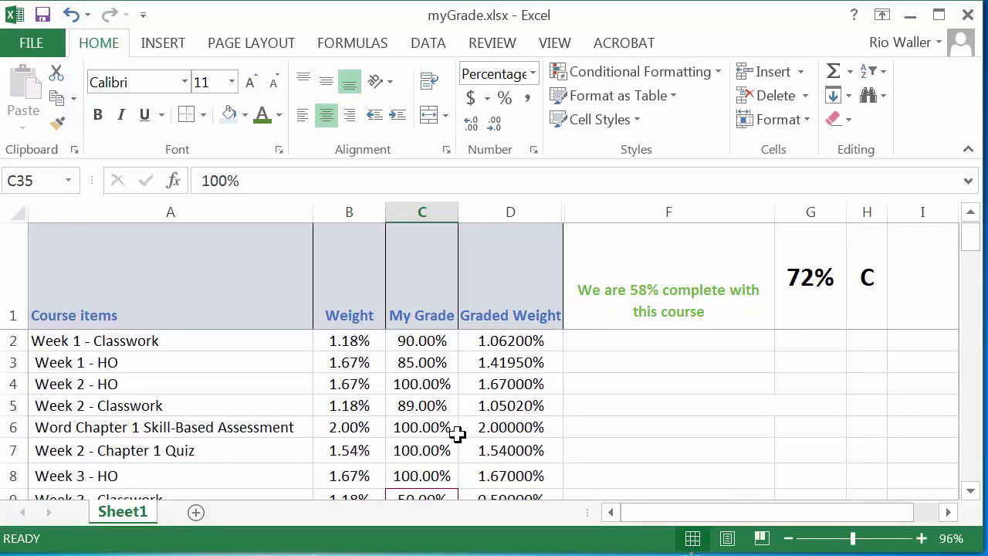
click(881, 292)
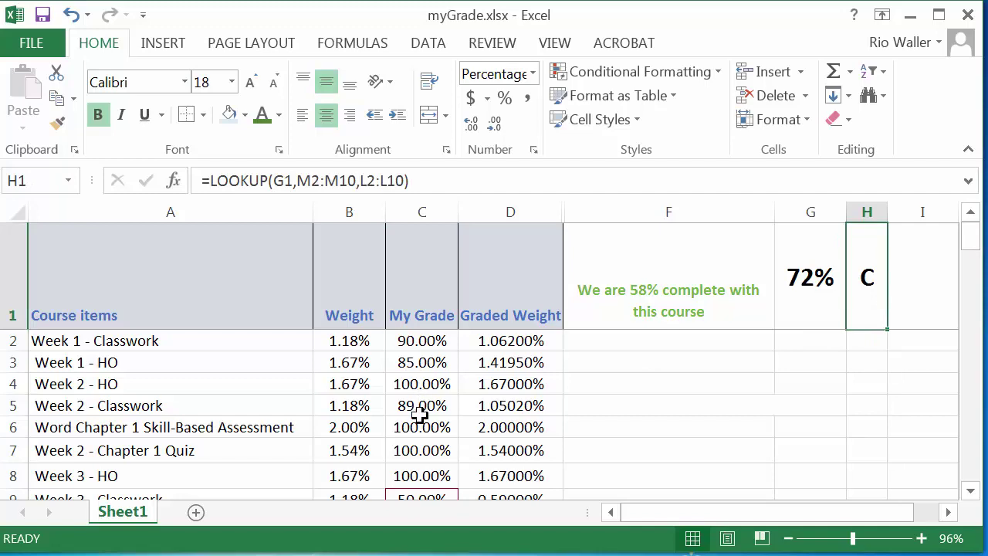
scroll(419, 414, down, 3)
scroll(419, 414, up, 3)
- Create a new blank workbook and move its window so that it fills the visible screen area
click(31, 43)
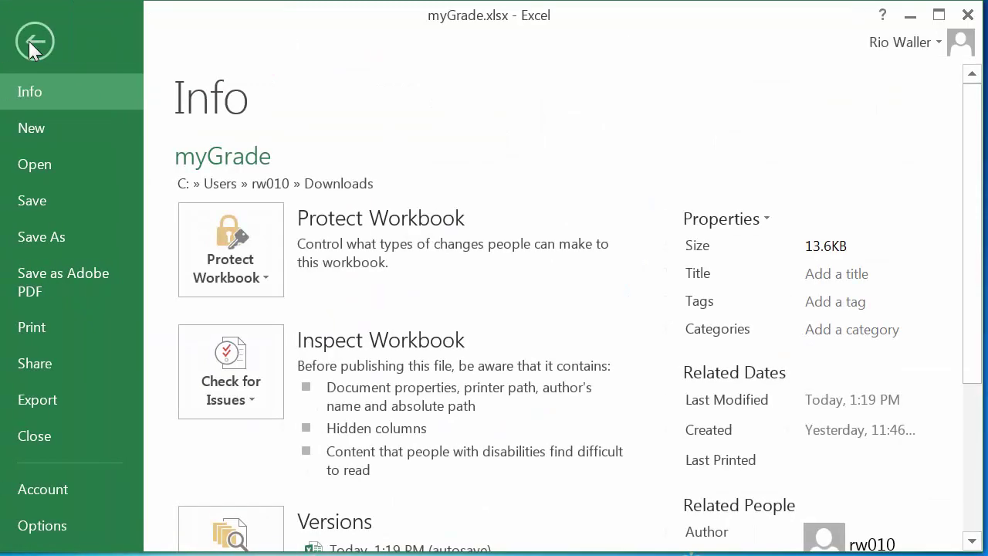
click(26, 129)
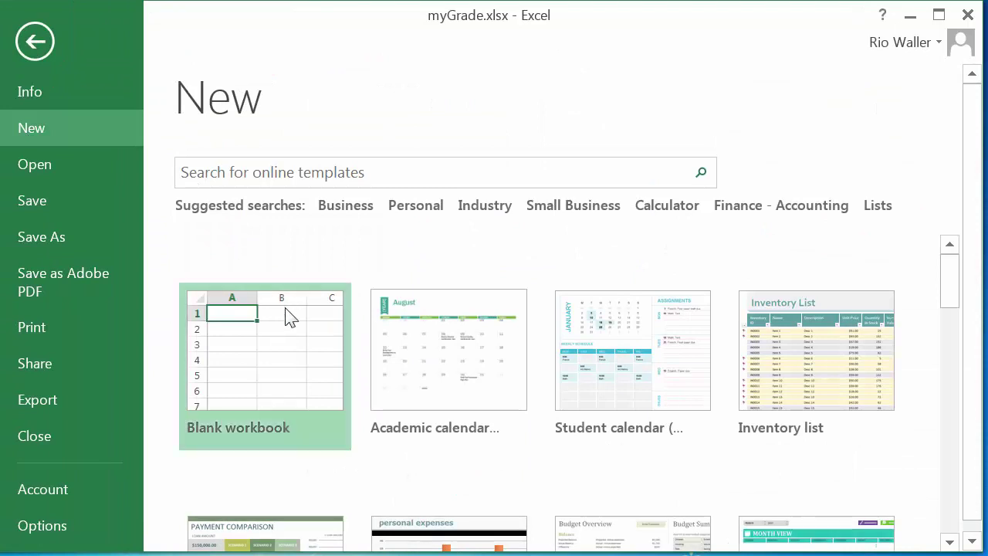
click(287, 317)
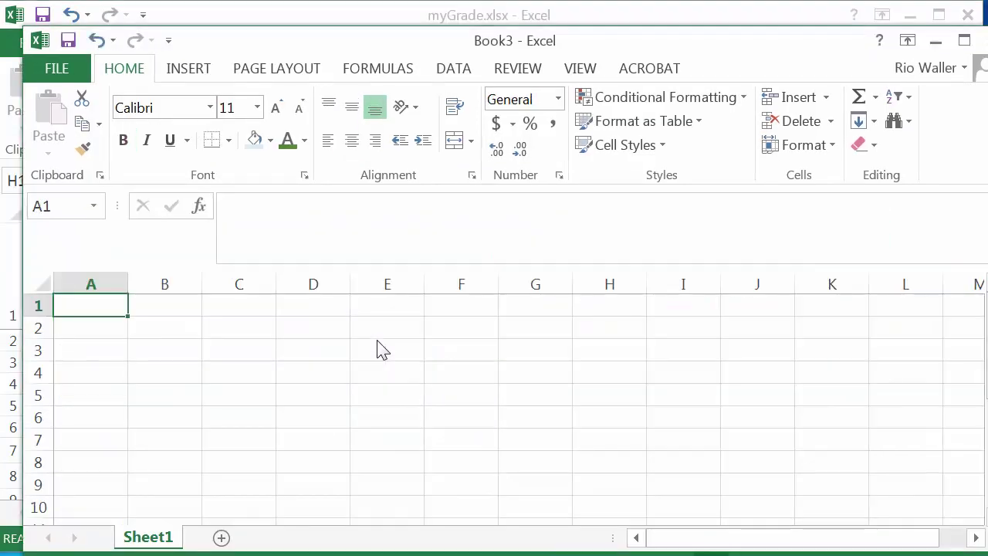
drag(359, 54, 339, 30)
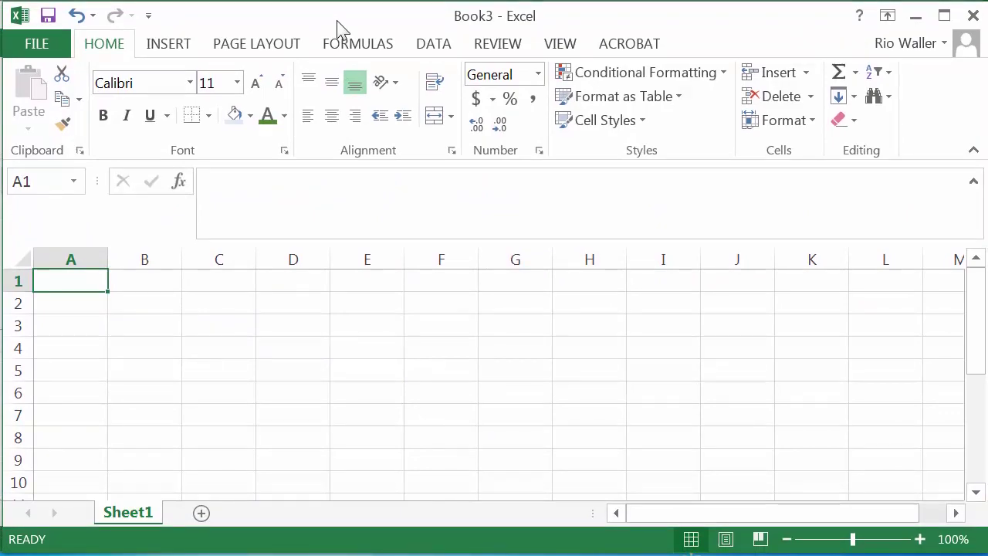
- Switch to the Blackboard My Grades page in the browser and open the grading criteria of My Percentage
key(super+Tab)
key(super+Tab)
key(super+Tab)
key(super+Tab)
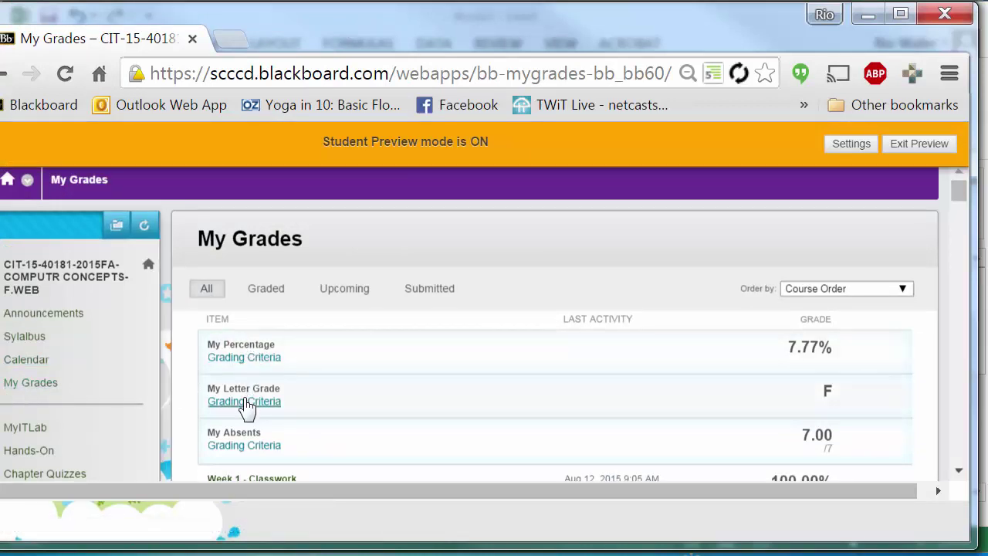
click(245, 358)
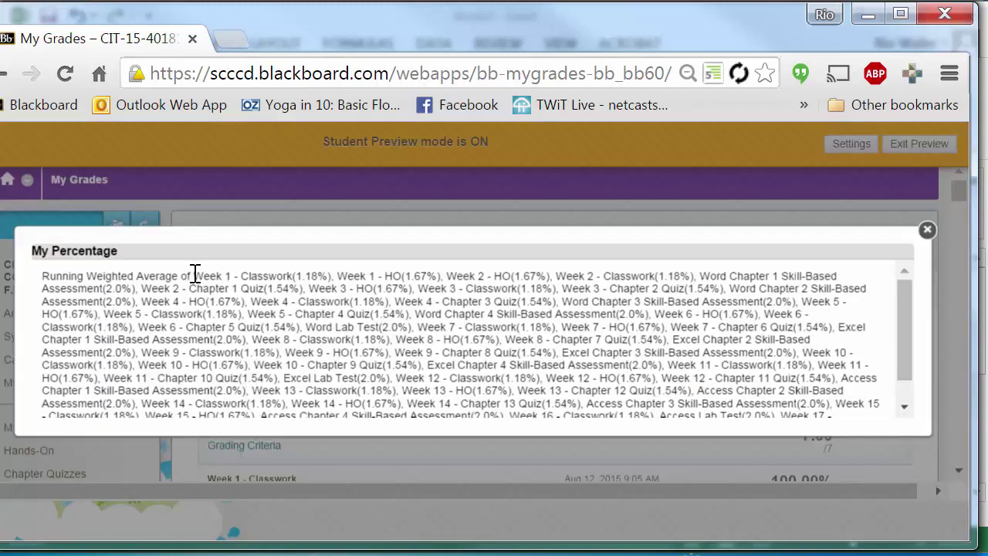
- Copy the weighted course item list from Week 1 - Classwork through Final Exam, and minimize the browser
drag(194, 274, 474, 403)
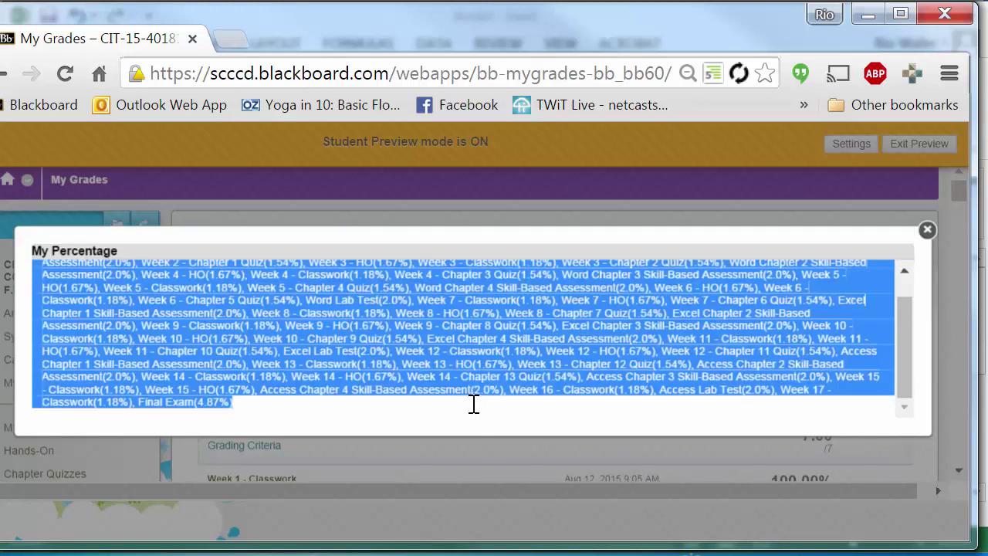
right_click(400, 337)
click(471, 355)
click(867, 14)
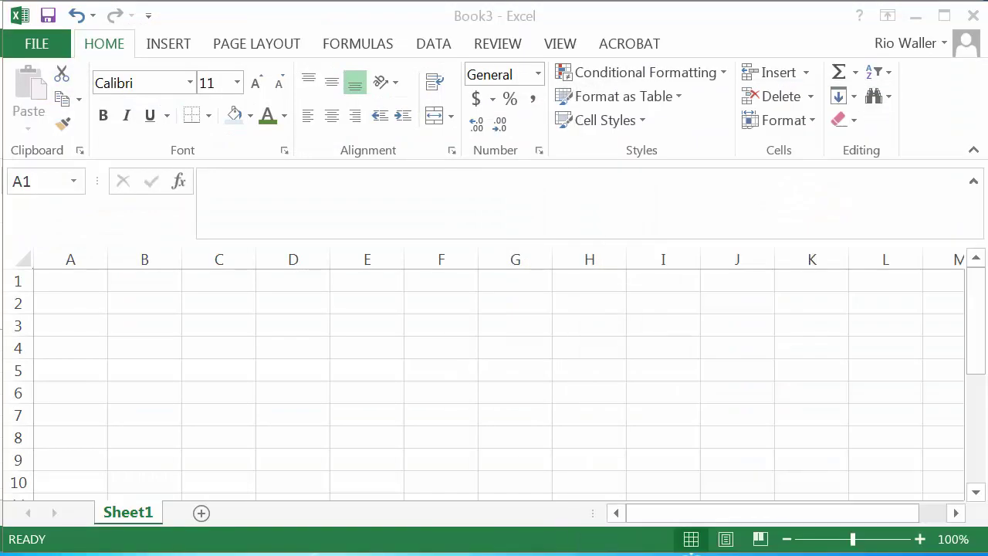
- Paste the copied course item list into cell A1 of the blank Excel workbook
click(37, 284)
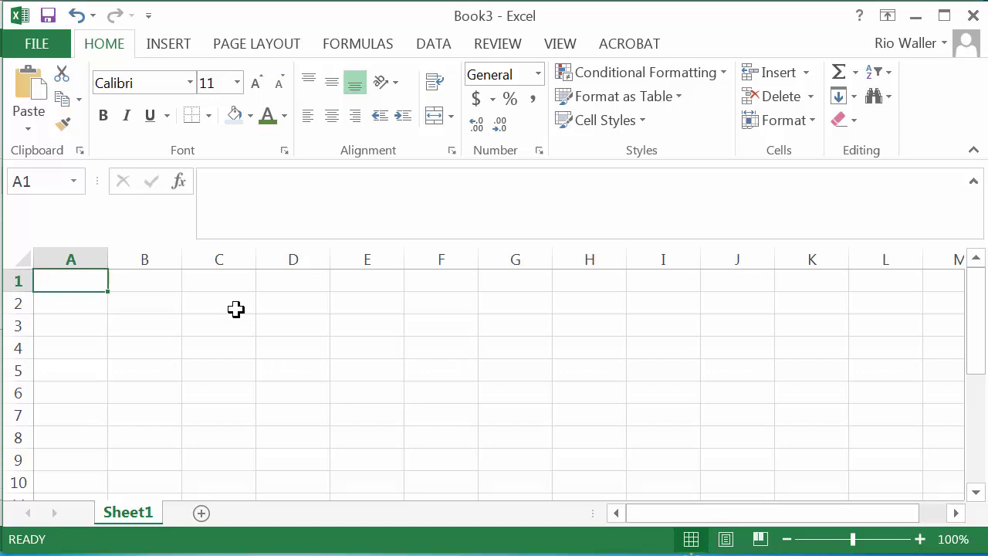
click(30, 86)
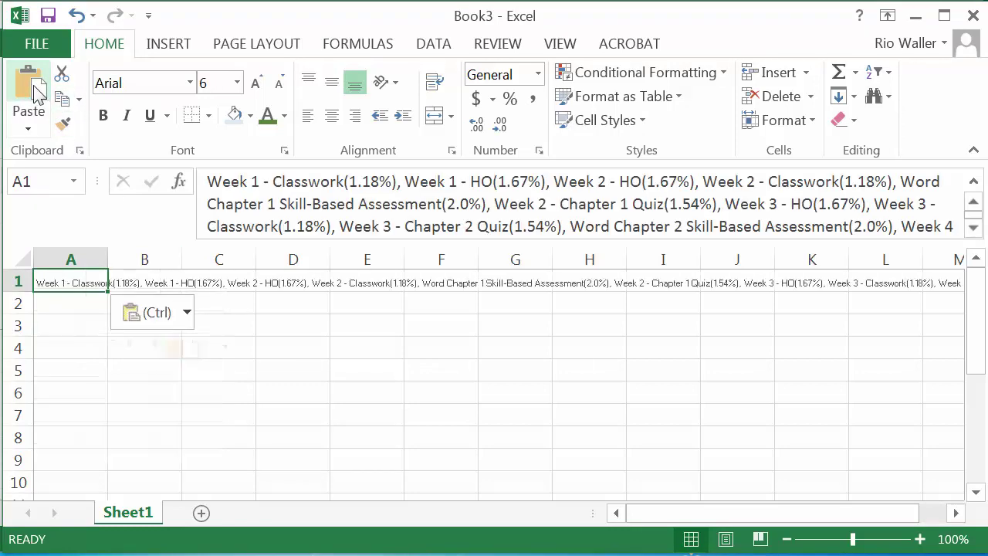
click(266, 338)
click(73, 283)
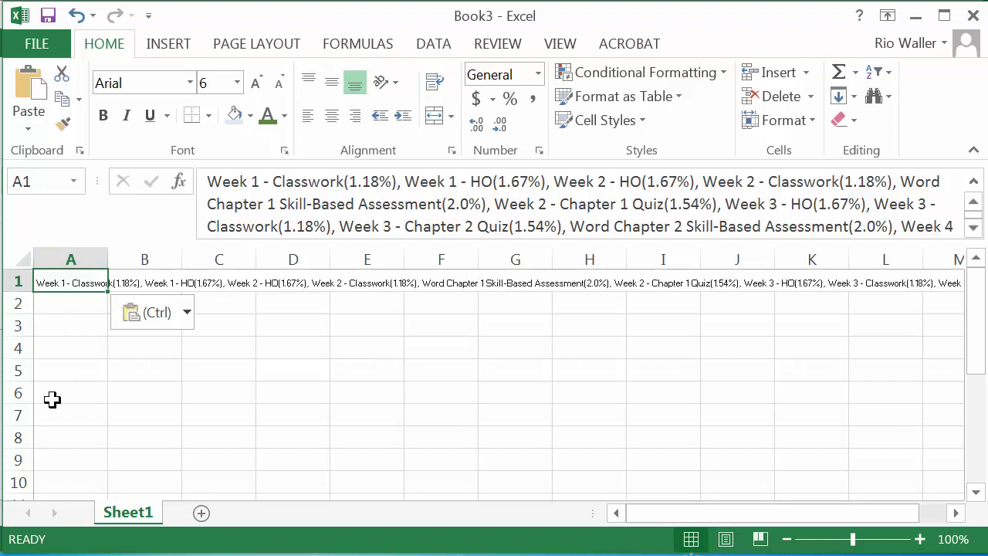
- Split the course item text in A1 across columns with Text to Columns, as Delimited data with Comma as the only delimiter
click(53, 257)
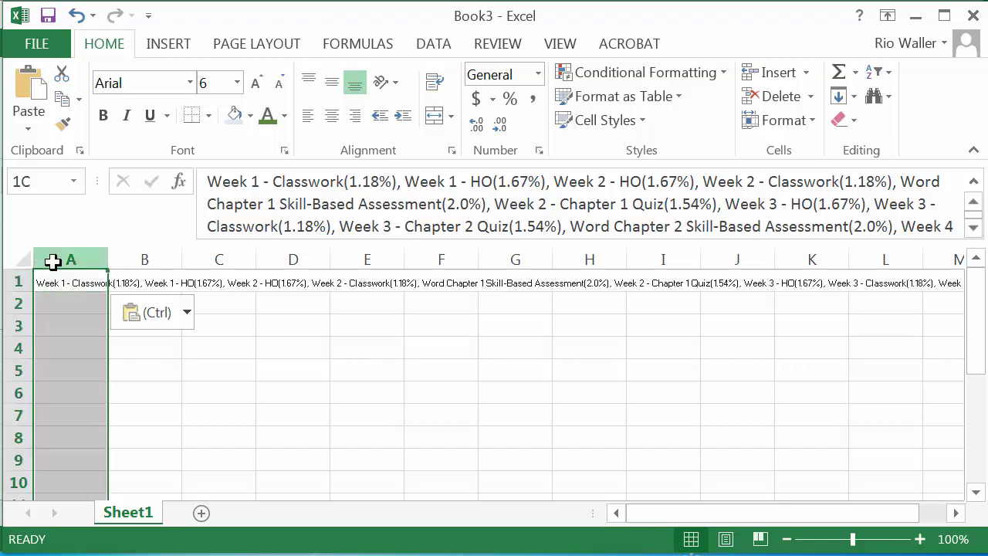
click(48, 280)
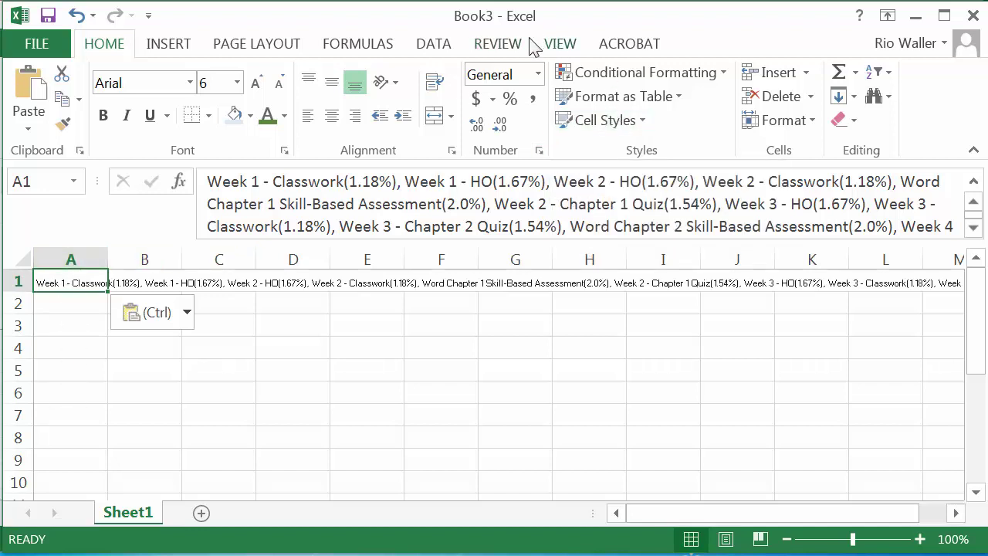
click(436, 45)
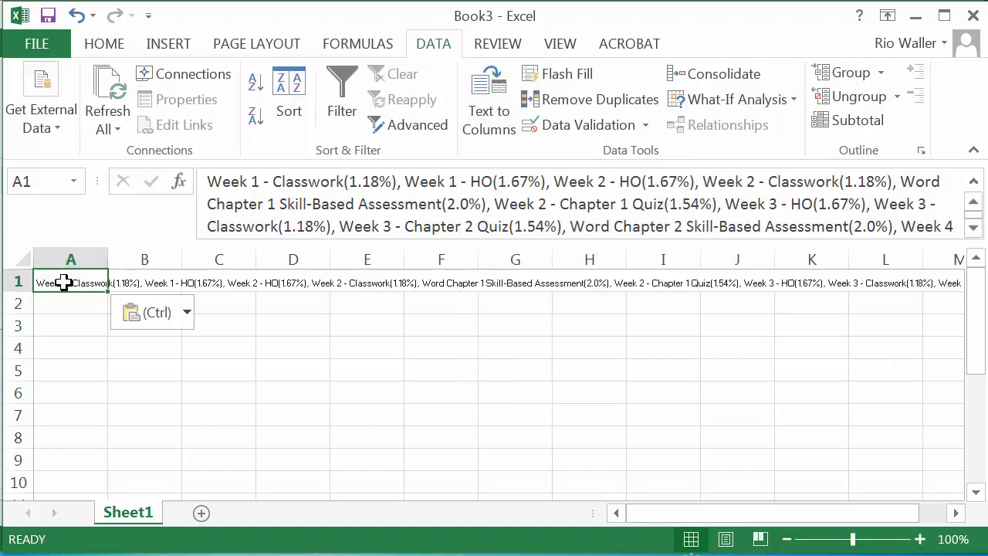
click(503, 110)
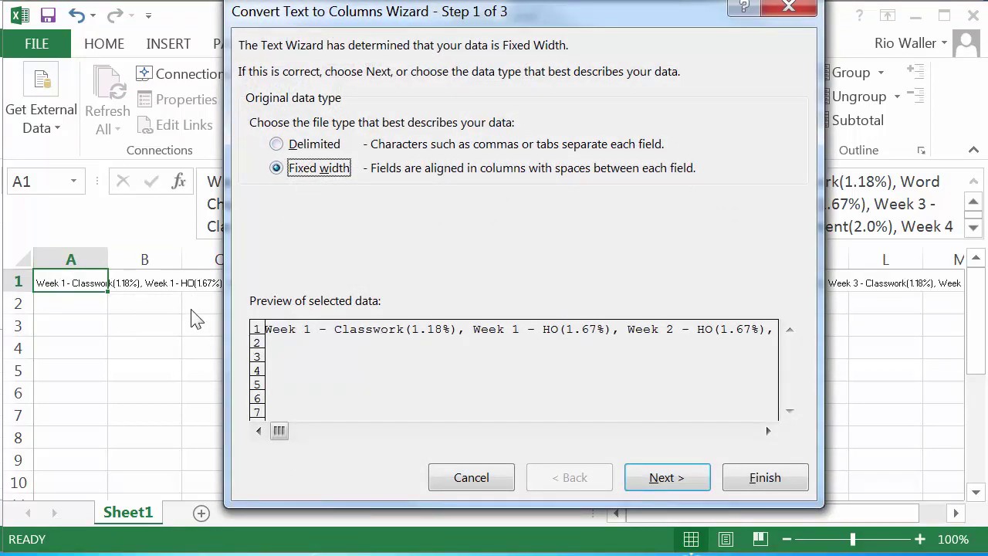
click(314, 145)
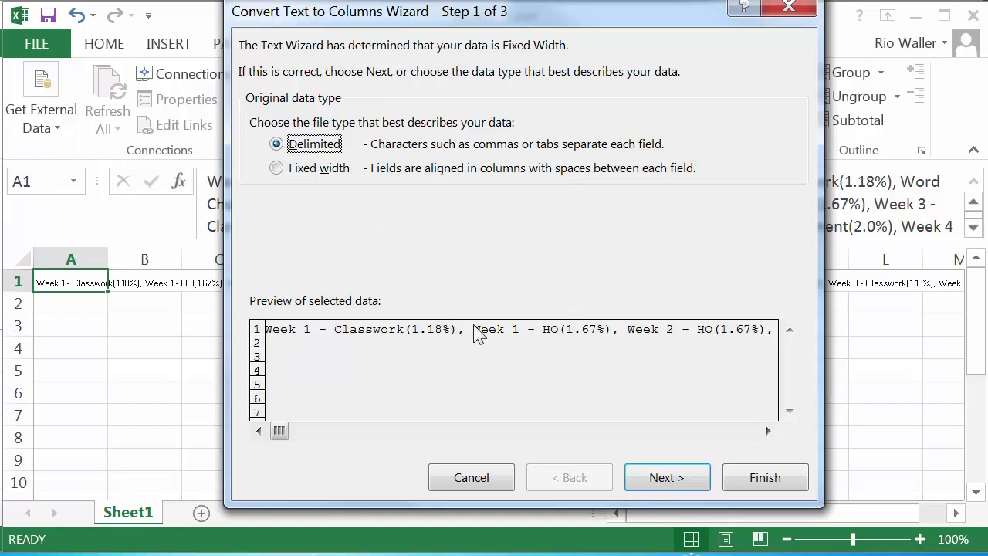
click(683, 484)
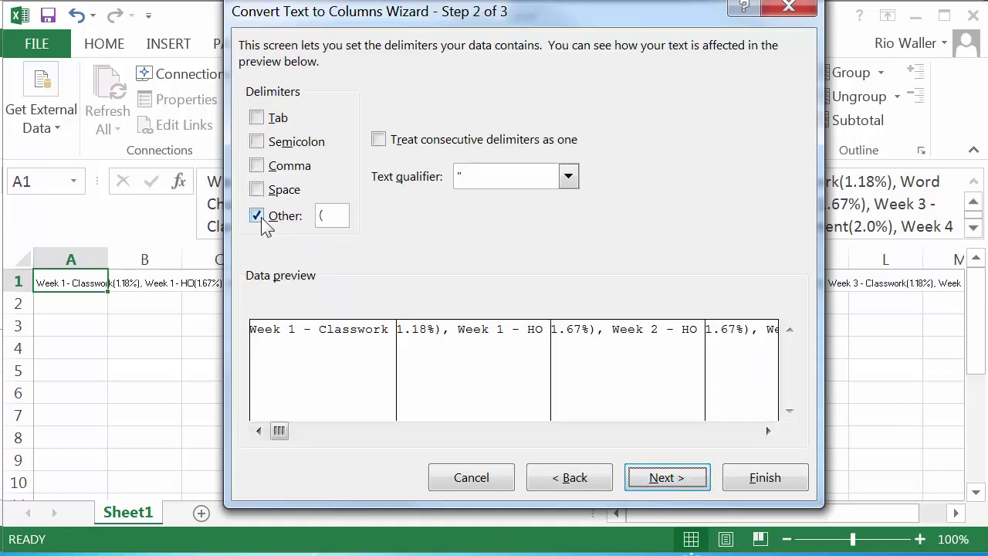
click(257, 165)
click(257, 216)
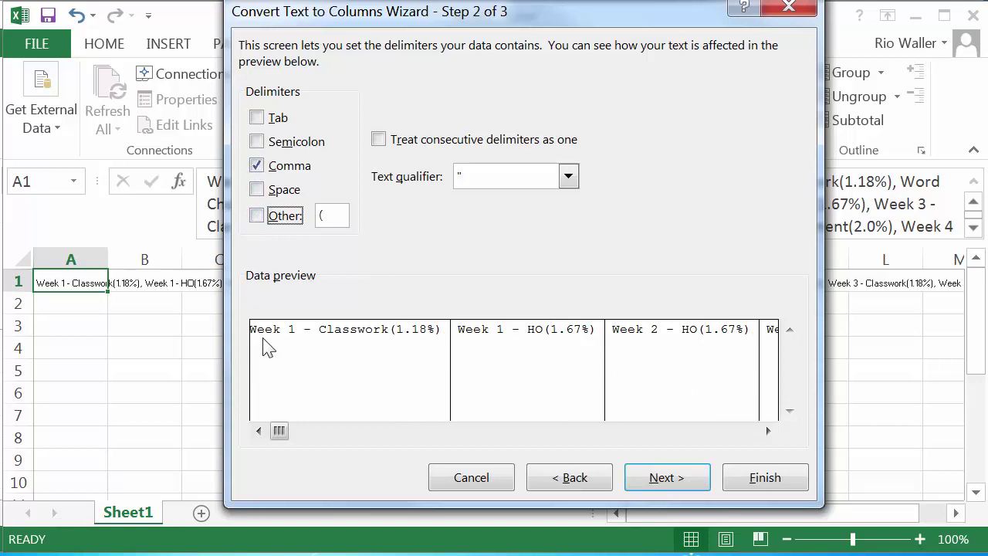
click(667, 477)
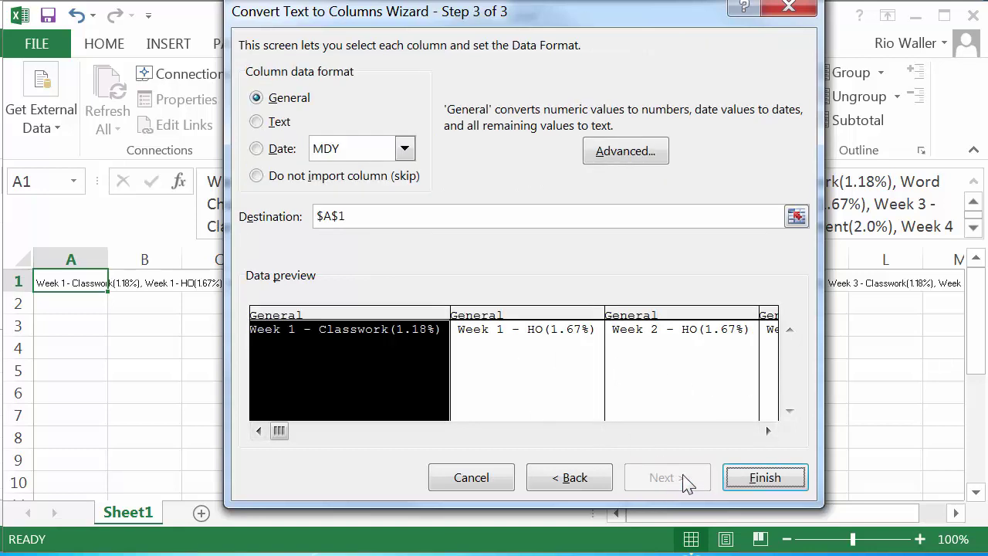
click(762, 478)
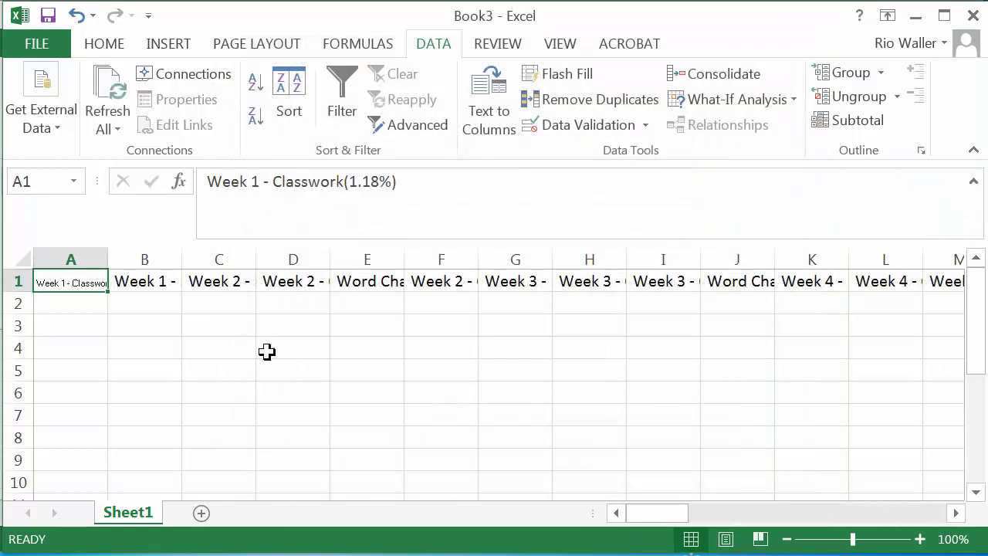
- Check the separated course items in cells A1 to C1
click(161, 299)
click(78, 278)
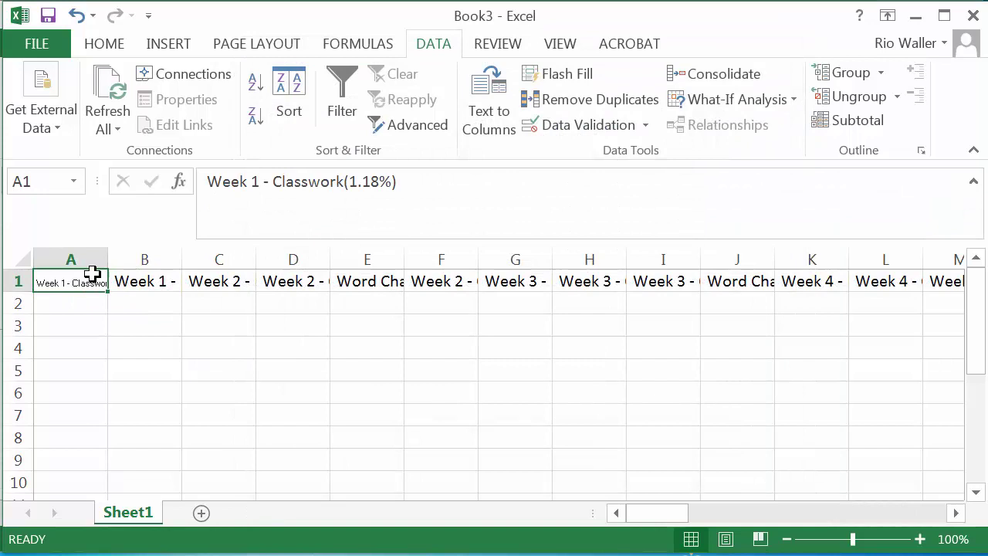
click(172, 283)
click(218, 283)
click(51, 282)
- Copy the formatting of B1 to A1 with Format Painter and compare the two cells
click(133, 281)
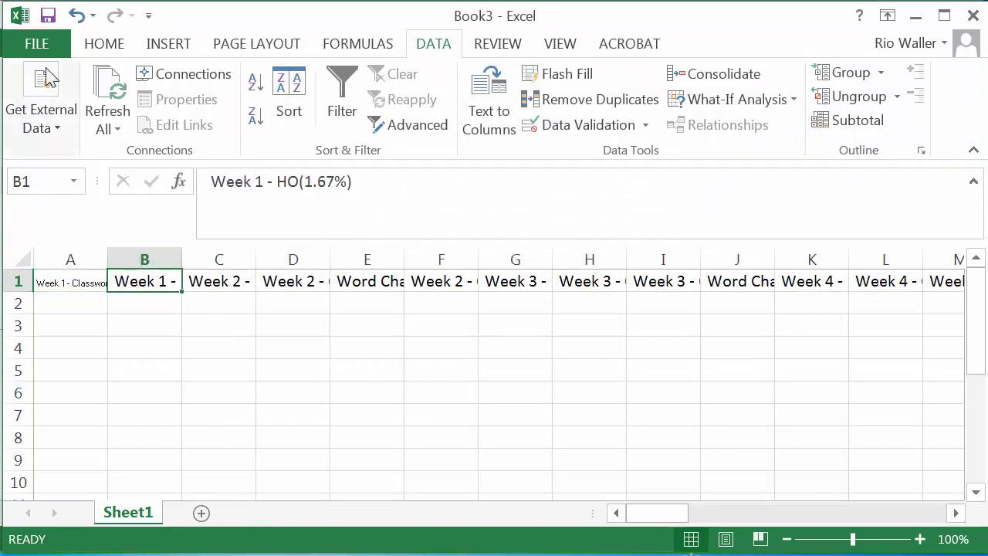
click(105, 45)
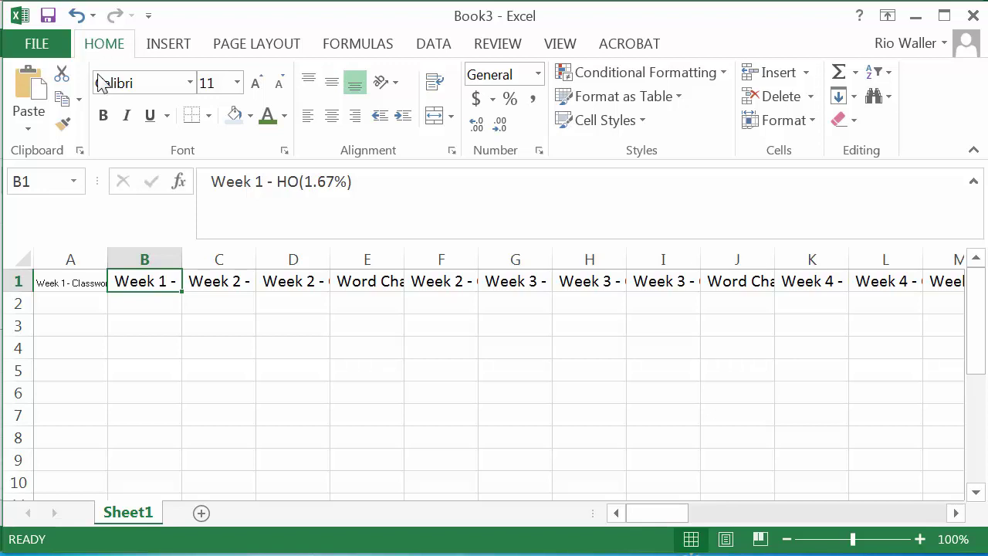
click(62, 124)
click(60, 281)
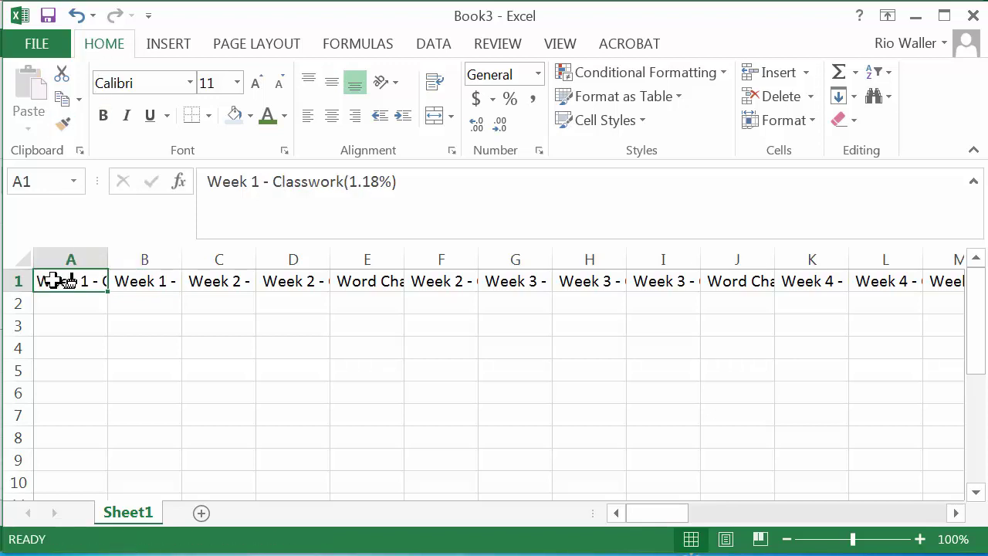
click(137, 281)
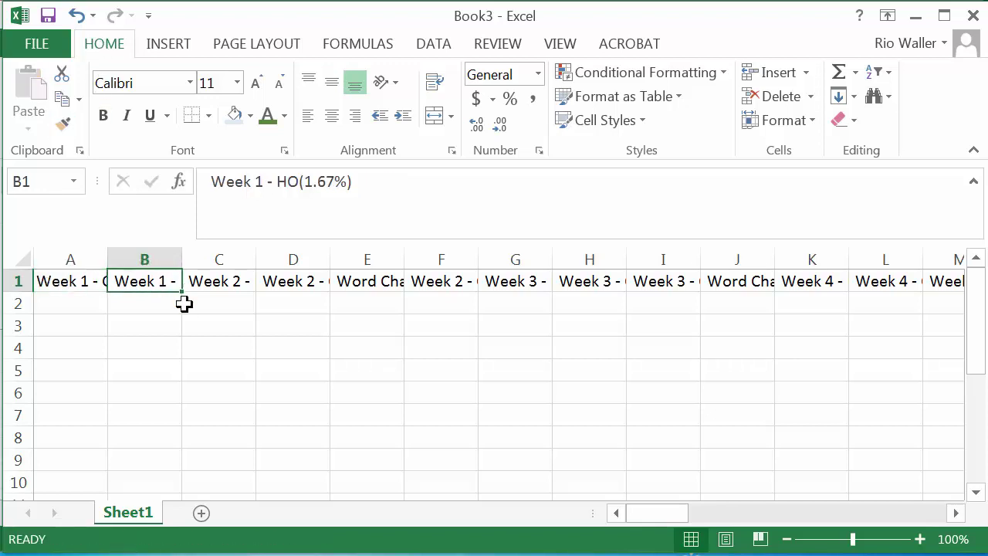
click(84, 282)
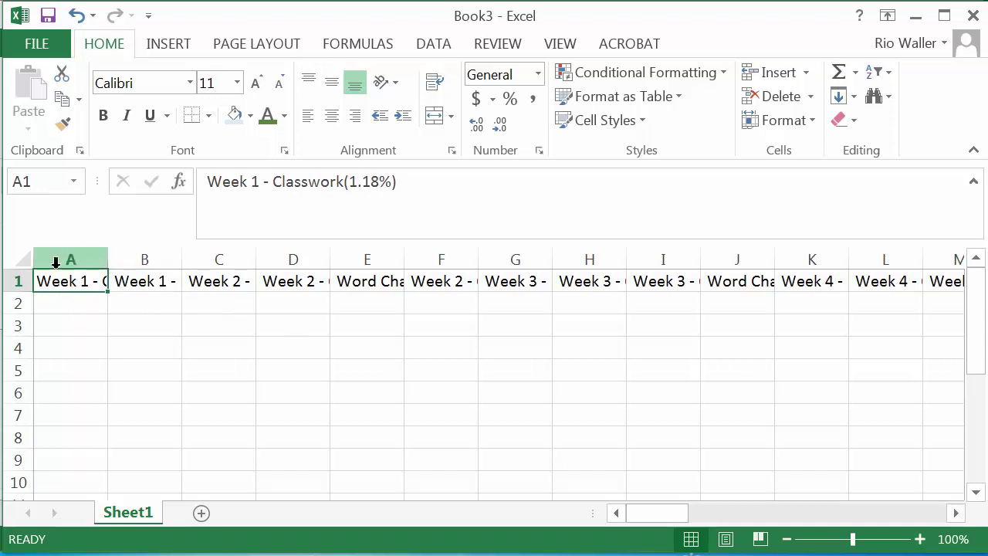
- Copy row 1 and paste it transposed into column A starting at cell A2
mouse_move(68, 300)
mouse_down()
mouse_move(55, 448)
mouse_move(69, 303)
mouse_up()
click(70, 326)
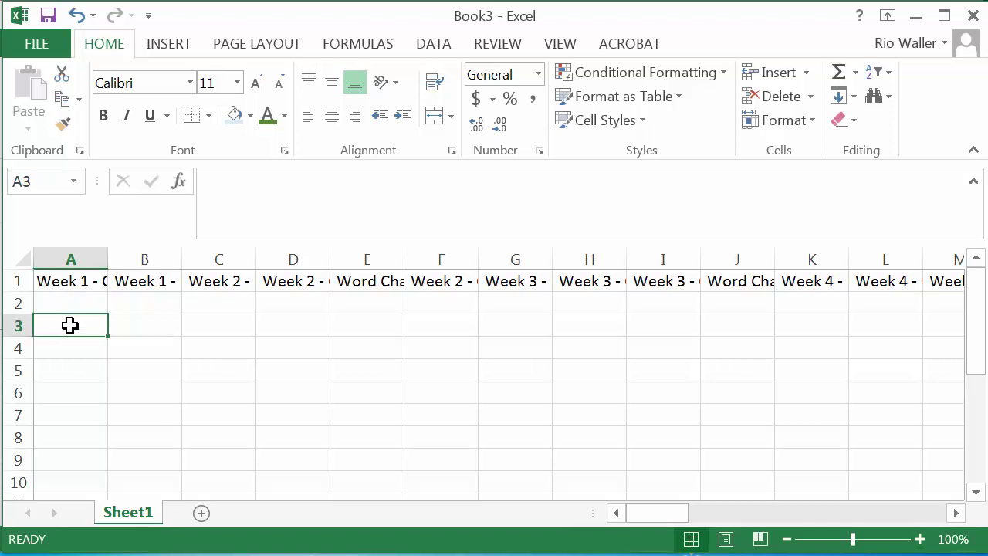
click(9, 280)
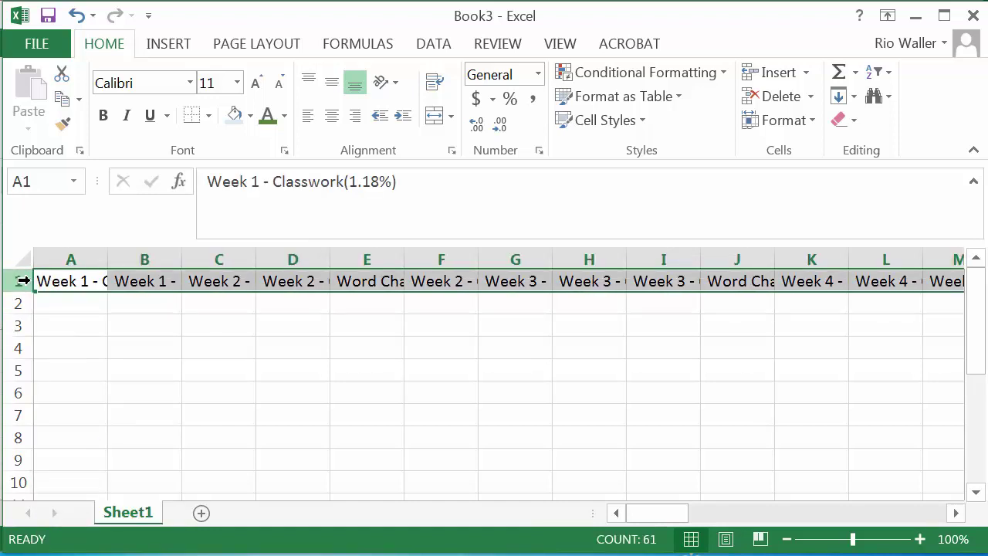
key(ctrl+c)
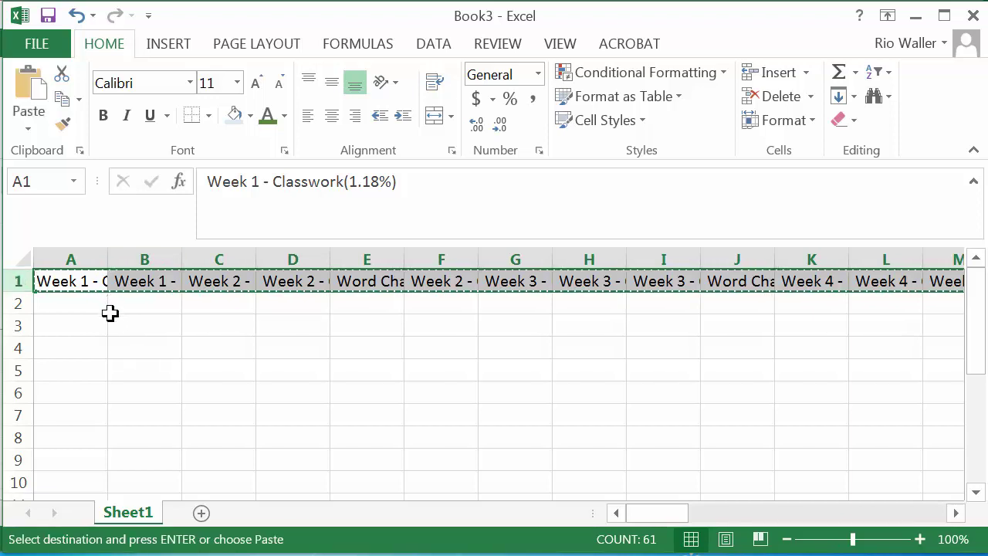
click(64, 306)
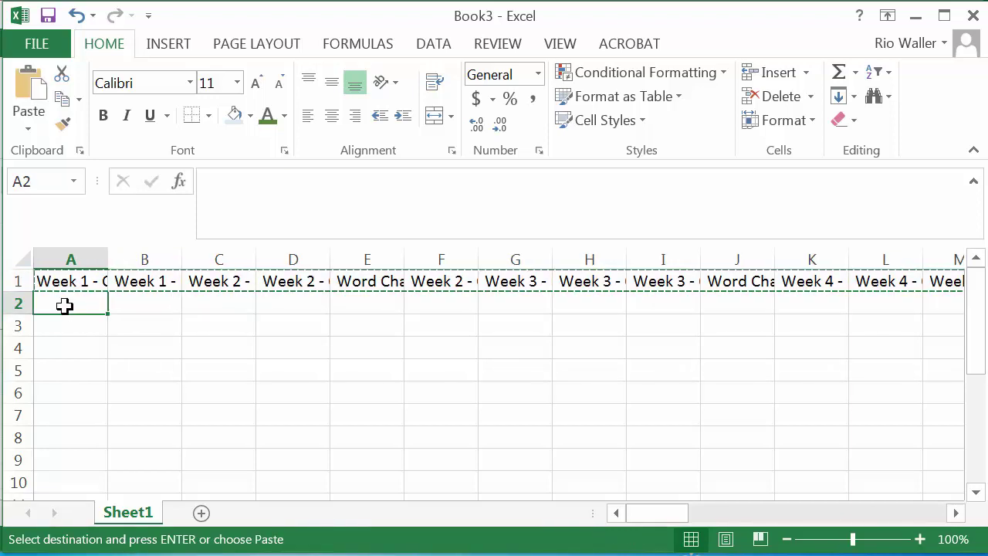
click(29, 132)
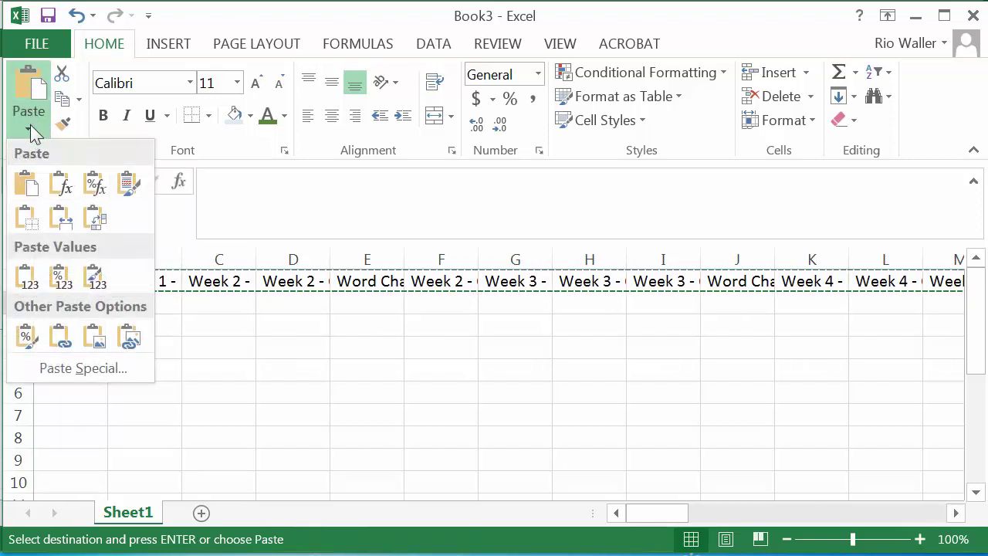
click(95, 220)
click(66, 372)
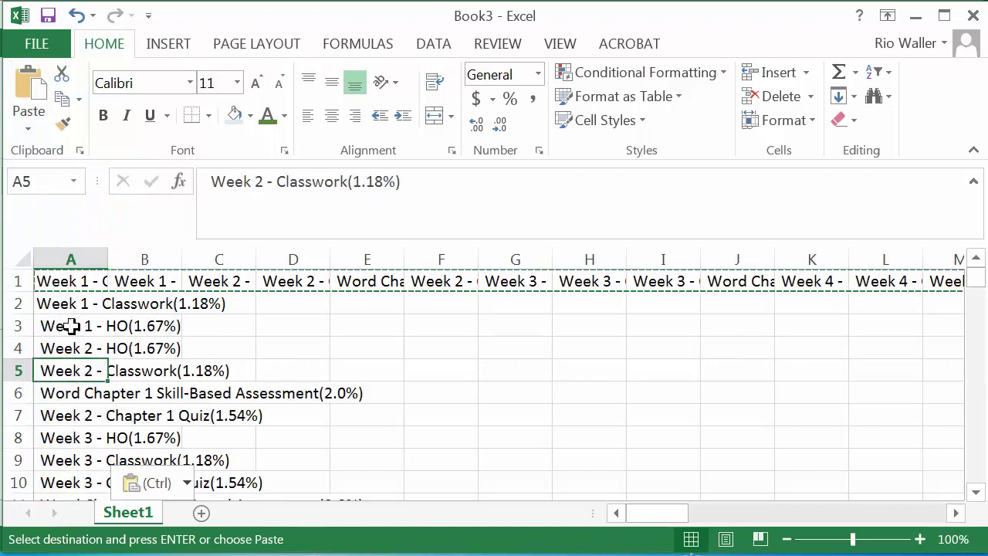
click(73, 326)
click(72, 305)
click(69, 367)
- Clear the contents of row 1, keeping the empty row above the vertical list
click(22, 281)
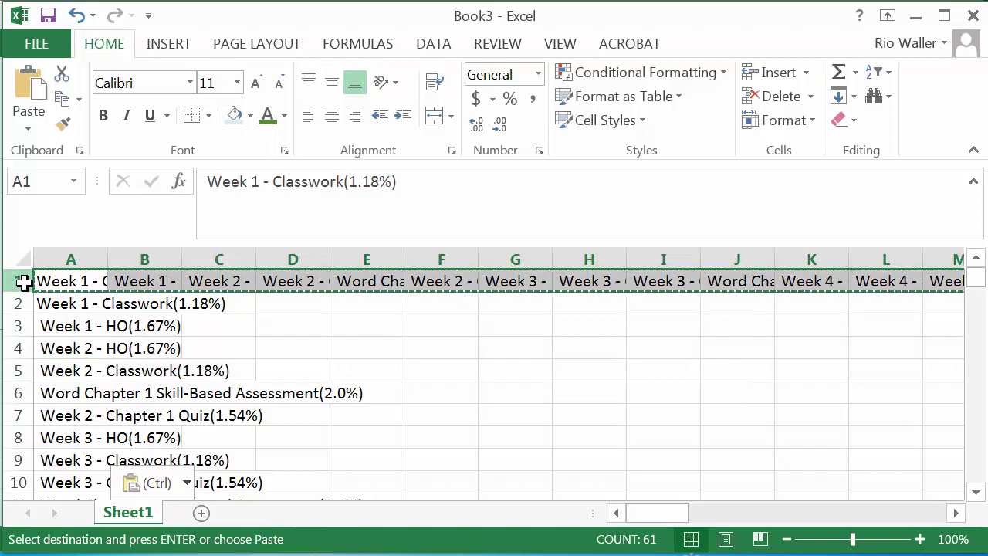
right_click(18, 283)
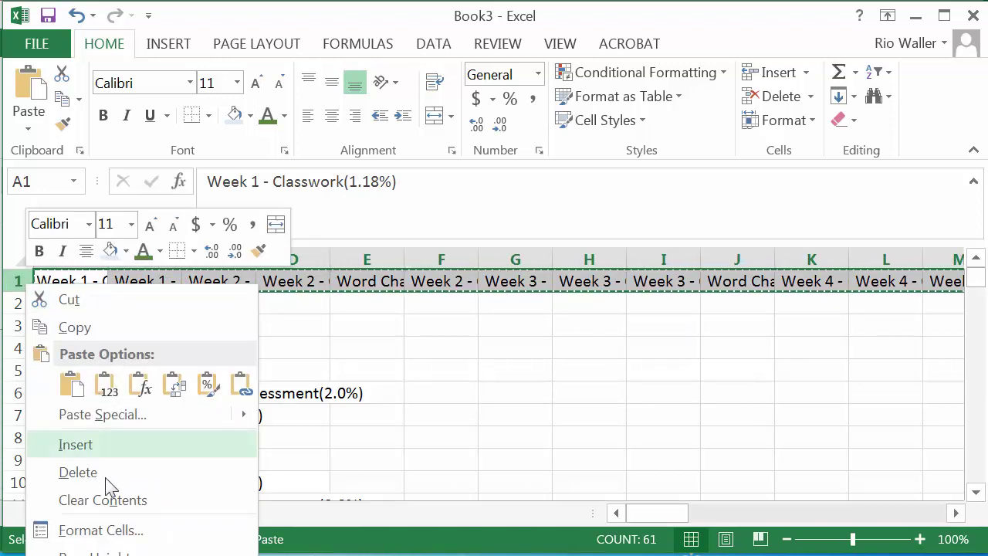
click(108, 499)
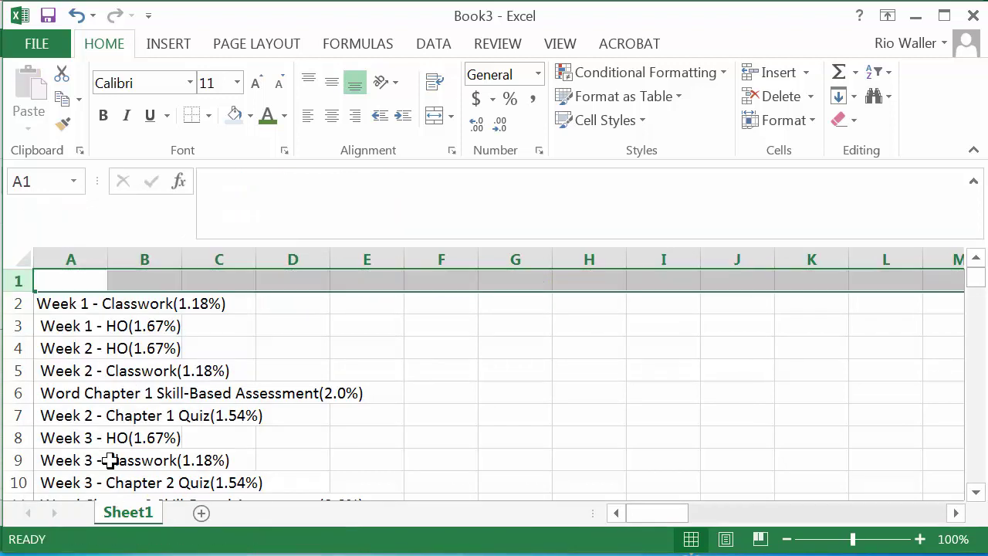
click(118, 285)
click(77, 325)
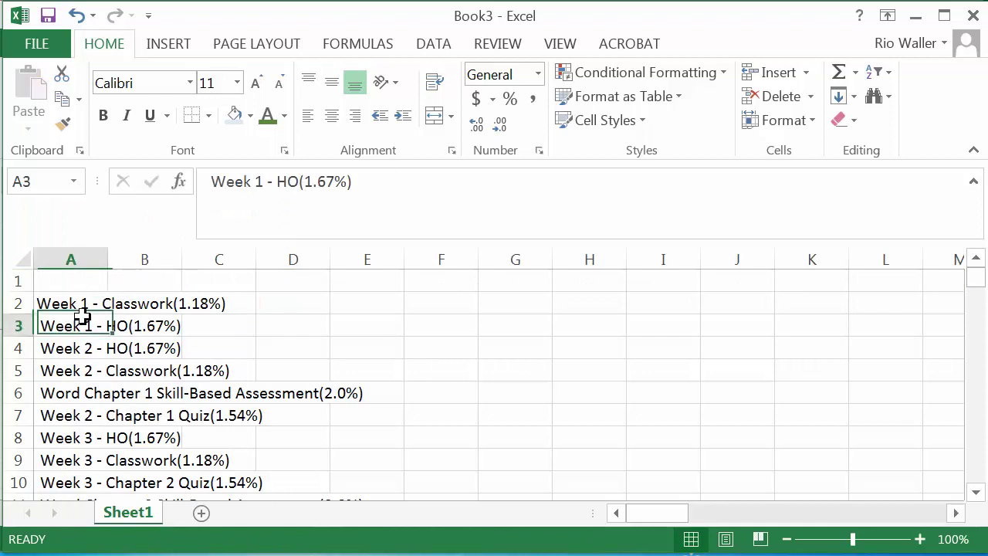
drag(73, 283, 150, 280)
click(100, 280)
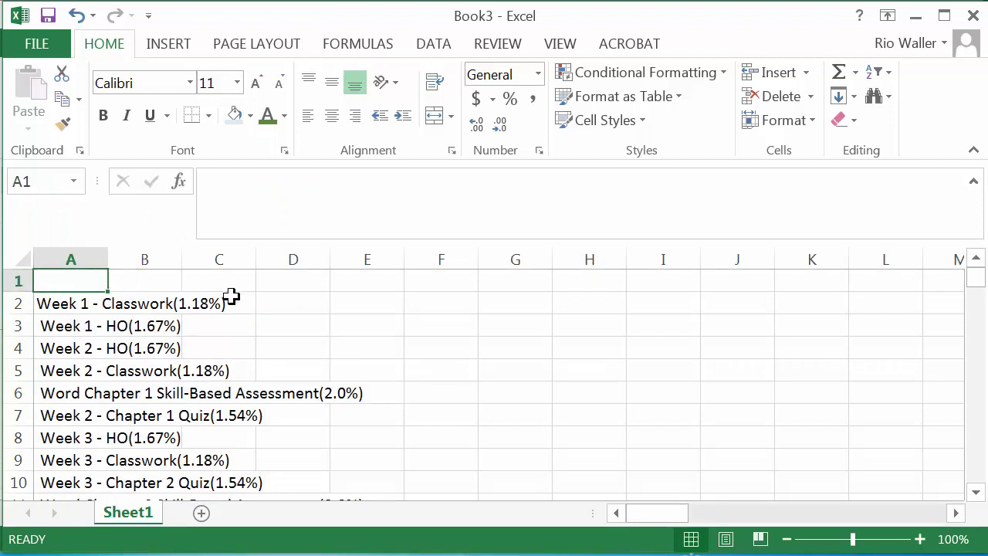
- AutoFit the width of column A to the course item text
double_click(110, 258)
click(172, 371)
click(163, 456)
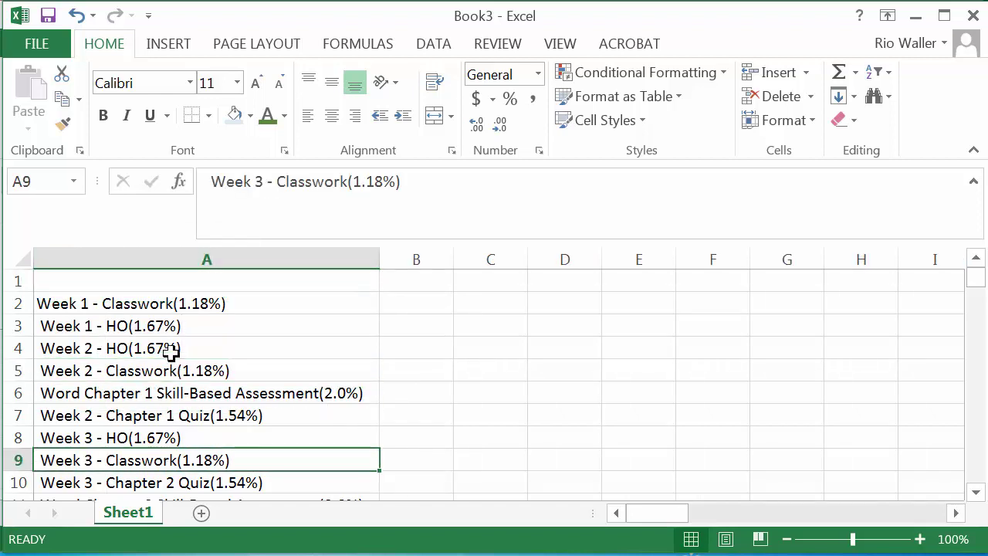
click(171, 328)
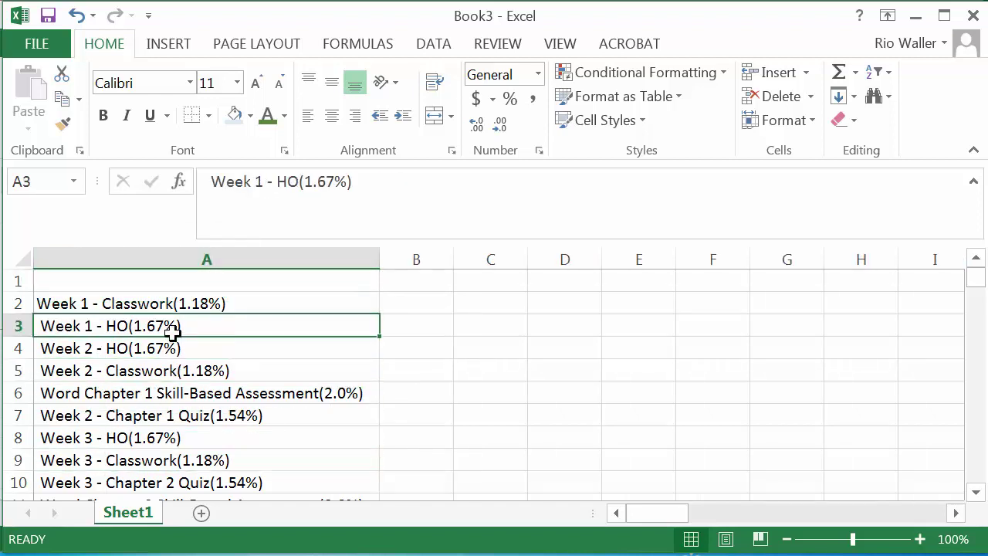
- Split column A with Text to Columns as Delimited data, using only the custom delimiter "("
click(180, 258)
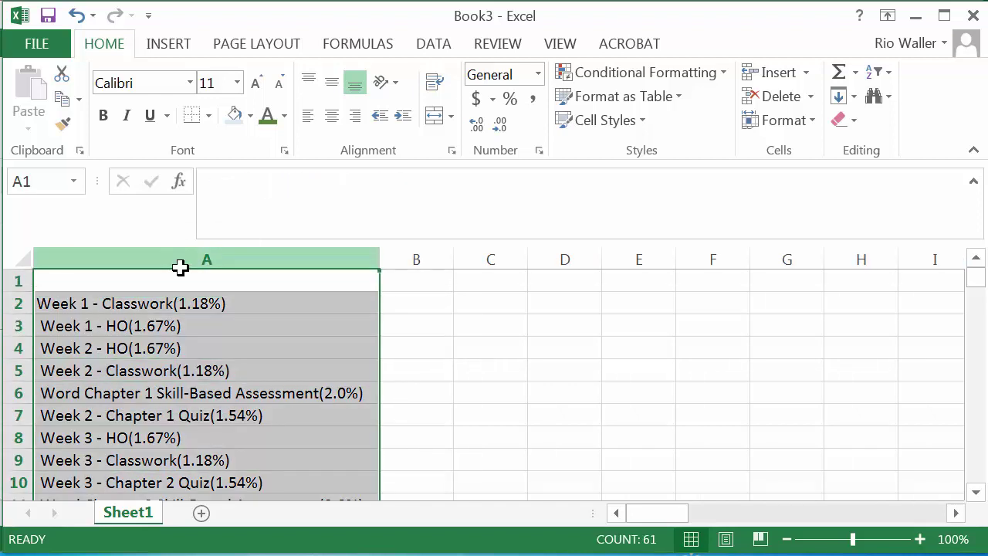
click(423, 51)
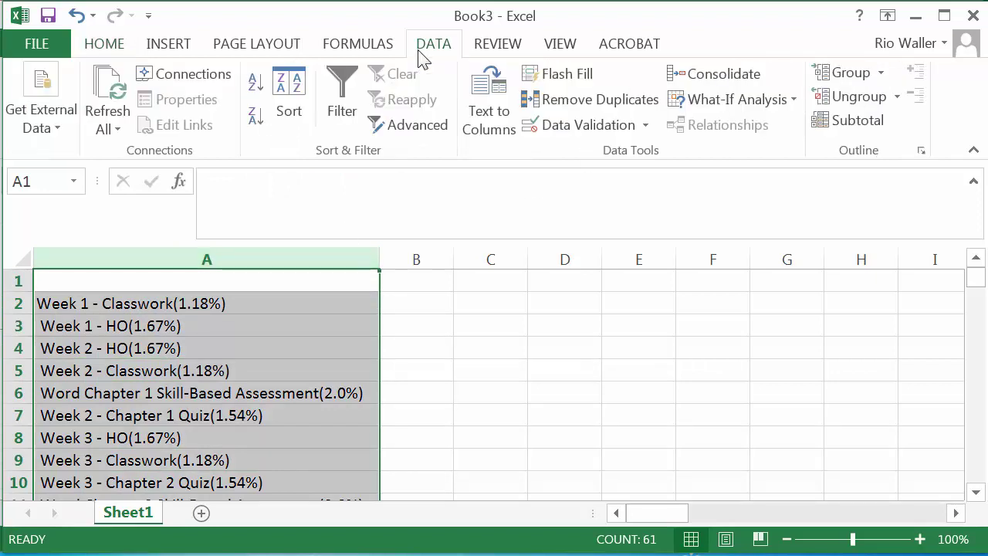
click(165, 258)
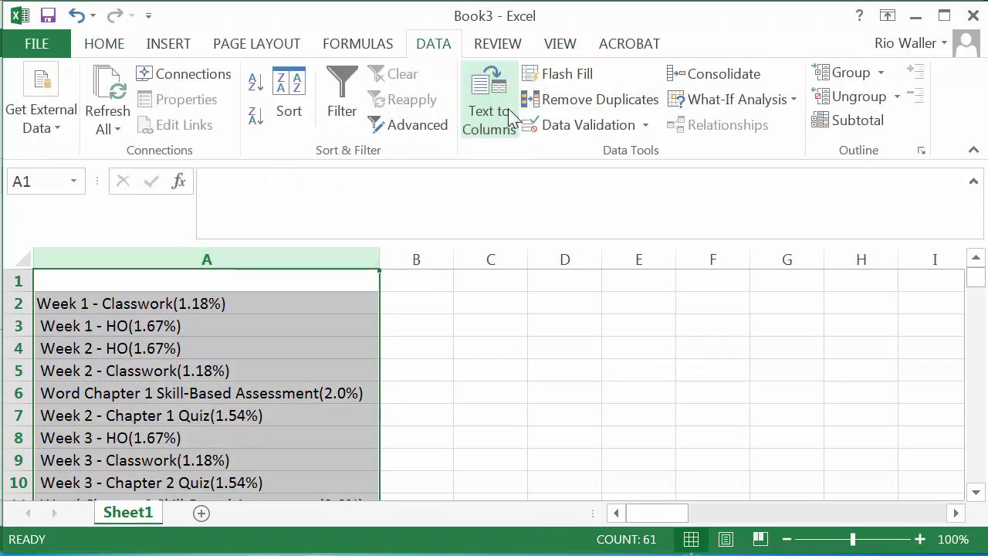
click(498, 120)
click(317, 147)
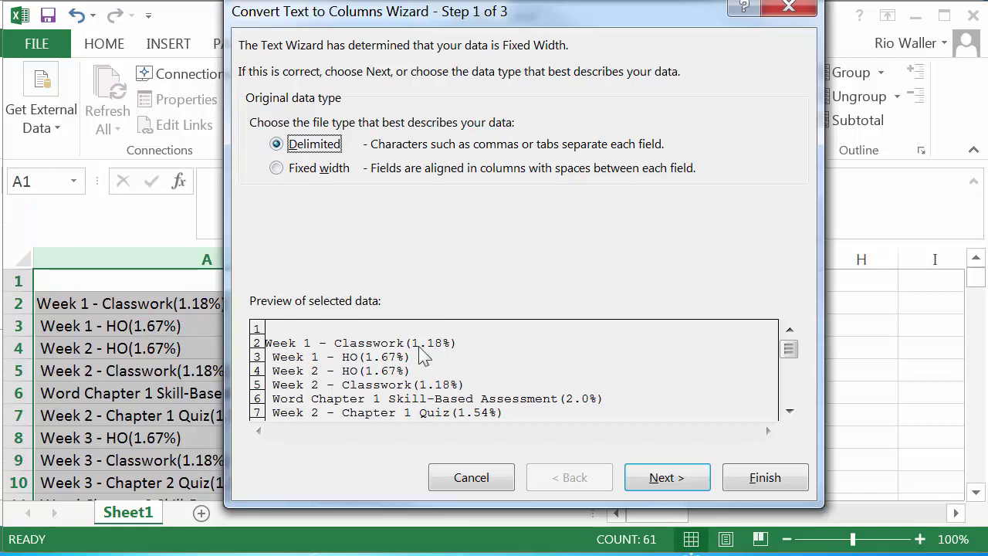
click(670, 484)
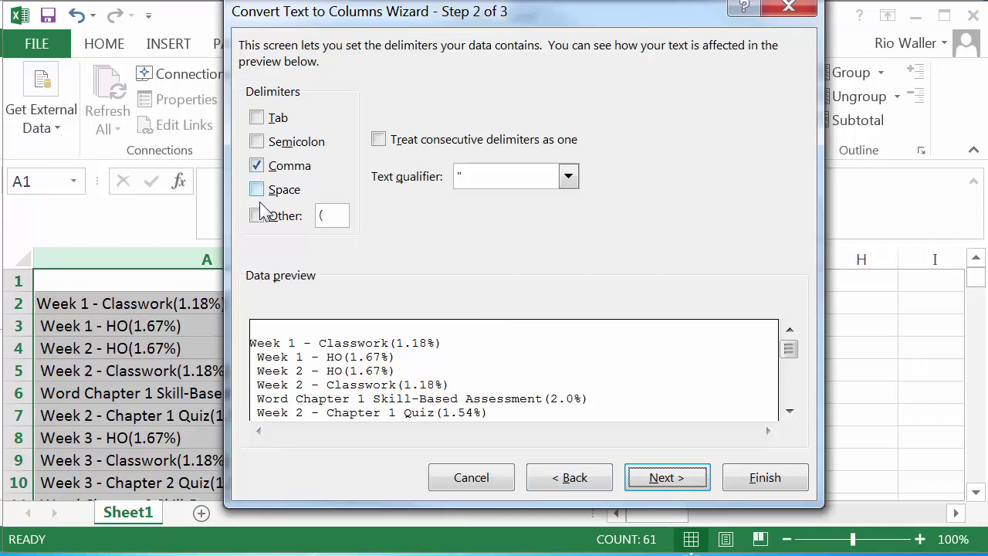
click(257, 216)
click(284, 167)
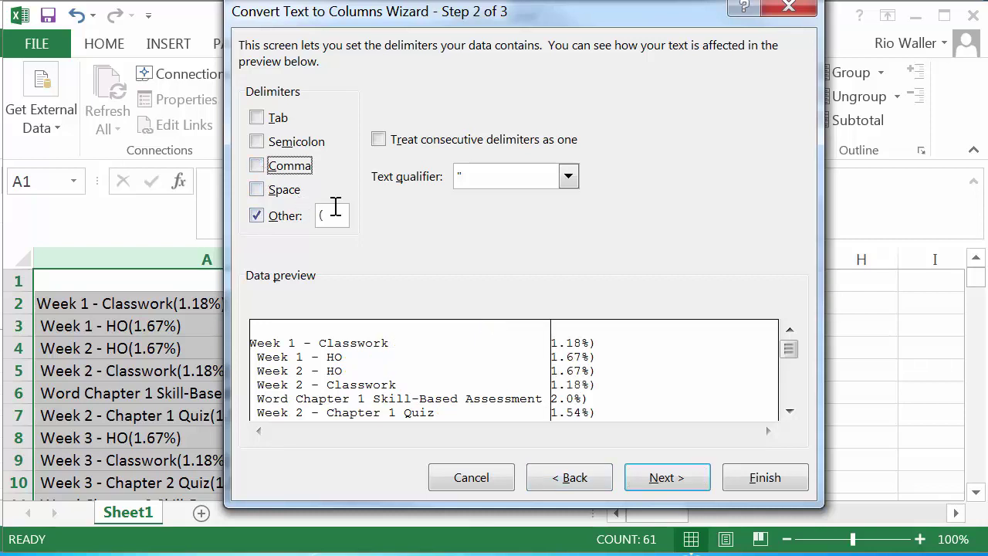
key(BackSpace)
text(()
click(768, 487)
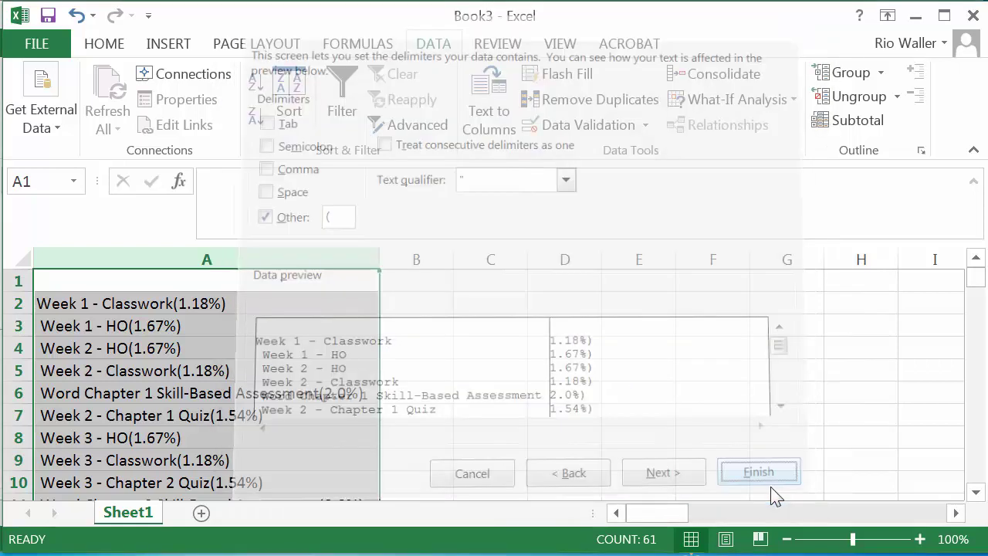
- Check the separated item names in column A against their weights in column B
click(407, 300)
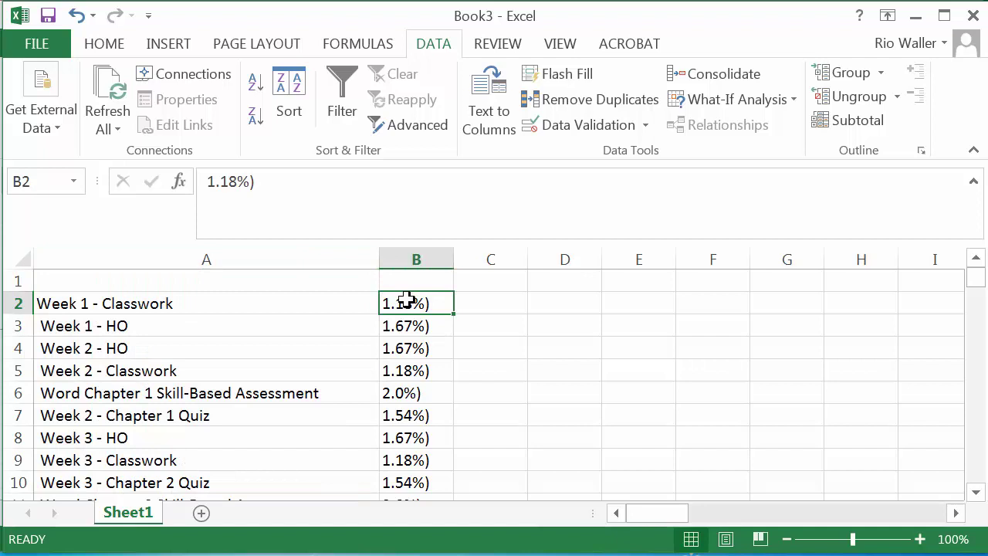
click(198, 322)
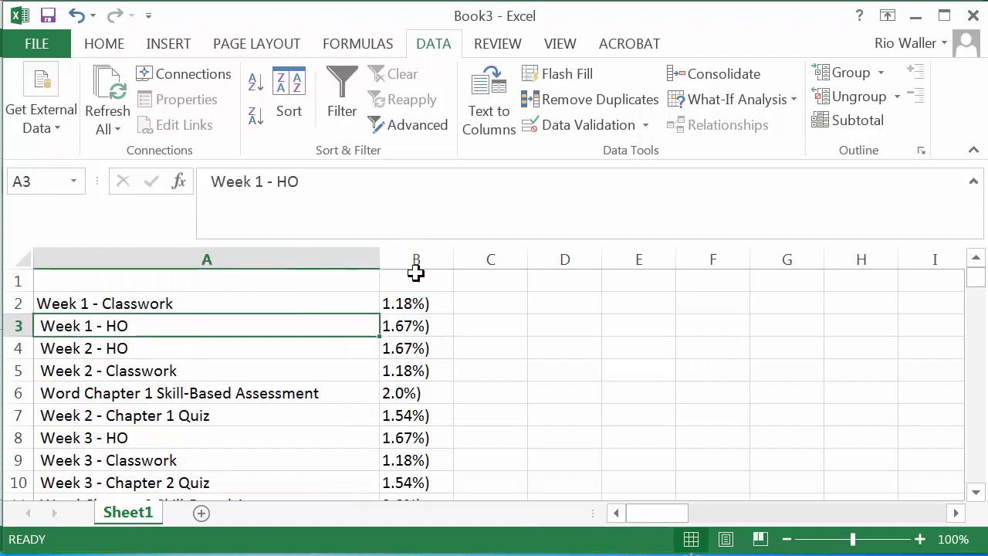
click(165, 302)
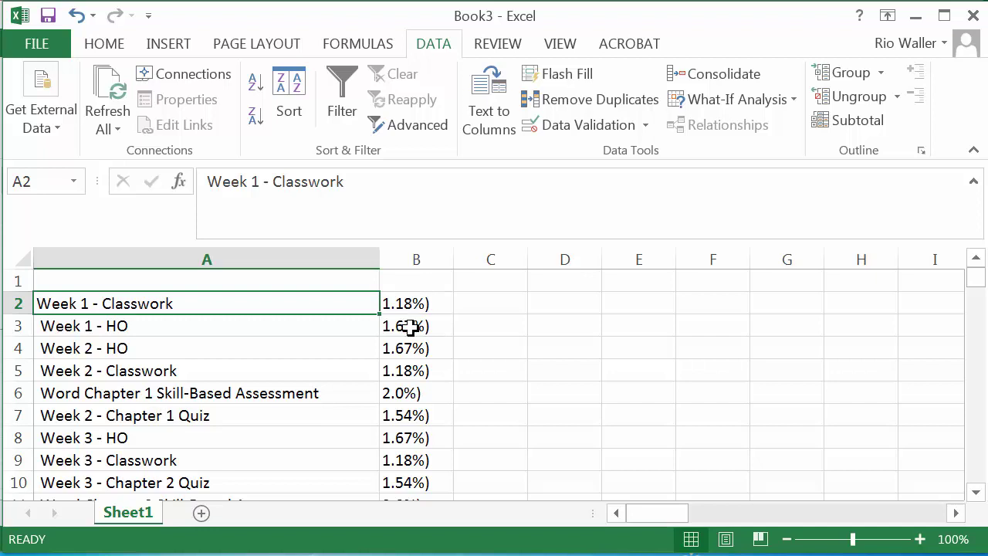
click(132, 324)
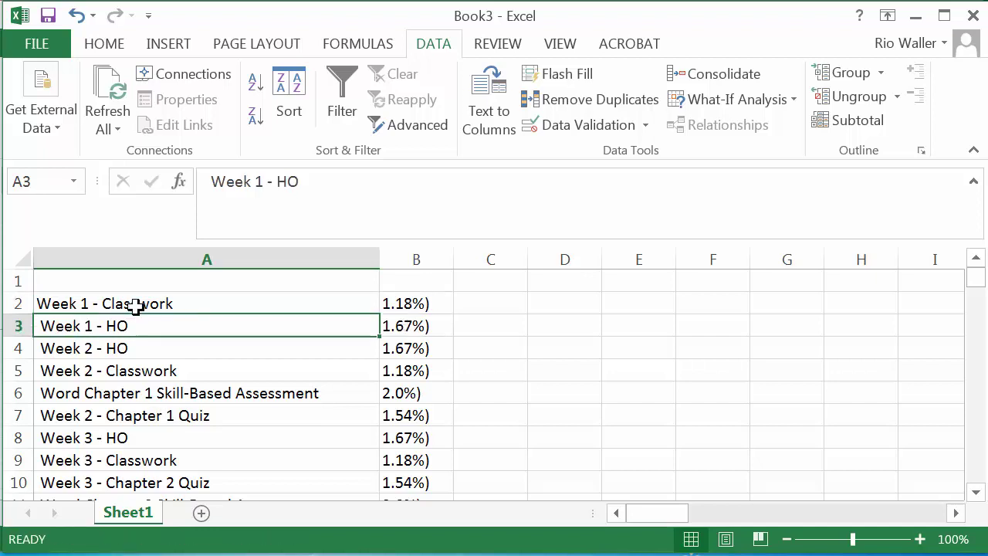
click(135, 307)
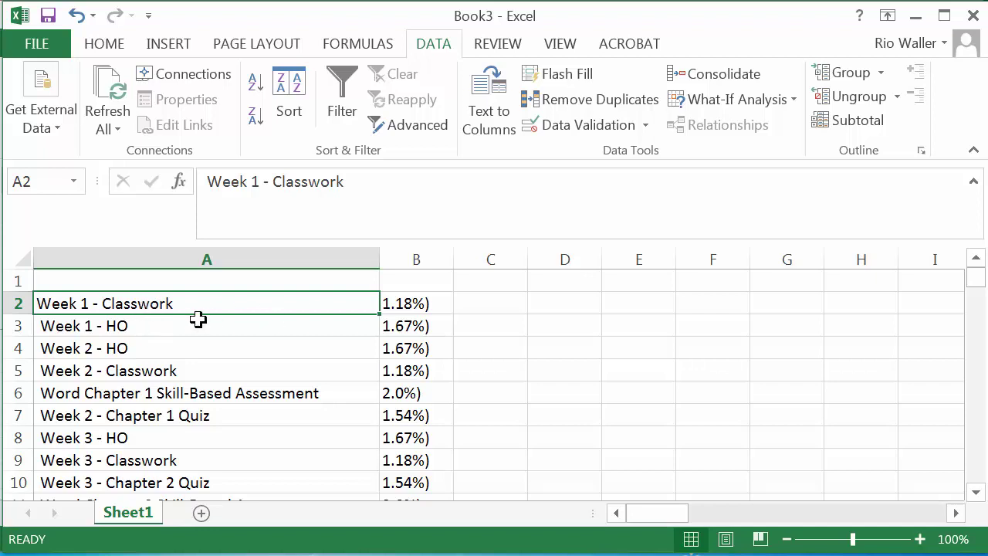
click(412, 297)
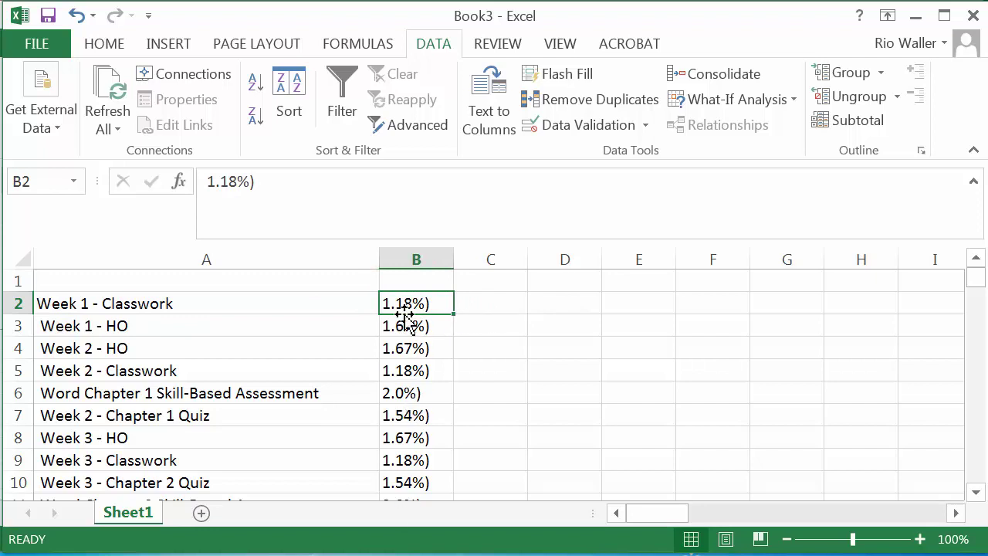
- Replace every ")" in column B with nothing and check the resulting weights in B2 and B3
click(423, 256)
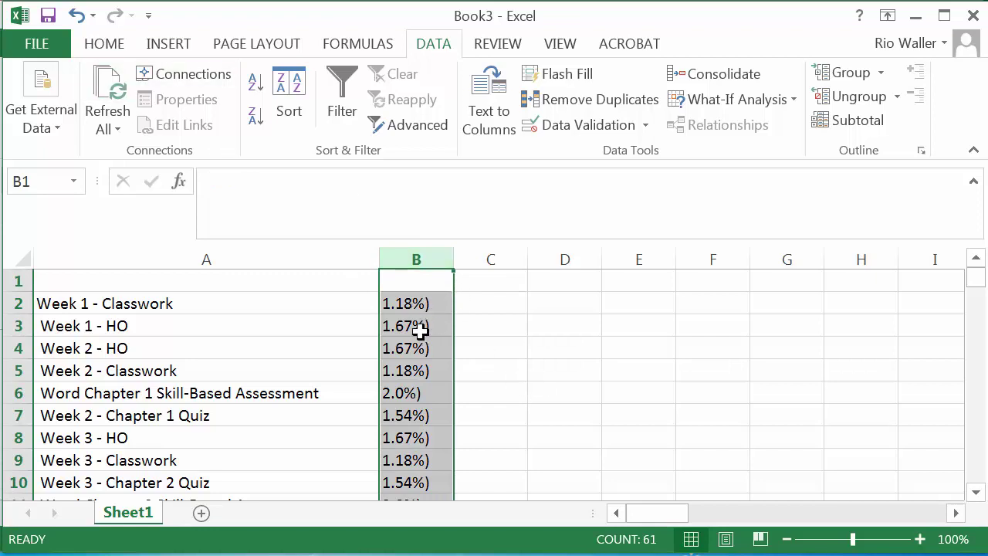
click(94, 48)
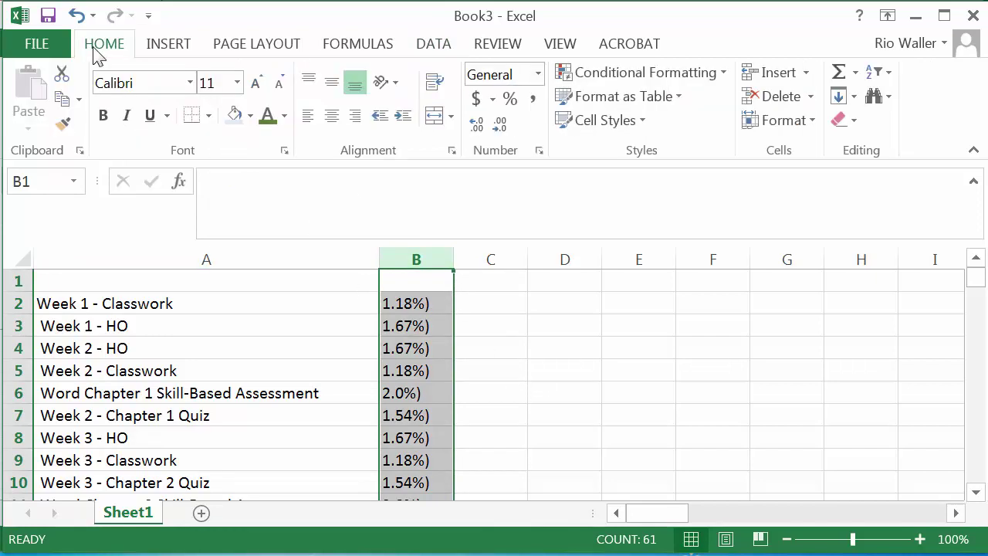
click(888, 98)
click(911, 154)
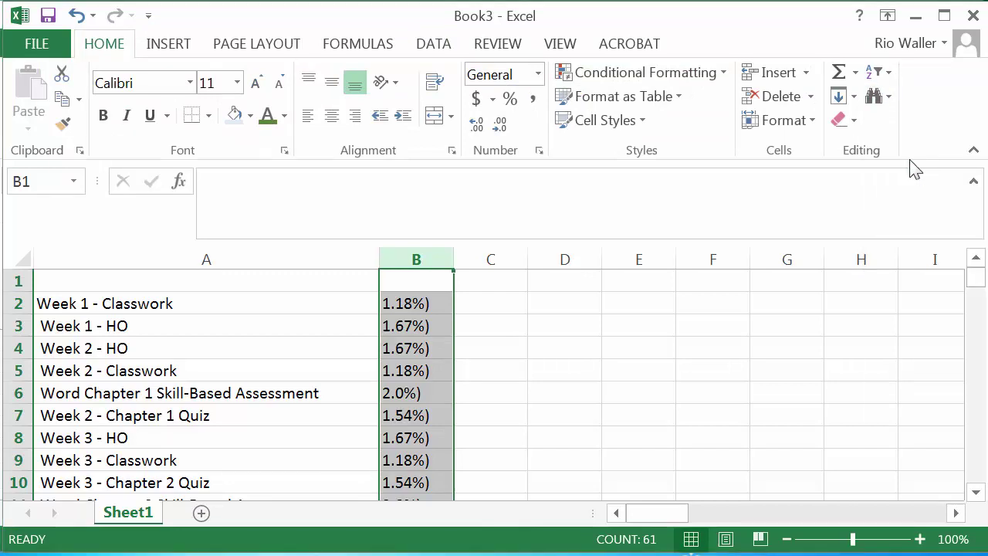
drag(712, 277, 780, 237)
text())
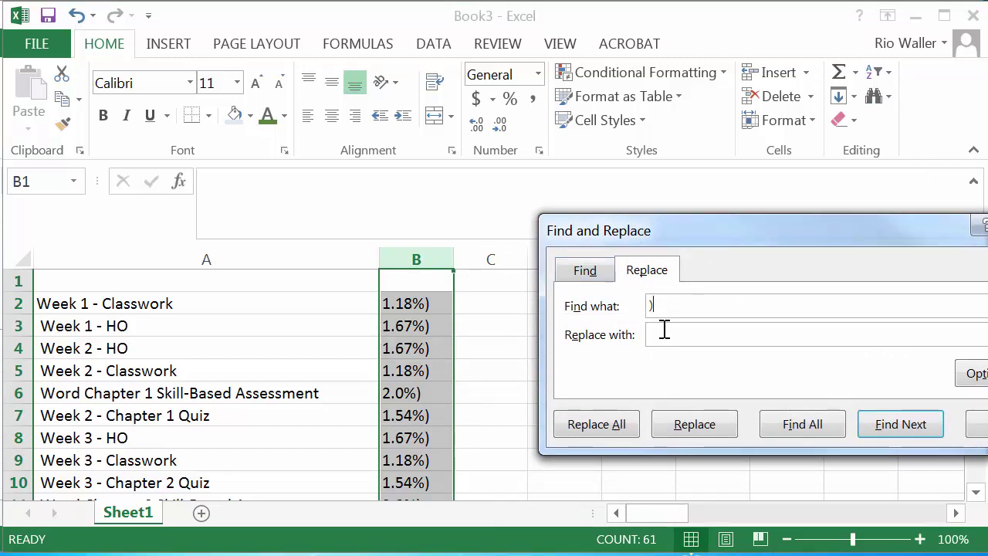
click(591, 425)
click(649, 452)
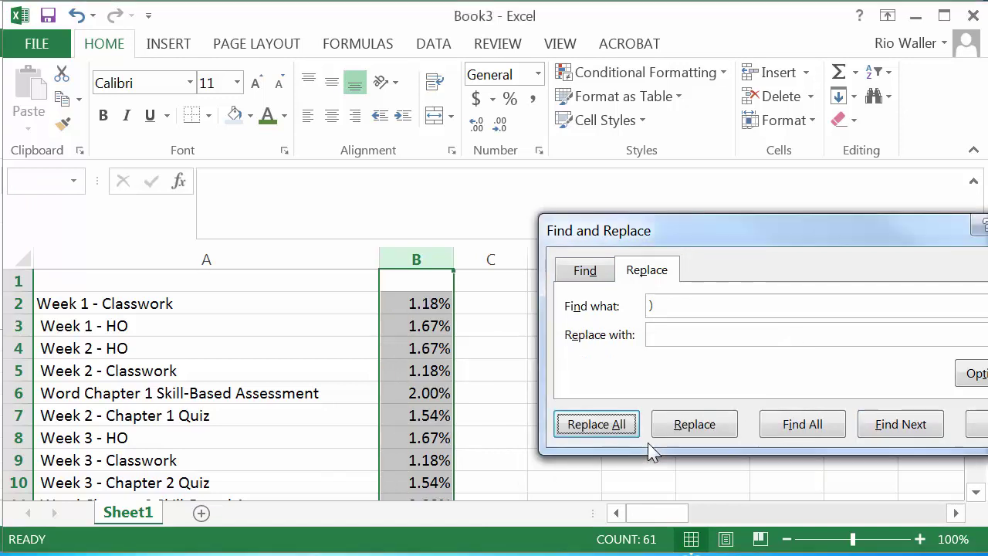
key(Escape)
click(430, 322)
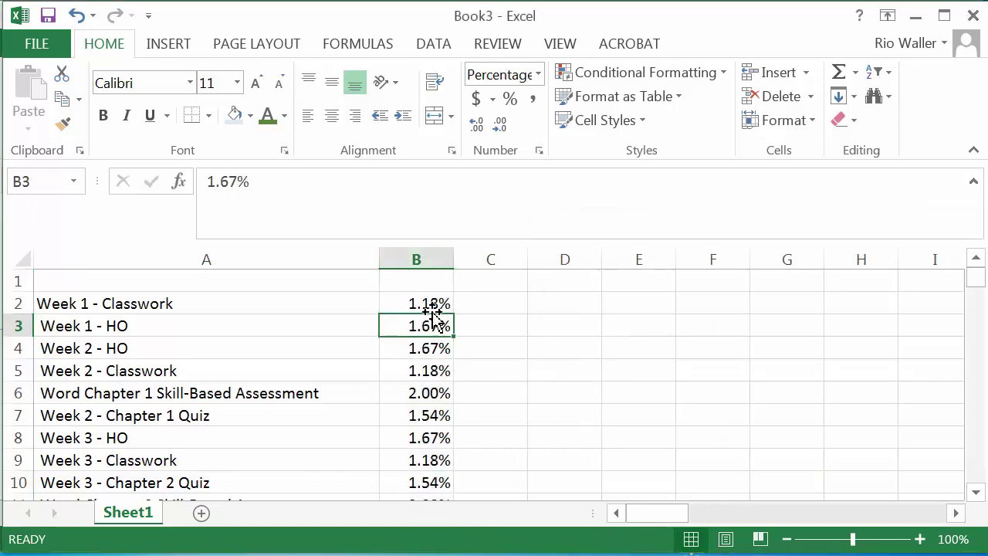
click(432, 303)
click(432, 324)
click(433, 307)
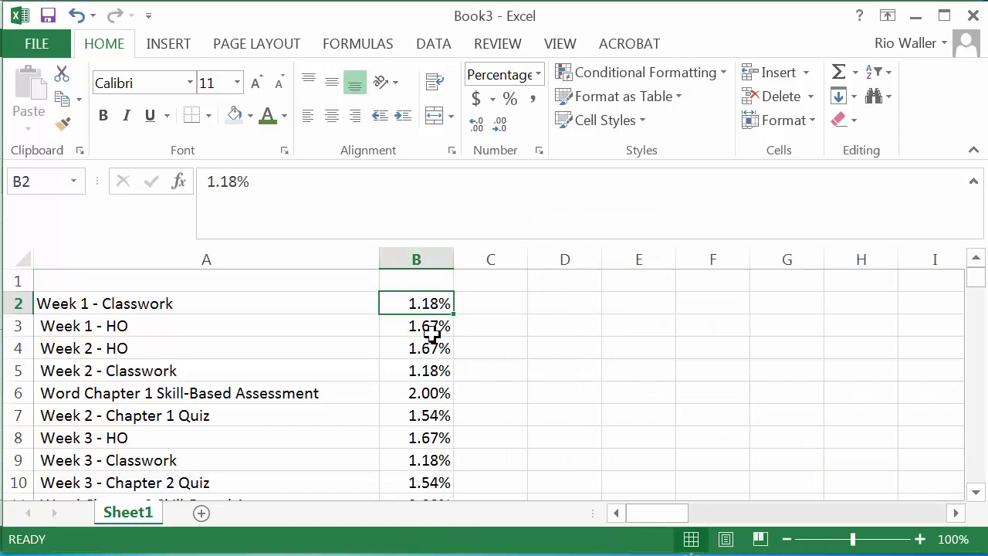
click(476, 305)
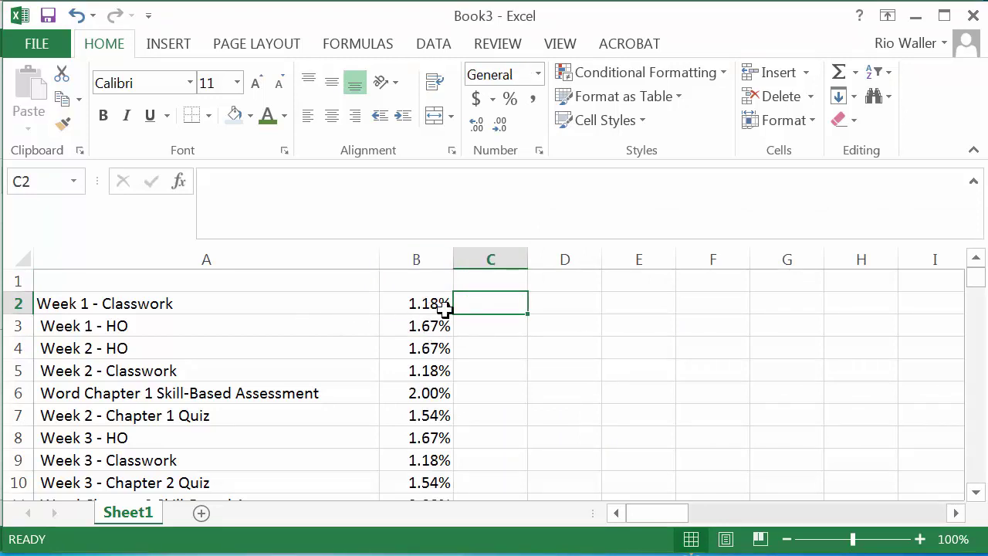
scroll(444, 307, down, 4)
scroll(444, 307, up, 4)
drag(502, 325, 490, 461)
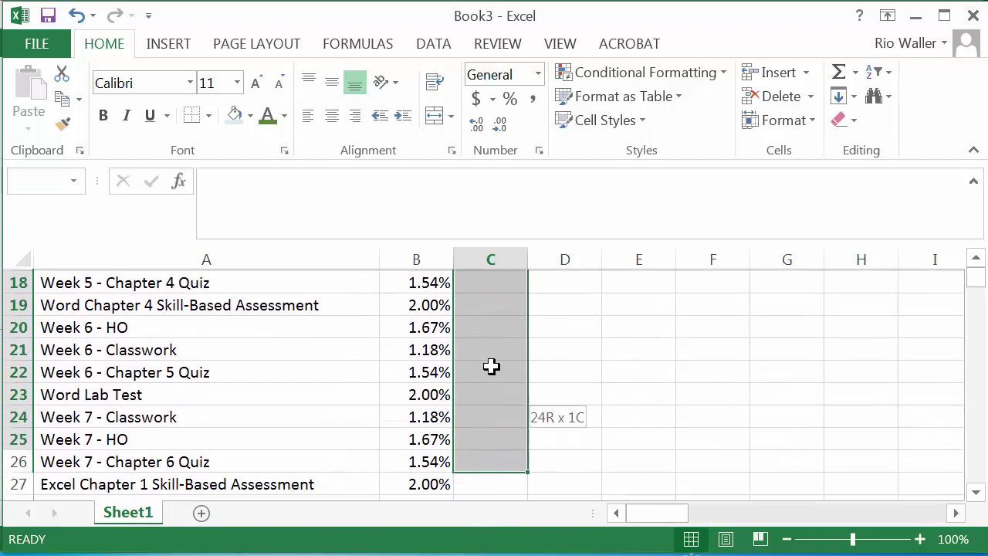
drag(490, 366, 500, 295)
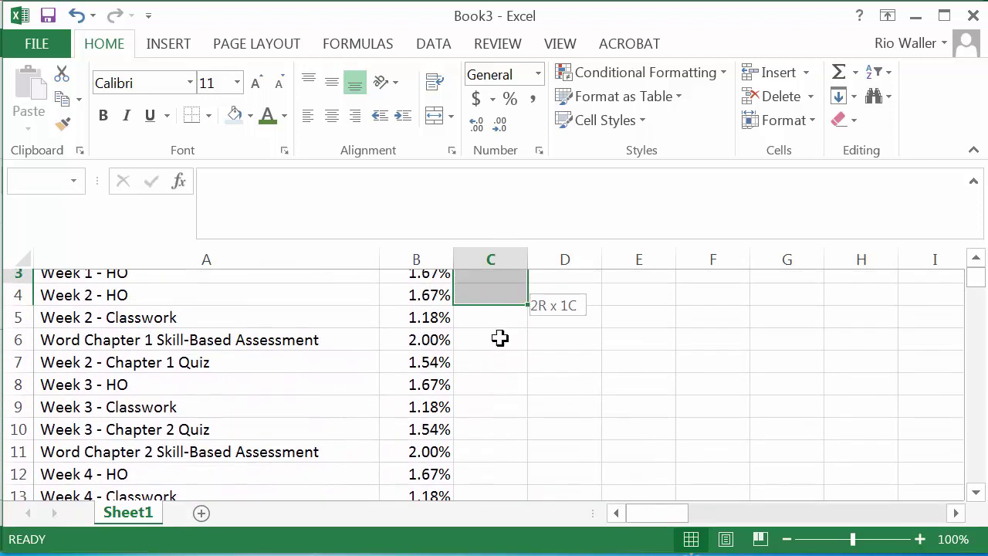
drag(500, 338, 500, 326)
scroll(500, 326, up, 1)
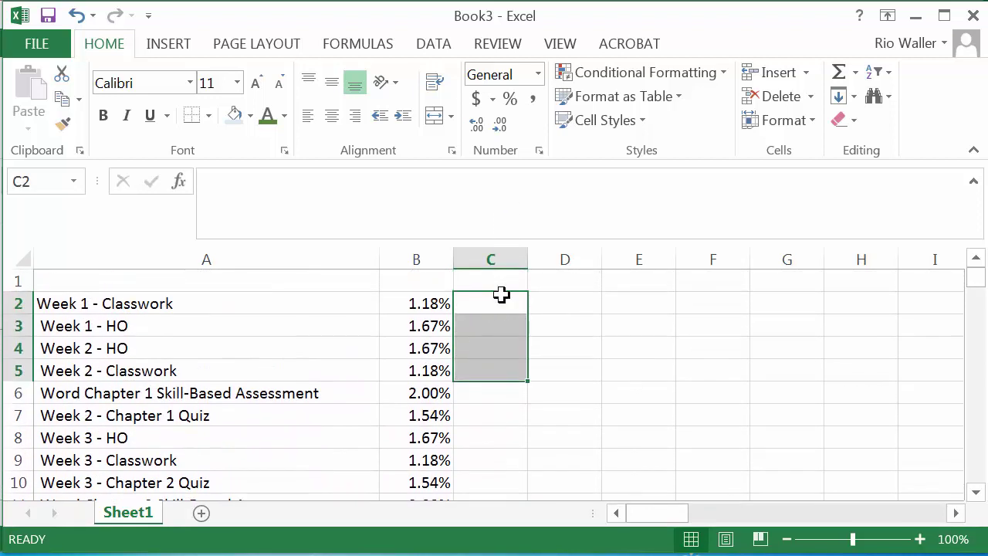
click(502, 295)
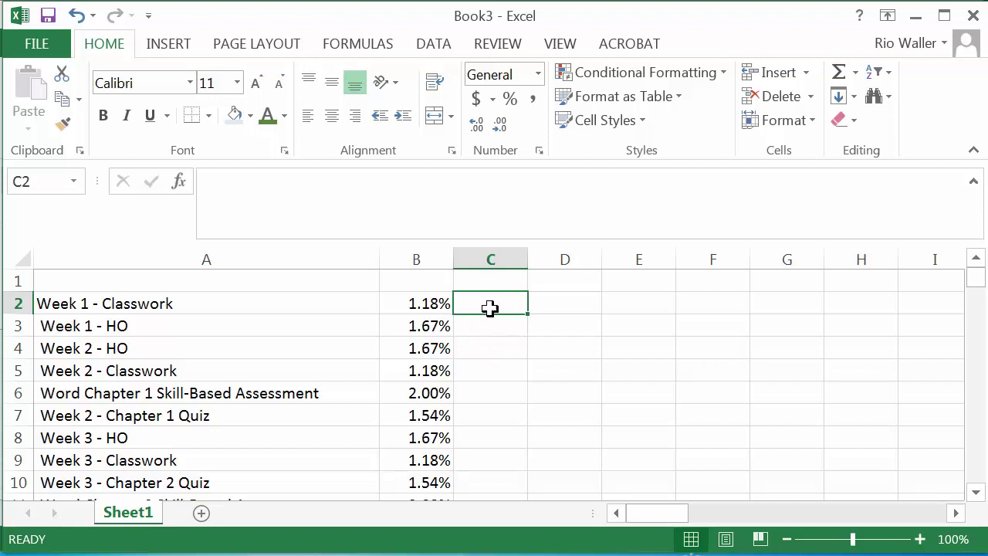
- Format the grade cells C2 through C62 as percentages with two decimal places
drag(490, 307, 498, 494)
drag(493, 473, 500, 411)
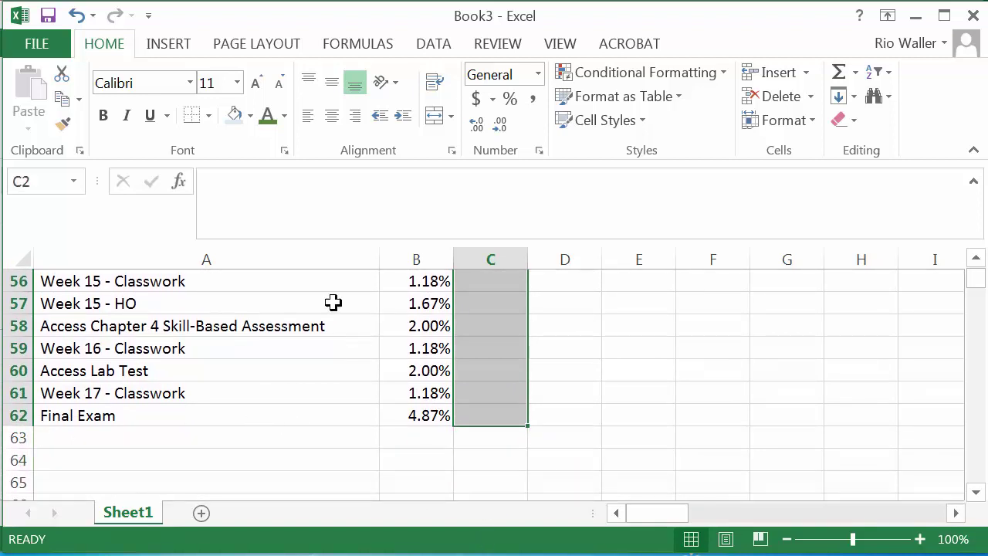
click(510, 99)
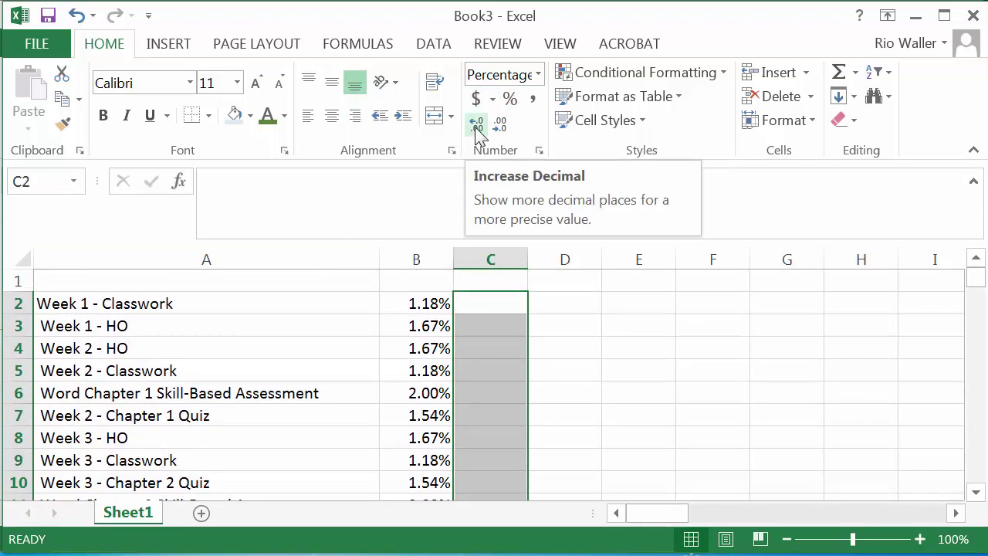
click(478, 125)
- Enter sample grades of 100% for Week 1 - Classwork in C2 and 75% for Week 1 - HO in C3
click(483, 306)
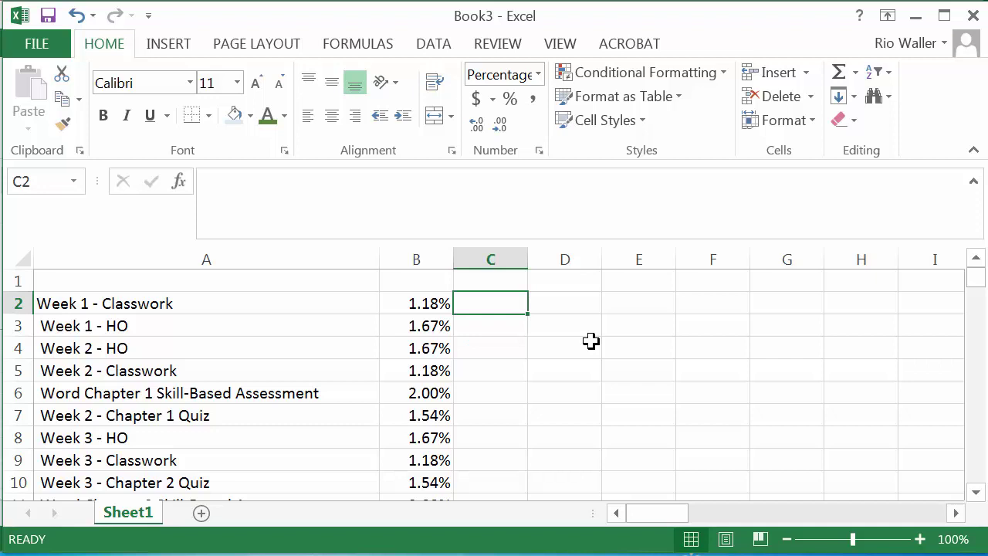
text(100)
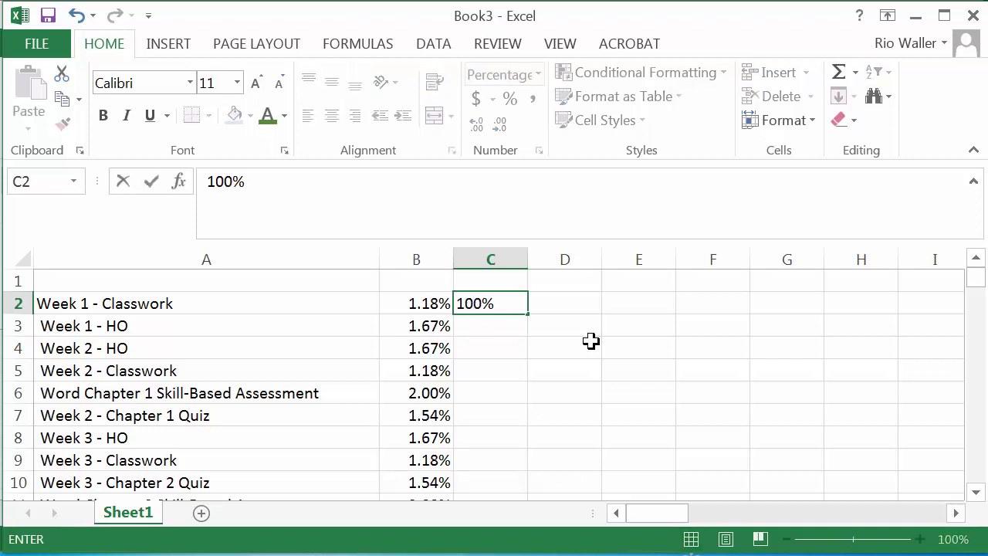
key(Return)
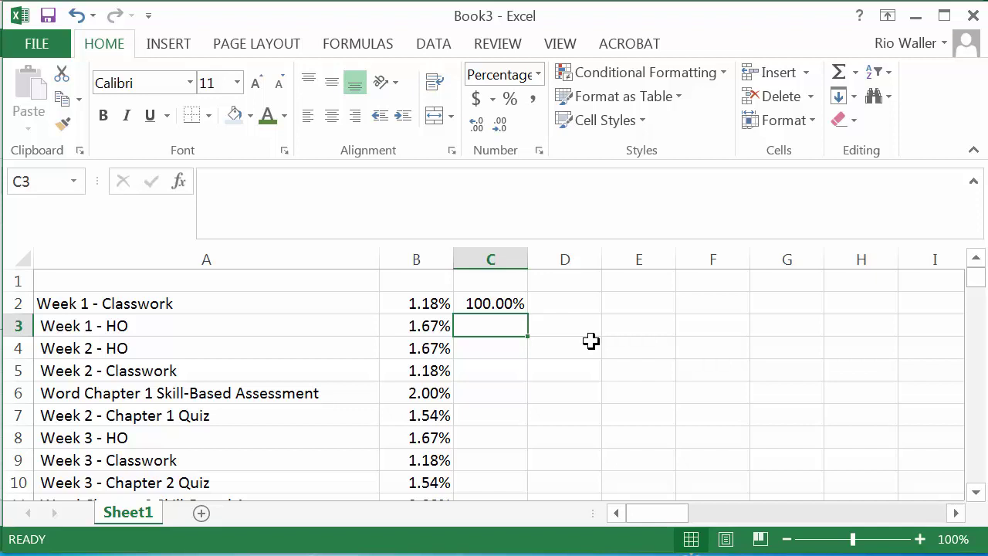
text(75)
key(Return)
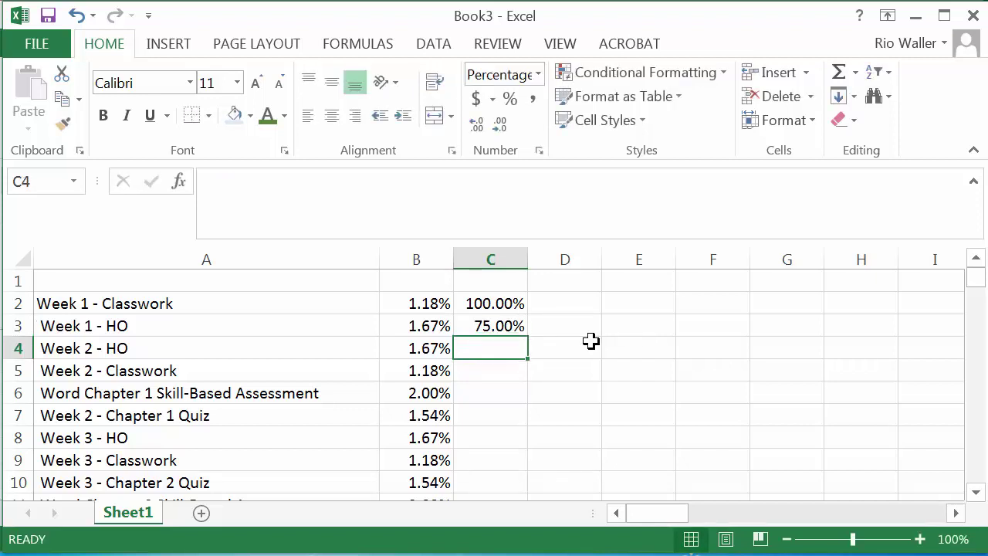
key(Up)
key(Up)
key(Up)
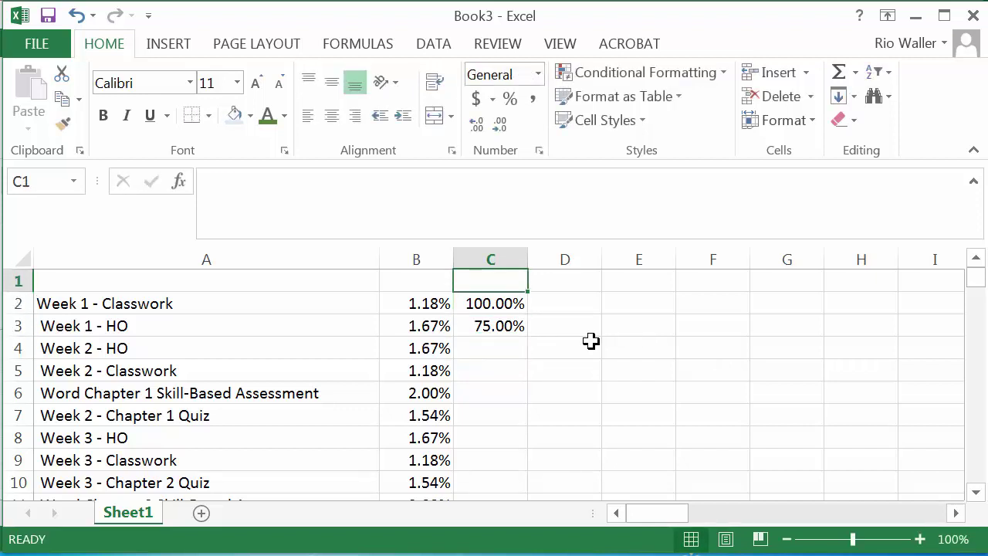
key(Down)
key(Right)
key(Left)
key(Down)
key(Down)
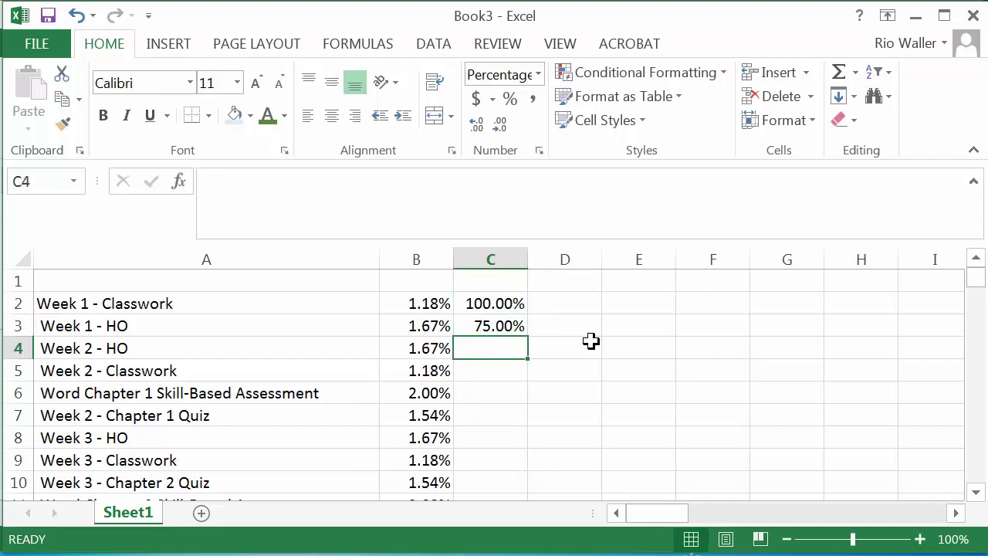
key(Down)
key(Up)
key(Up)
key(Down)
- Enter sample grades of 20%, 75%, 39% and 28% in cells C4 through C7
text(20)
key(Return)
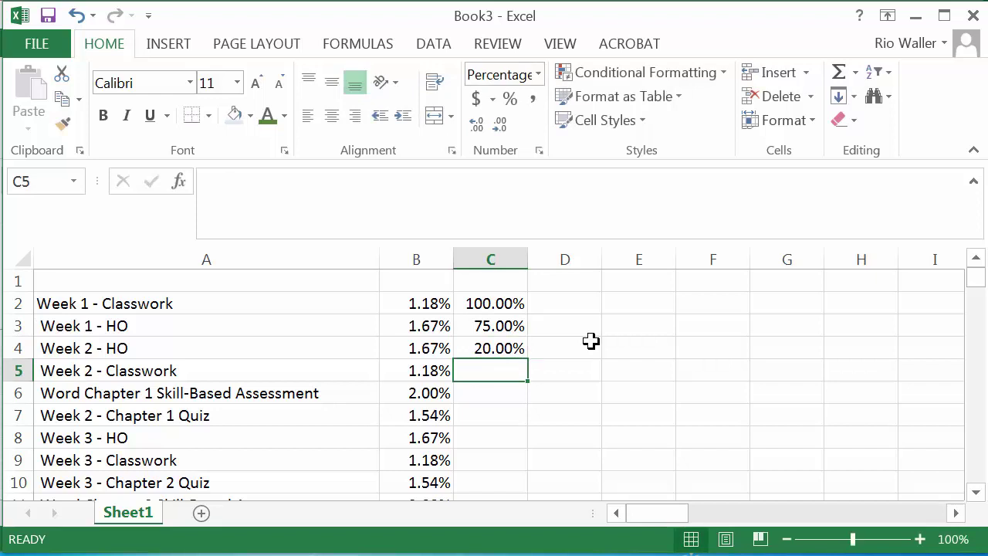
text(75)
key(Return)
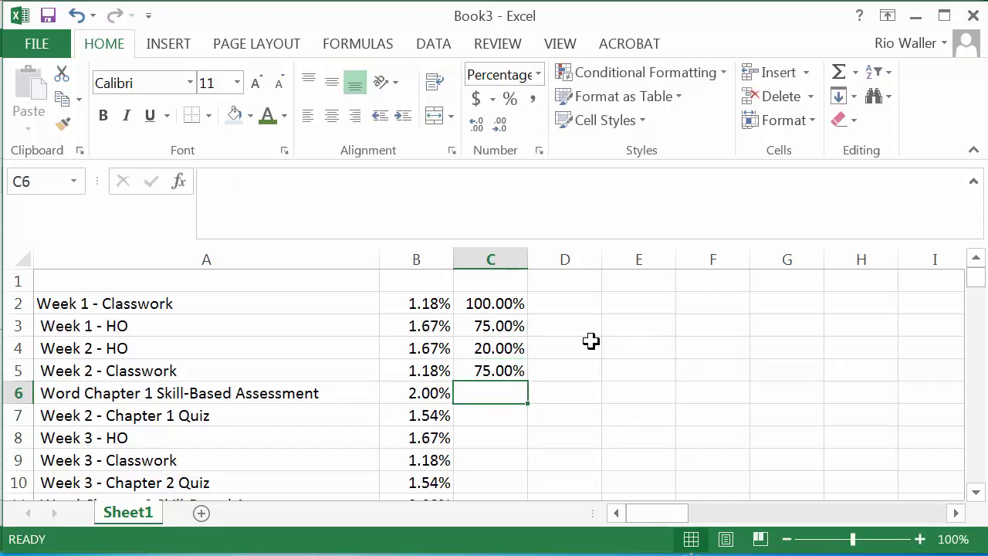
text(39)
key(Return)
text(28)
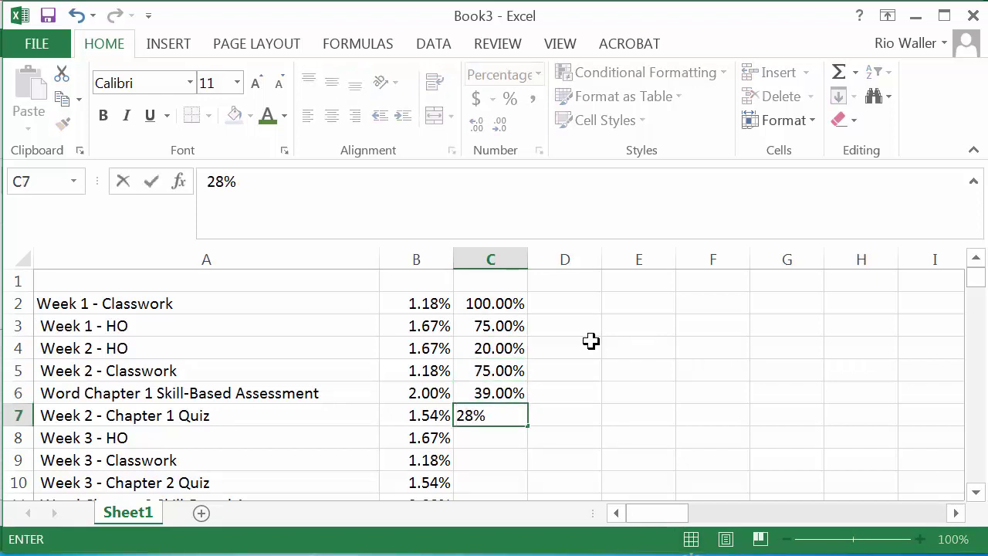
key(Return)
key(Up)
key(Down)
key(Down)
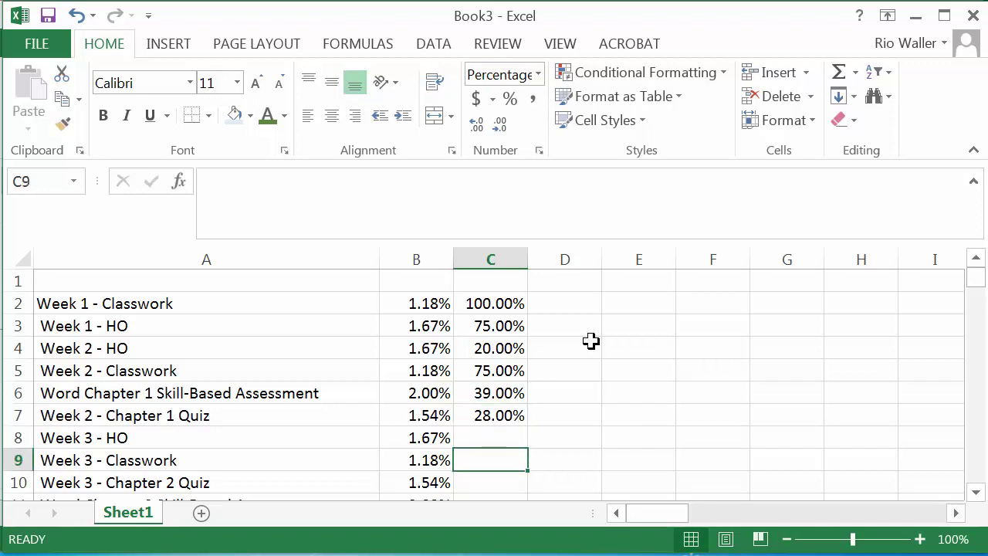
key(Up)
key(Up)
key(Up)
key(Up)
key(Up)
key(Up)
key(Up)
key(Up)
key(Down)
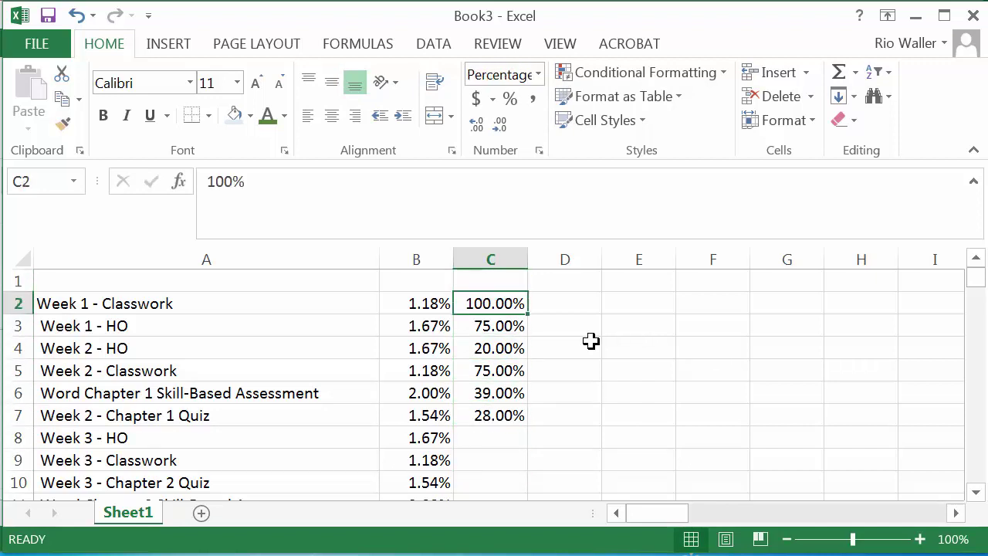
key(Right)
key(Right)
key(Left)
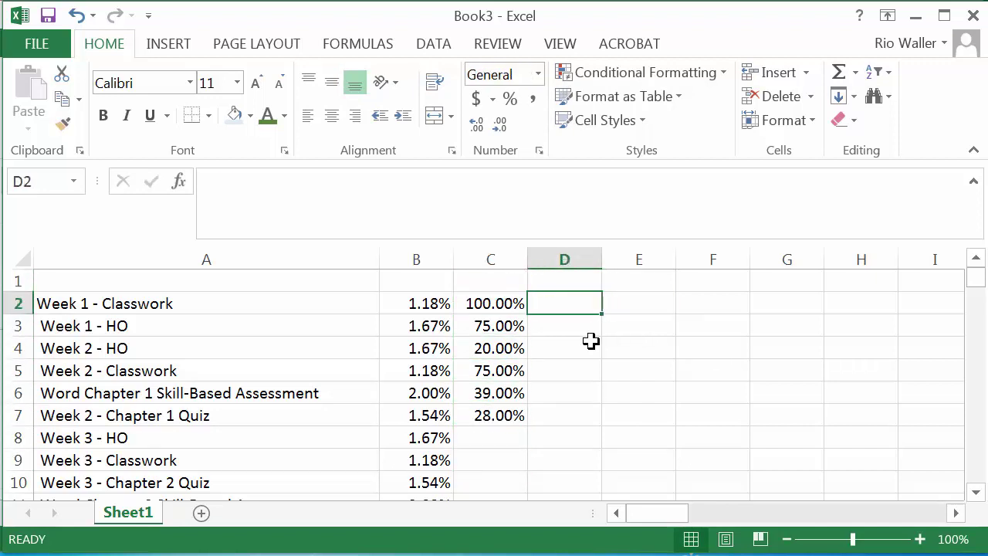
key(Left)
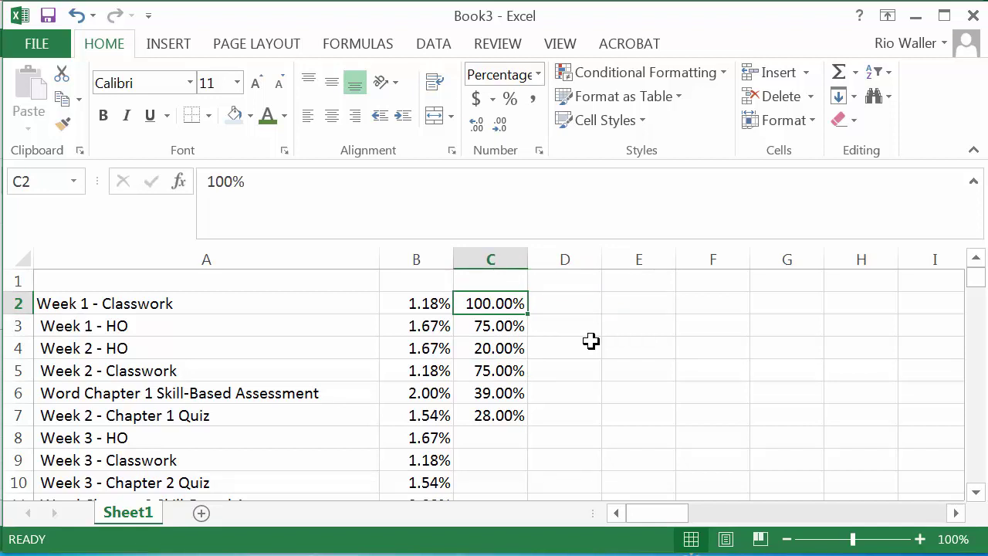
key(Right)
key(Left)
- Calculate the weighted score for Week 1 - Classwork in D2 with the formula =C2*B2
key(Right)
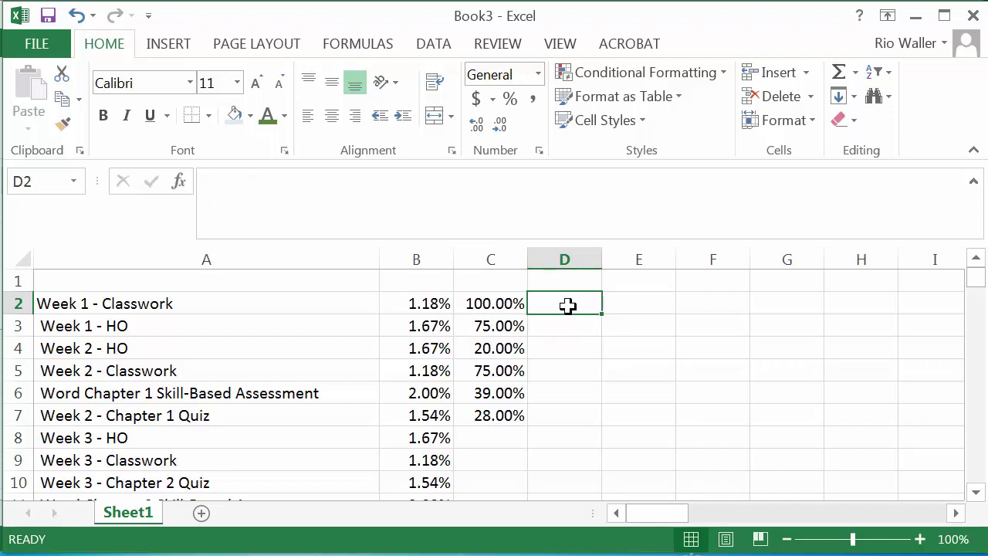
text(=)
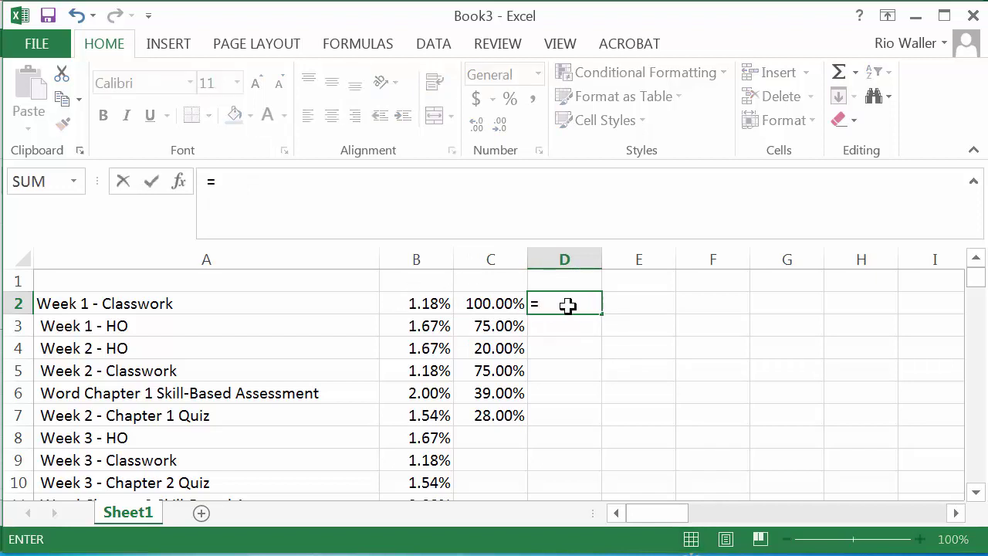
key(Left)
text(%)
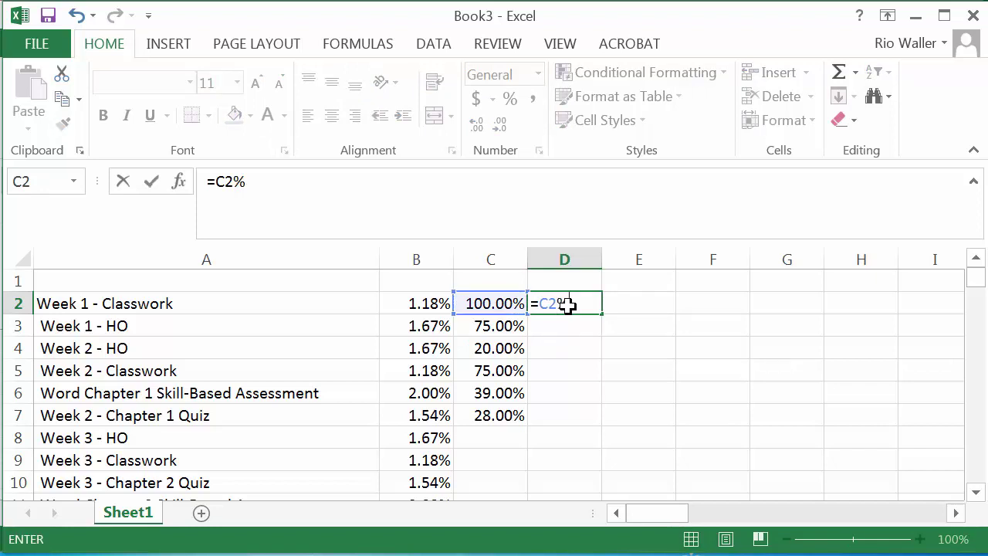
key(BackSpace)
text(*)
key(Left)
key(Left)
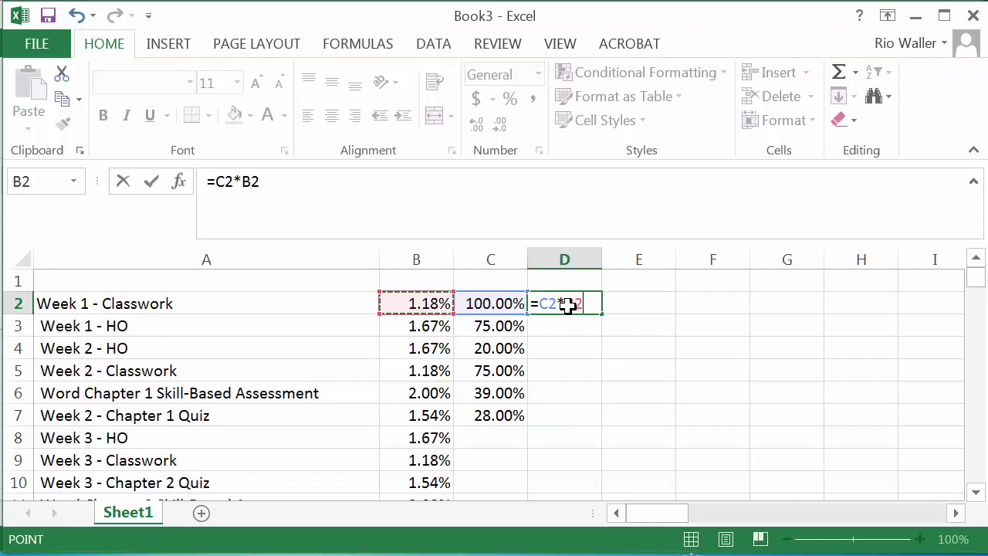
key(Return)
click(567, 305)
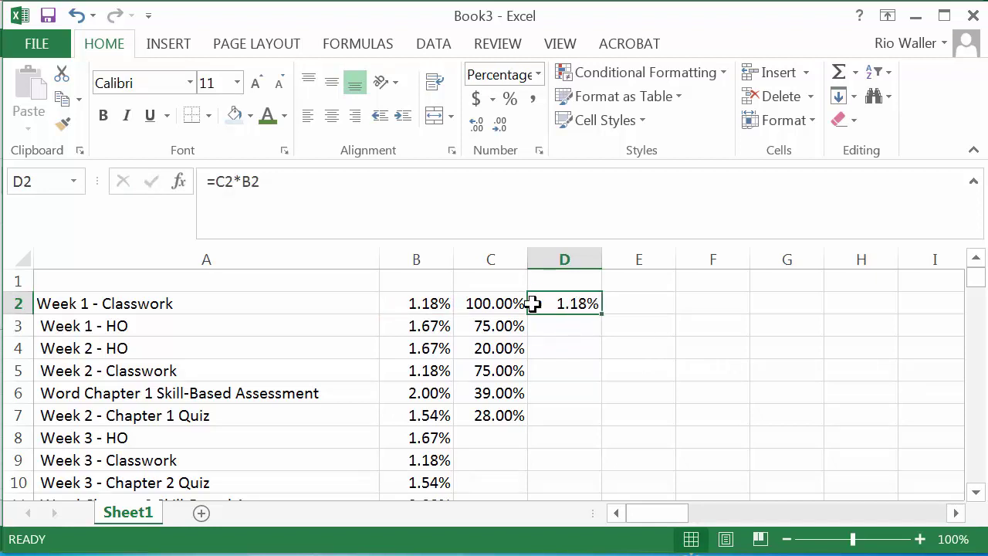
- Test the weighted score formula by setting the Week 1 - Classwork grade in C2 to 50%
click(502, 303)
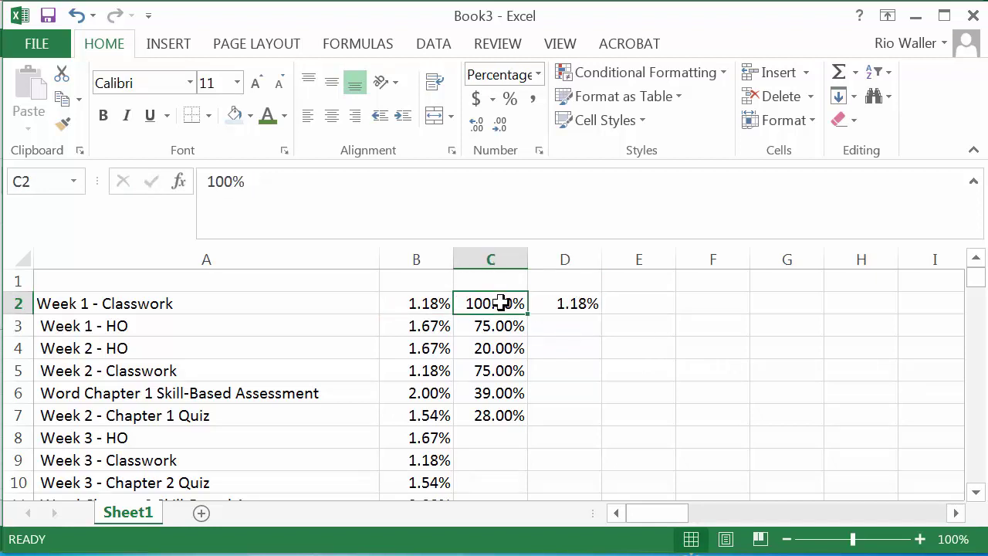
text(50)
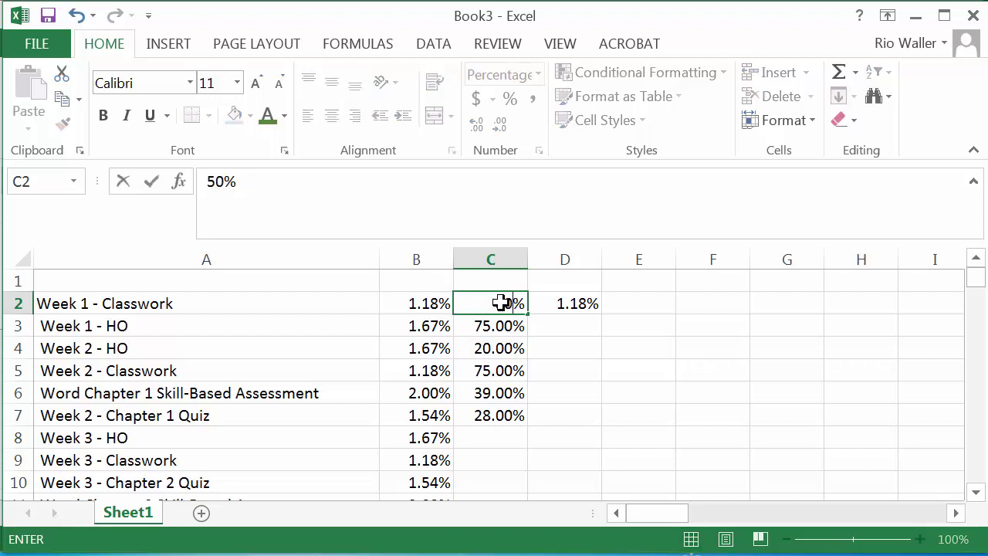
key(Return)
key(Up)
key(Right)
key(Left)
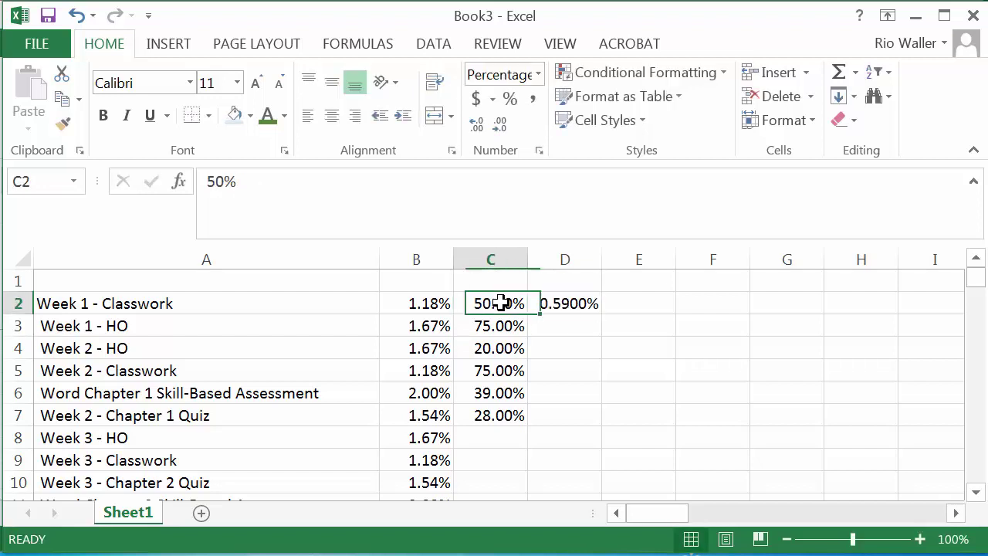
key(Left)
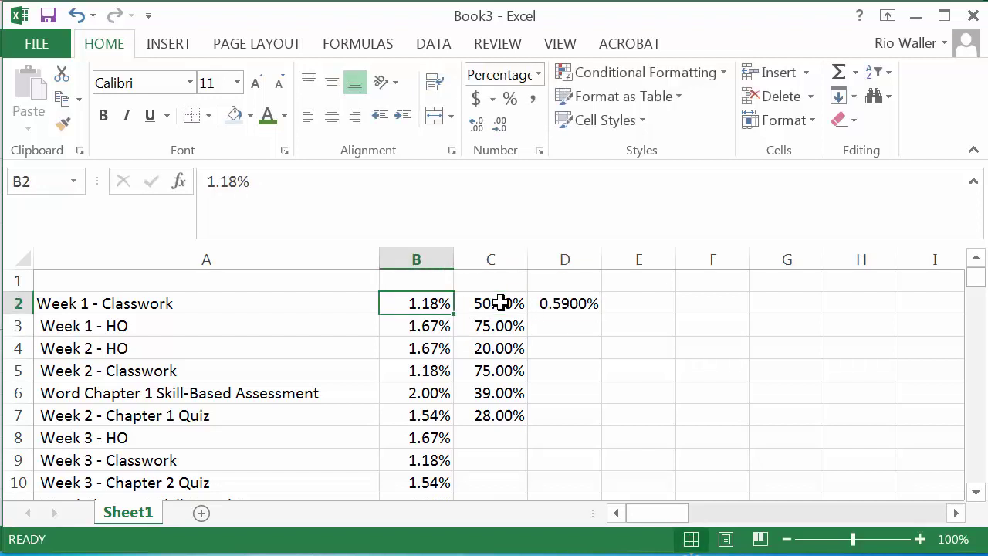
- Set the Week 1 - Classwork grade in C2 to 75% and check the weighted score in D2
key(Right)
text(75)
key(Return)
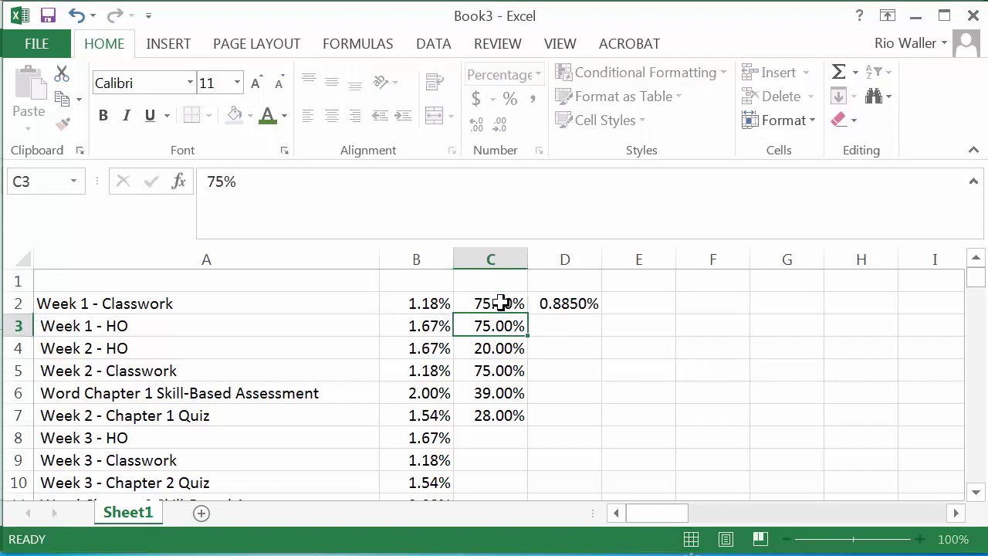
key(Up)
key(Right)
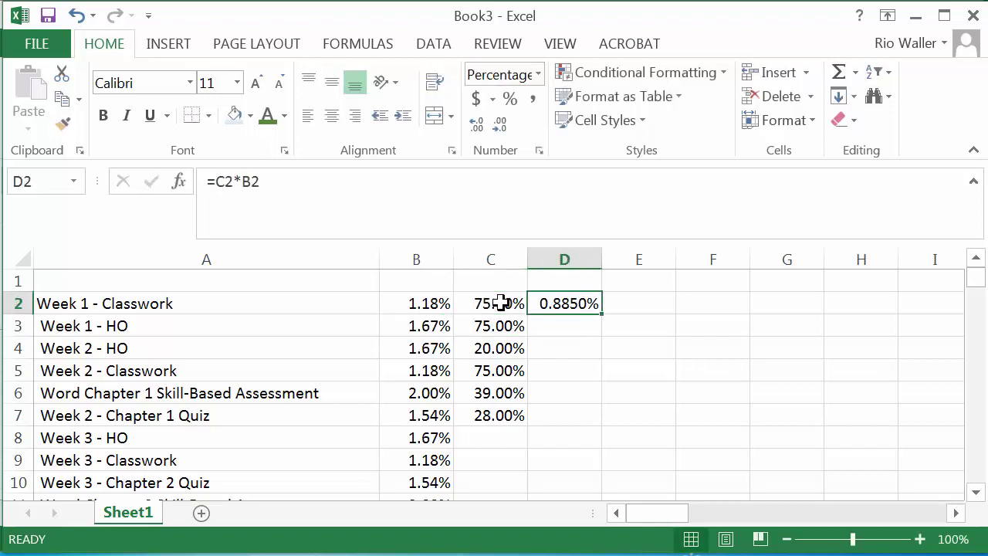
key(Right)
key(Left)
click(501, 299)
- Copy the percentage format of B2 to the weighted score in D2 with Format Painter
click(424, 300)
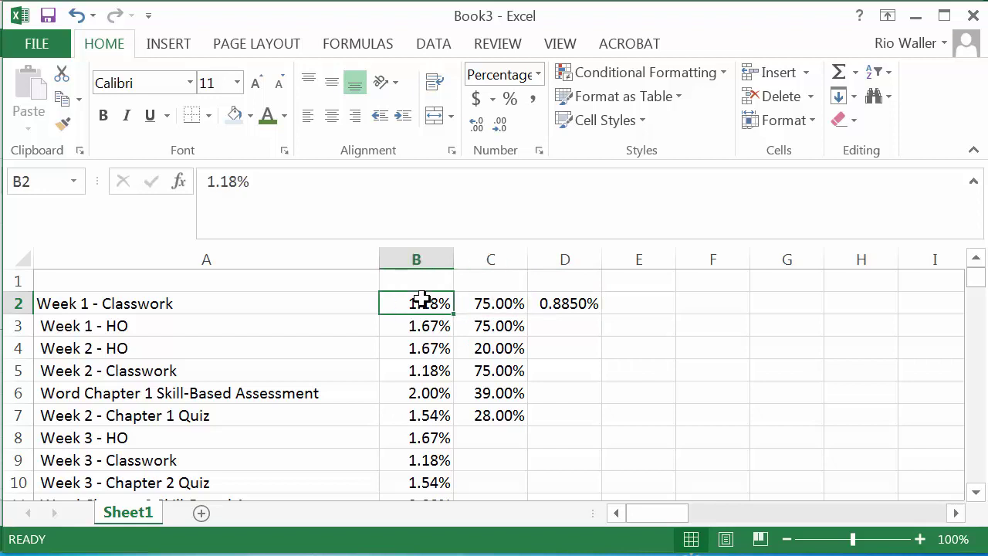
click(63, 123)
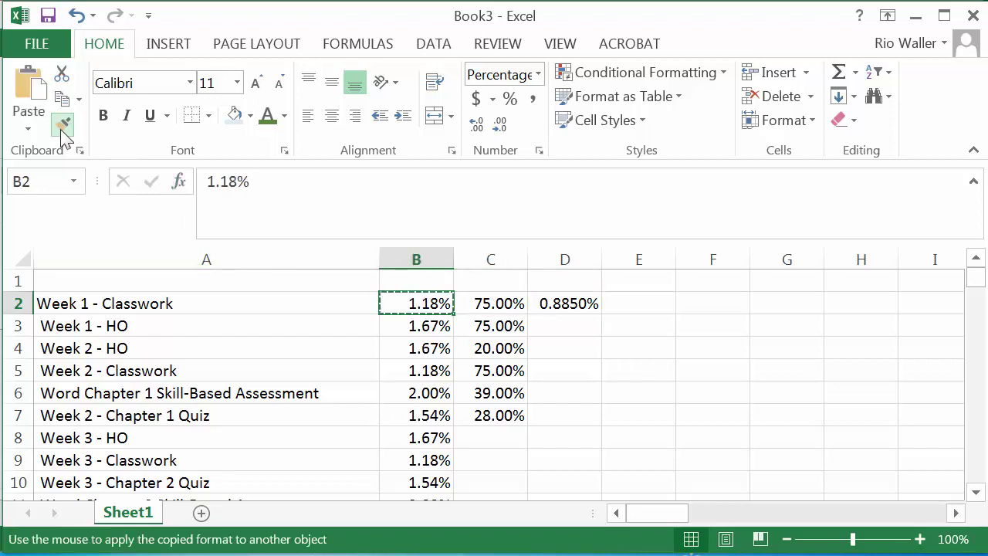
click(578, 303)
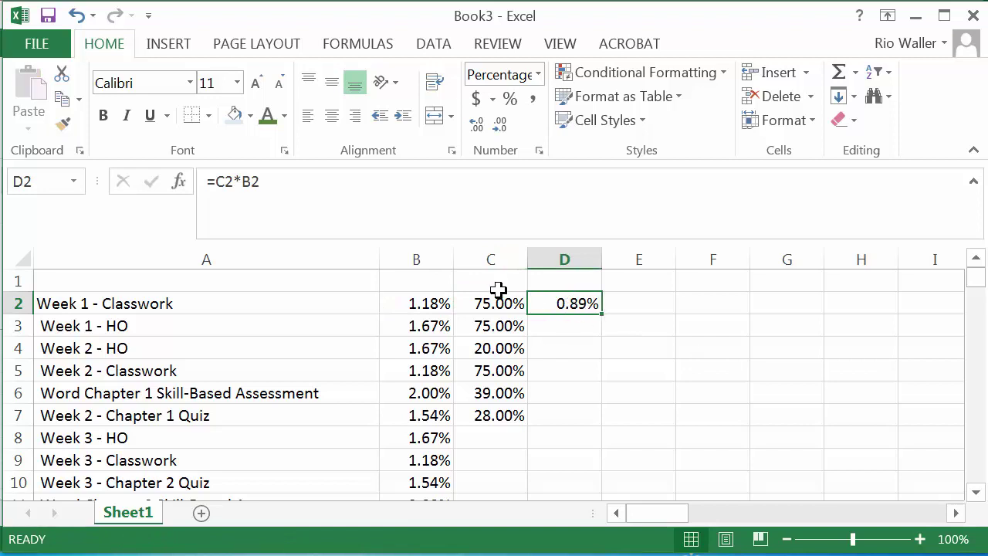
- Set the Week 1 - Classwork grade in C2 to 100% and check the weighted score in D2
click(473, 303)
text(100)
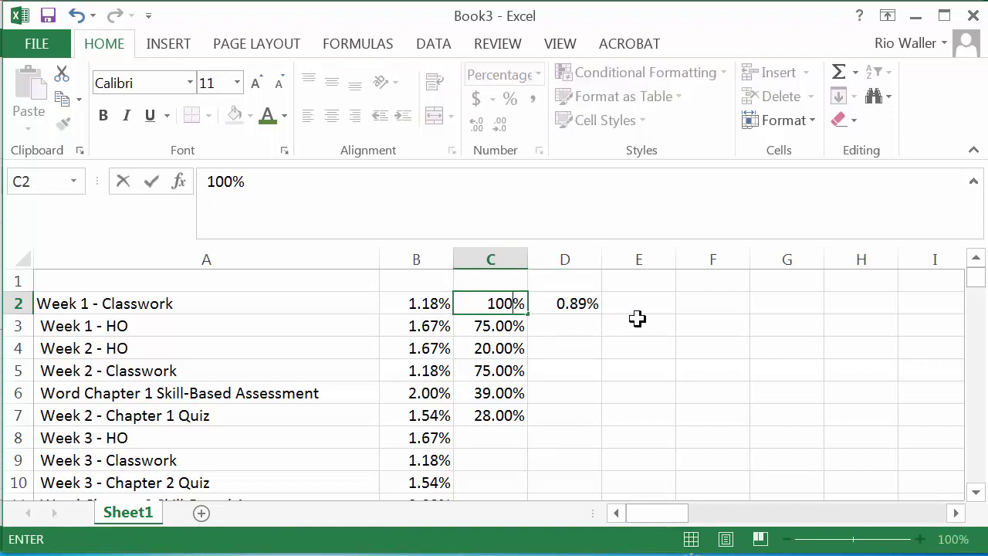
key(Return)
key(Up)
key(Right)
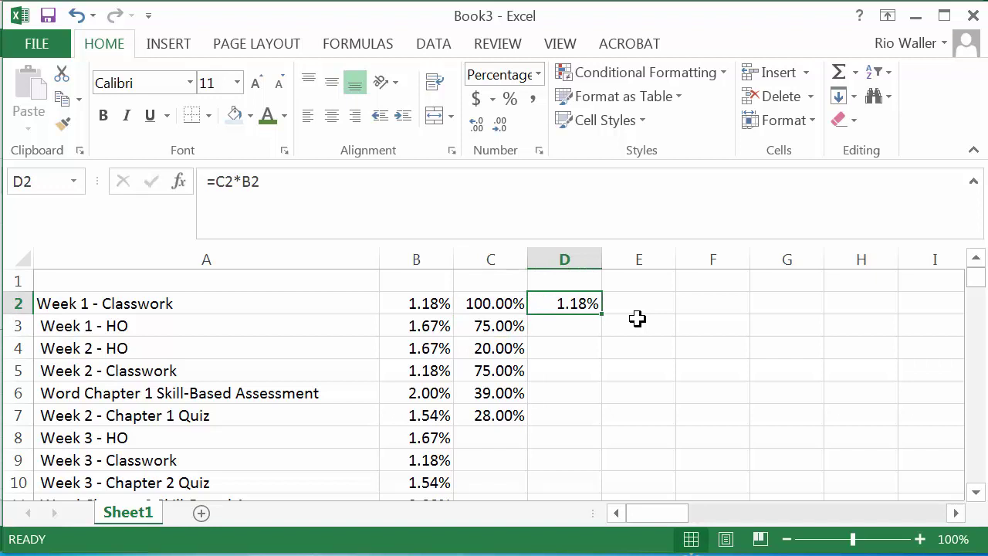
- Enter the formula =IF(C2="",0,B2) in E2 to count the item's weight only when a grade exists
key(Right)
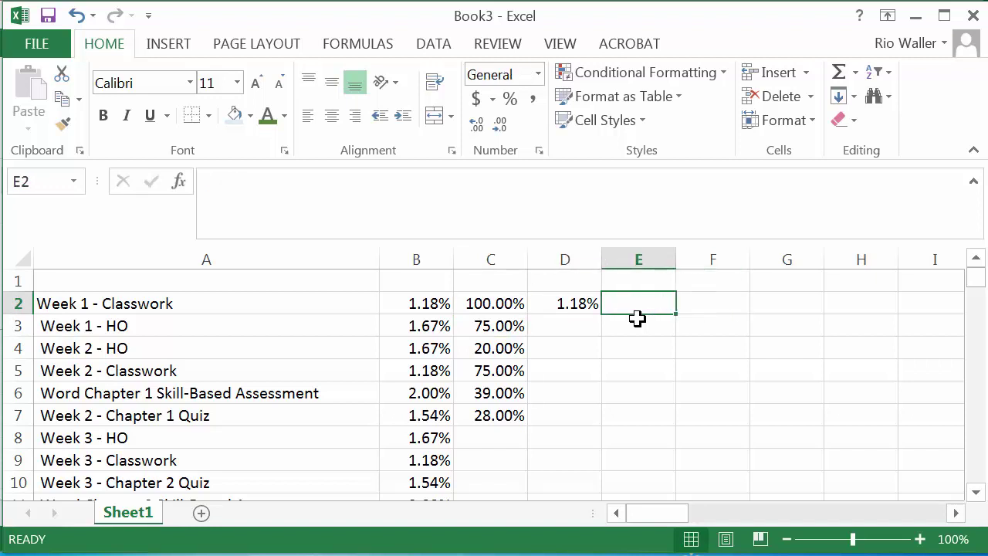
key(Up)
key(Down)
key(Left)
key(Up)
key(Right)
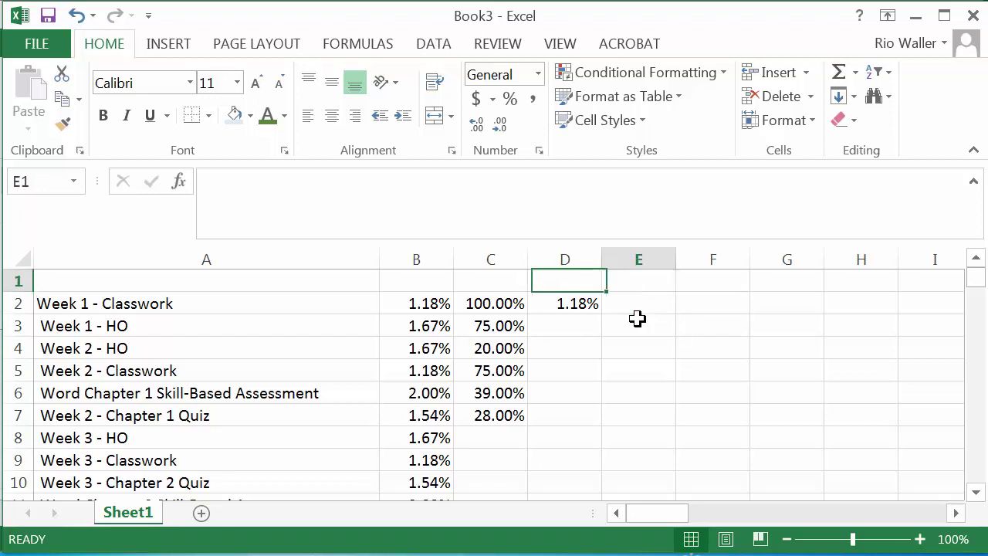
key(Down)
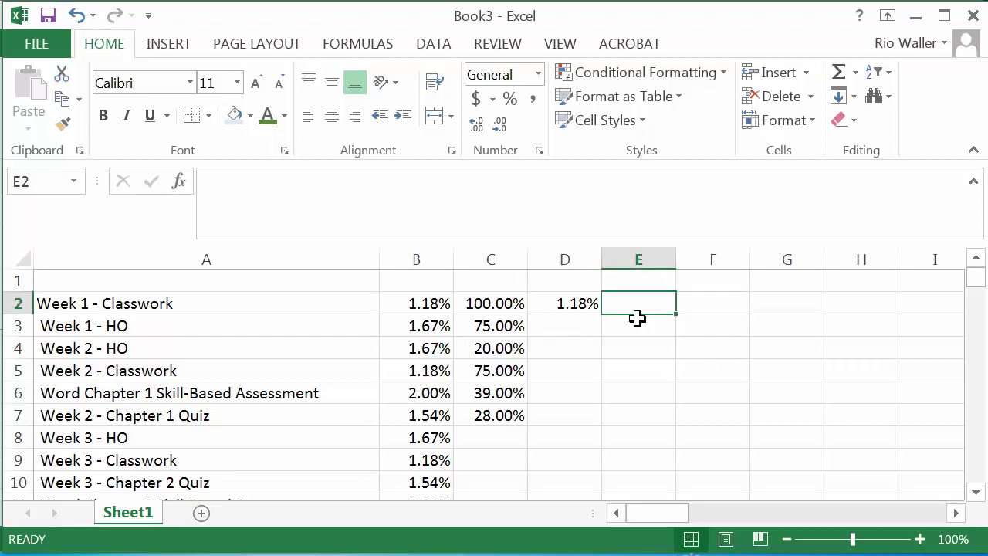
text(=)
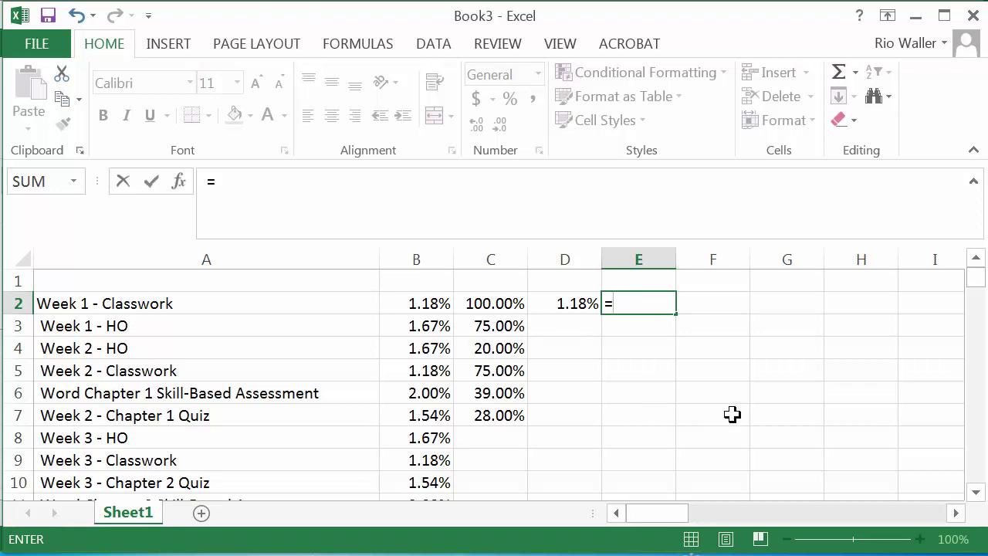
text(if()
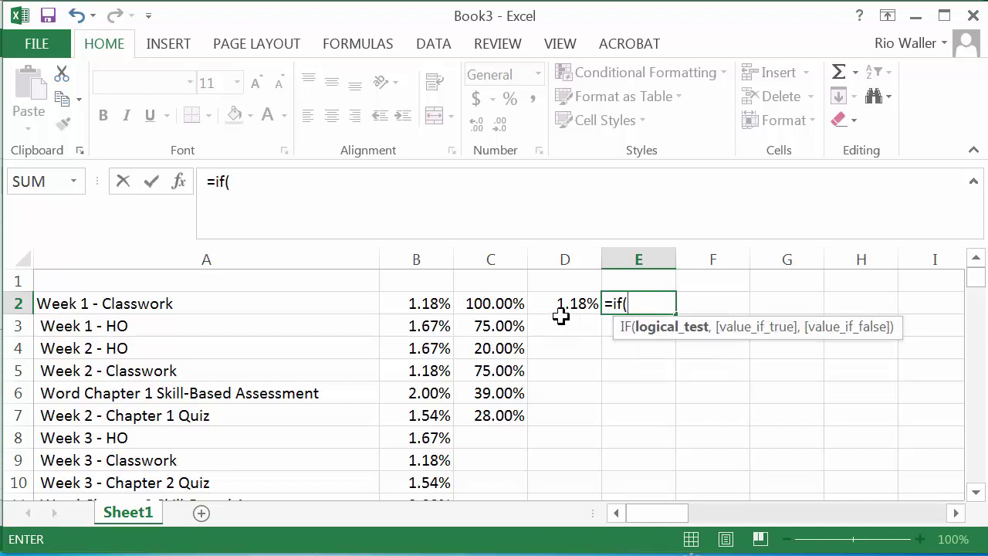
click(490, 303)
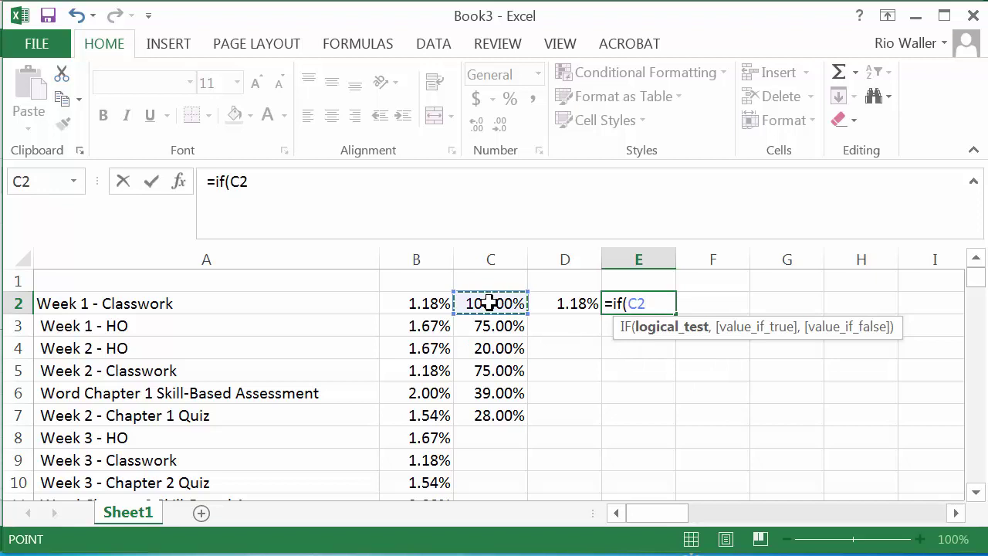
text(="")
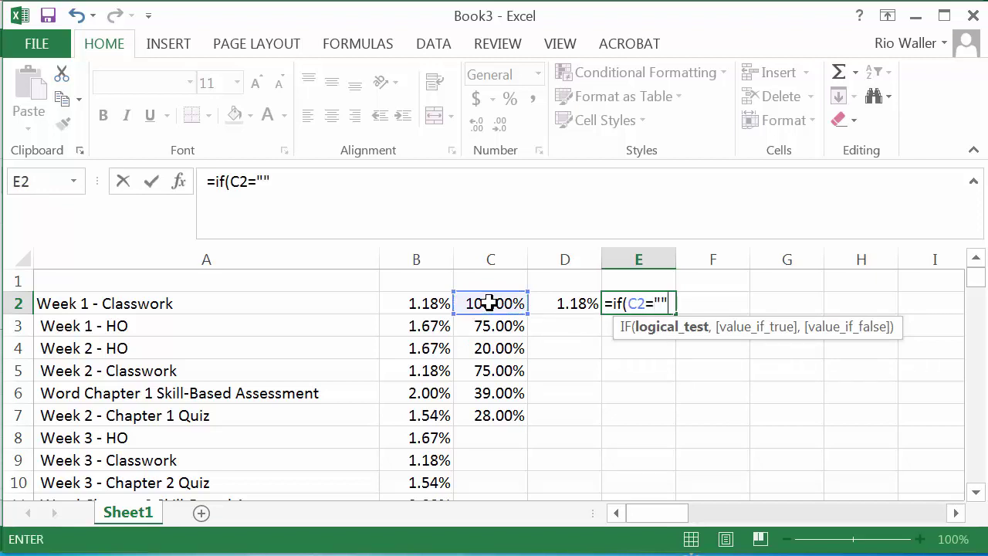
text(,)
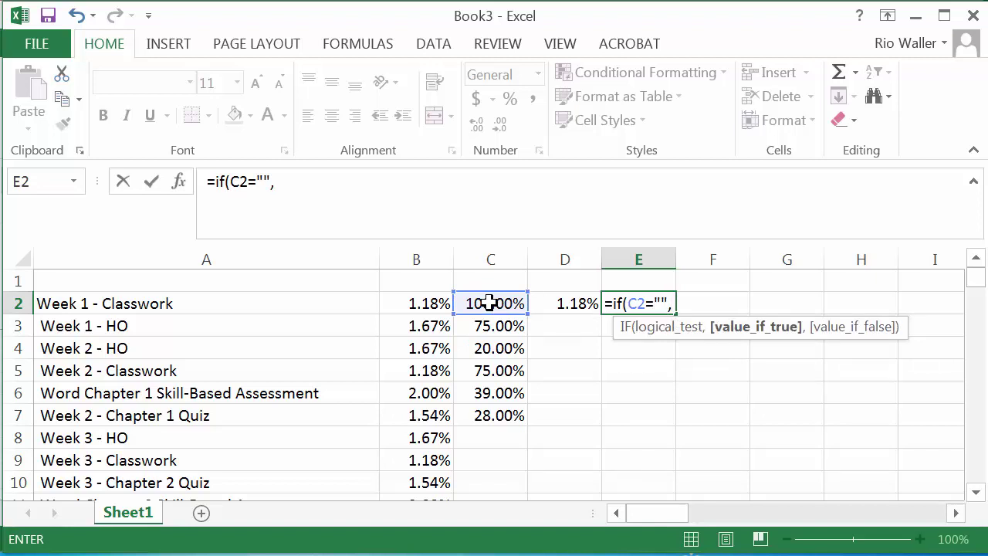
text(0,)
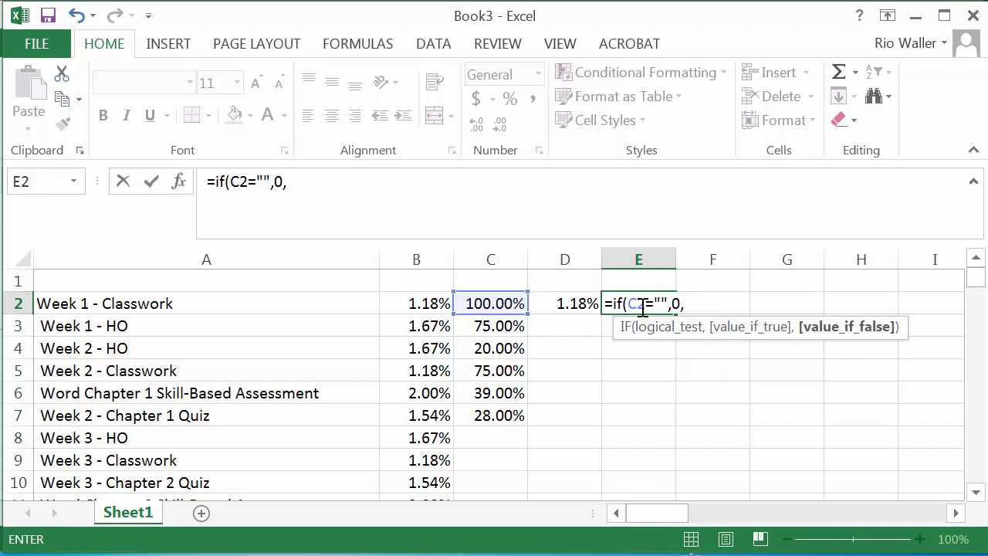
click(440, 303)
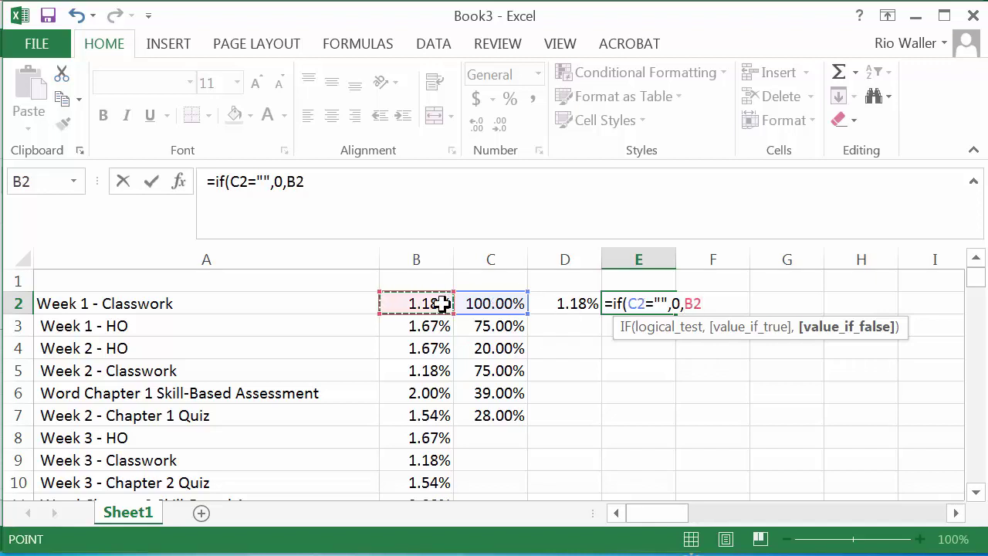
text())
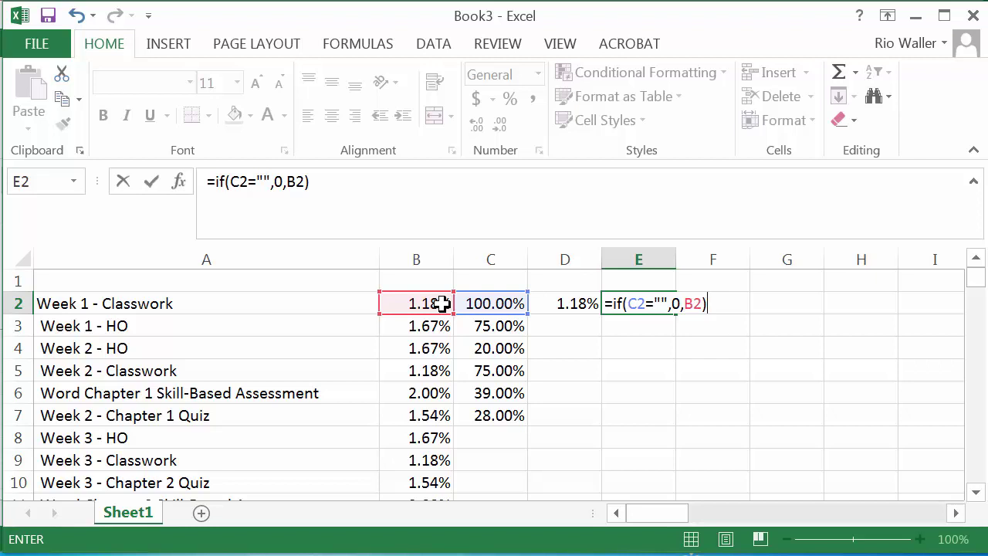
key(Return)
key(Up)
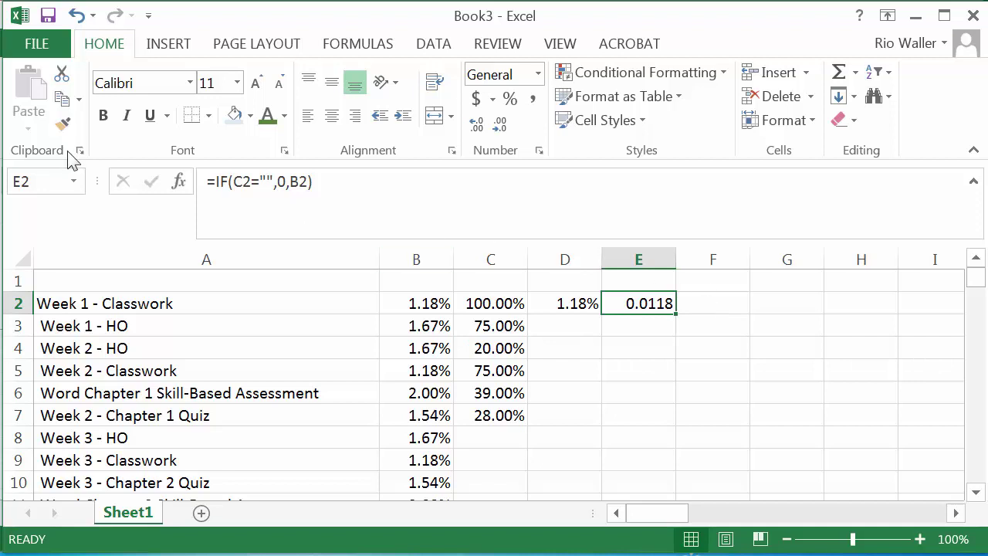
- Re-enter the IF formula in E2 as =IF(C2="",0,B2), returning 0 for a blank grade and the weight otherwise
text(=if)
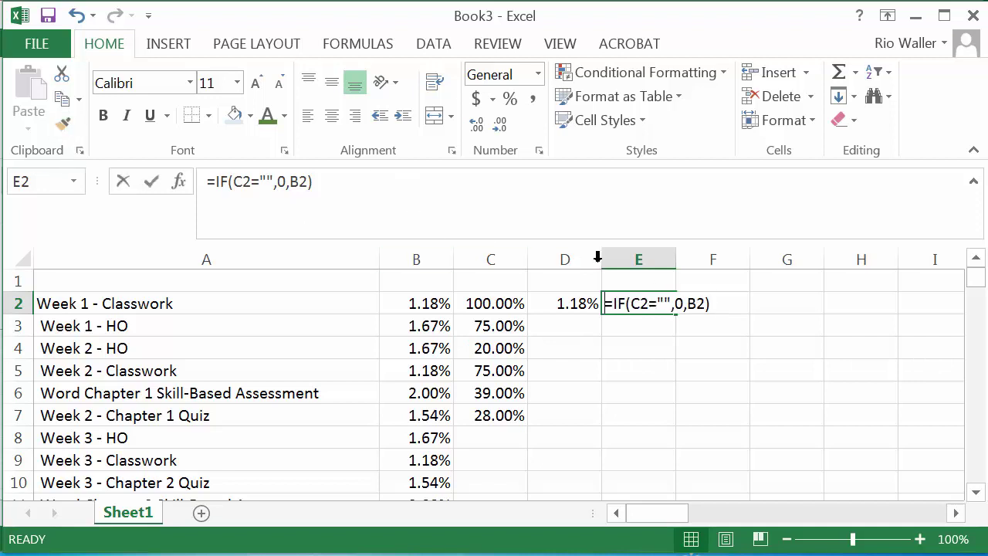
text(()
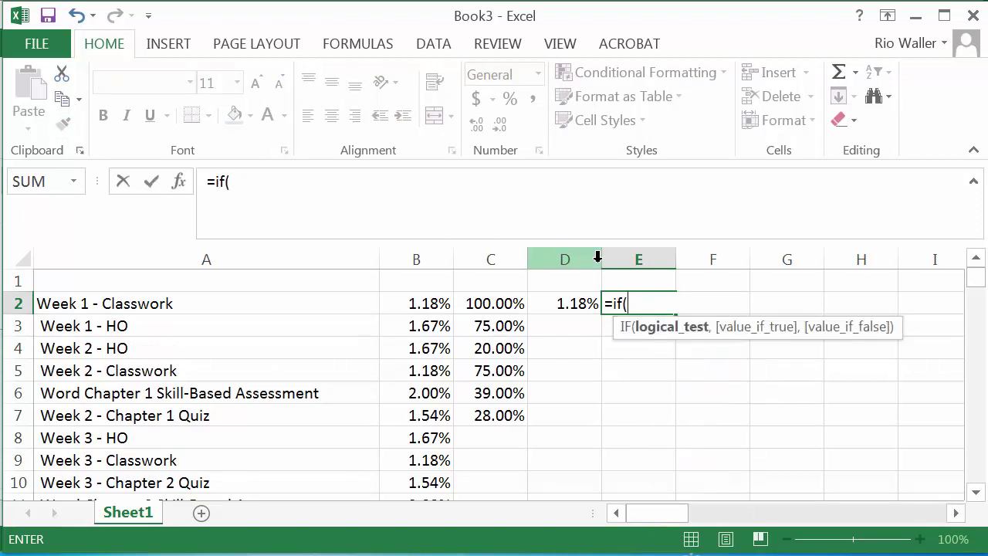
click(494, 301)
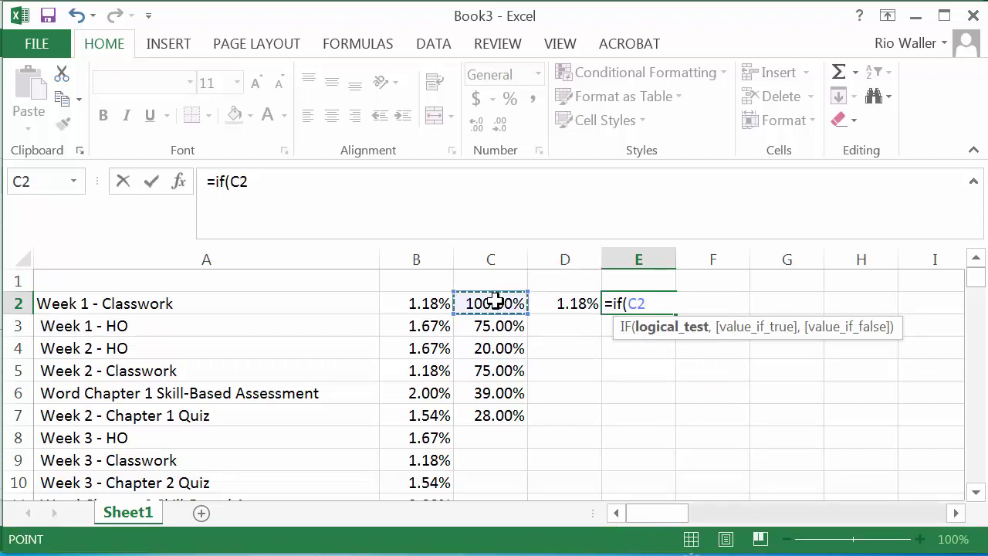
text(="")
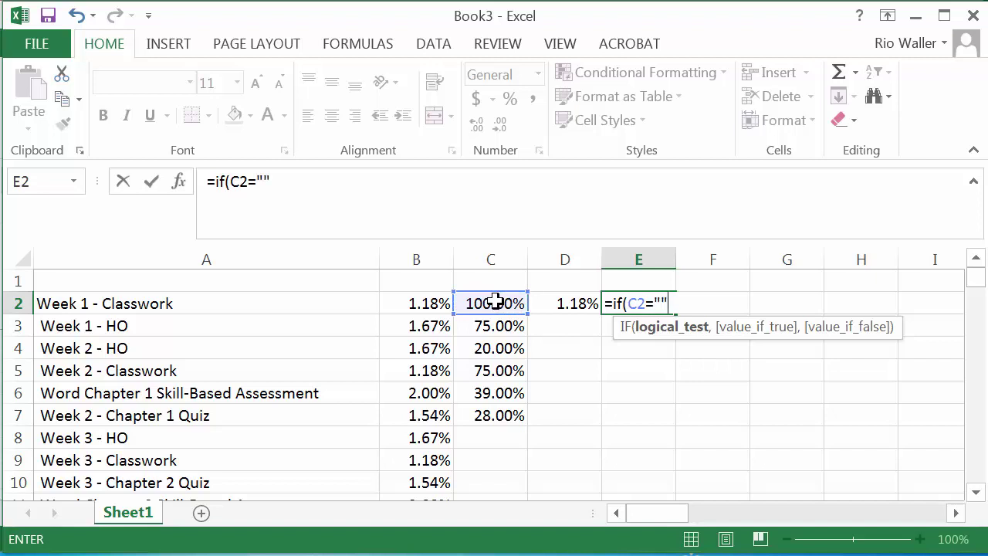
text(,)
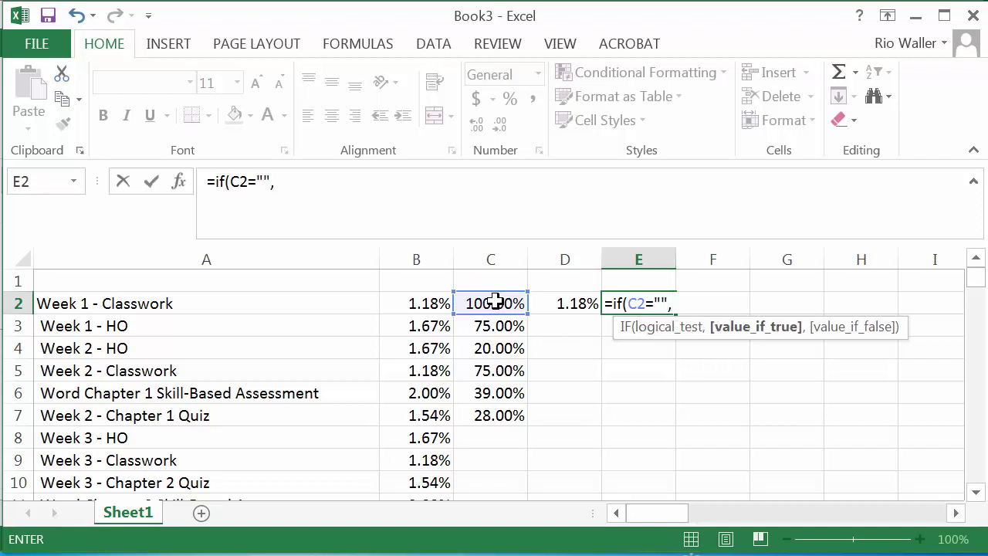
text(0,)
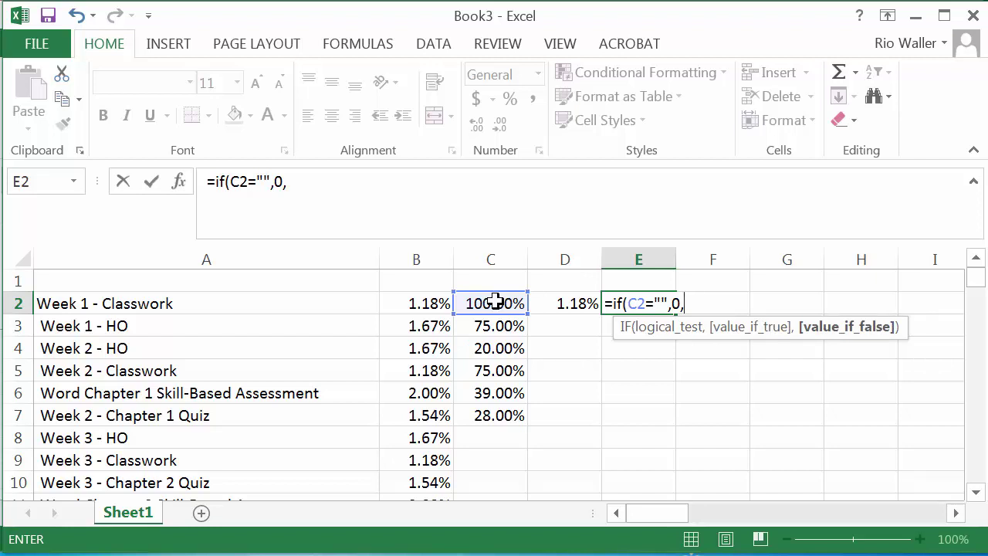
key(Left)
key(Left)
key(Left)
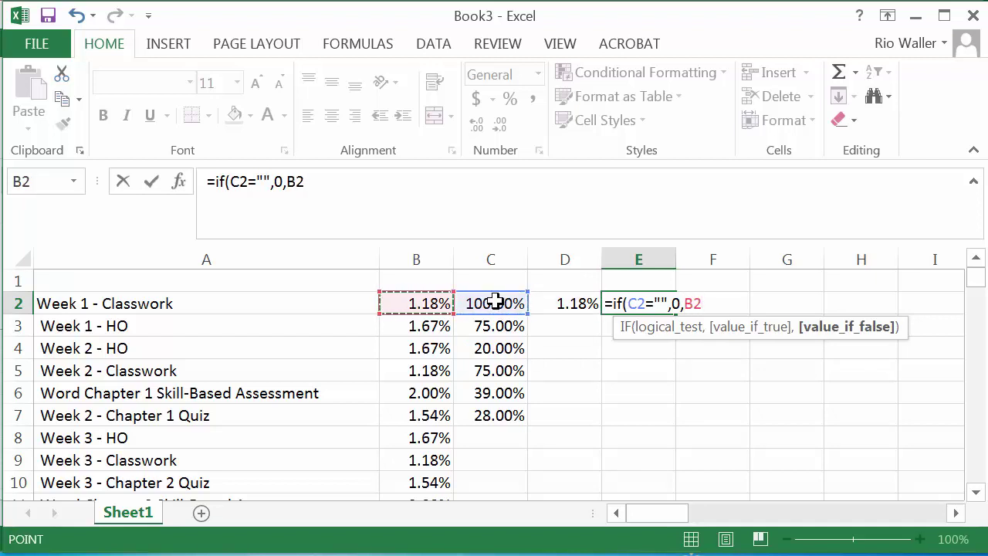
text())
key(Return)
key(Up)
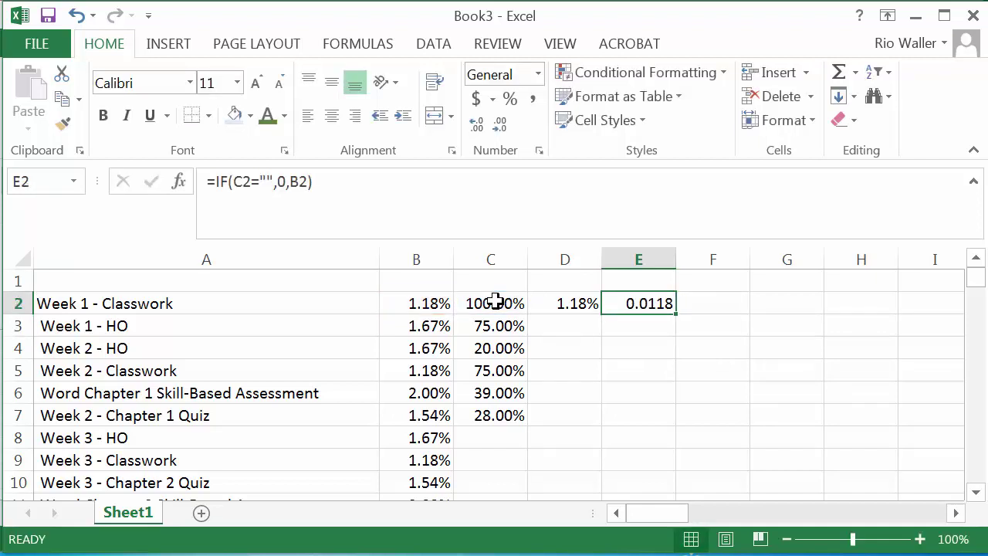
- Copy the percentage format of D2 to E2 with Format Painter
click(63, 122)
click(647, 304)
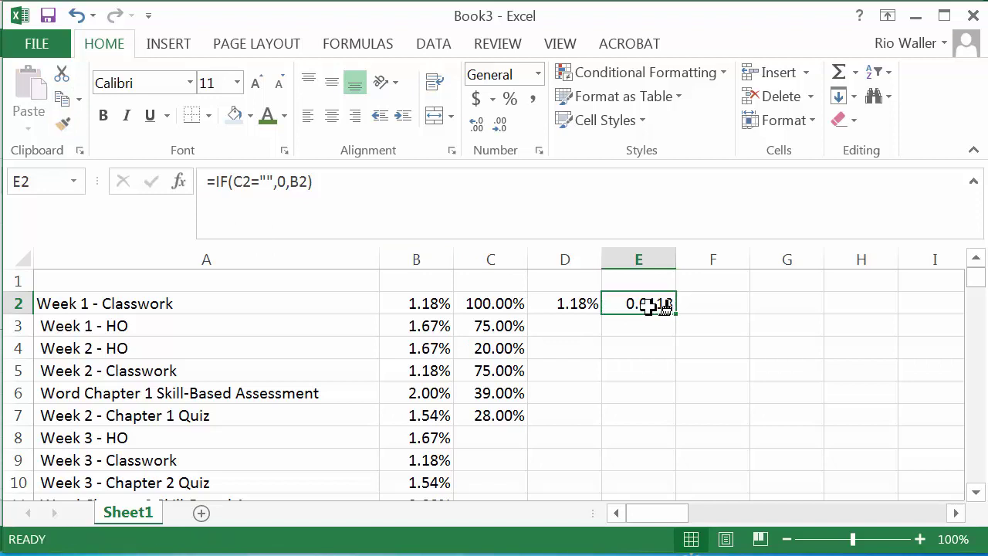
click(576, 305)
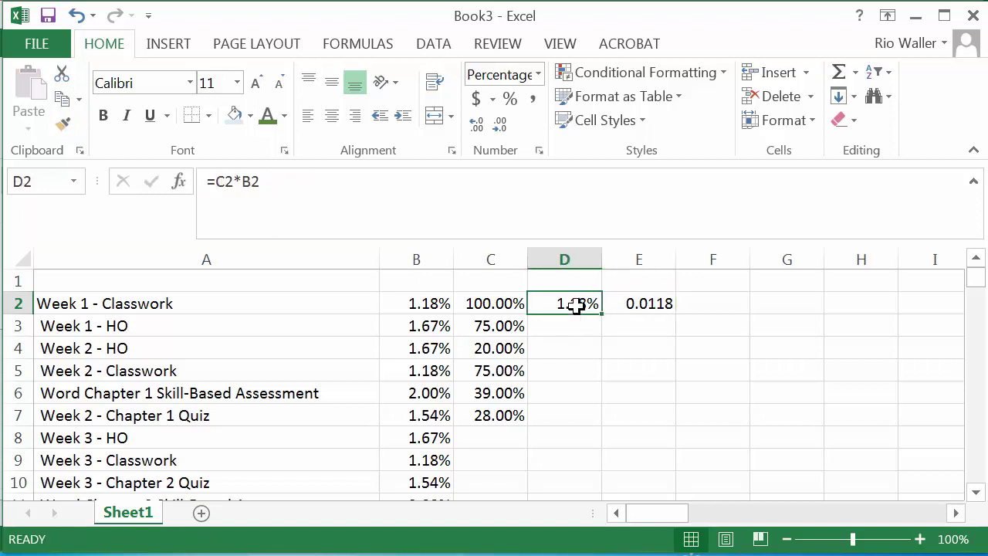
click(64, 124)
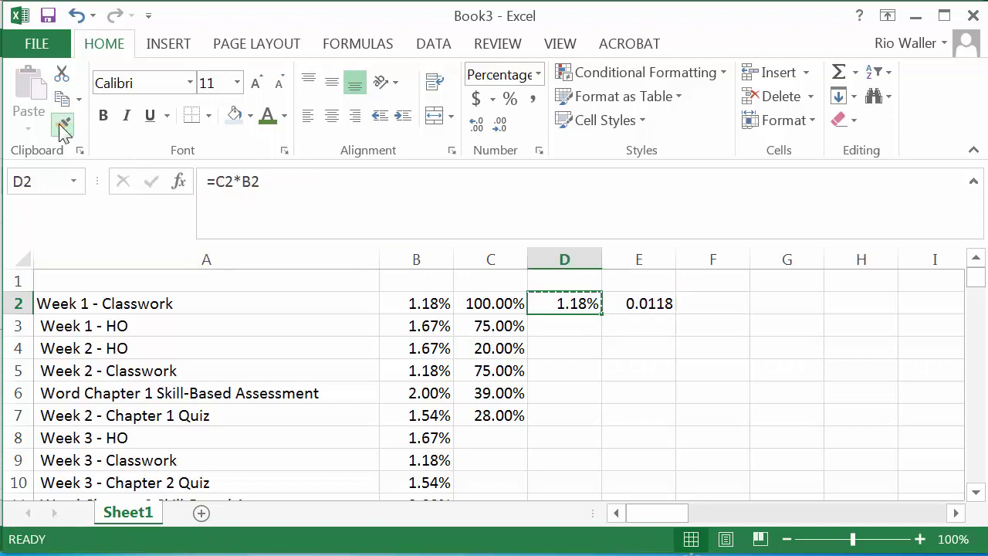
click(648, 301)
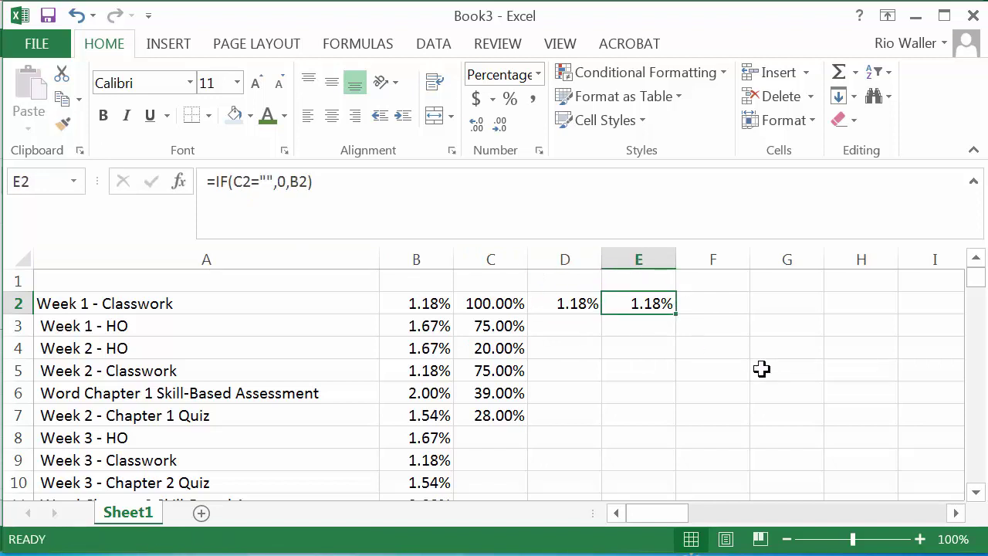
- Fill the weighted score formula from D2 down to the Final Exam in D62 and review the column
click(588, 304)
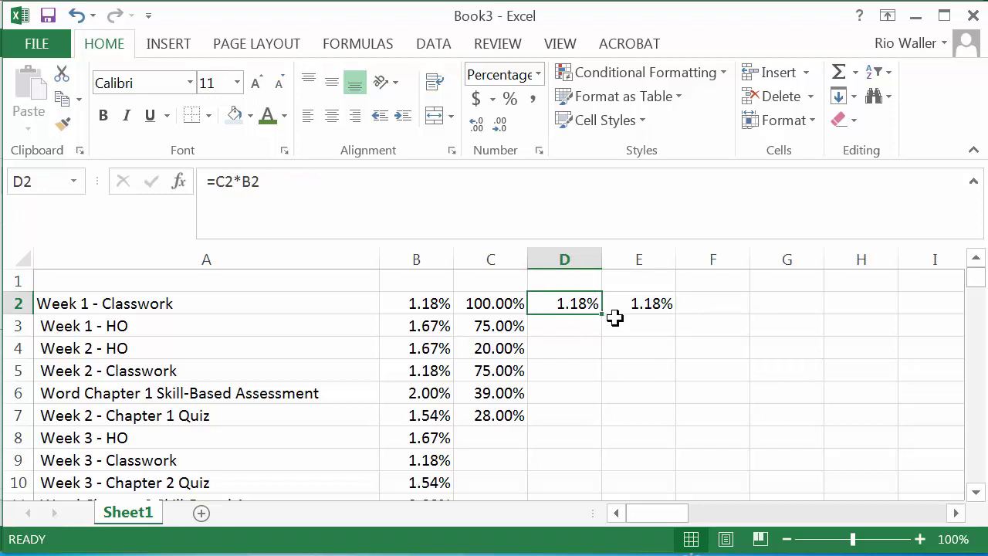
drag(602, 314, 606, 419)
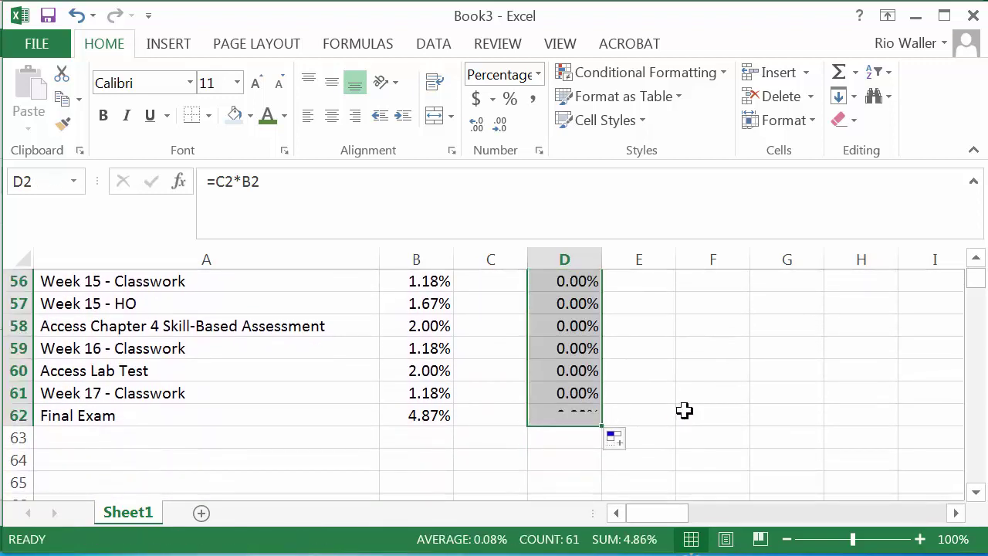
scroll(685, 410, up, 6)
scroll(685, 409, up, 12)
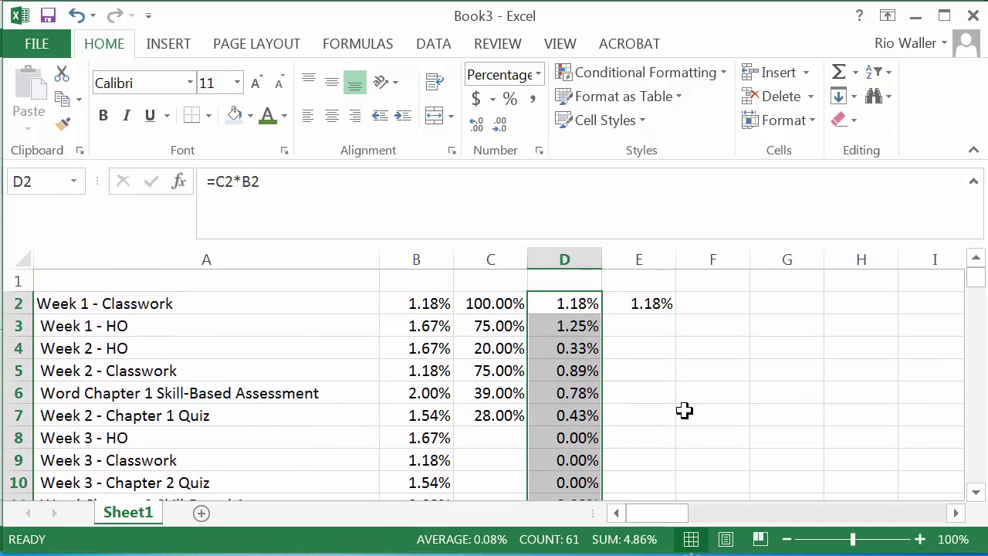
click(476, 430)
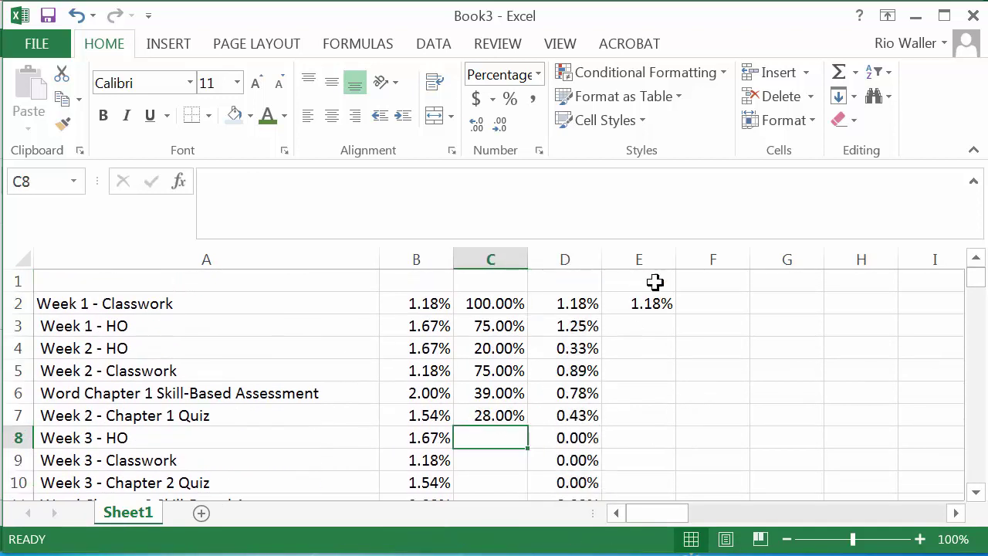
- Fill the IF formula from E2 down column E for all items and review the copied results
click(654, 306)
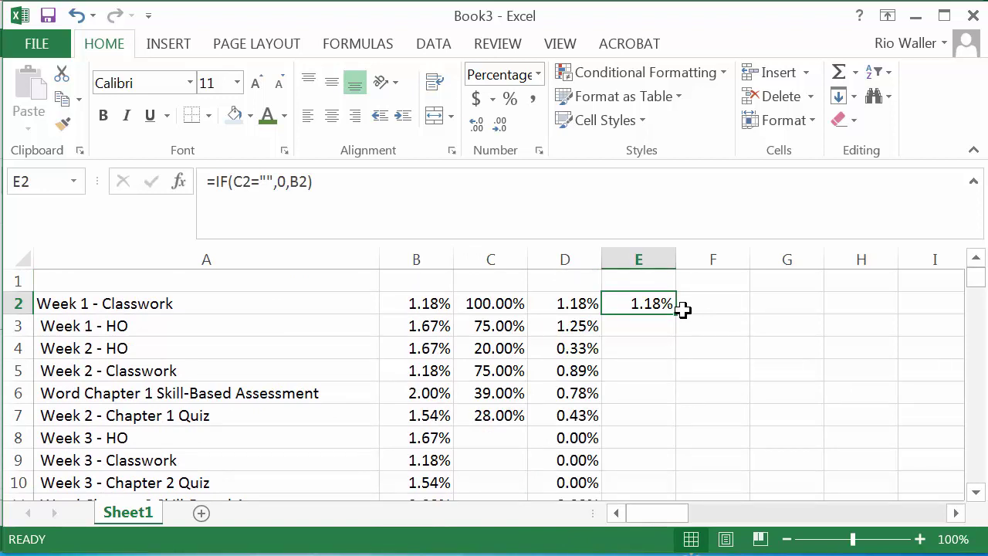
double_click(676, 316)
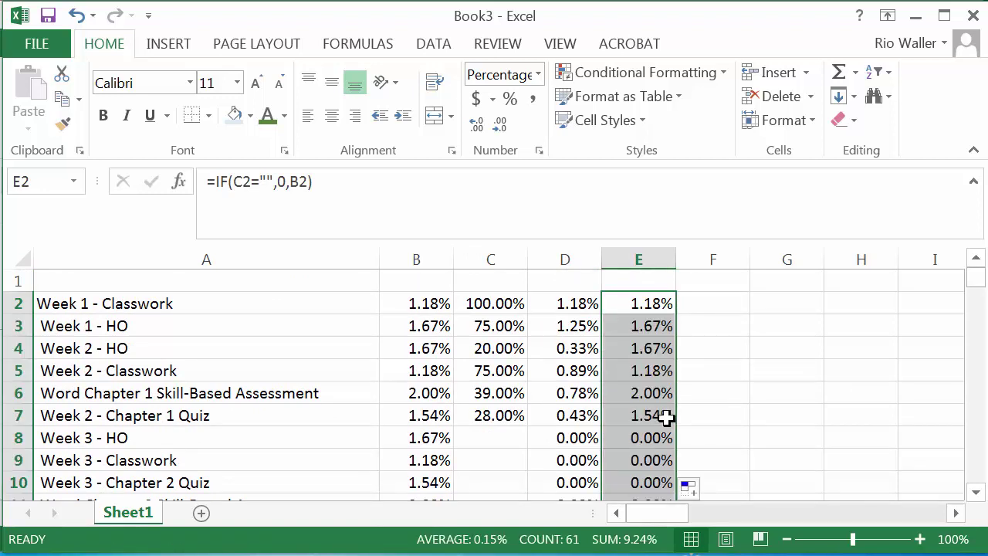
scroll(645, 348, down, 2)
scroll(645, 348, down, 18)
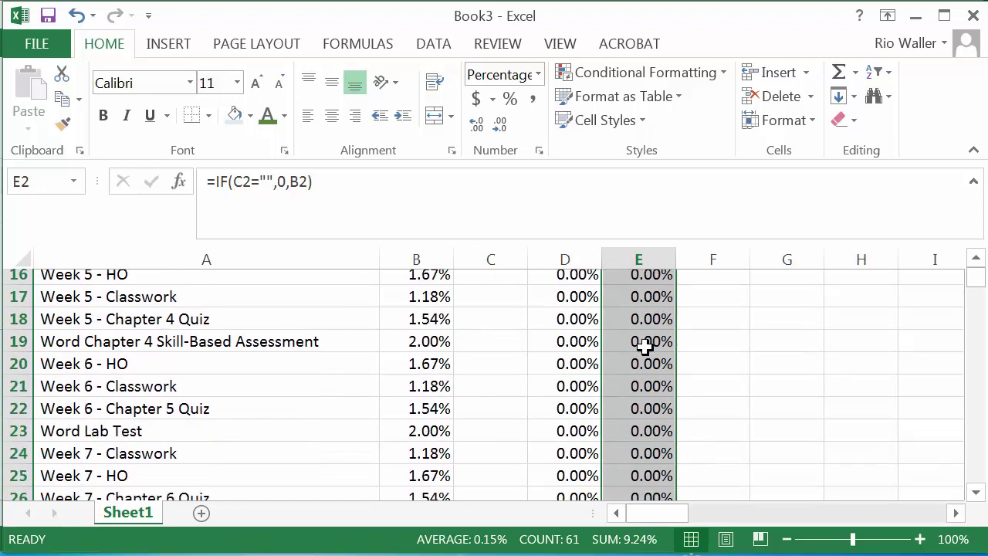
scroll(645, 348, up, 20)
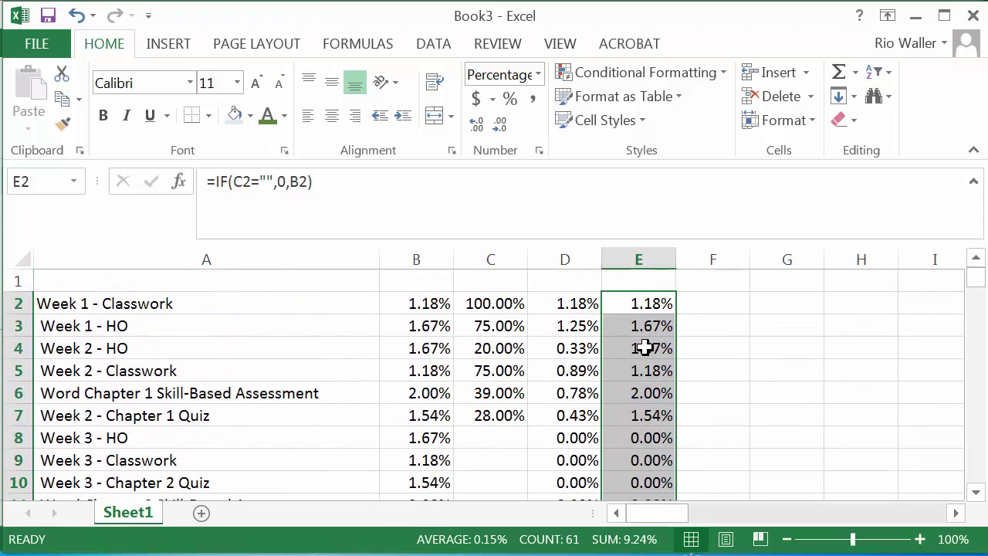
click(654, 297)
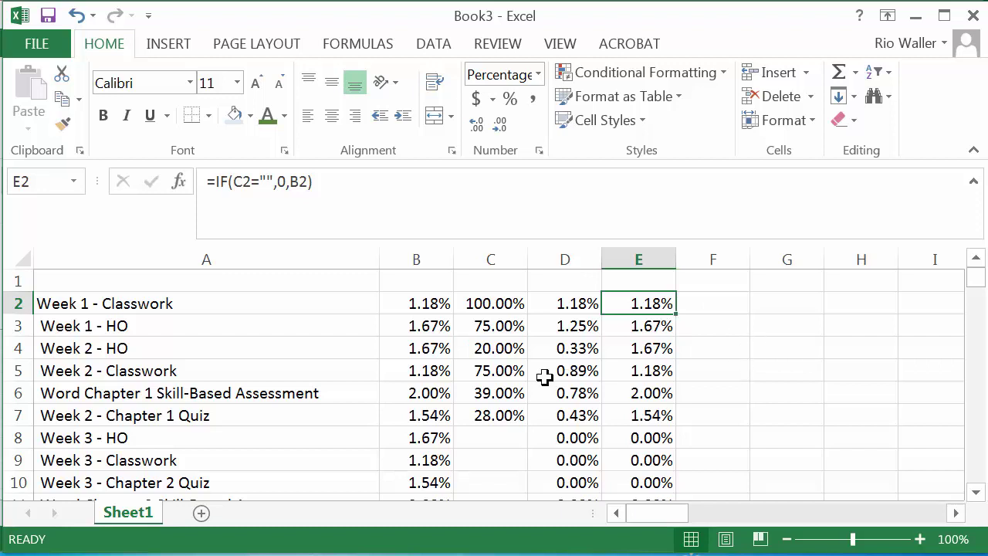
- Review the copied results in columns C to E and check the IF formula in the Week 2 - Chapter 1 Quiz row
scroll(560, 428, down, 1)
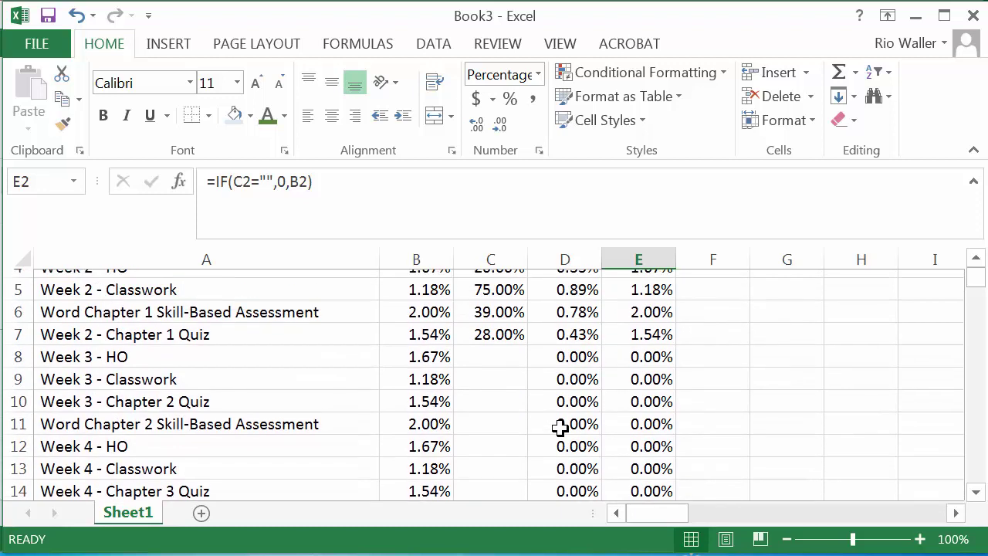
scroll(560, 426, up, 1)
click(663, 415)
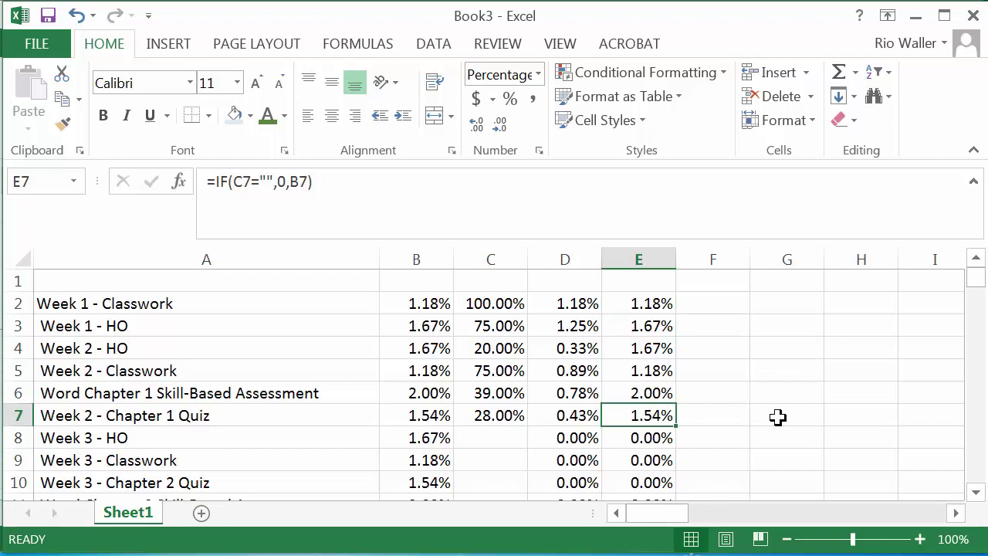
key(Left)
key(Left)
key(Right)
key(Right)
- Total the weighted scores D2:D62 with AutoSum in D63, just below the Final Exam row
scroll(674, 368, down, 14)
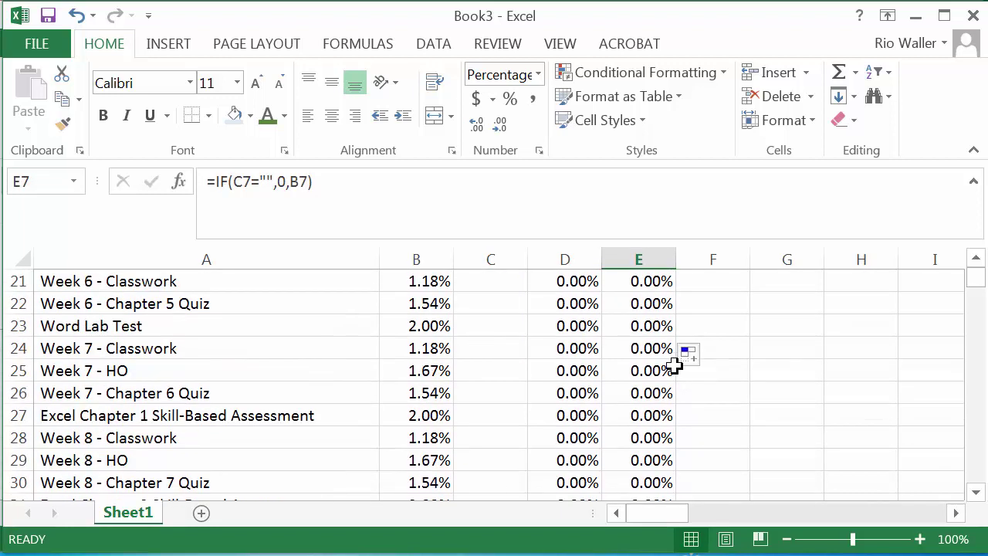
scroll(674, 368, down, 6)
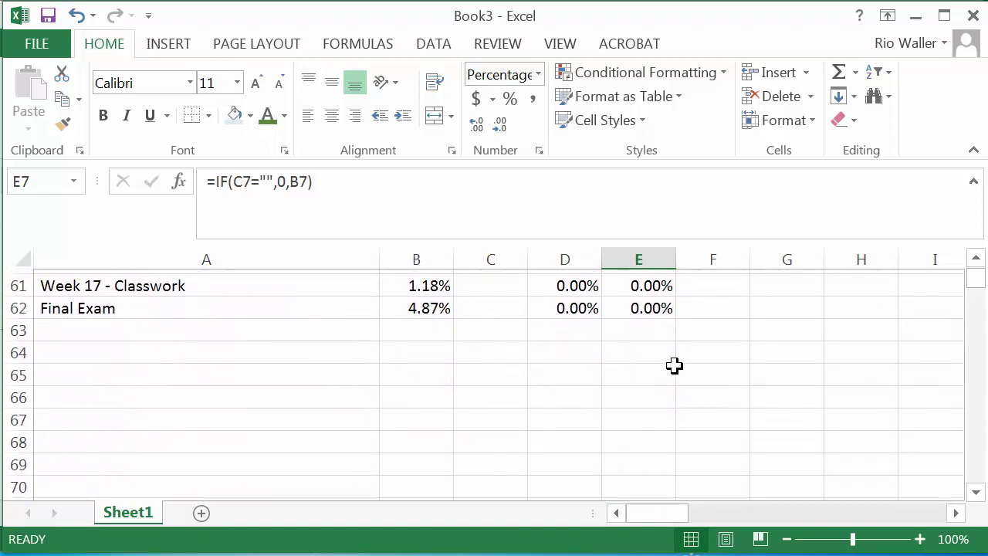
click(569, 332)
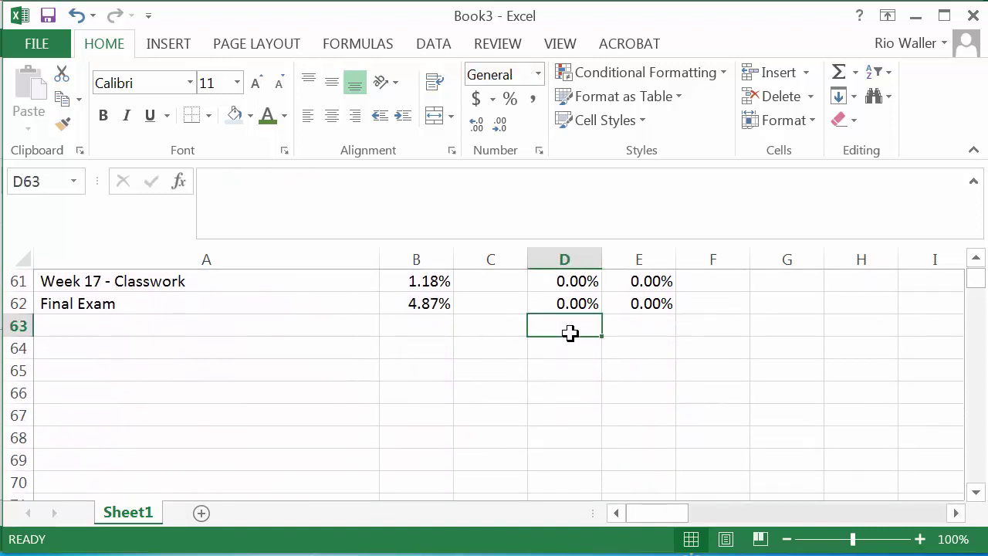
click(841, 73)
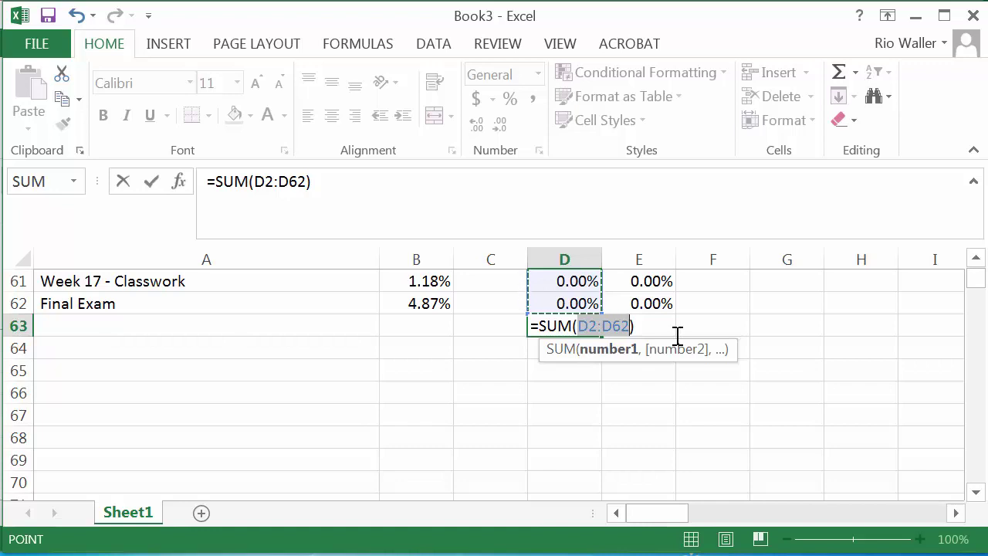
key(Return)
key(Up)
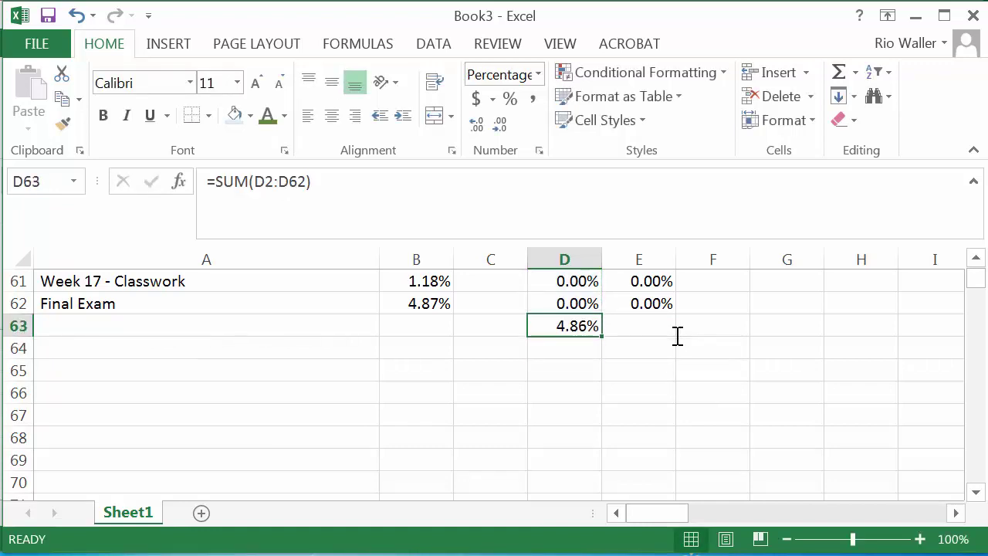
- Total the graded weights E2:E62 with AutoSum in E63
click(671, 332)
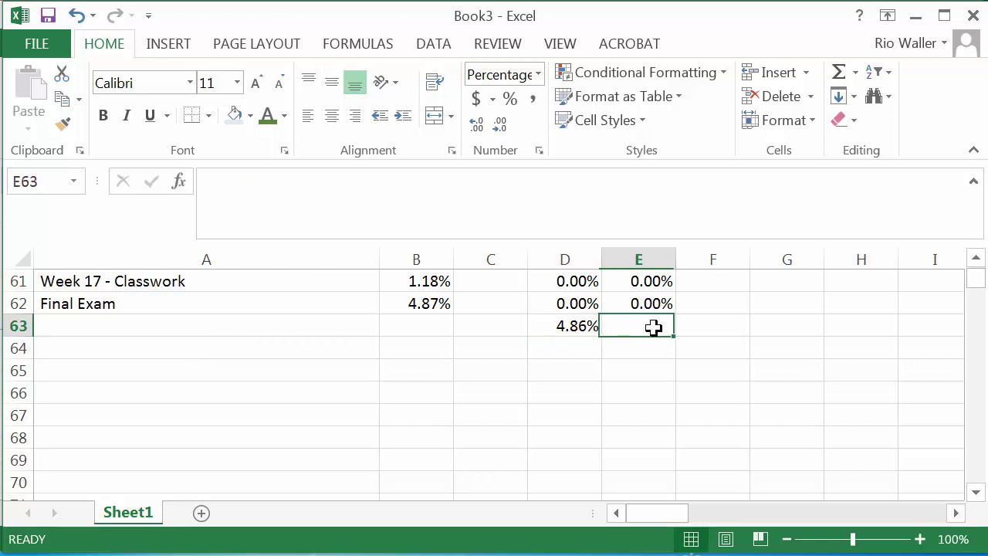
click(838, 72)
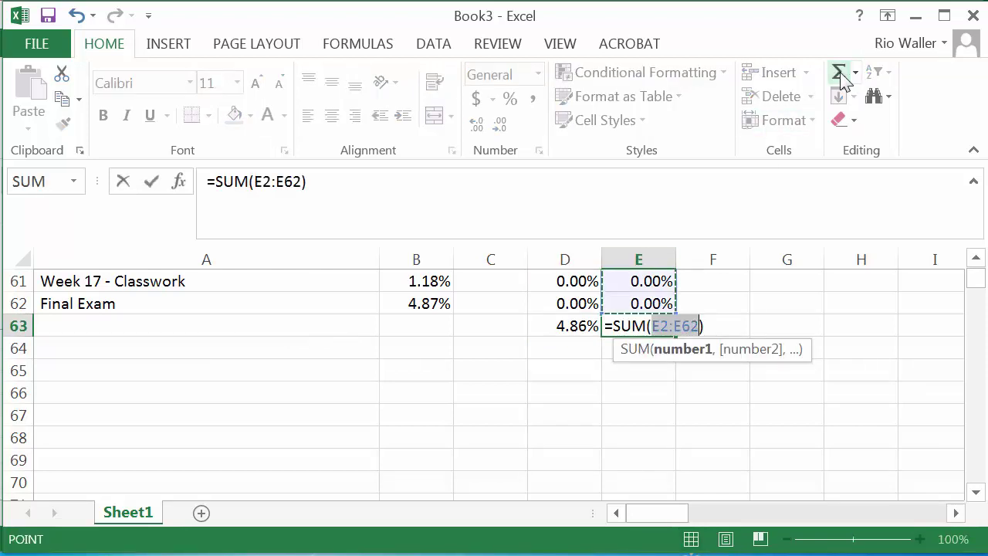
key(Return)
key(Up)
- Compare the weighted score total in D63 with the graded weight total in E63
key(Left)
key(Left)
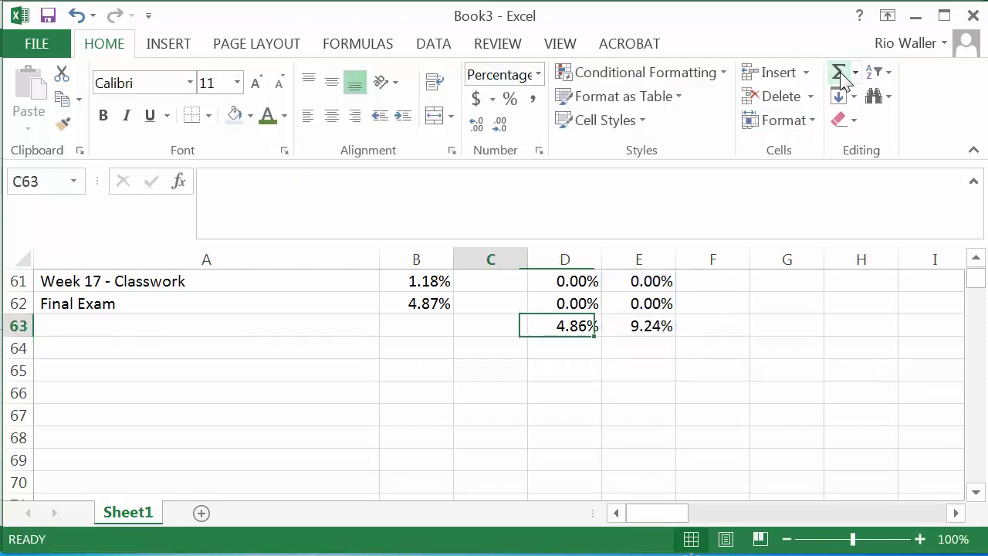
key(Right)
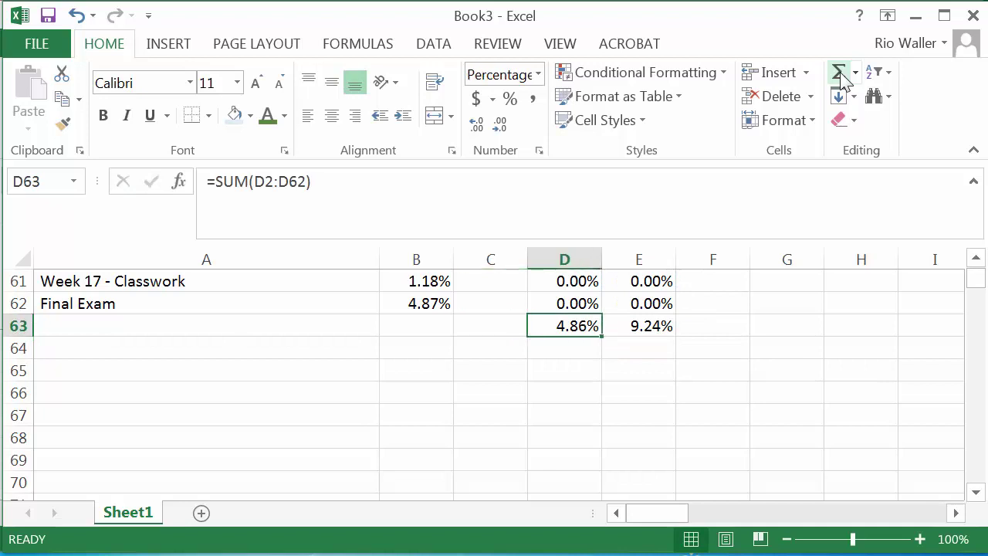
key(Right)
key(Left)
key(Right)
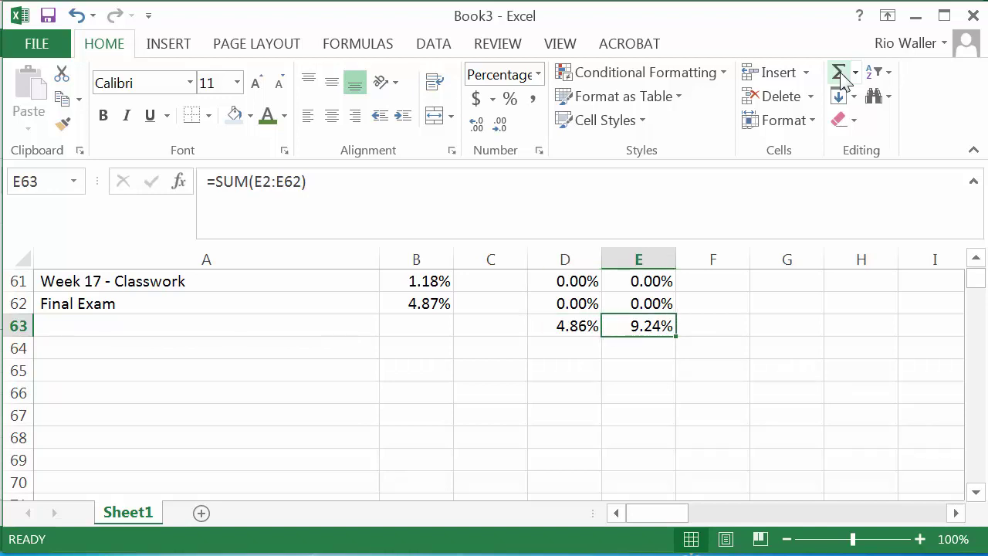
key(Down)
key(Up)
key(Down)
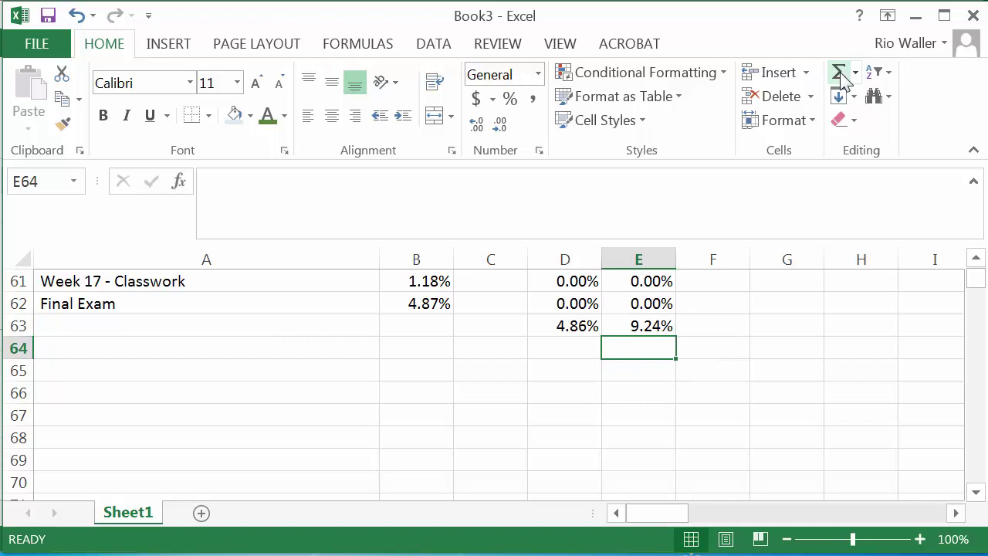
- Enter the formula =D63/E63 in F63 to calculate the current grade from the two totals
key(Up)
key(Right)
text(=)
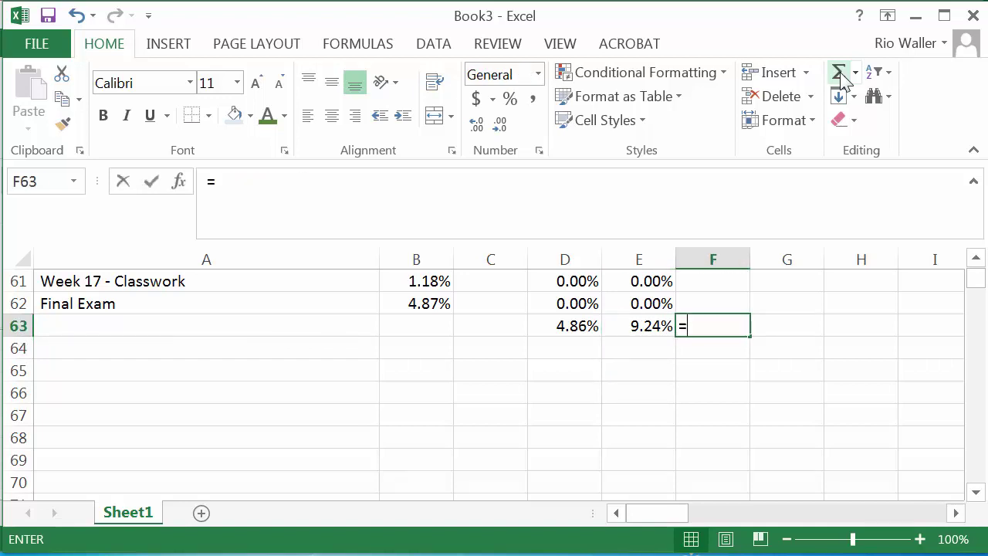
key(Left)
key(Left)
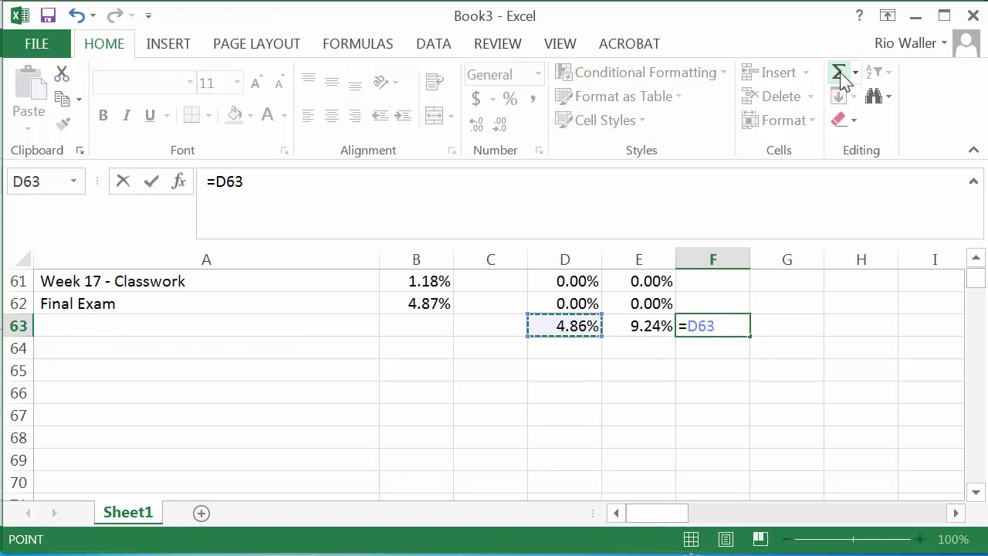
text(/)
key(Left)
key(Return)
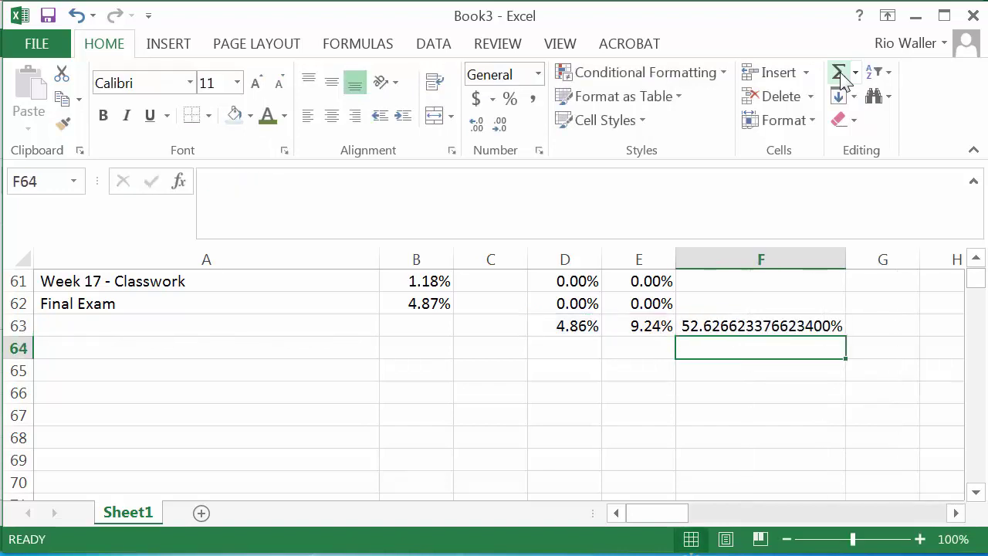
key(Up)
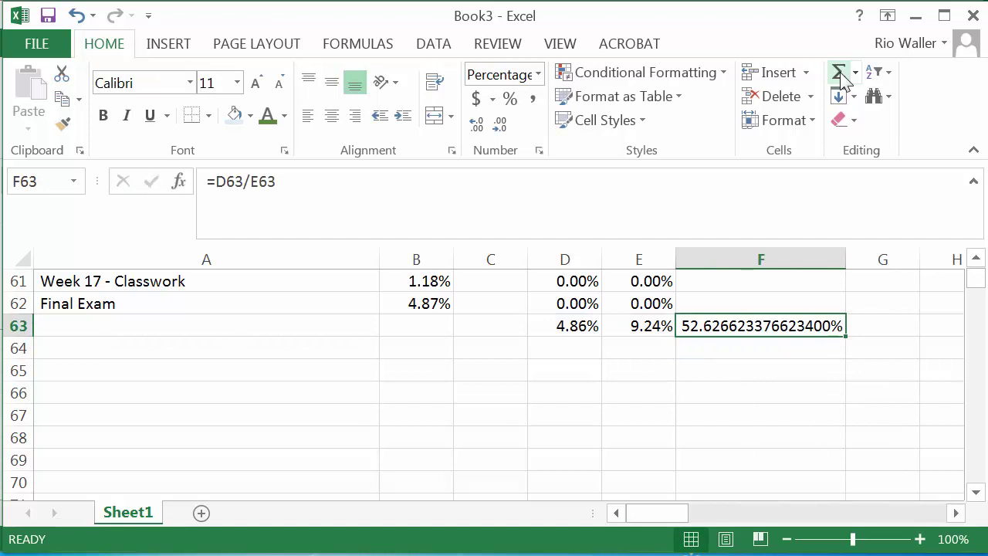
- Enter the heading "Item" in A1 above the list of course items
scroll(716, 398, up, 1)
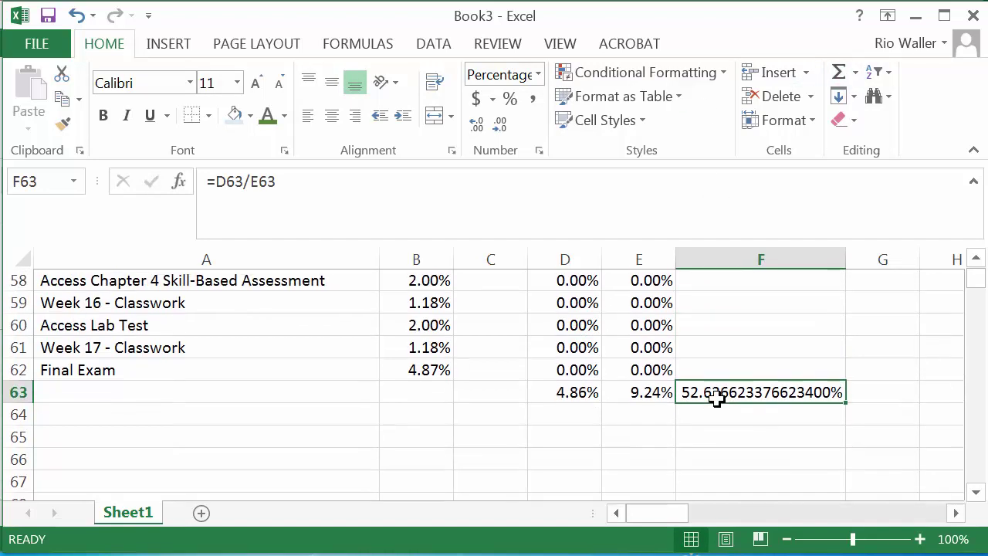
scroll(716, 396, up, 1)
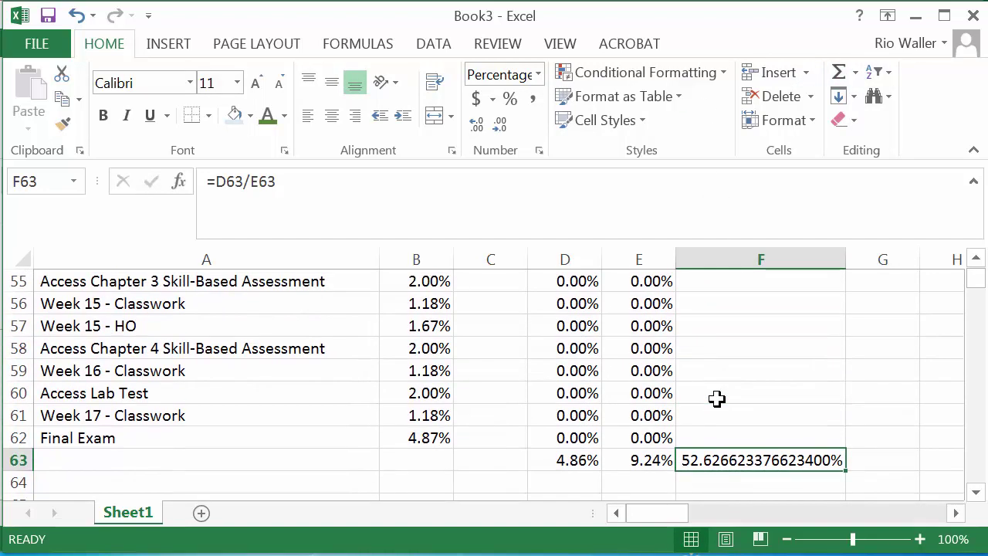
scroll(716, 398, up, 18)
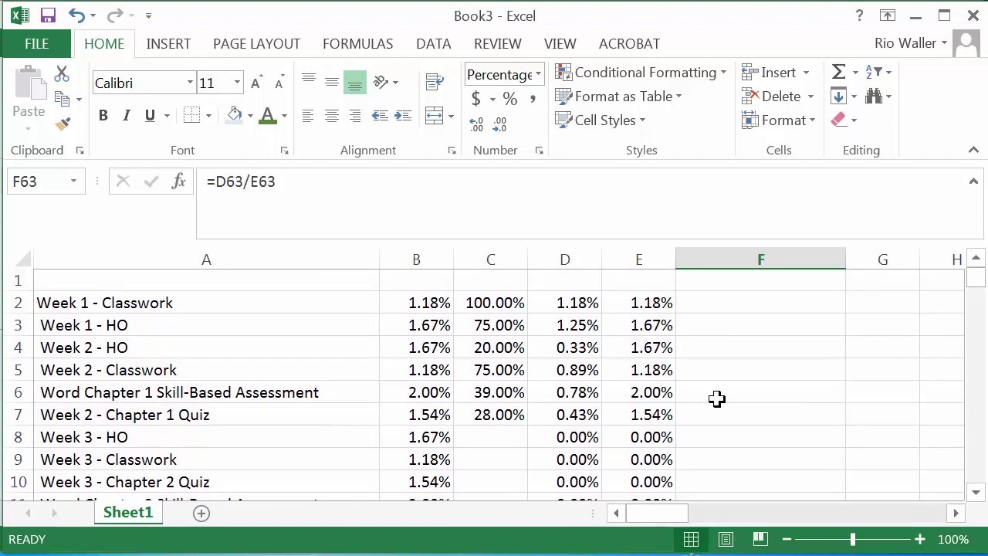
click(220, 281)
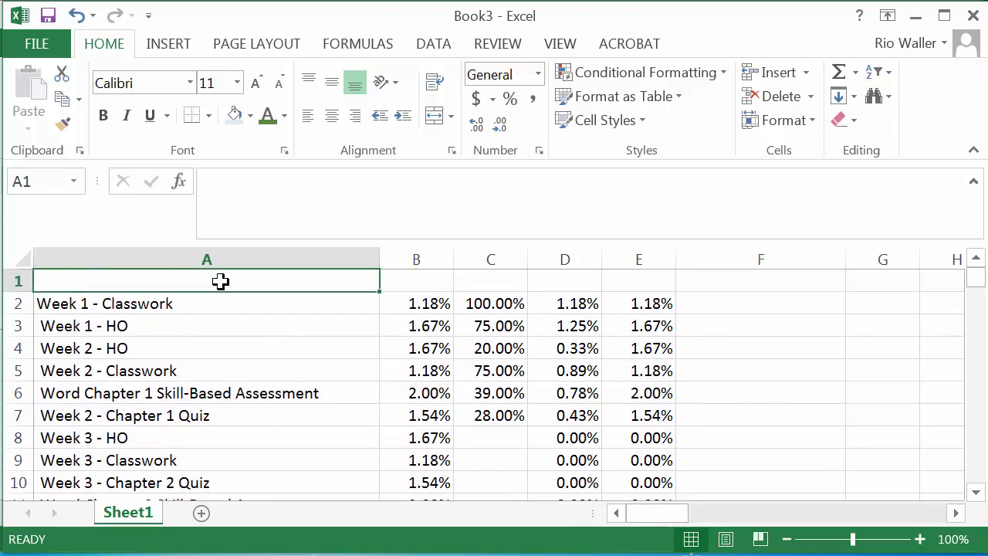
text(I)
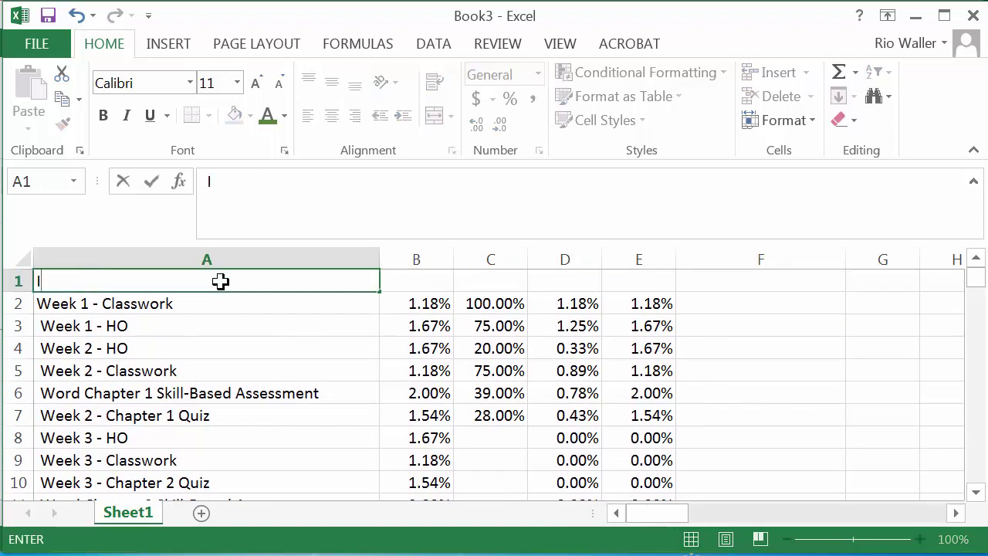
text(Item)
key(Return)
key(Up)
key(Right)
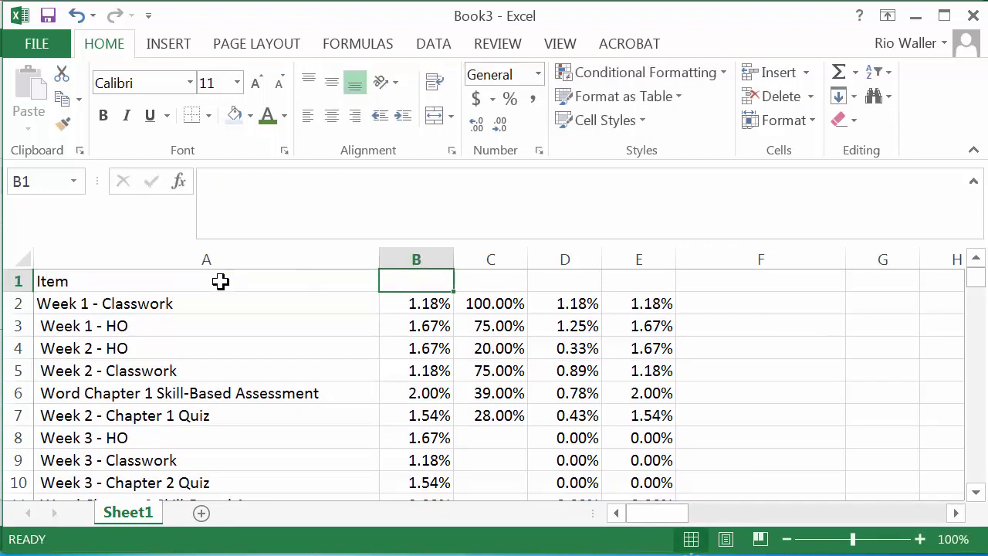
- Copy the formatted headings A1:D1 from myGrade.xlsx and paste them into Book3 starting at A1
key(super+Tab)
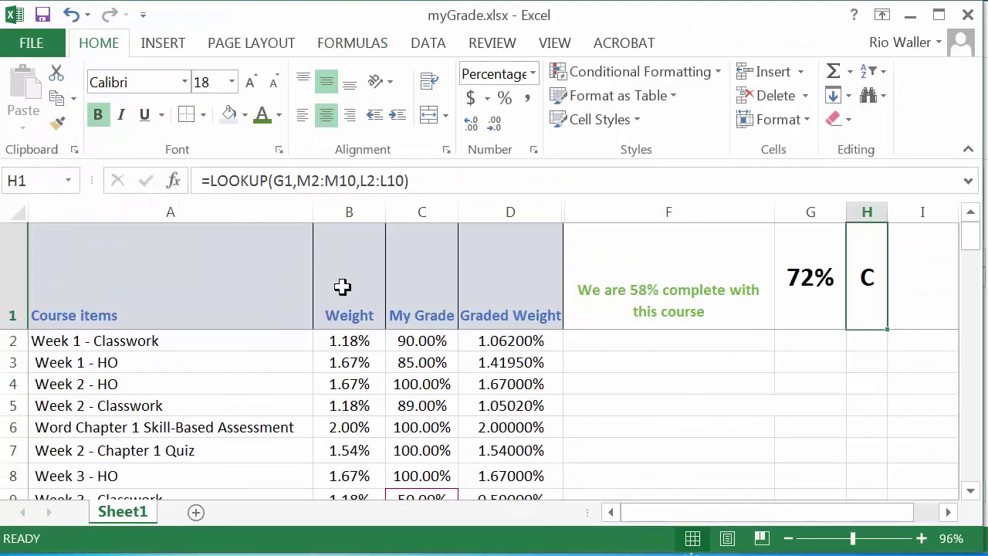
drag(99, 307, 514, 300)
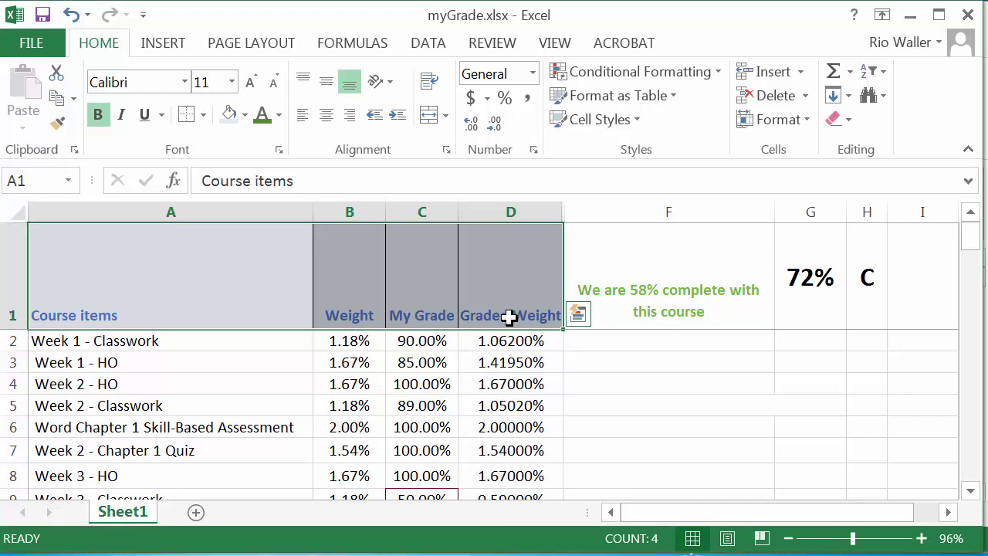
key(ctrl+c)
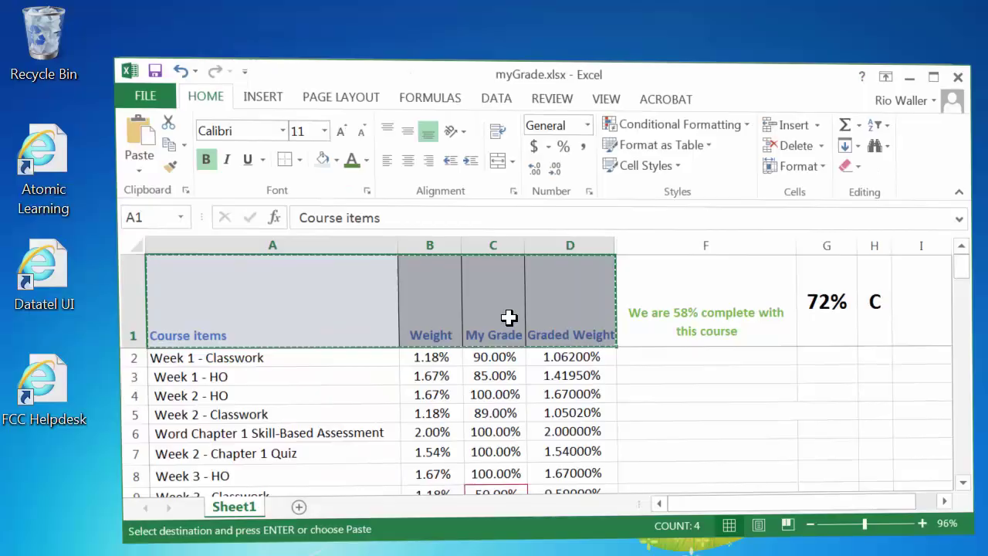
key(super+Tab)
key(super+Tab)
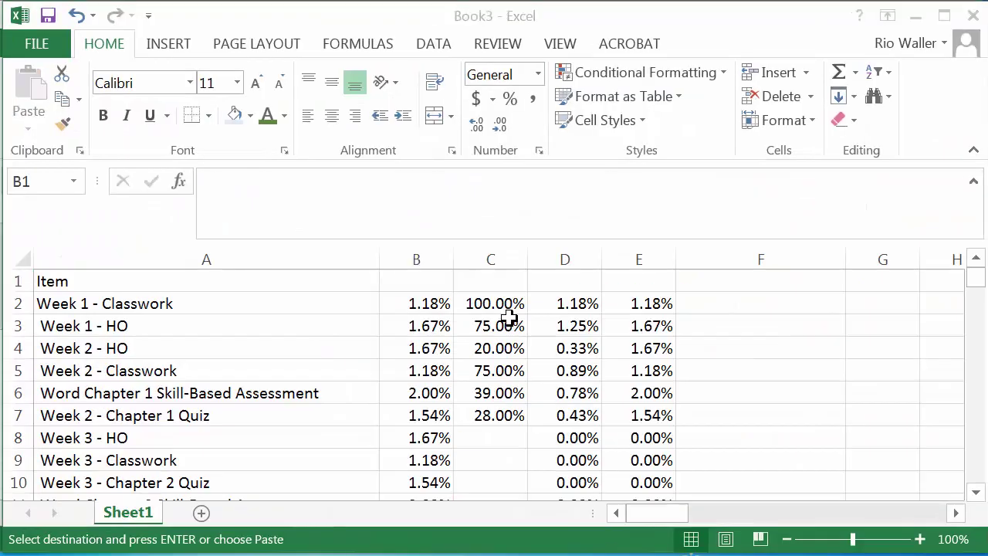
click(261, 282)
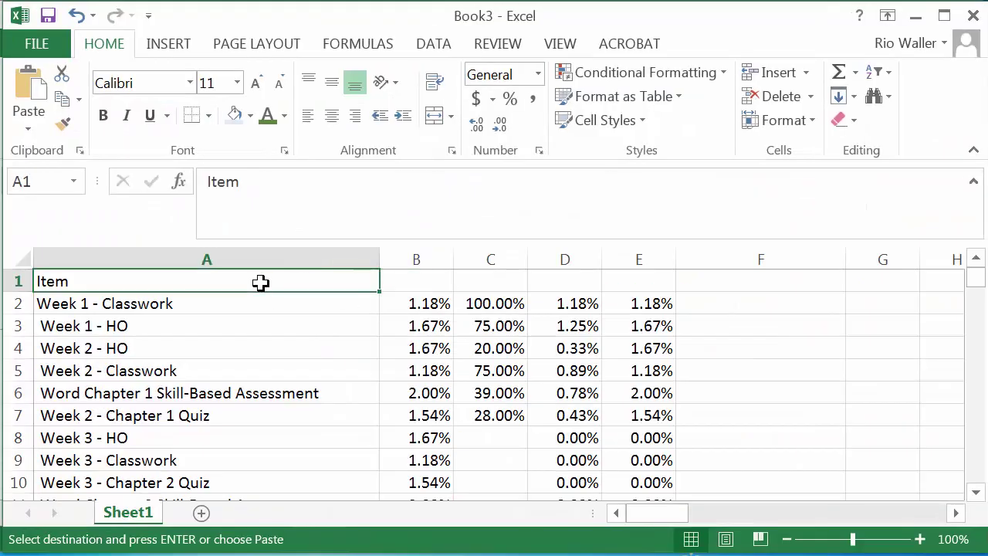
key(ctrl+v)
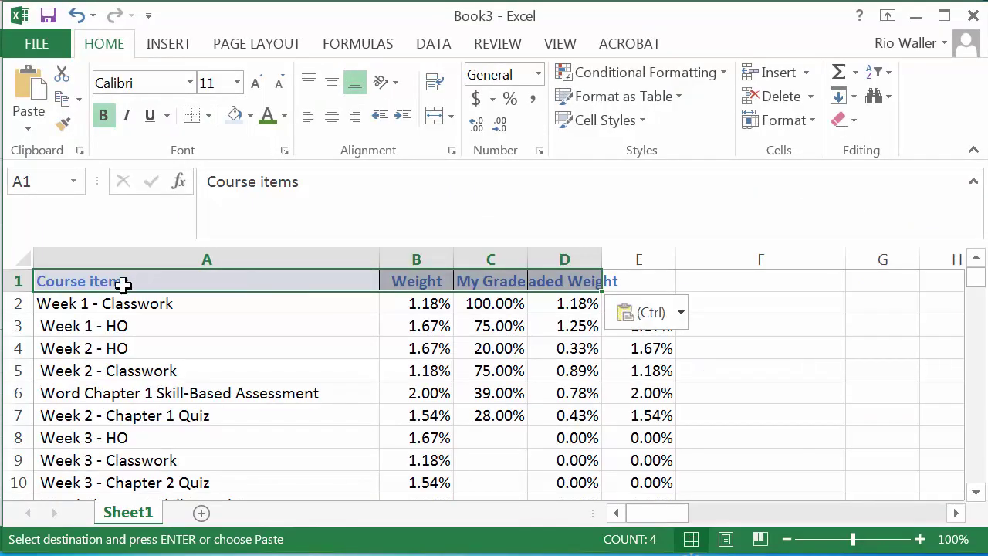
- Make header row 1 about three times taller and autofit column D to the Graded Weight heading
drag(6, 290, 8, 336)
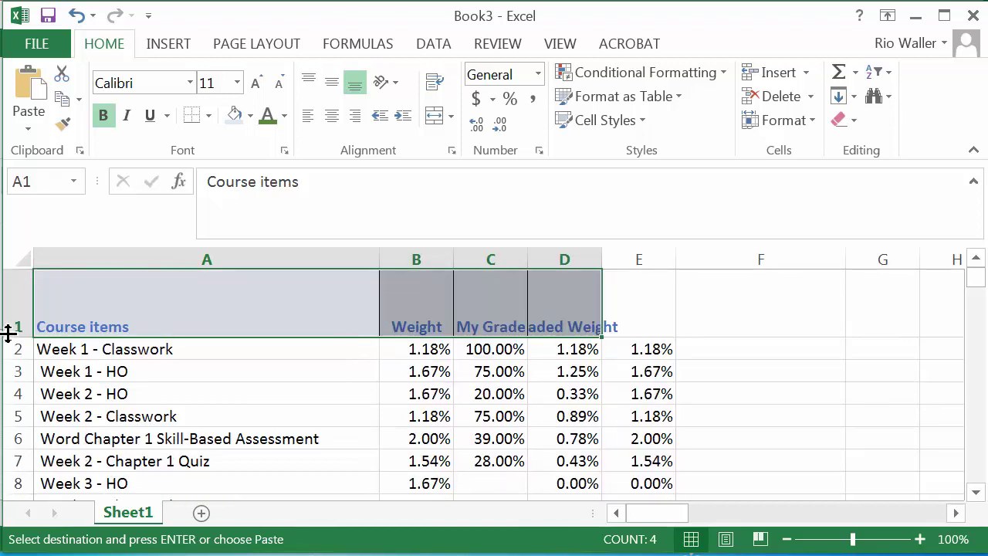
click(476, 303)
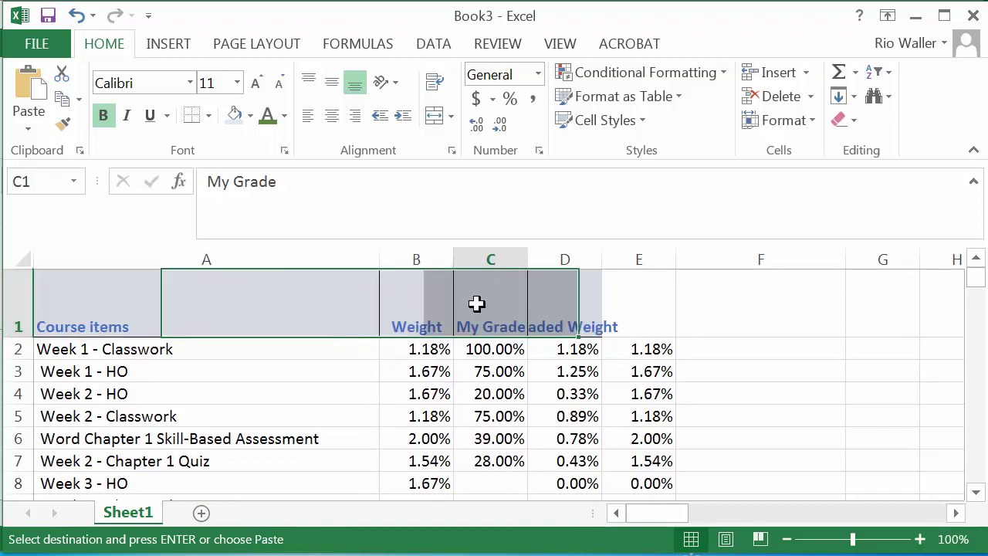
double_click(602, 258)
- Review the pasted headings against their columns, including the empty heading cell E1 and the first grade in C2
click(448, 312)
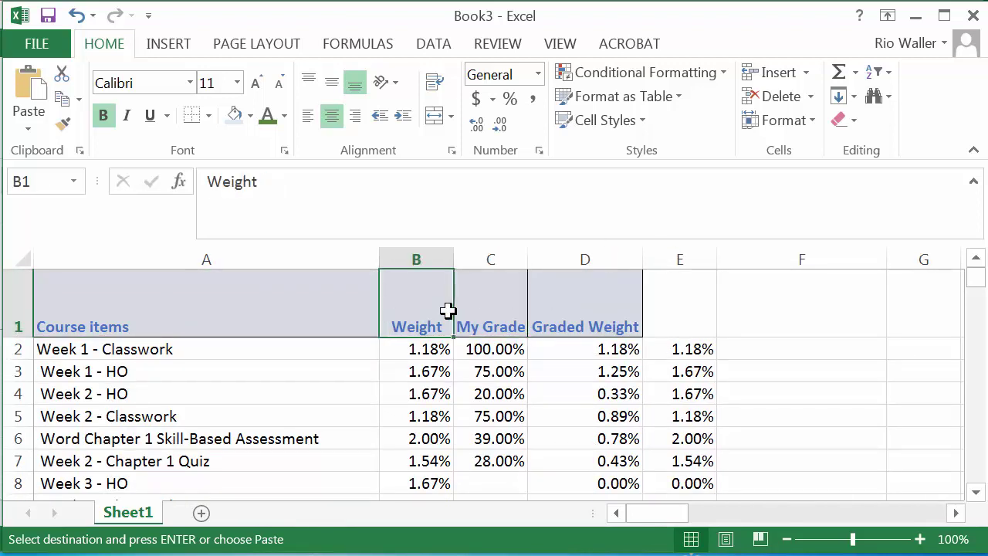
click(277, 317)
click(488, 324)
click(671, 320)
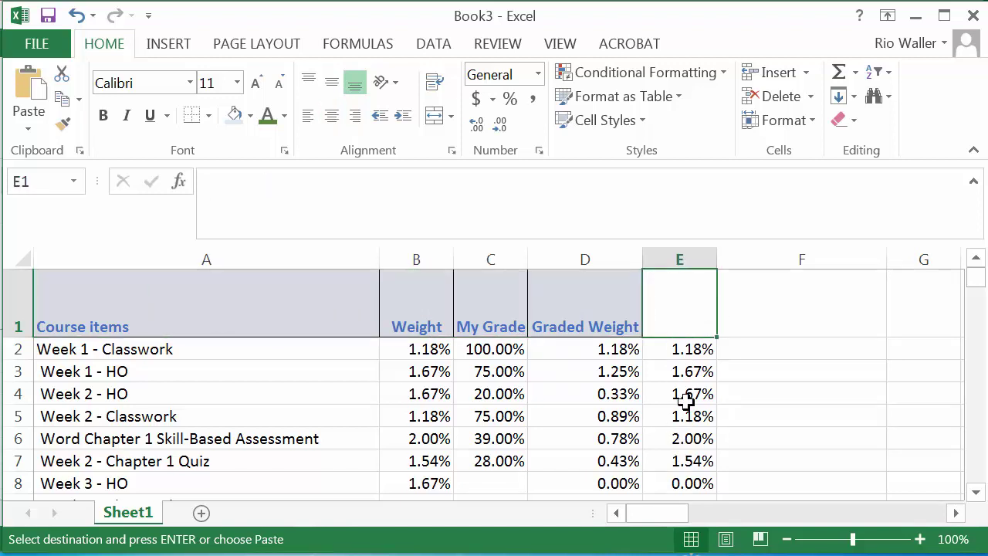
scroll(686, 399, down, 3)
scroll(685, 400, up, 3)
scroll(685, 401, down, 1)
scroll(685, 402, up, 1)
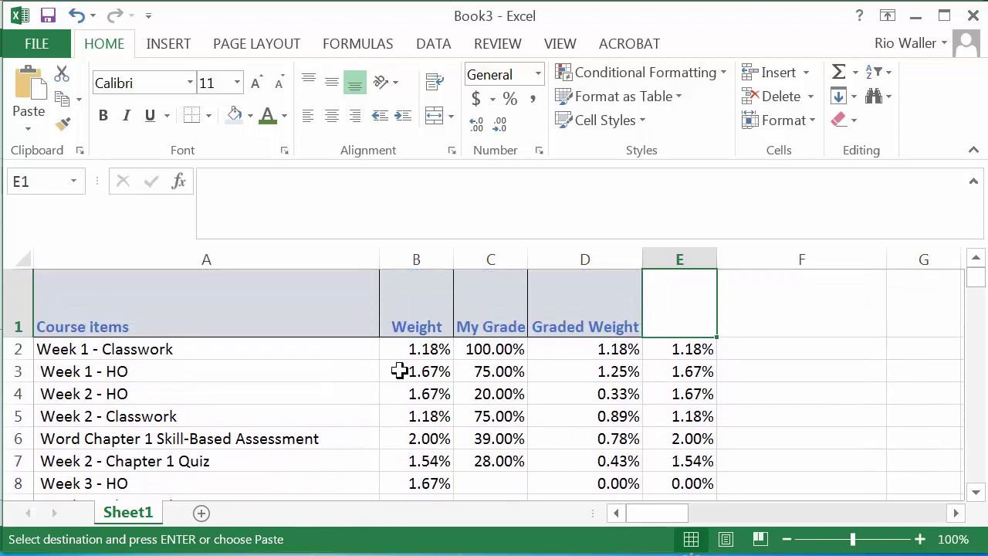
click(504, 348)
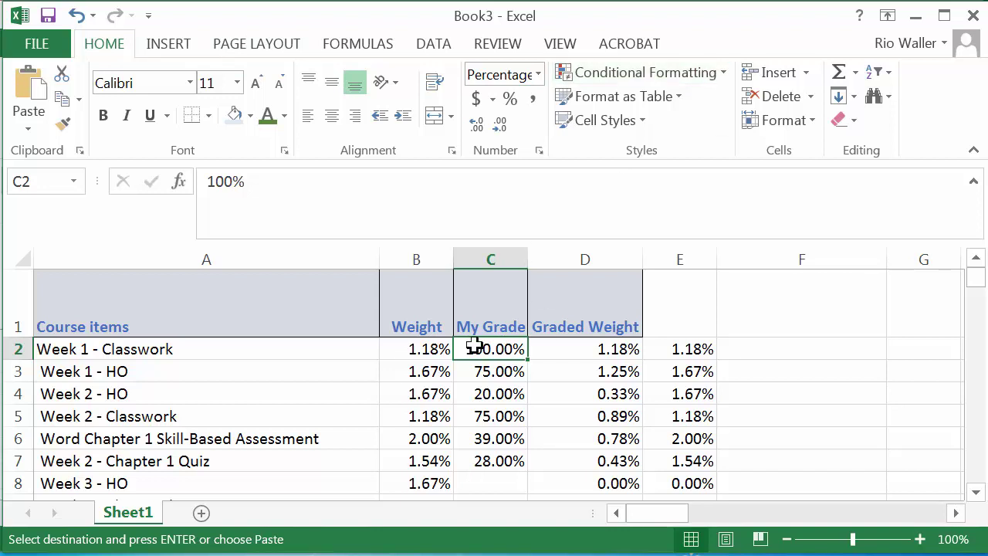
- Add a Less Than conditional formatting rule to grades C2:C62 that gives values below 75% a Light Red Fill
drag(474, 347, 484, 392)
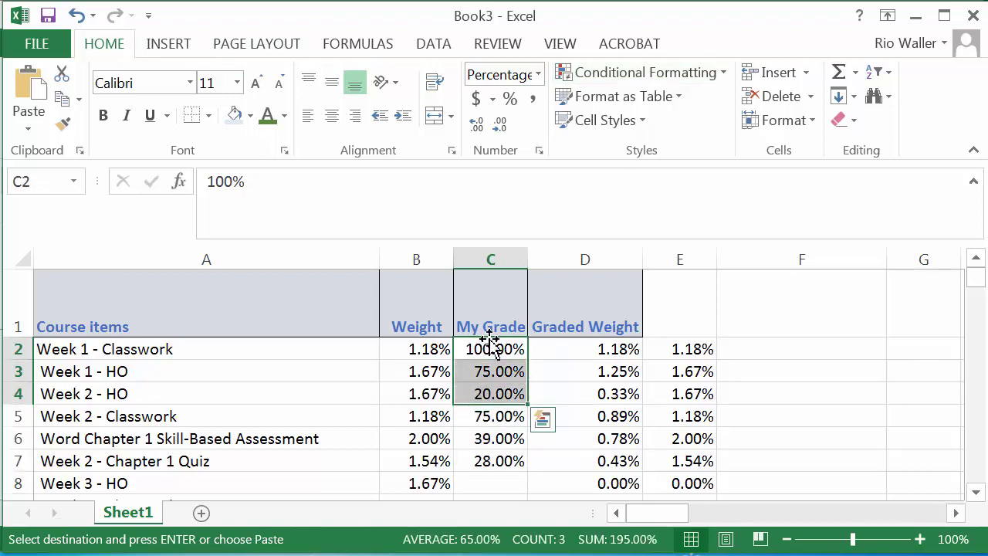
drag(494, 348, 480, 434)
click(643, 71)
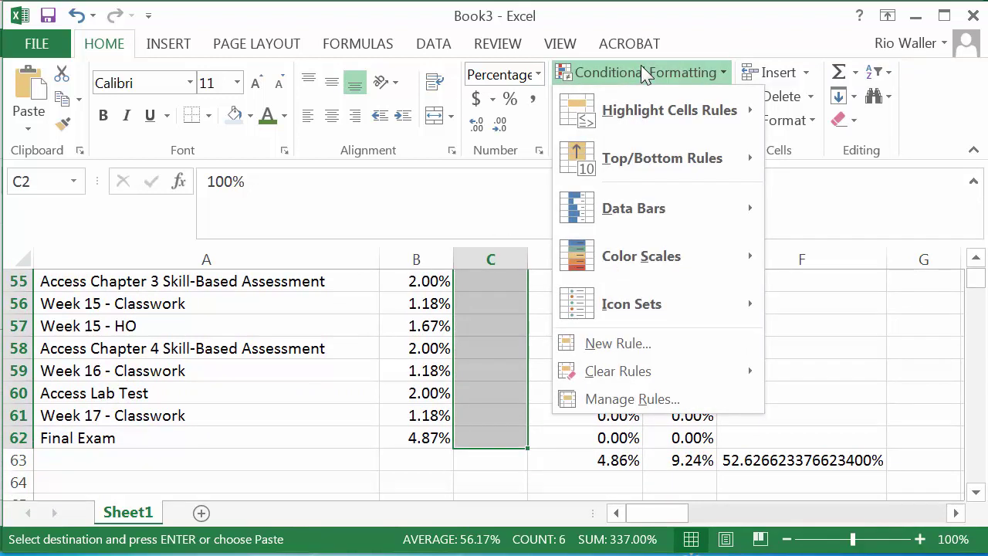
mouse_move(637, 109)
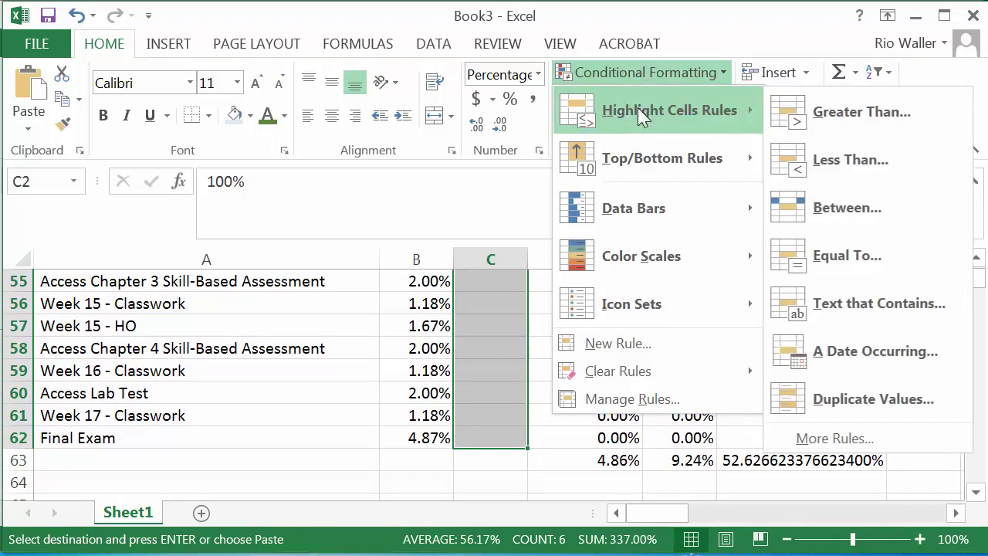
click(847, 158)
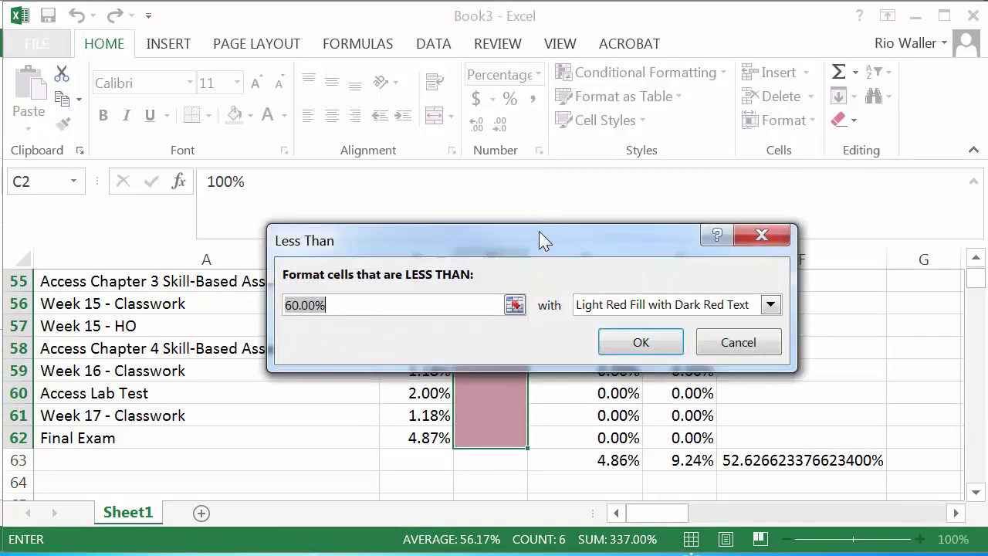
text(75)
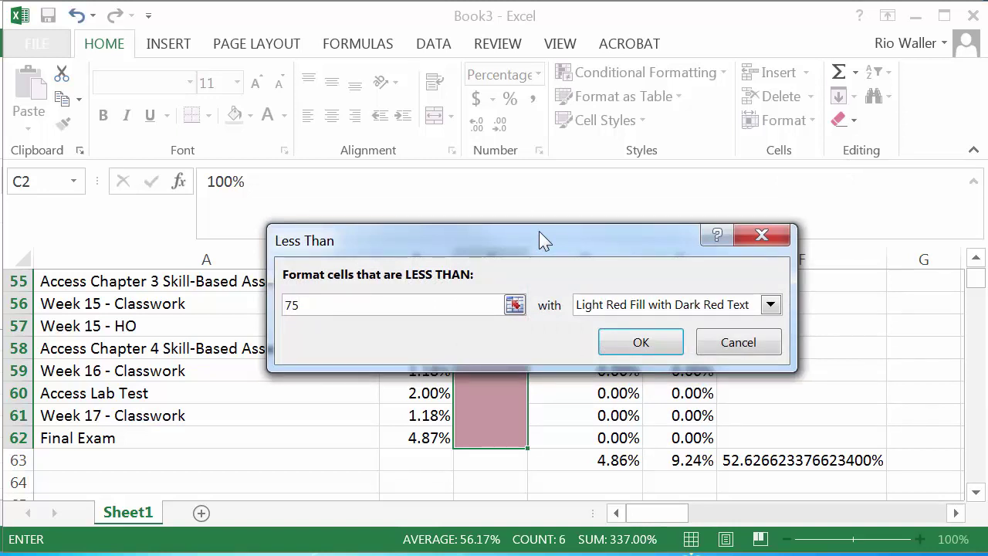
click(770, 304)
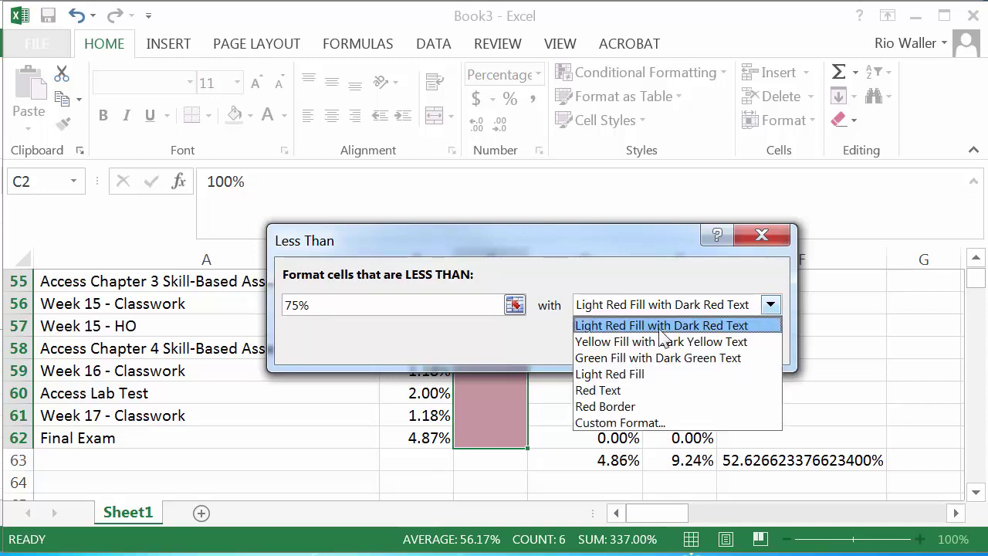
click(624, 374)
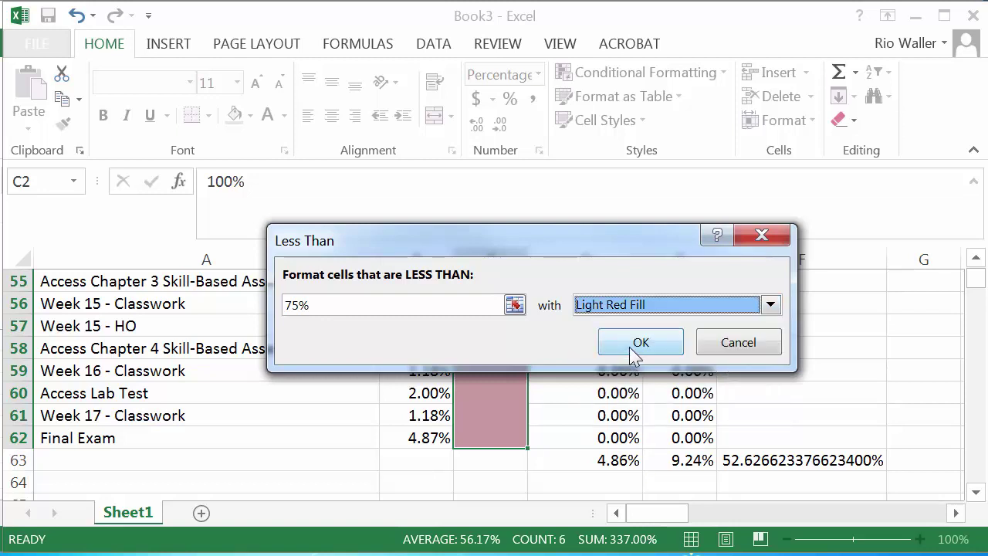
click(639, 342)
- Check the highlighting of the entered grades in C3:C6 against the 75% rule
scroll(502, 364, up, 6)
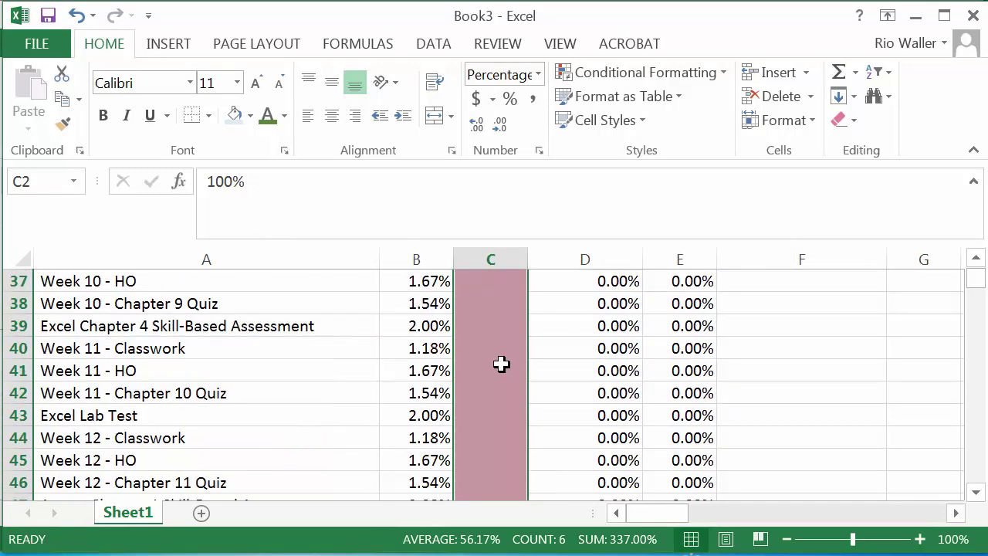
scroll(501, 364, up, 12)
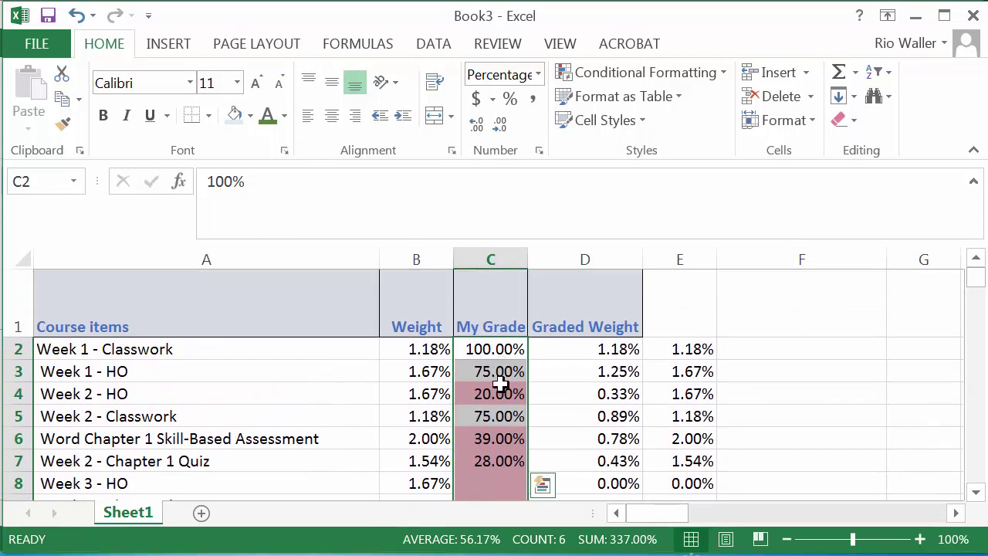
click(500, 387)
click(498, 439)
click(500, 414)
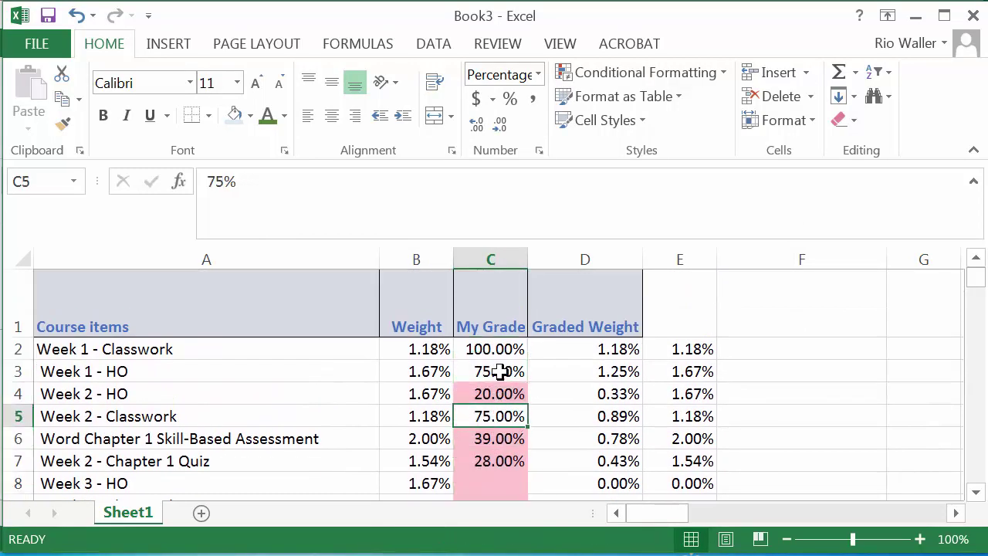
click(501, 373)
click(502, 406)
click(496, 439)
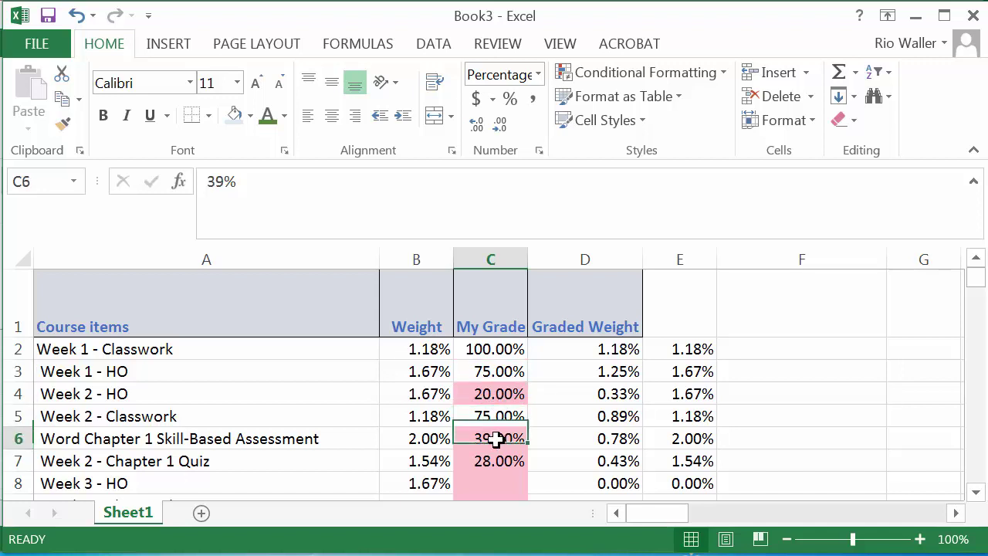
- Examine how the rule treats the empty grade cells from C8 down compared with the entered grades above
scroll(494, 460, down, 1)
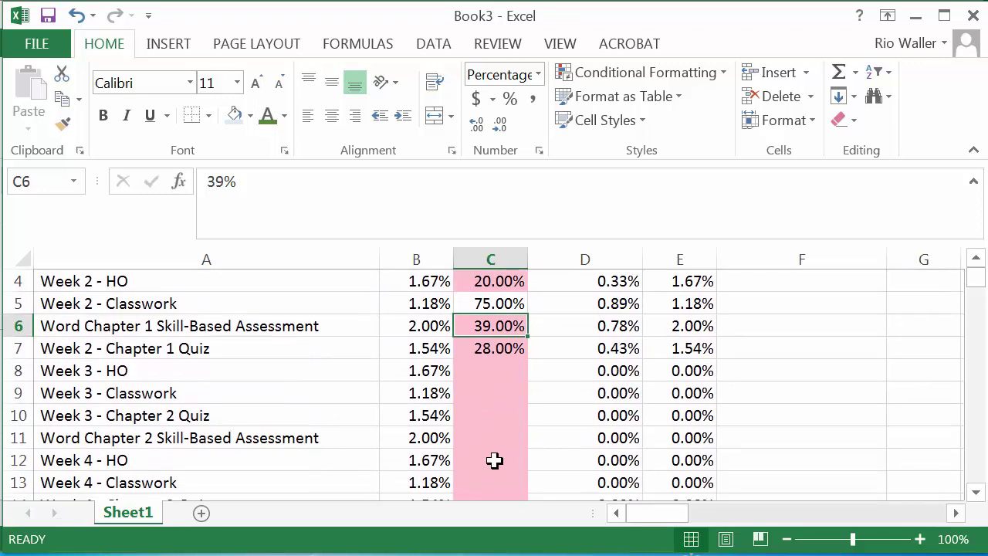
scroll(494, 460, up, 1)
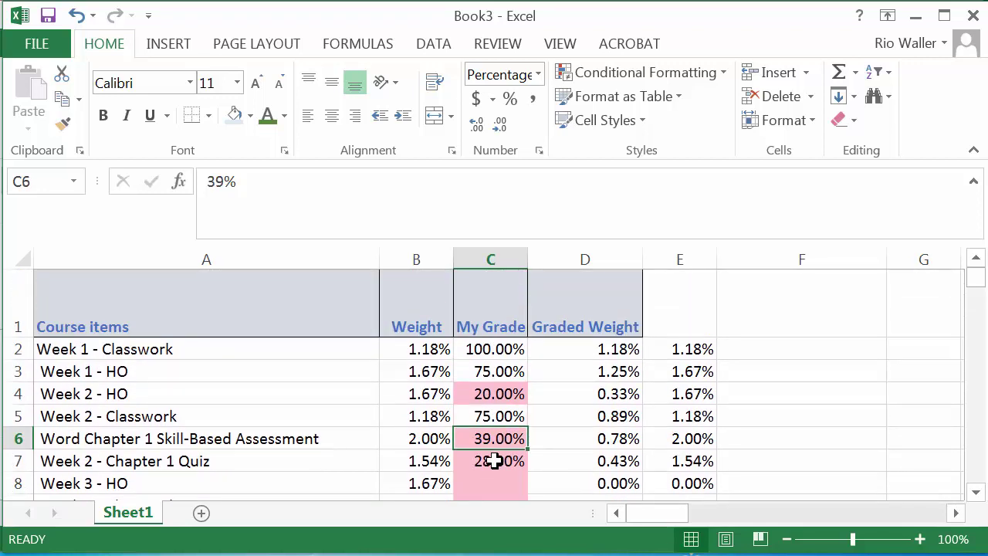
scroll(503, 368, down, 2)
scroll(503, 368, up, 2)
double_click(503, 349)
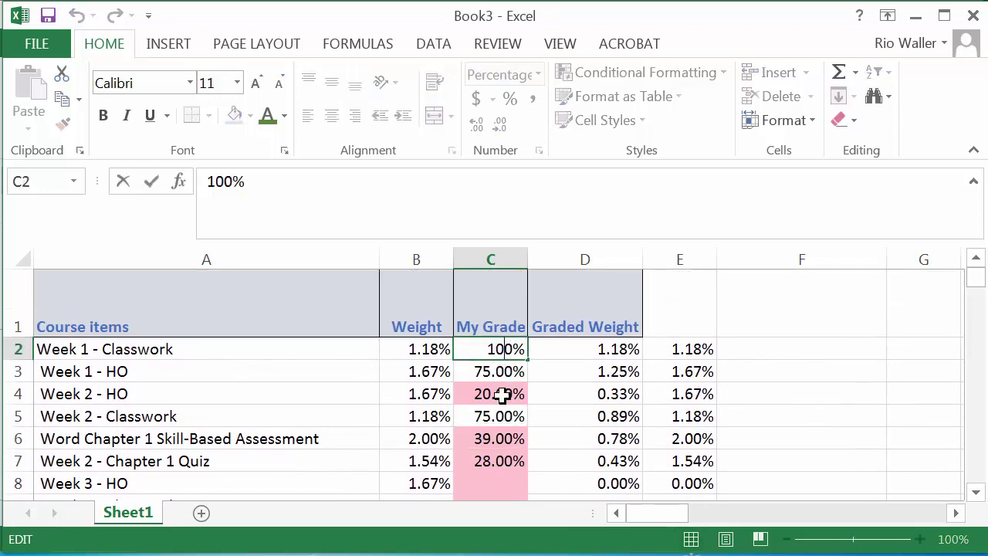
text(`)
key(ctrl+Return)
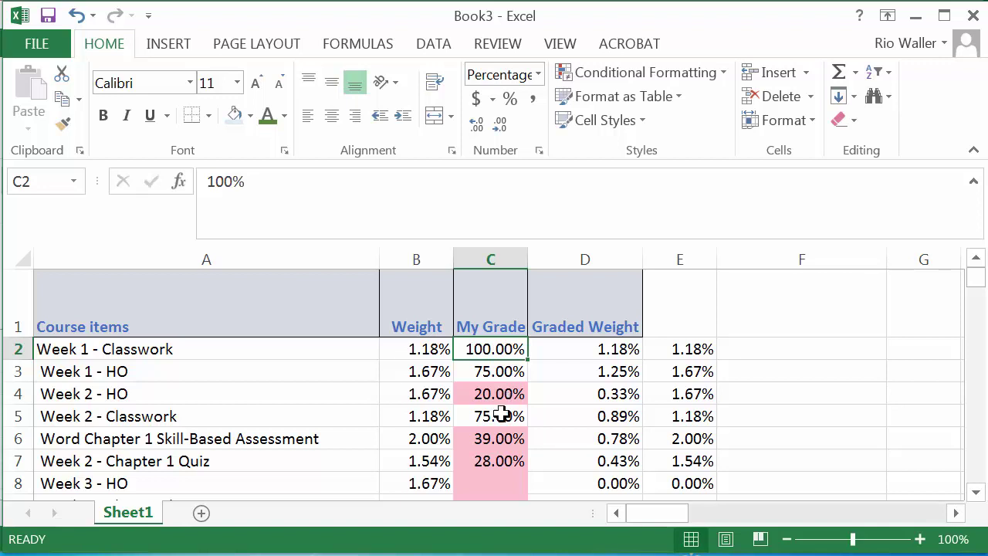
click(495, 484)
scroll(503, 374, down, 5)
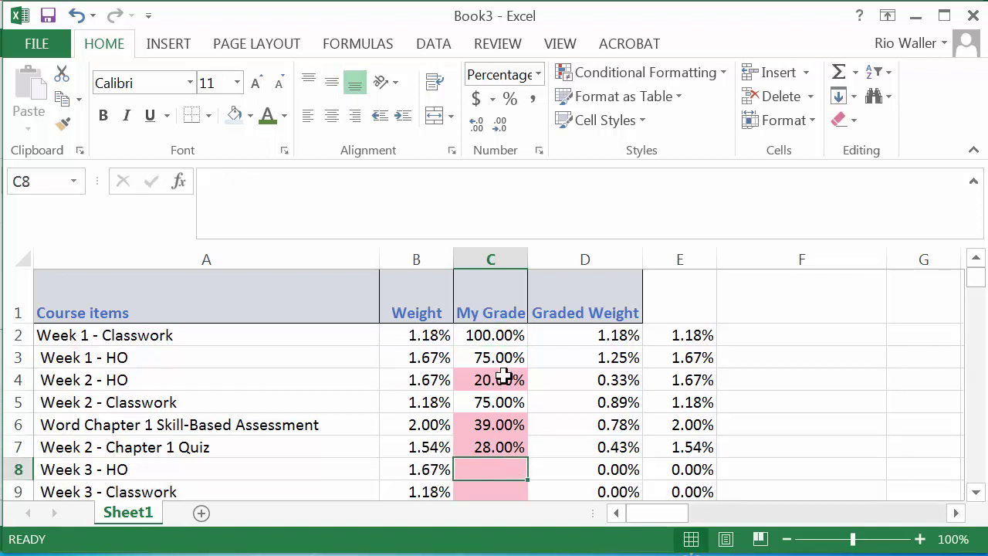
scroll(503, 375, up, 4)
scroll(503, 375, up, 1)
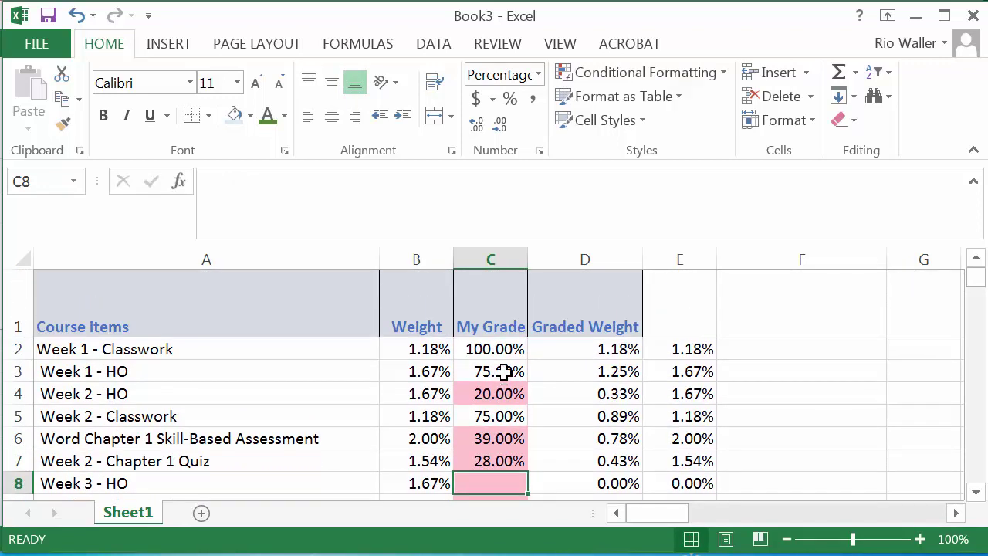
- Start a new custom conditional formatting rule for the grade cells C2:C62
drag(505, 349, 500, 434)
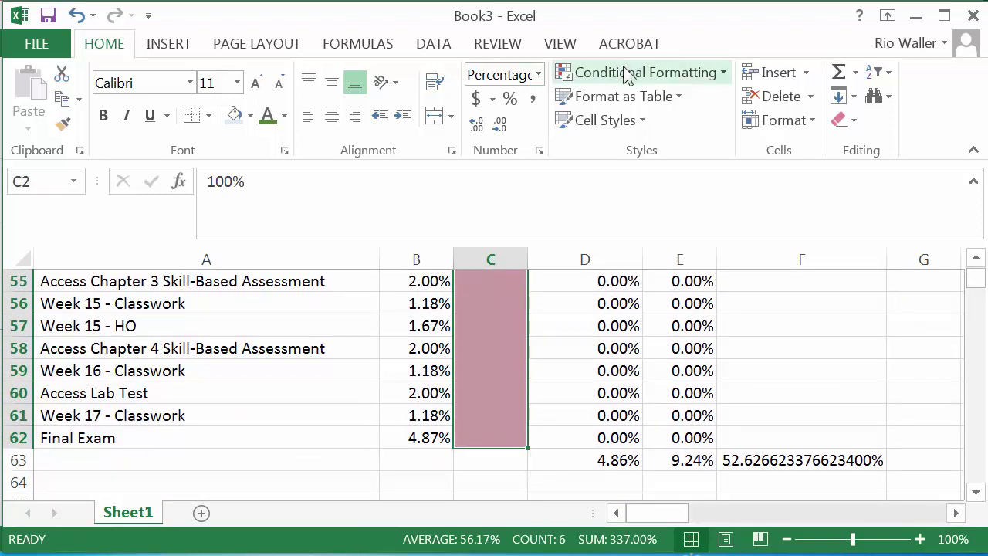
click(697, 73)
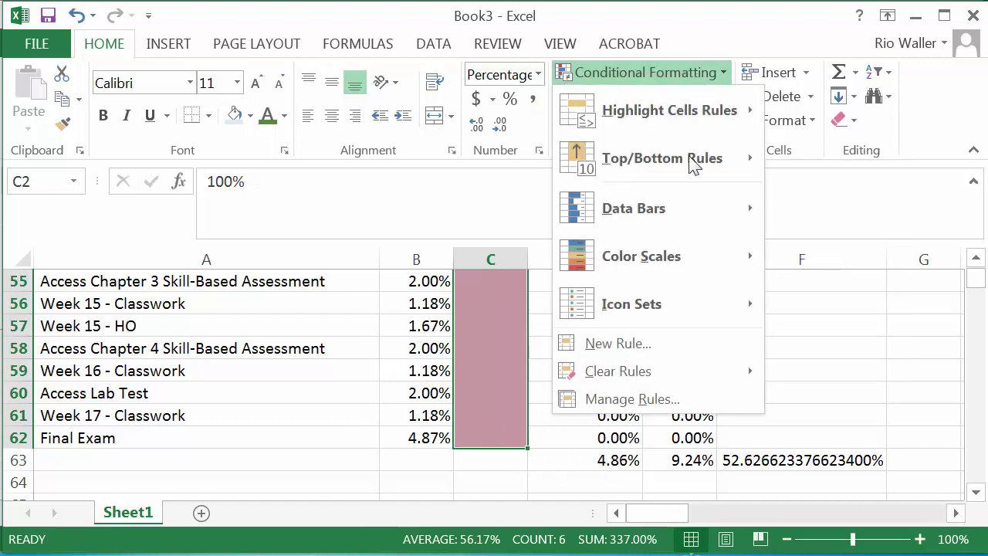
click(617, 344)
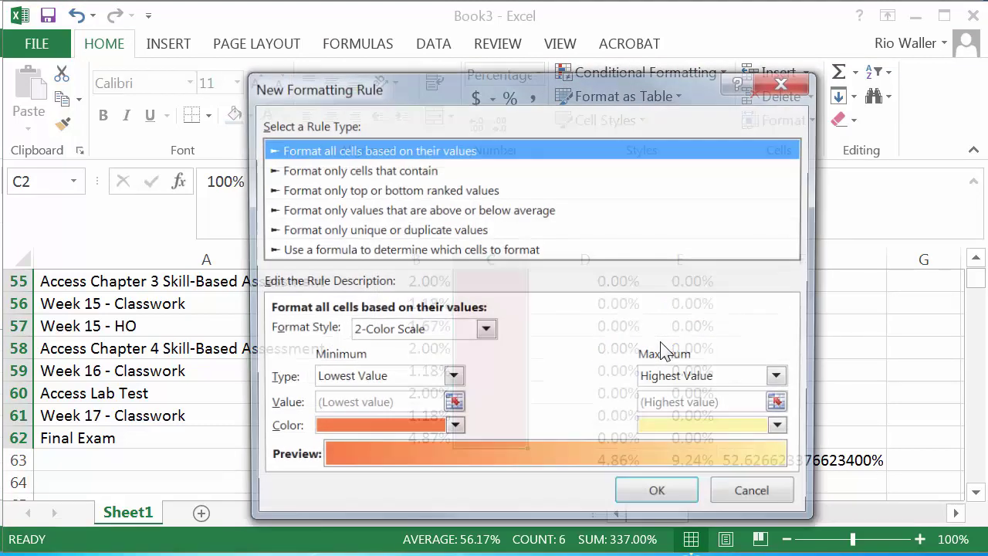
drag(498, 76, 476, 68)
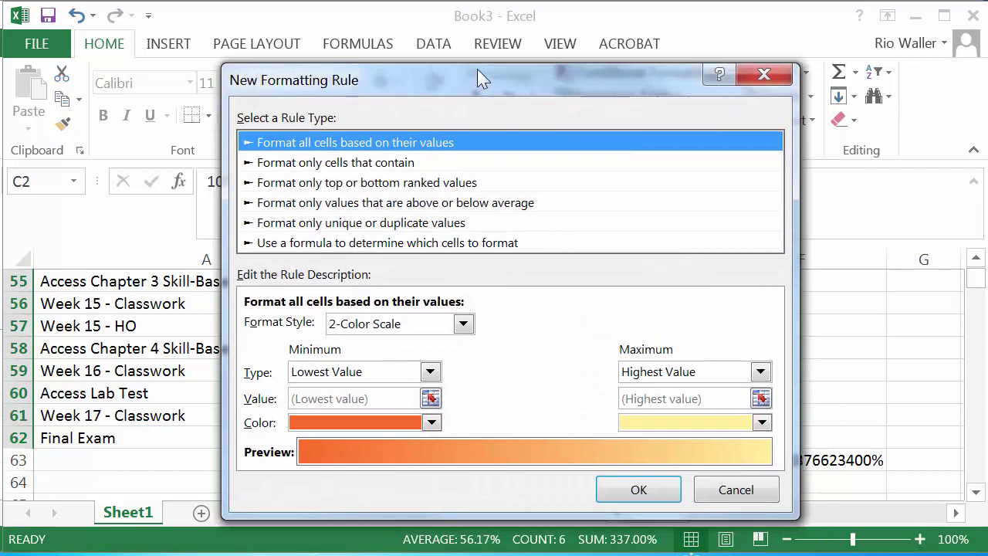
- Set the new formatting rule to format only cells that contain blanks
click(371, 163)
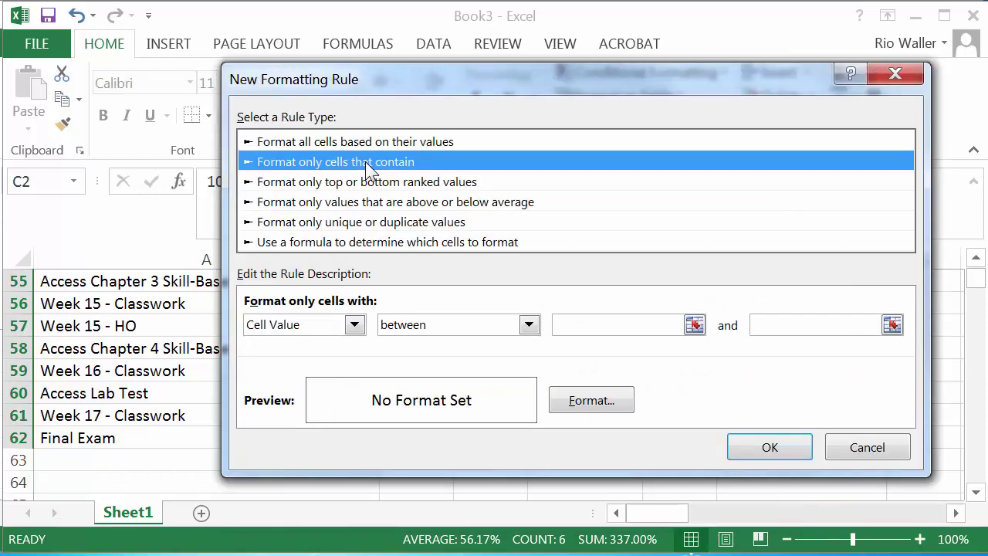
click(354, 324)
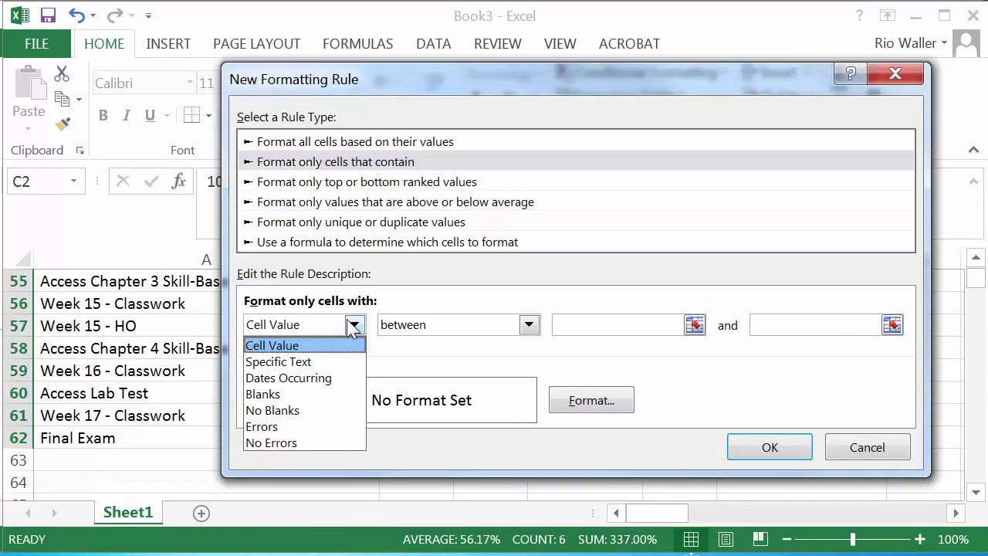
click(334, 396)
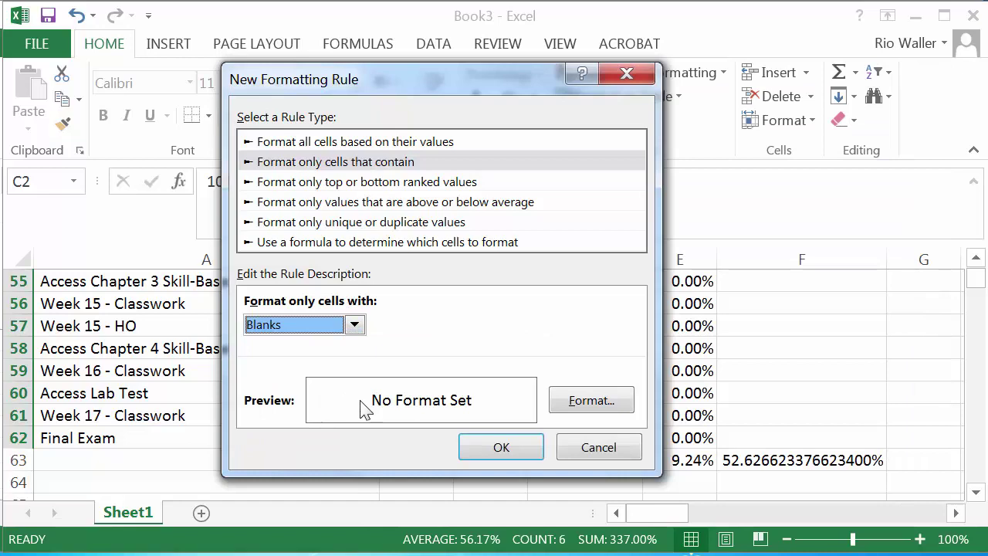
- Give the blank-cell rule a light green fill with a dense dotted pattern and apply it to the My Grade cells
click(583, 401)
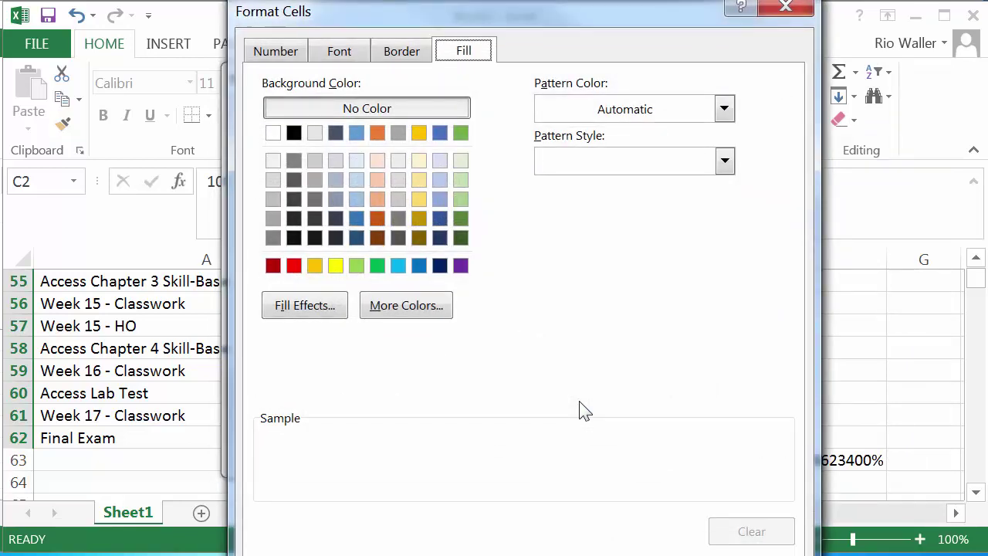
click(461, 265)
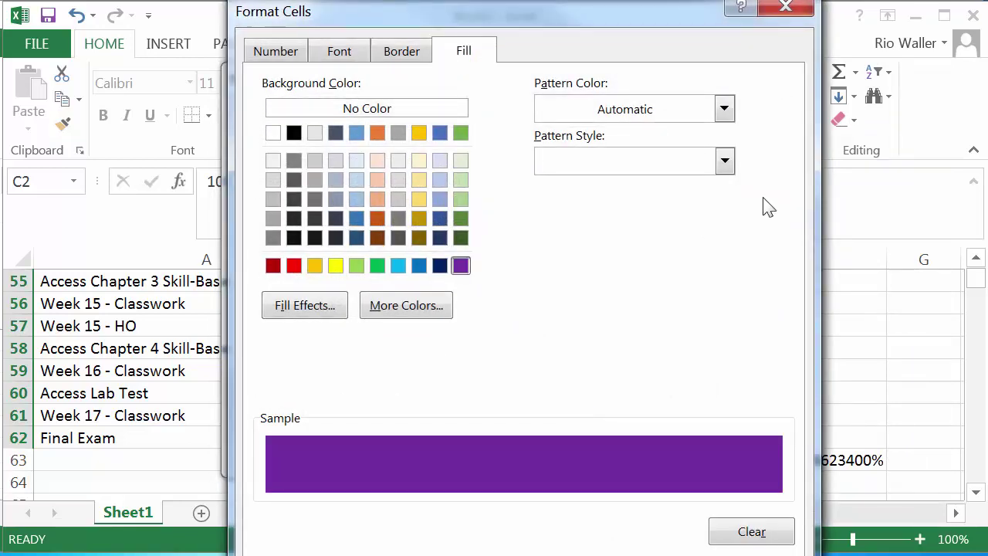
click(724, 160)
click(662, 220)
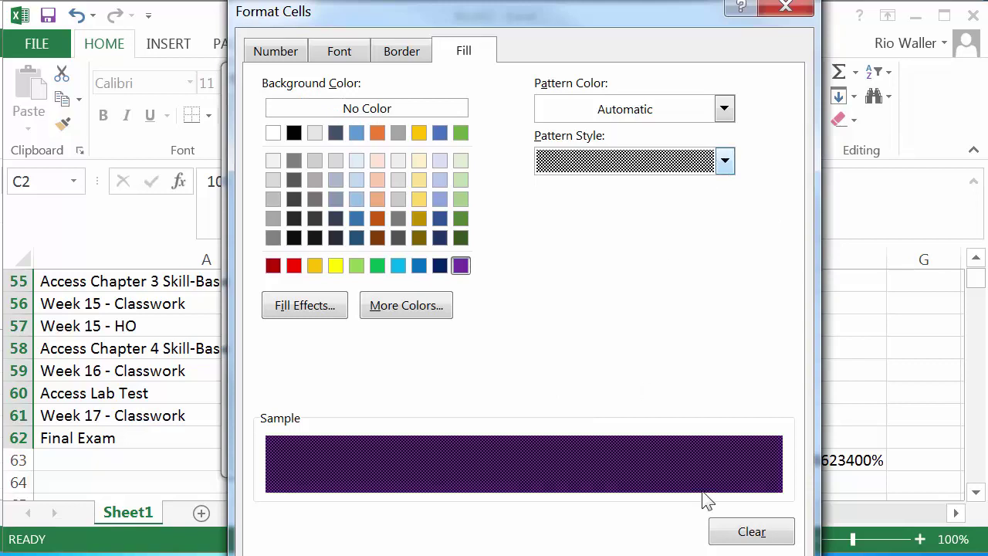
click(462, 198)
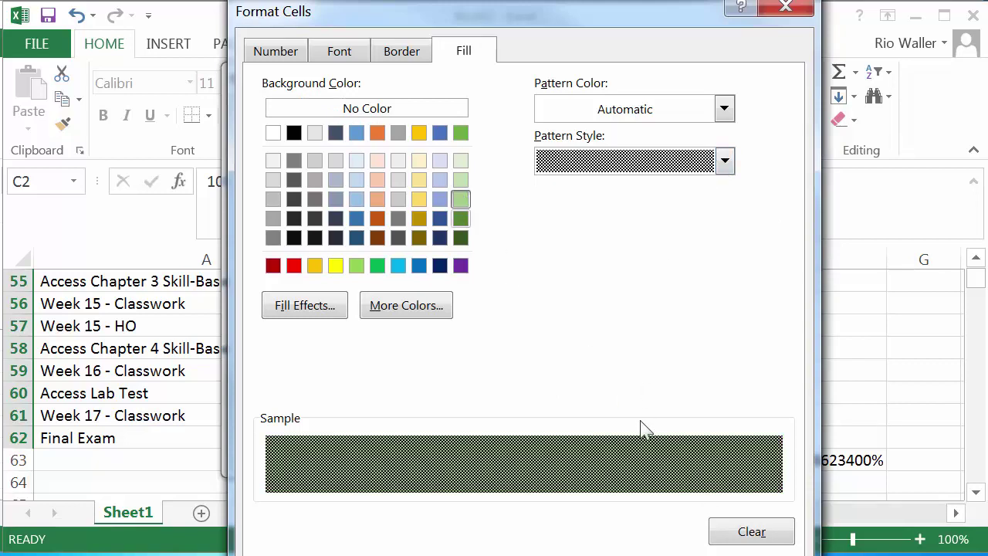
key(Return)
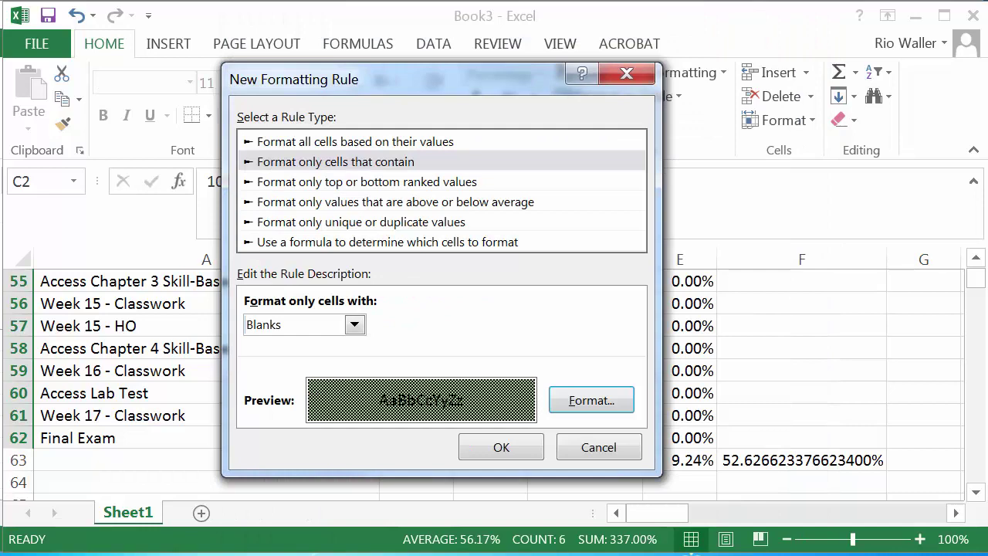
click(502, 451)
scroll(498, 383, up, 15)
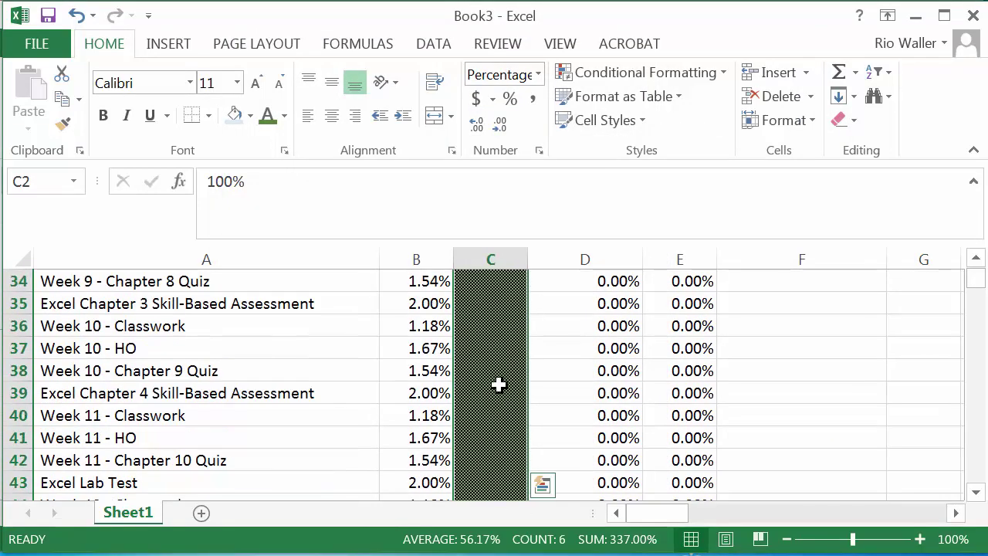
scroll(498, 384, up, 3)
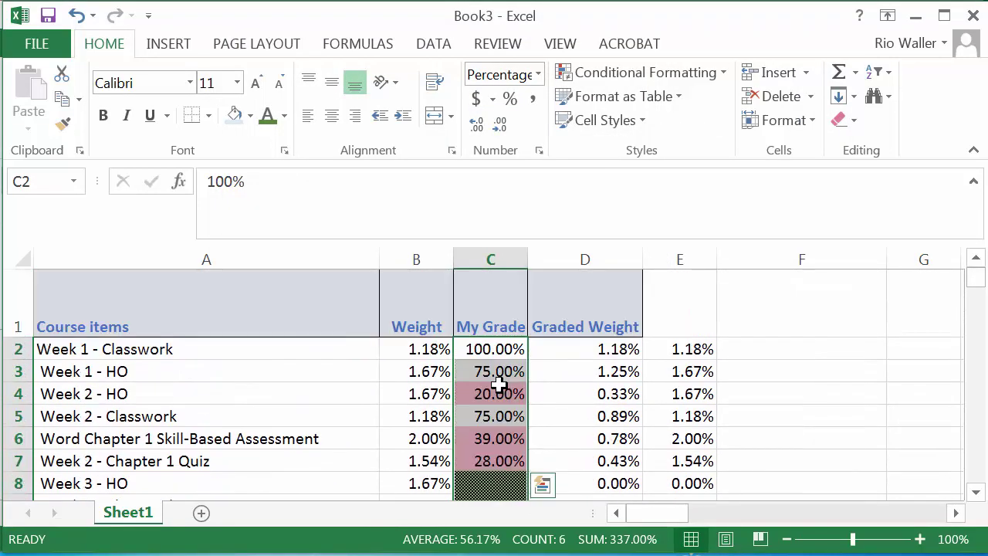
- Enter a grade of 100 for Week 3 - HO in cell C8
click(498, 387)
key(Down)
key(Down)
key(Down)
key(Down)
key(Down)
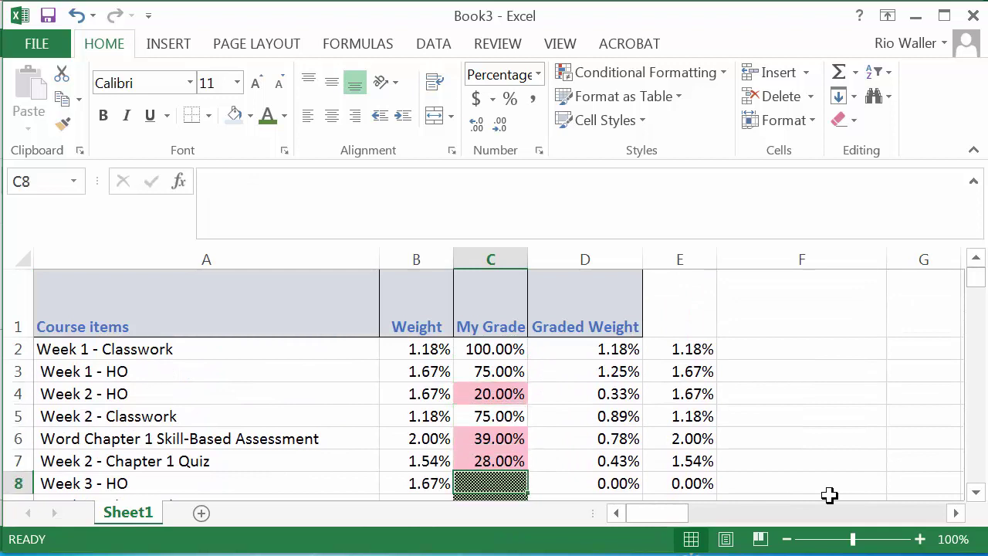
key(Up)
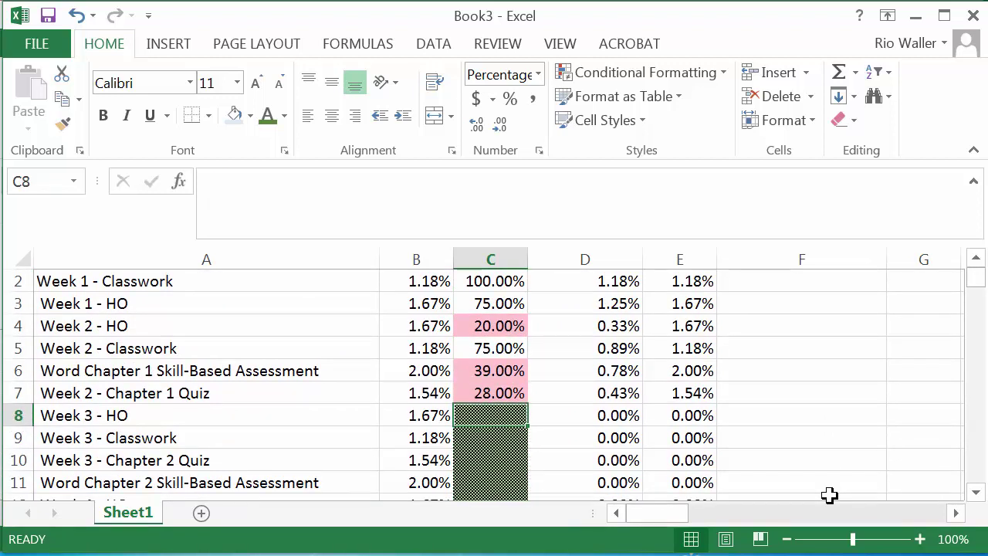
text(100)
key(Return)
- Check the graded weight formula in D8 and go to the empty cell F1 in the header row
key(Up)
key(Right)
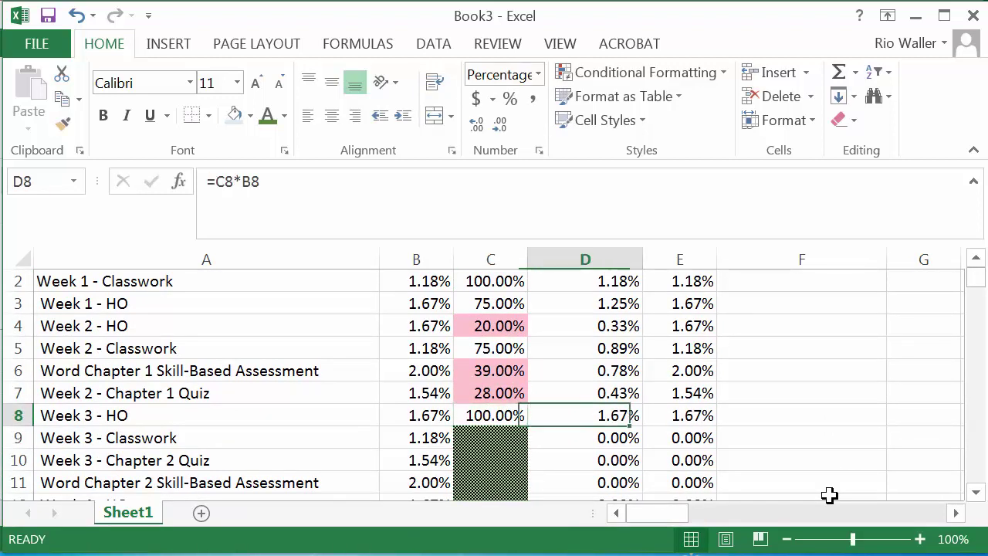
key(Right)
key(Right)
key(Up)
key(Up)
key(Up)
key(Up)
key(Up)
key(Up)
key(Up)
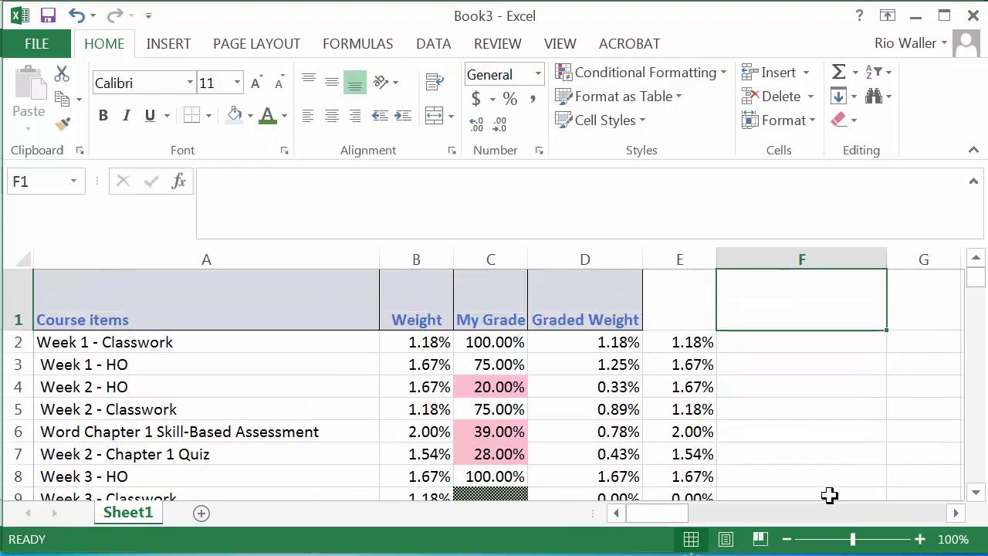
key(Left)
key(Down)
key(Up)
key(Right)
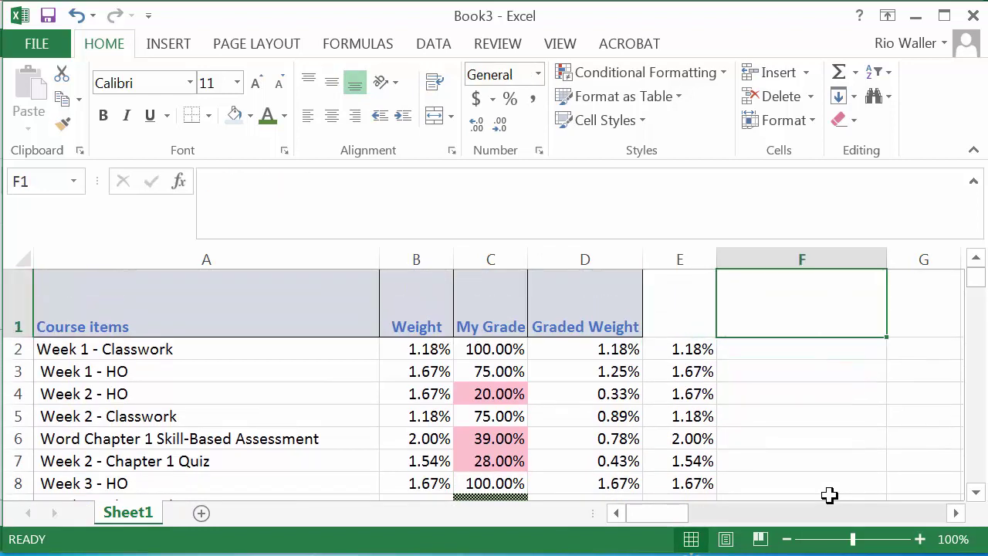
key(Right)
key(Left)
- Examine the completion message formula in cell F1 of the myGrade.xlsx workbook and return to Book3
key(super+Tab)
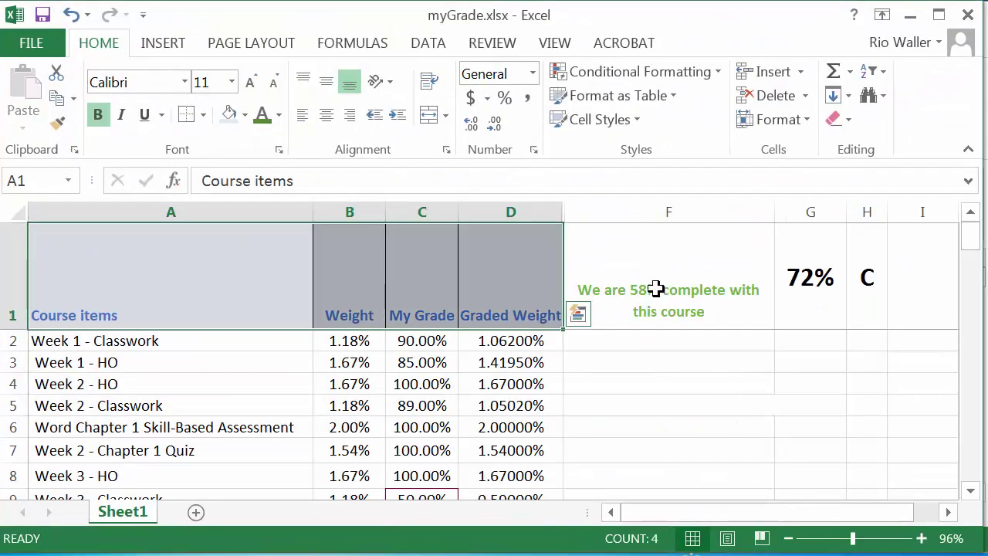
click(655, 289)
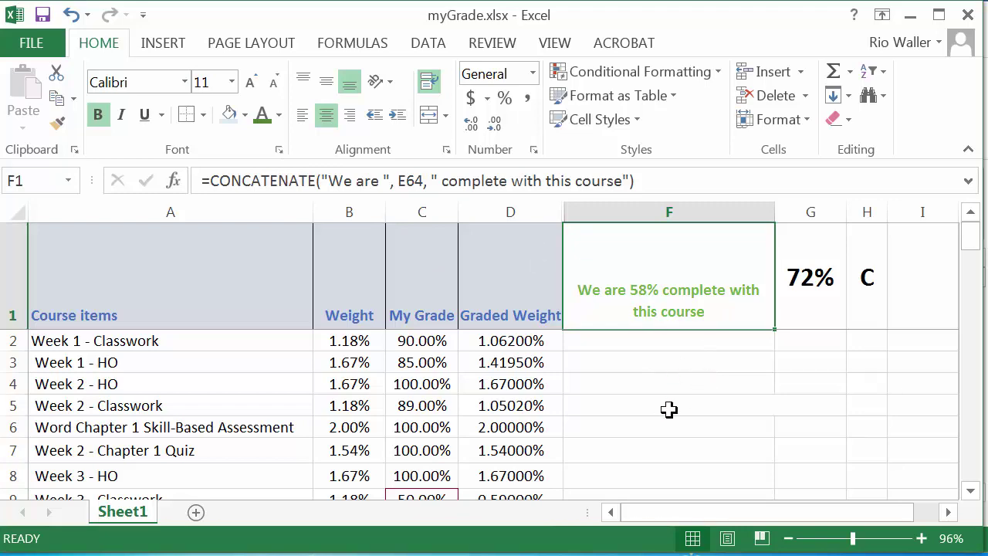
key(super+Tab)
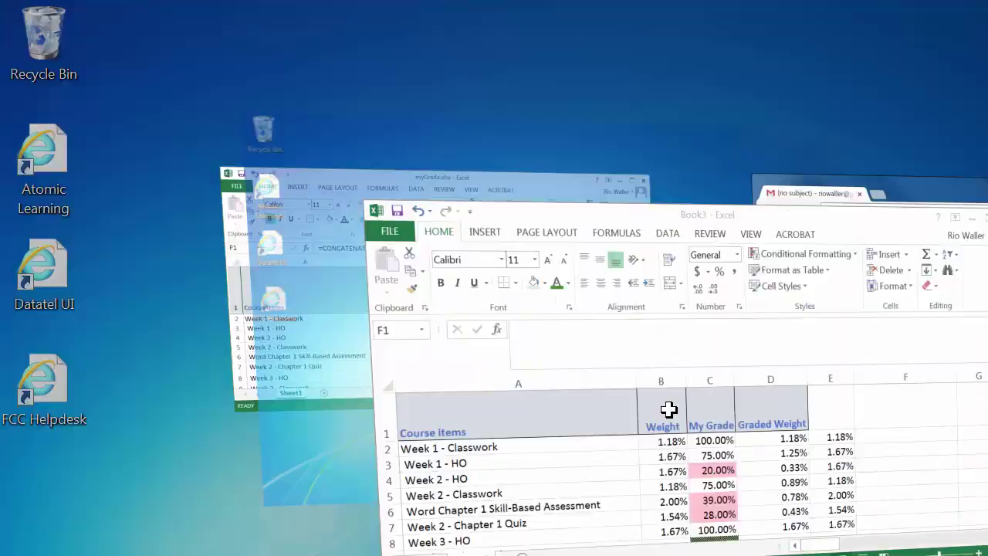
- Start a CONCATENATE formula in cell F1 with "We are" as its first text argument
click(820, 348)
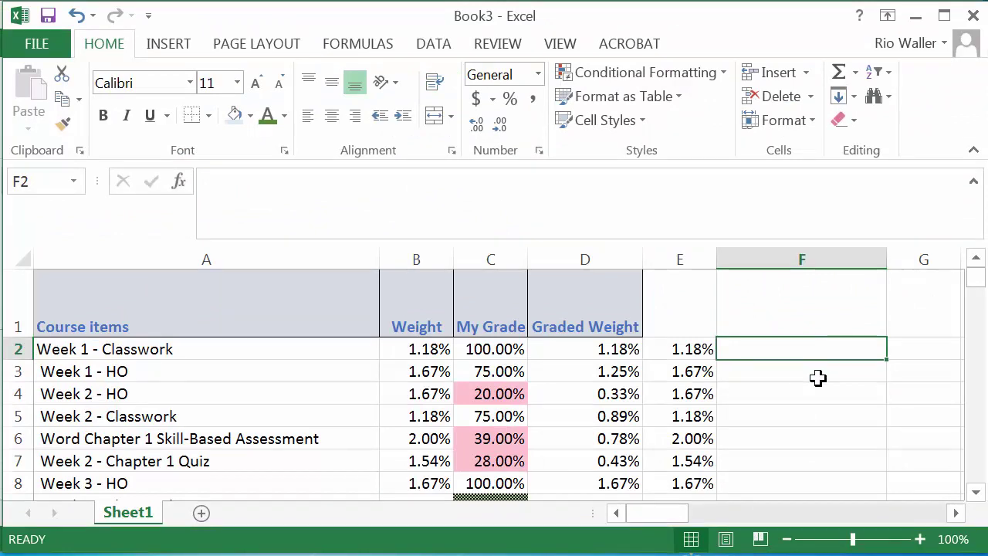
key(Up)
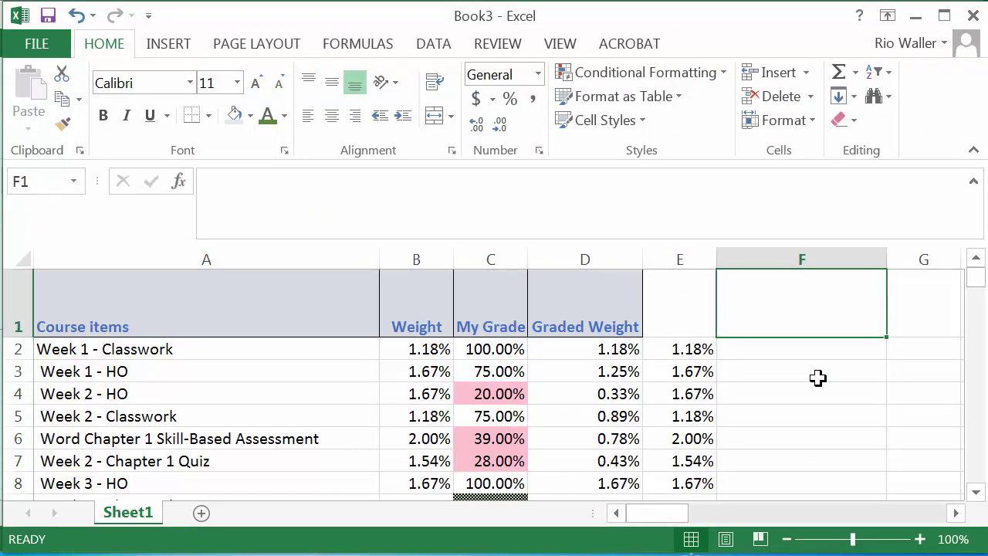
text(=c)
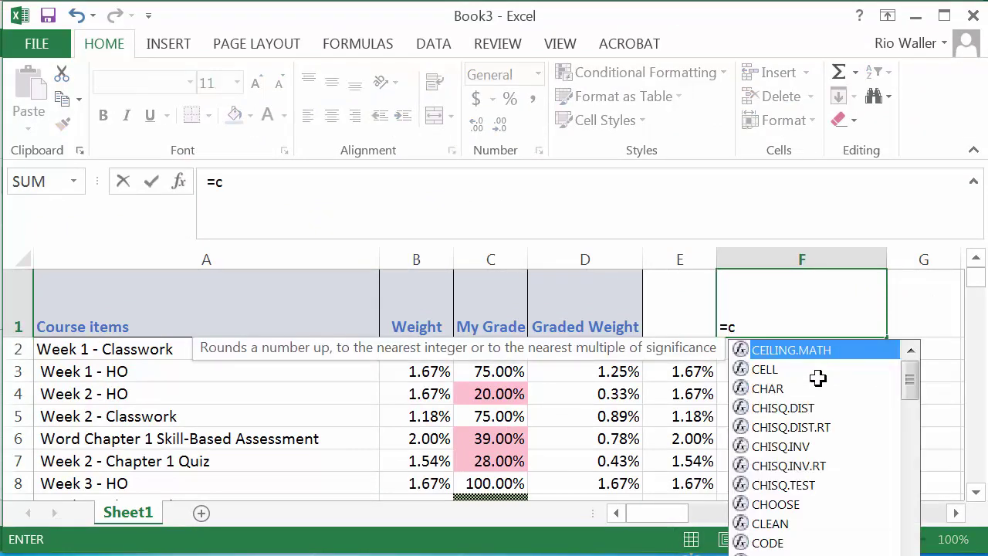
text(on)
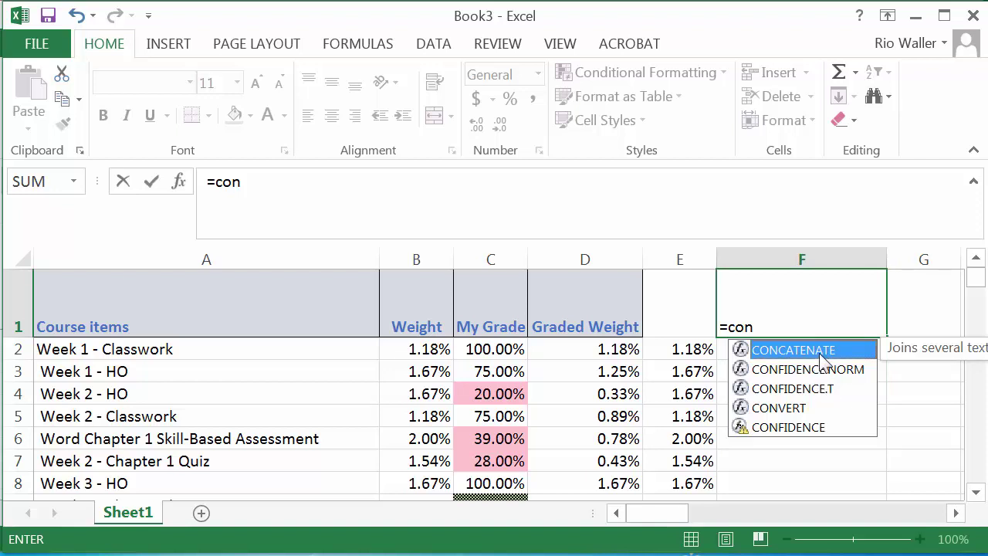
double_click(820, 352)
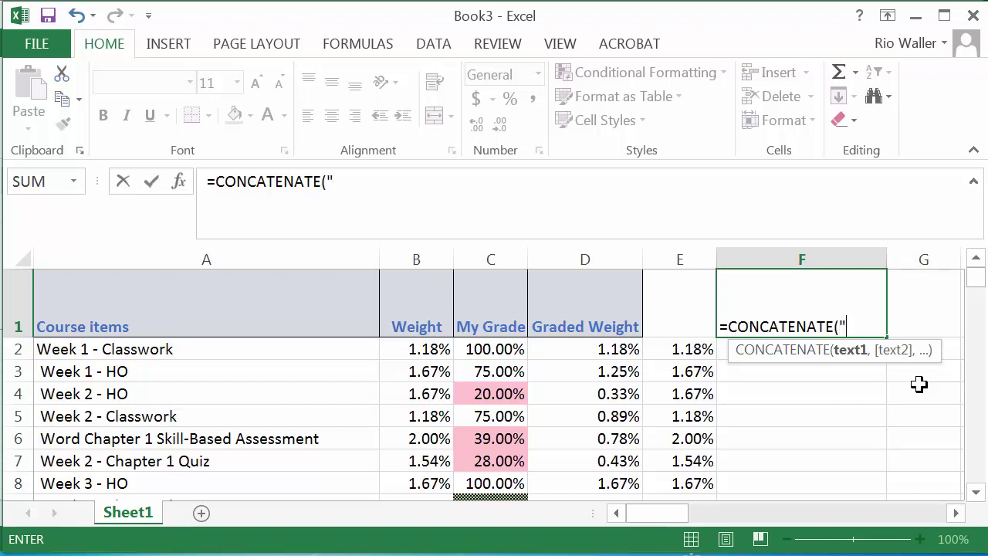
text(We are)
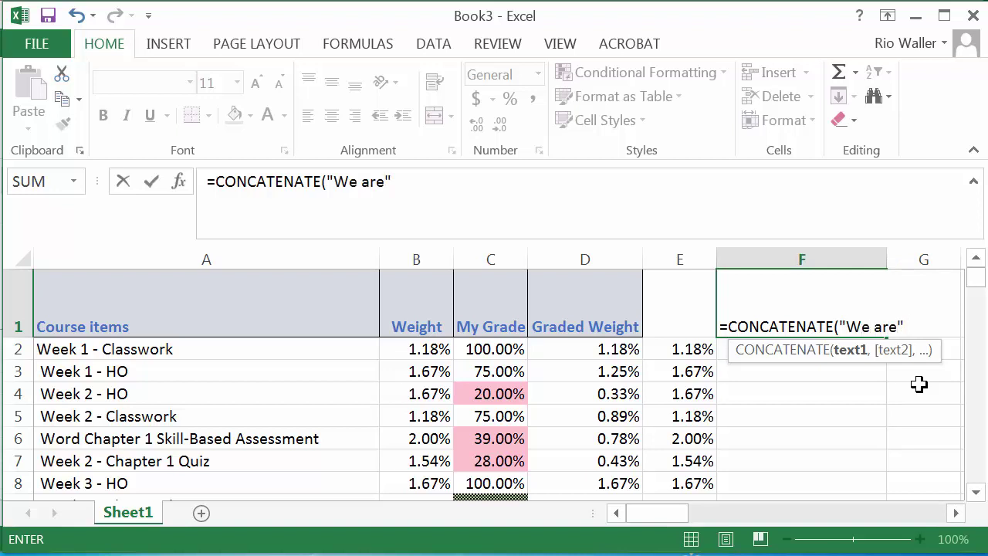
text(",)
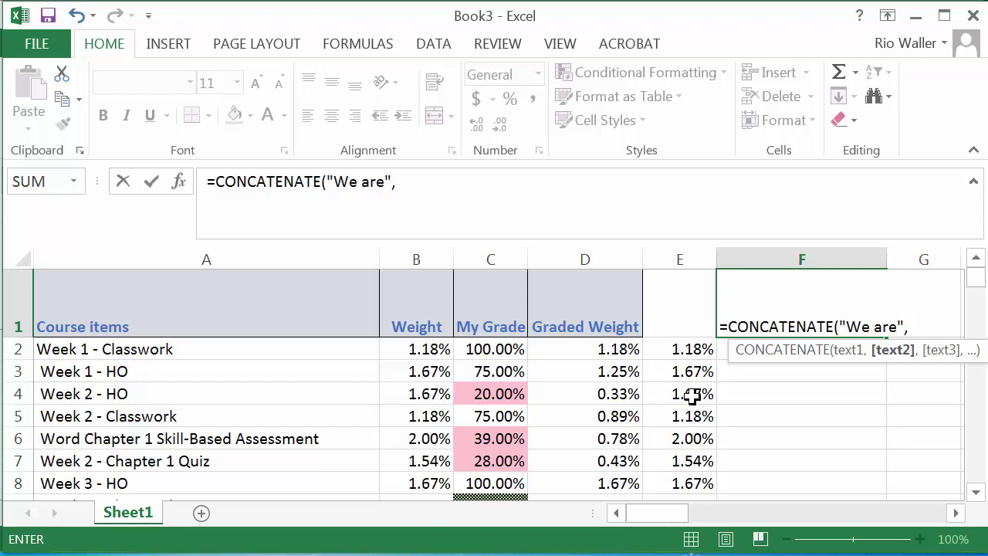
- Reference cell E63, the total of column E, as the second CONCATENATE argument
scroll(691, 395, down, 15)
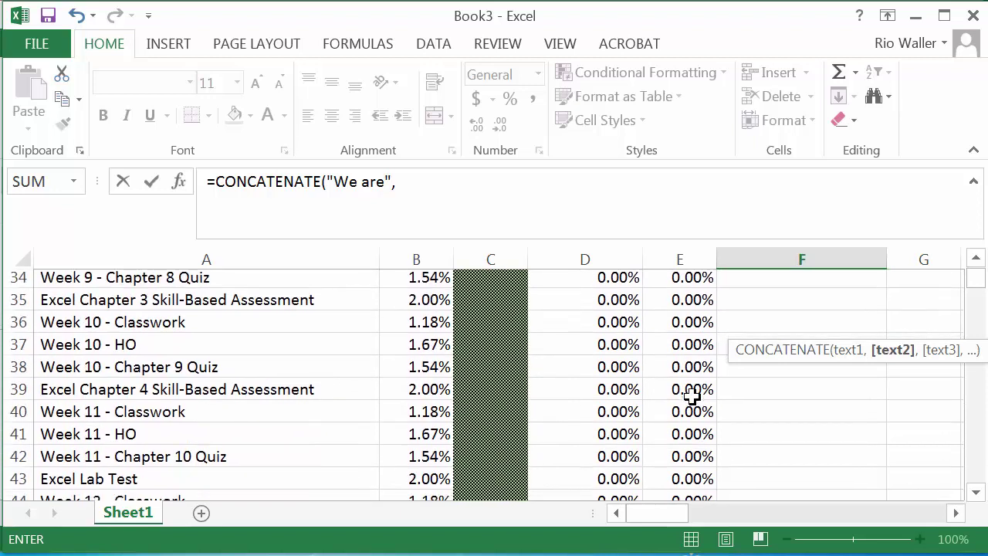
scroll(690, 395, down, 5)
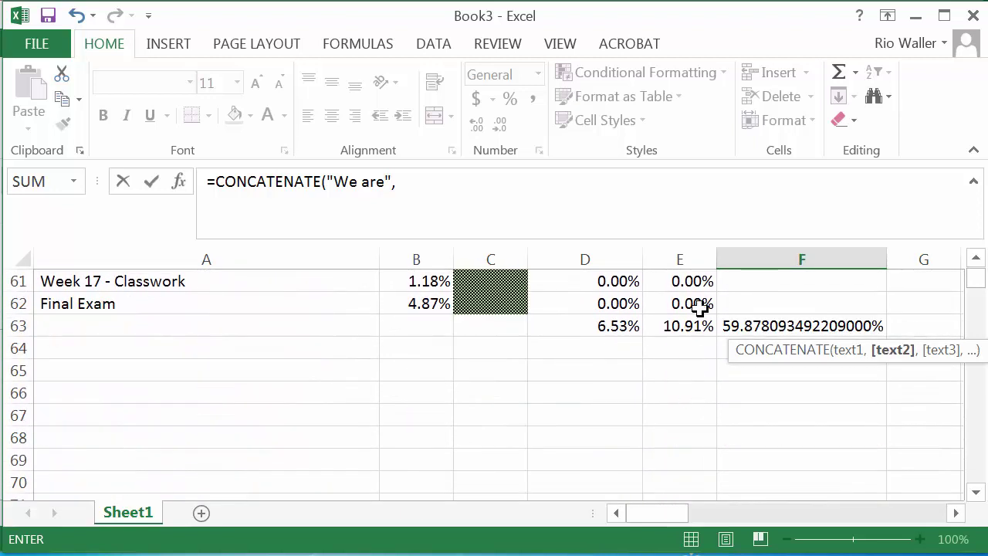
click(700, 330)
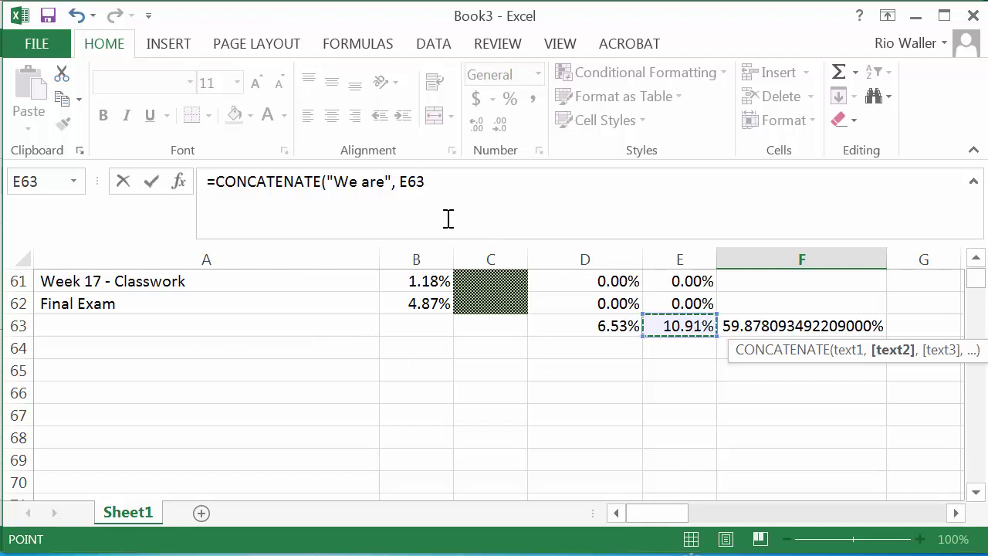
- Add "complete in this course" as the third text argument and complete the CONCATENATE formula
click(445, 181)
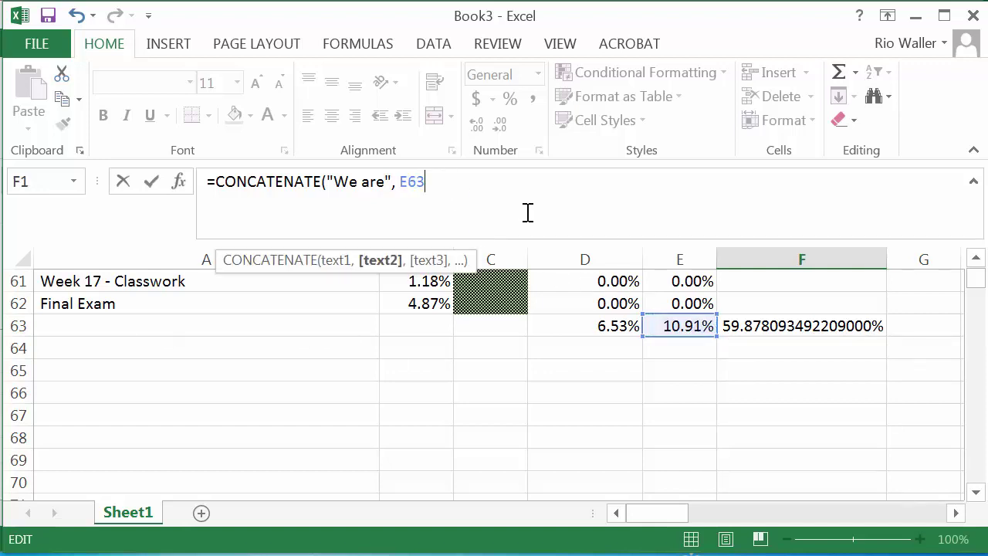
text(,)
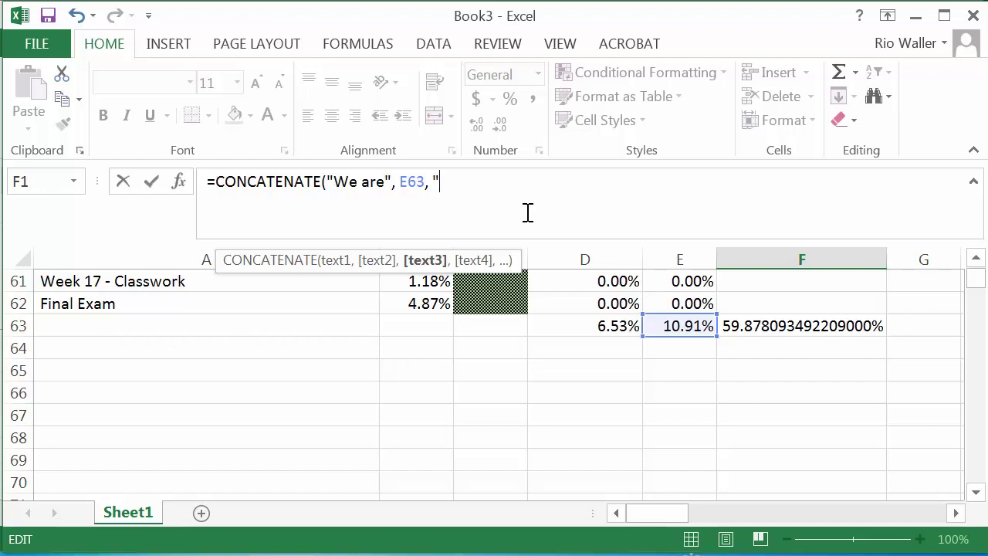
text("complete in)
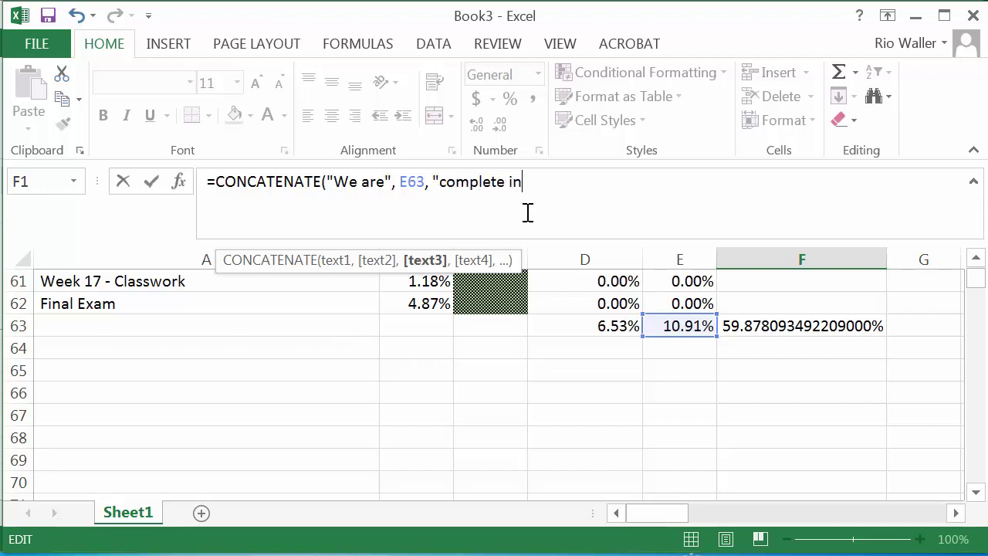
text( this cour)
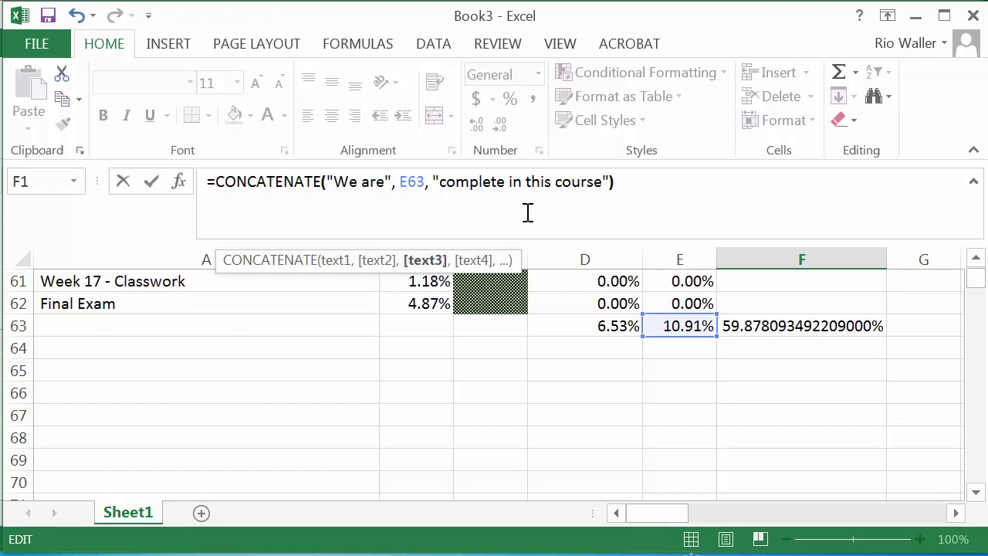
text(se"))
key(Return)
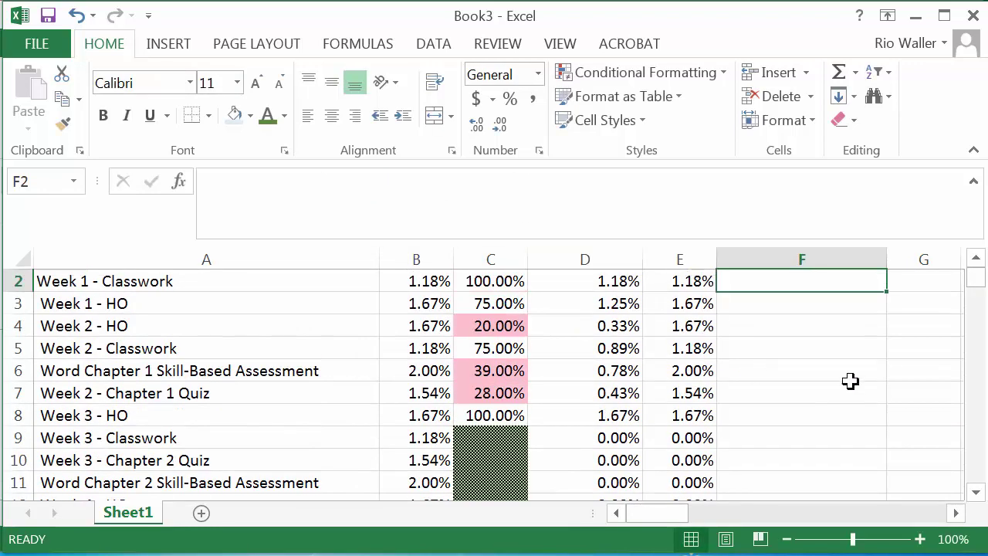
- Edit the CONCATENATE formula in cell F1 so its text arguments read "We are " and " complete in this course", with spaces around the value
click(784, 332)
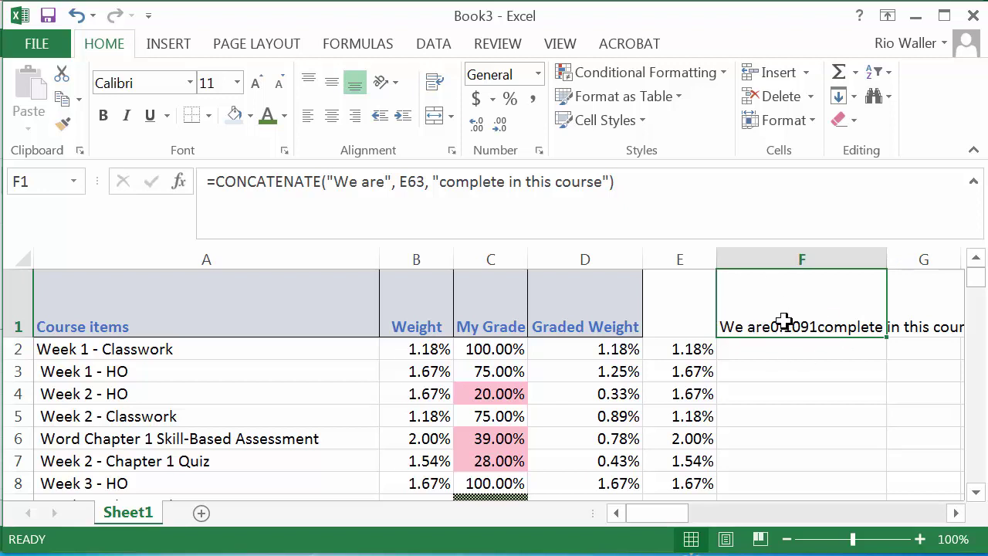
click(386, 181)
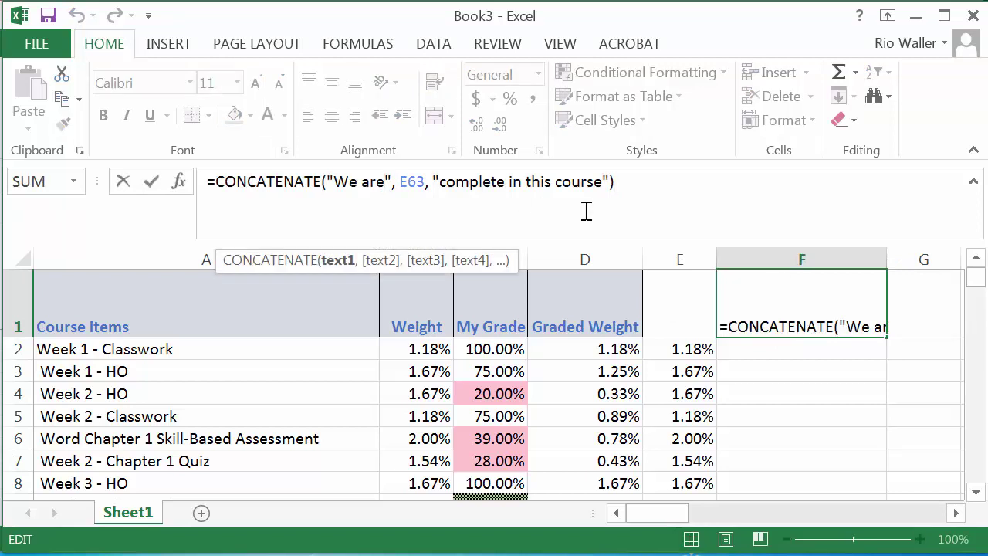
click(442, 182)
key(Return)
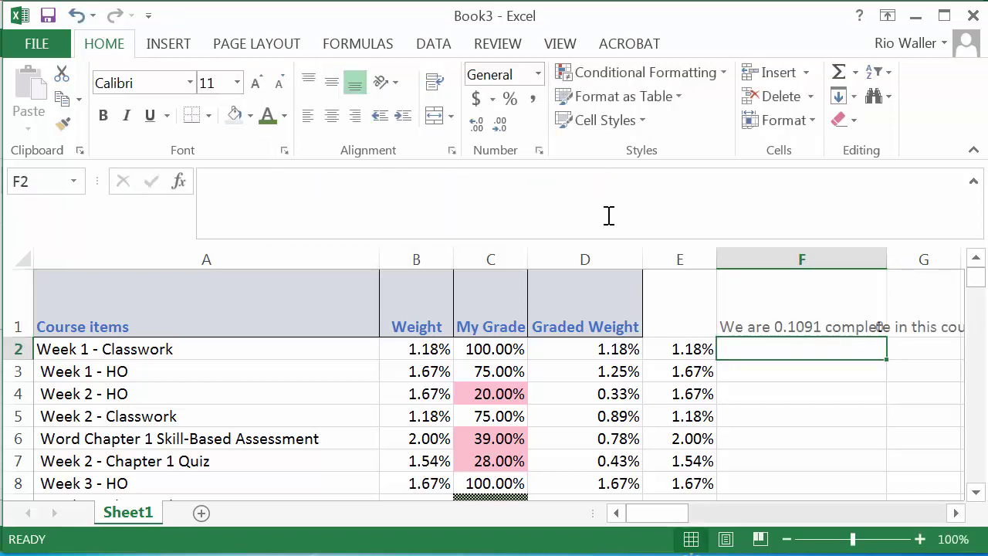
key(Up)
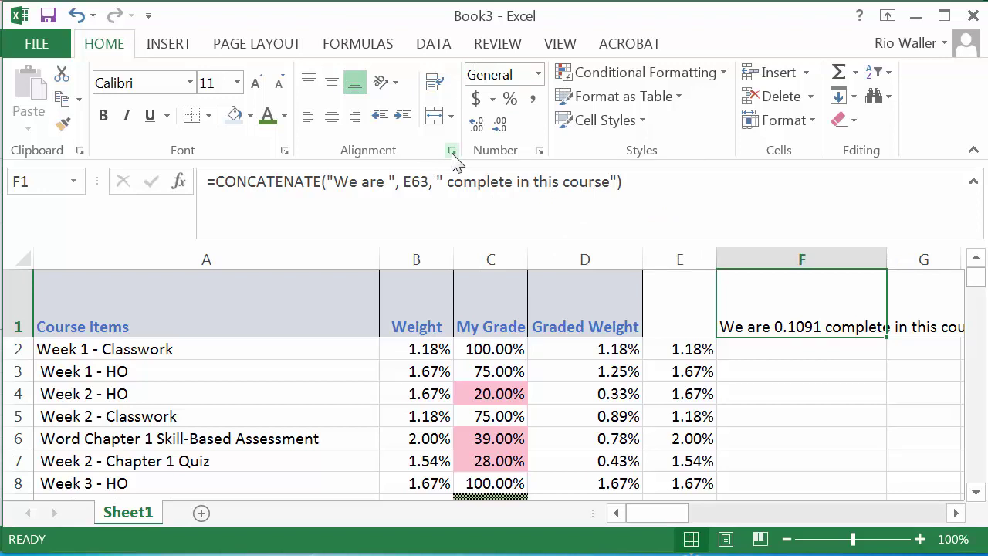
- Wrap the text in cell F1 and center it horizontally and vertically
right_click(835, 306)
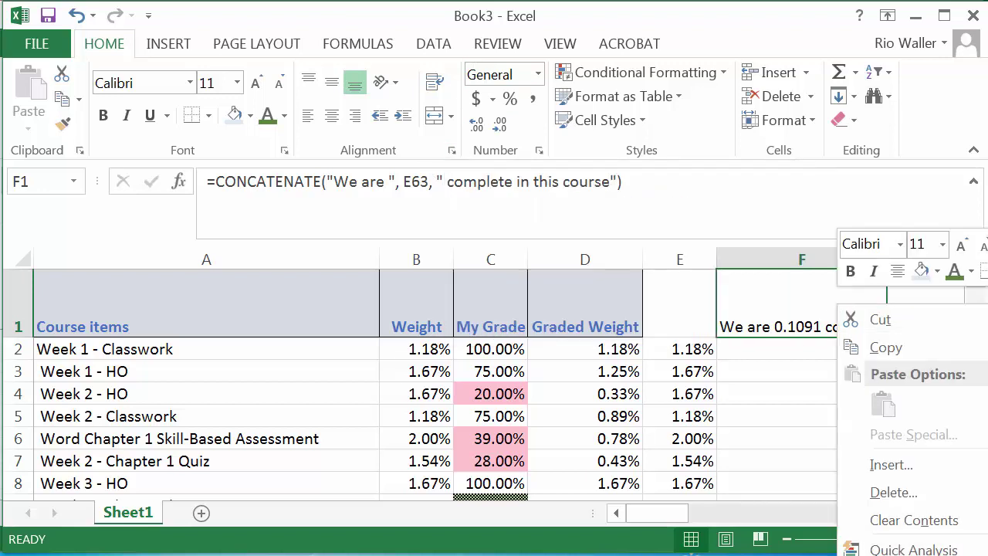
click(911, 555)
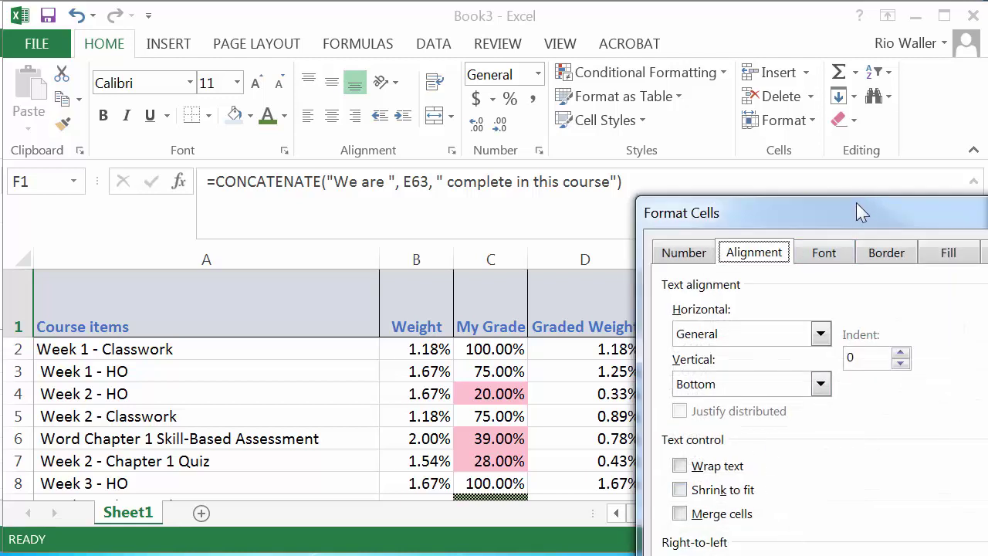
drag(764, 218, 386, 70)
click(359, 321)
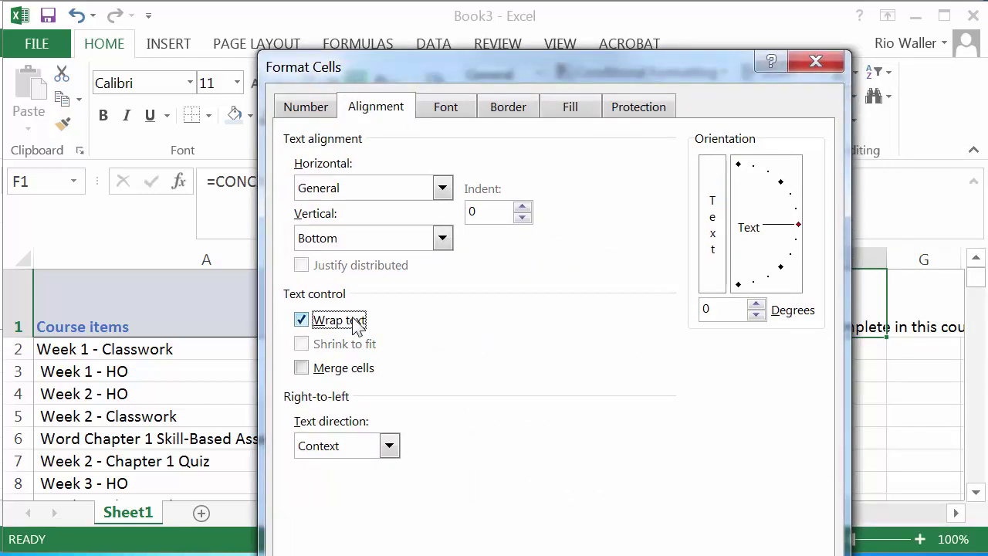
click(690, 555)
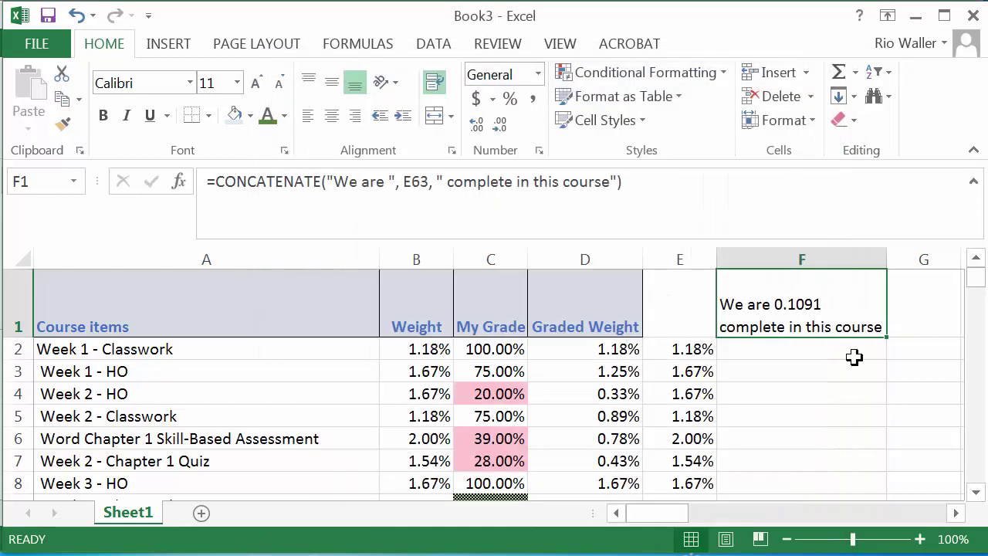
click(331, 115)
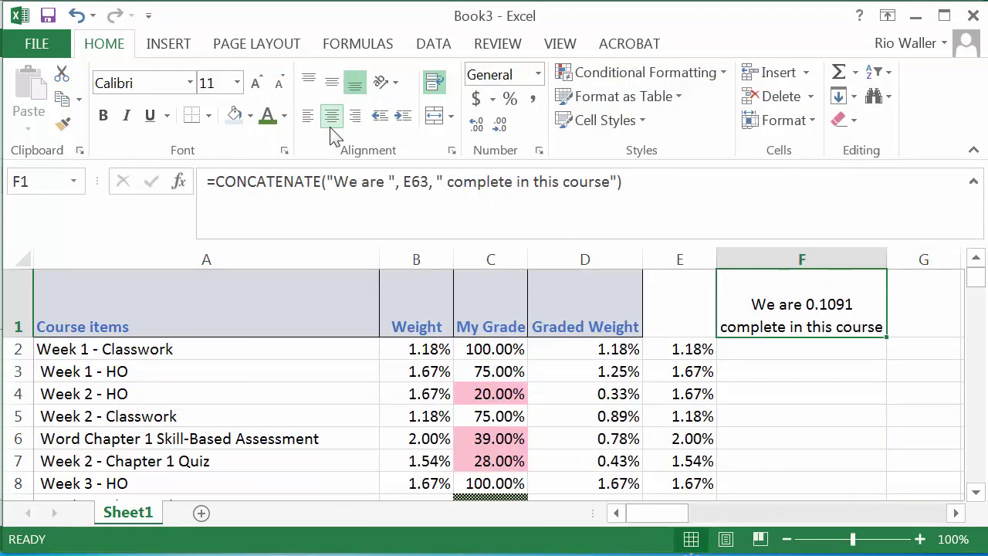
click(333, 84)
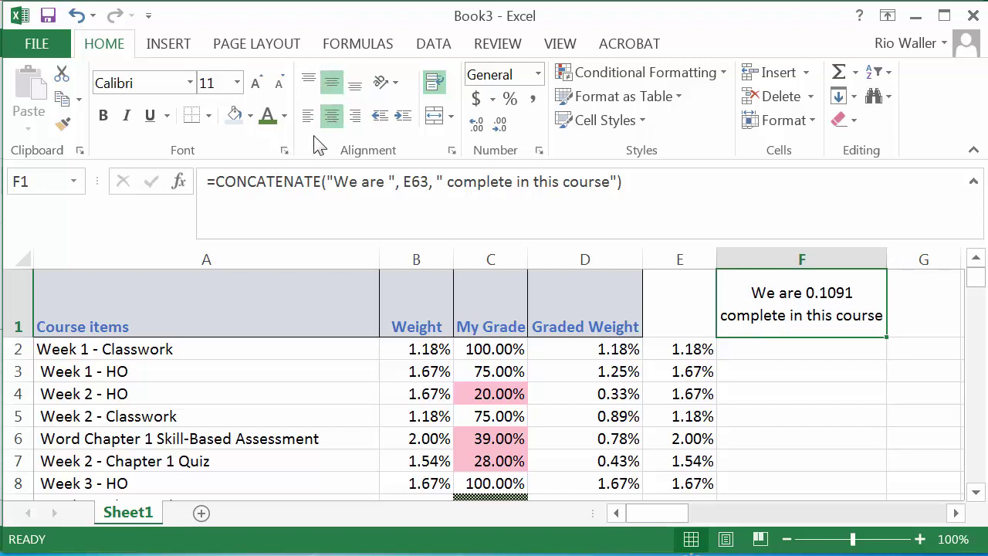
- Set the font color of the completion message in cell F1 to a dark blue theme color
click(250, 116)
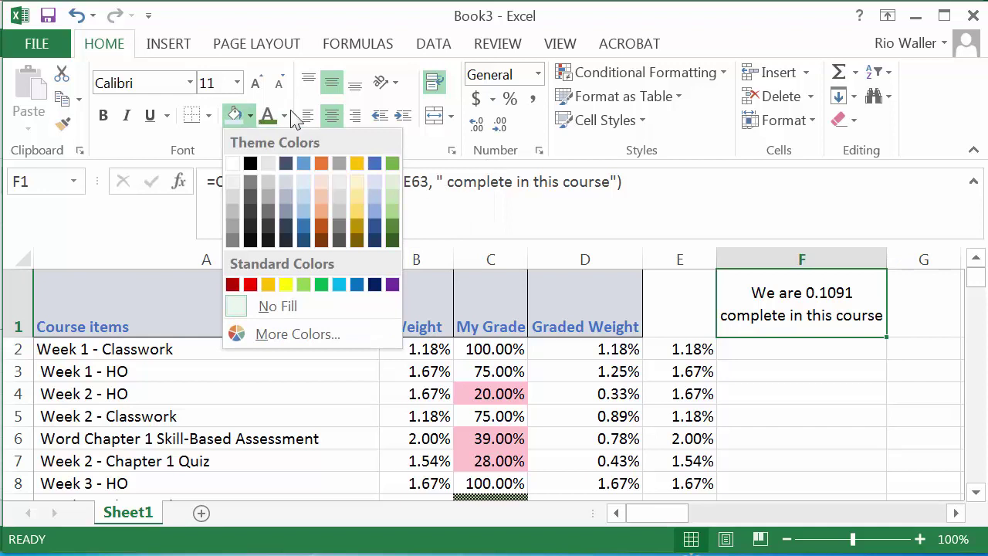
click(284, 117)
click(284, 118)
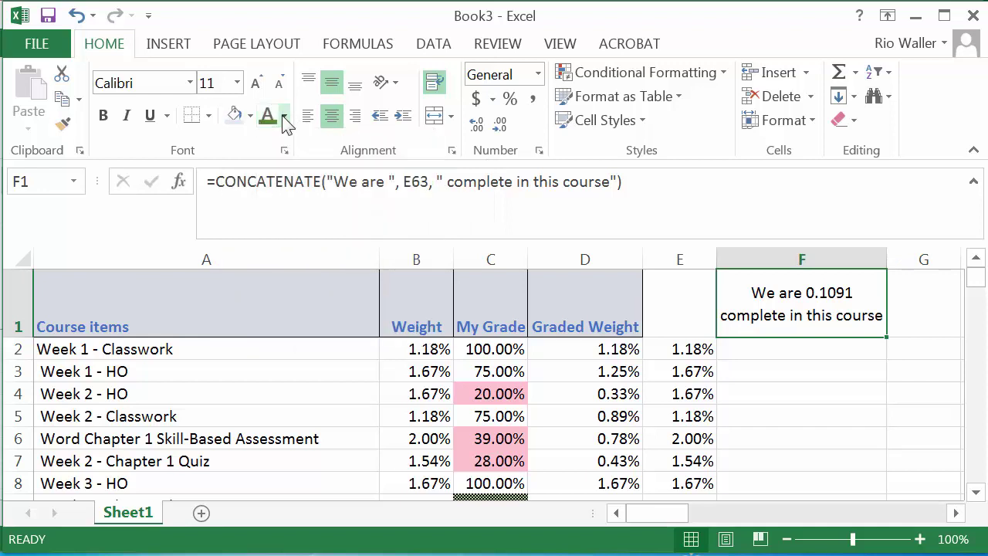
click(284, 117)
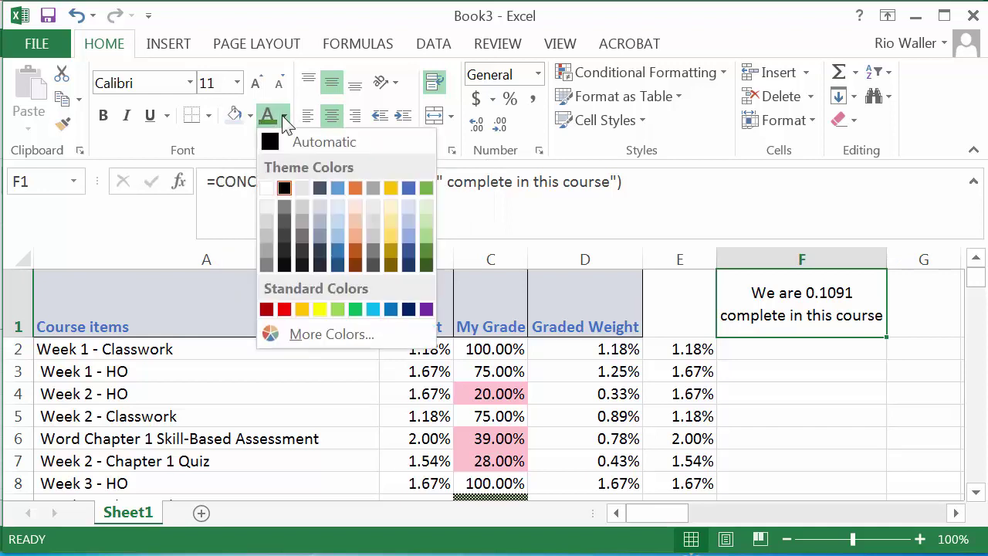
click(408, 251)
click(897, 398)
click(833, 315)
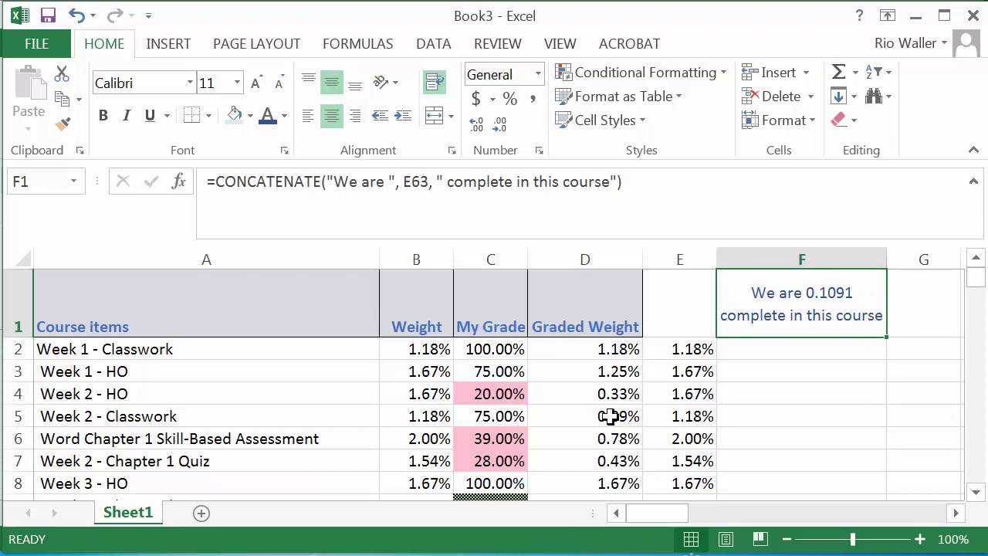
- Enter a TEXT formula in cell E64 that converts E63 to text with the format "0%"
scroll(605, 417, down, 13)
scroll(609, 416, down, 8)
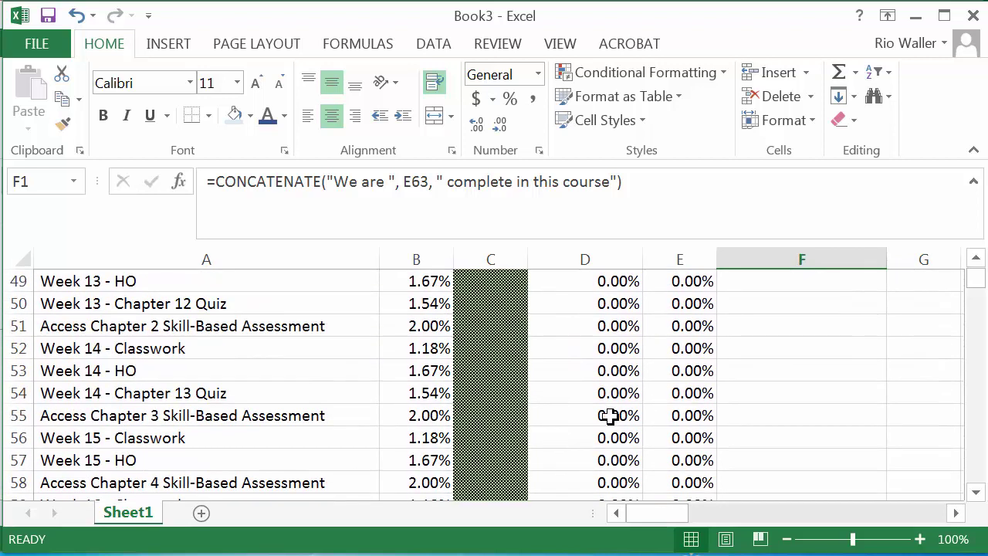
scroll(610, 417, up, 2)
click(668, 391)
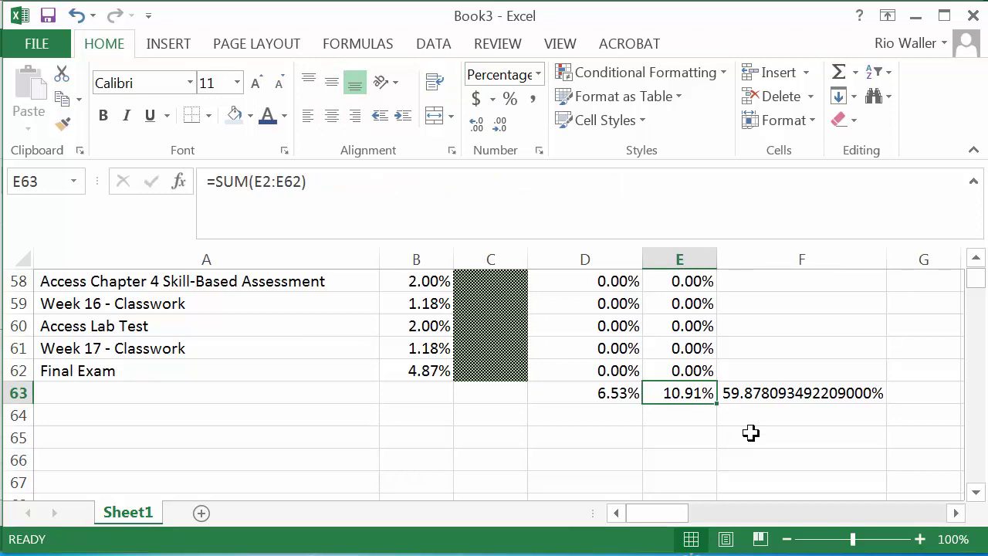
click(675, 414)
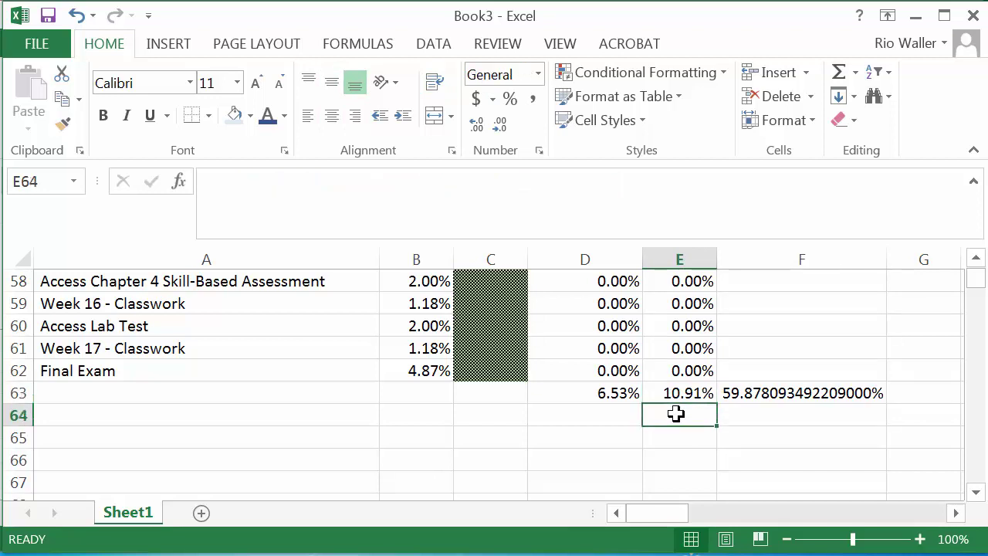
text(=)
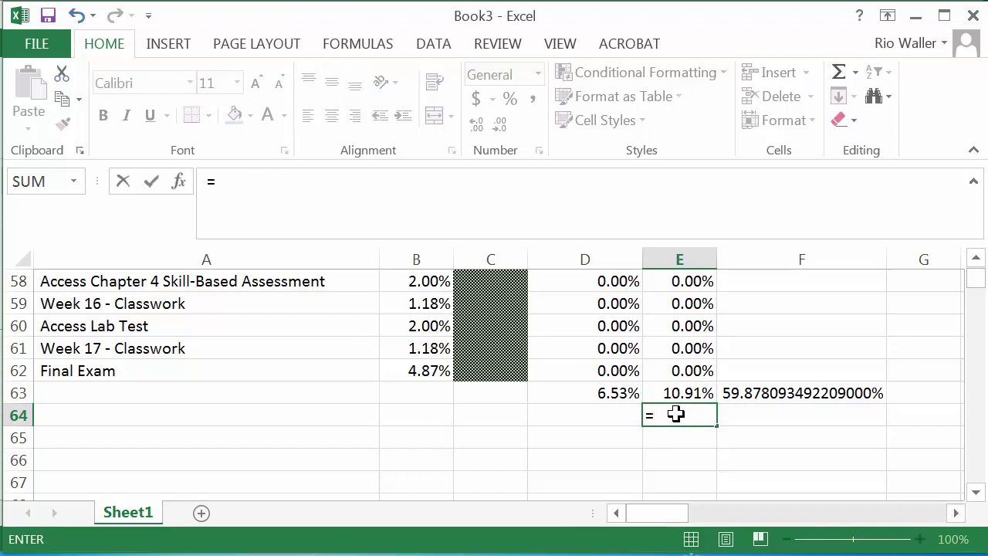
text(text)
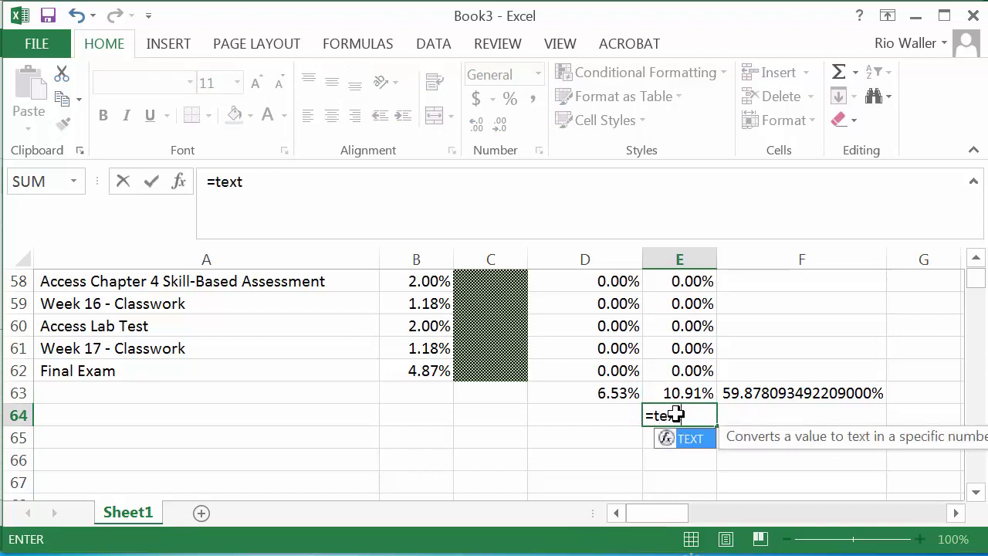
text(()
click(689, 392)
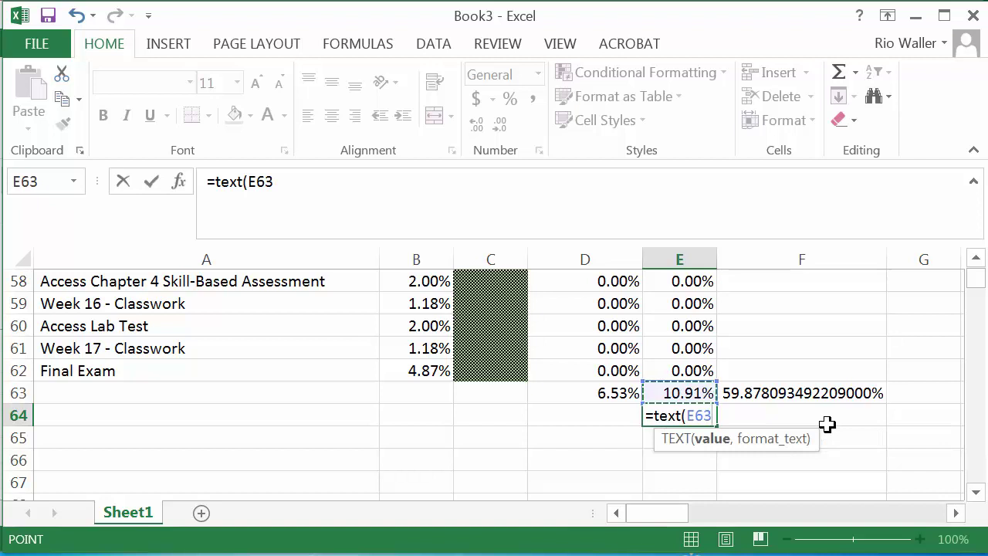
text(,)
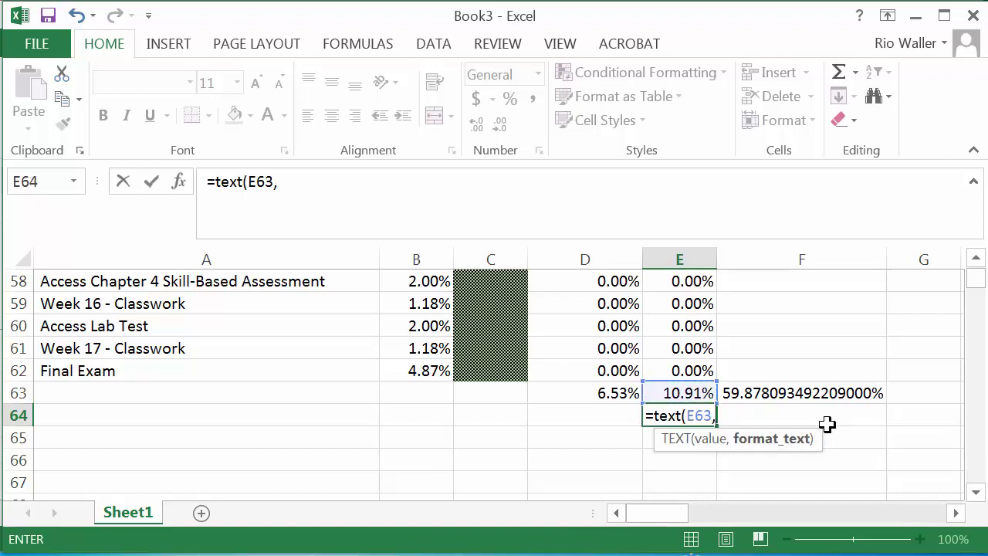
text(0%)
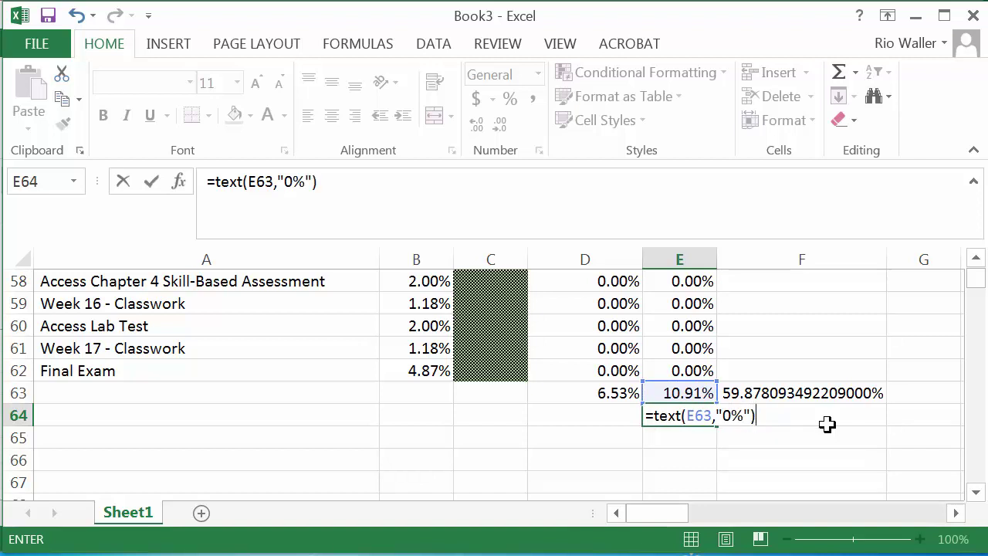
key(Return)
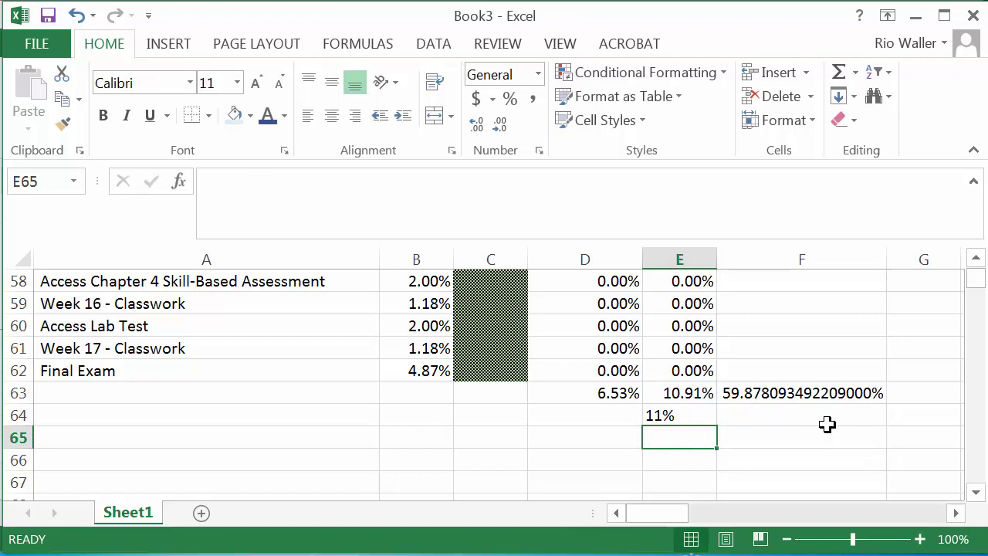
key(Up)
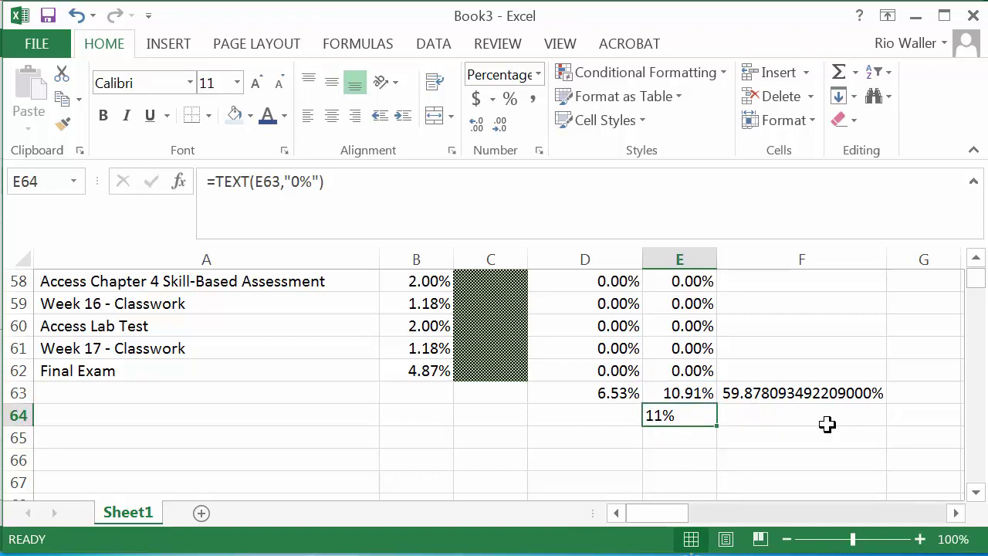
- Change the cell reference in the CONCATENATE formula in F1 to E64
scroll(773, 411, down, 5)
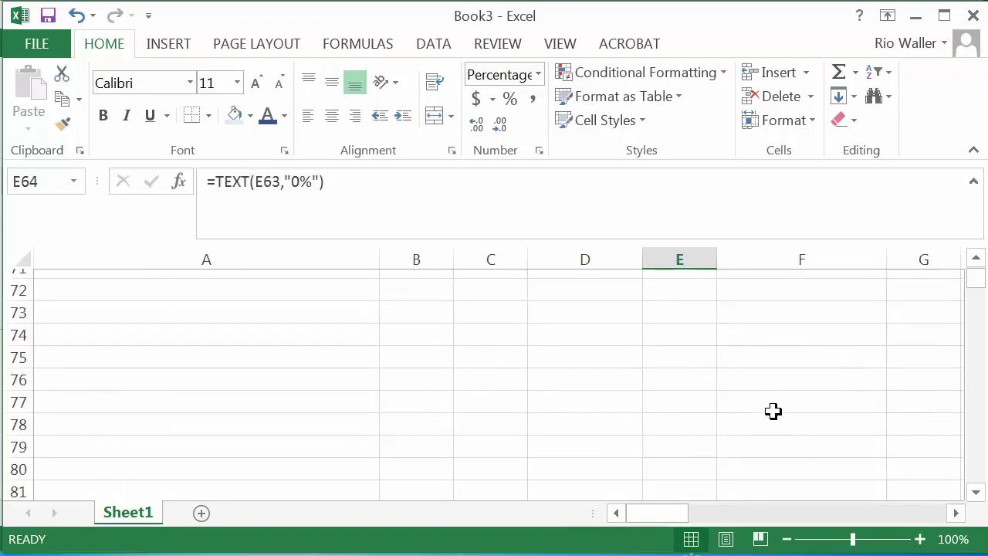
scroll(772, 411, up, 20)
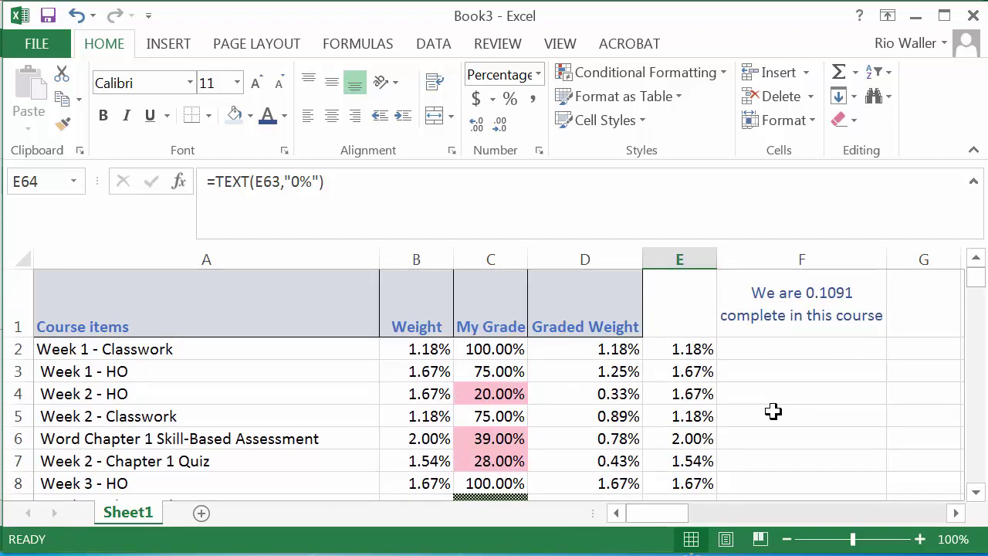
click(781, 314)
click(414, 182)
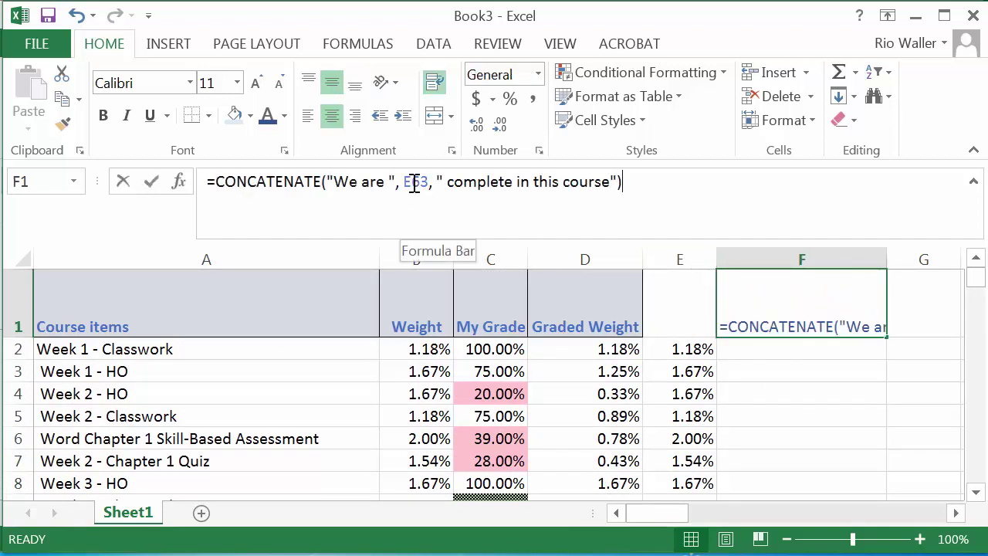
key(Right)
key(Right)
key(shift+Left)
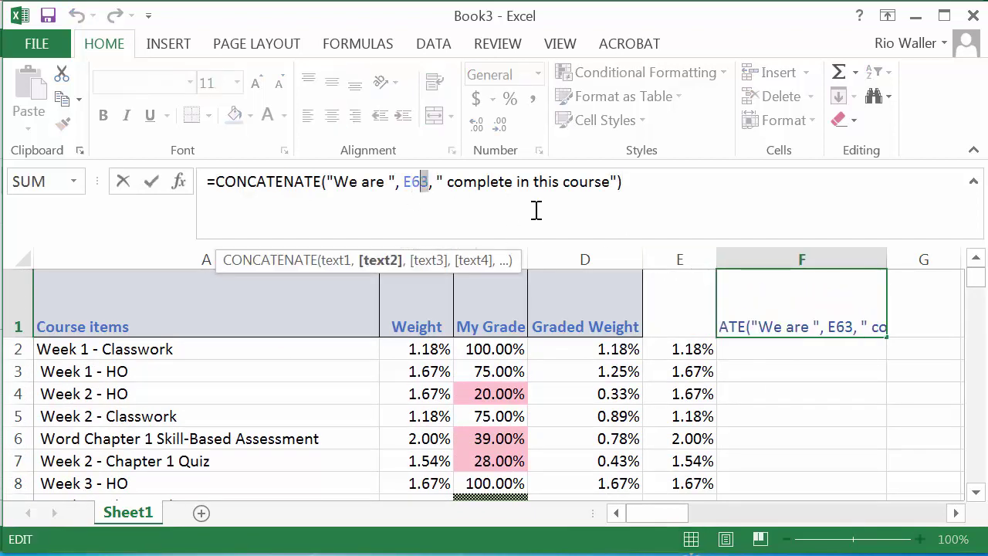
text(4)
key(Return)
key(Up)
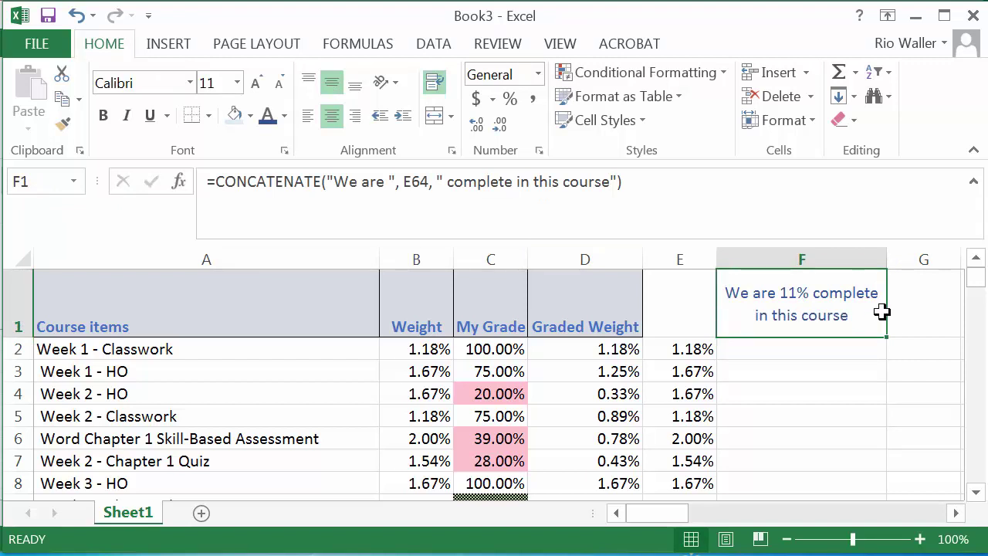
click(907, 321)
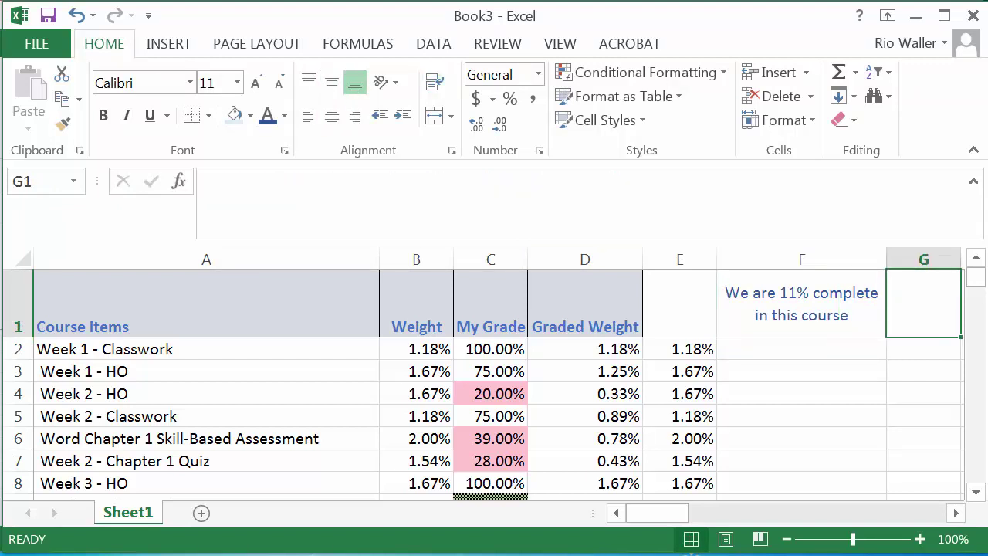
key(Left)
key(Right)
key(Right)
key(Left)
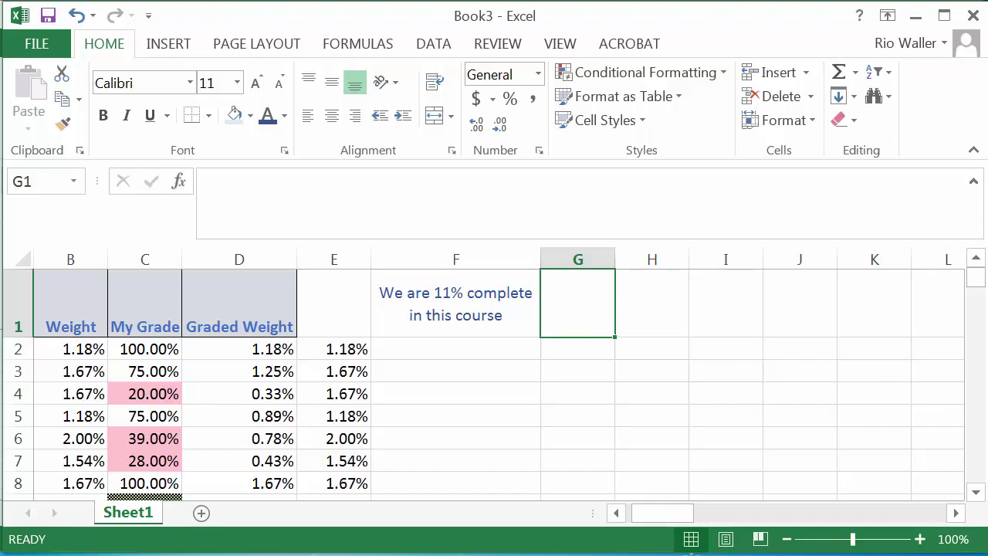
- Switch to the myGrade.xlsx workbook and examine the LOOKUP formula in H1 and the grading scale in columns L and M
key(super+Tab)
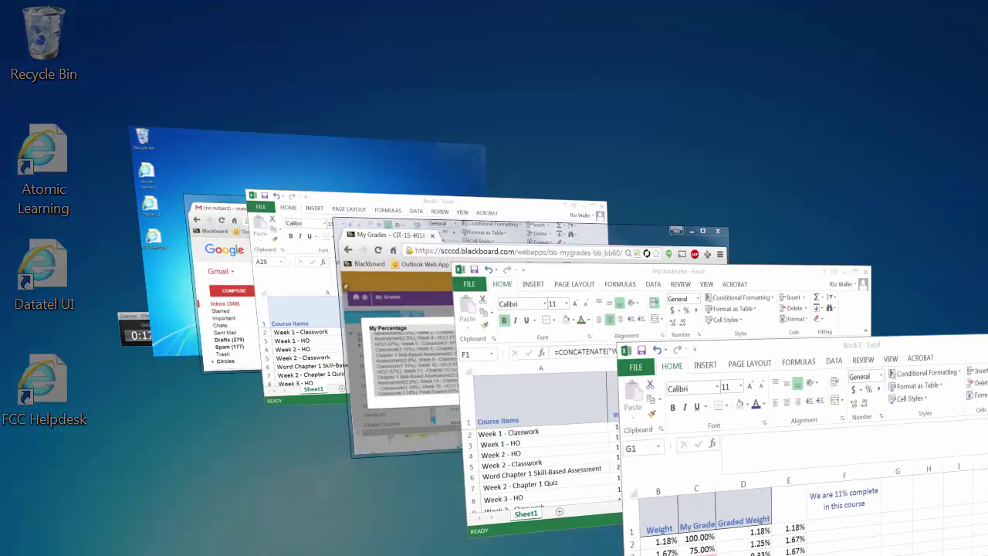
key(Tab)
click(881, 321)
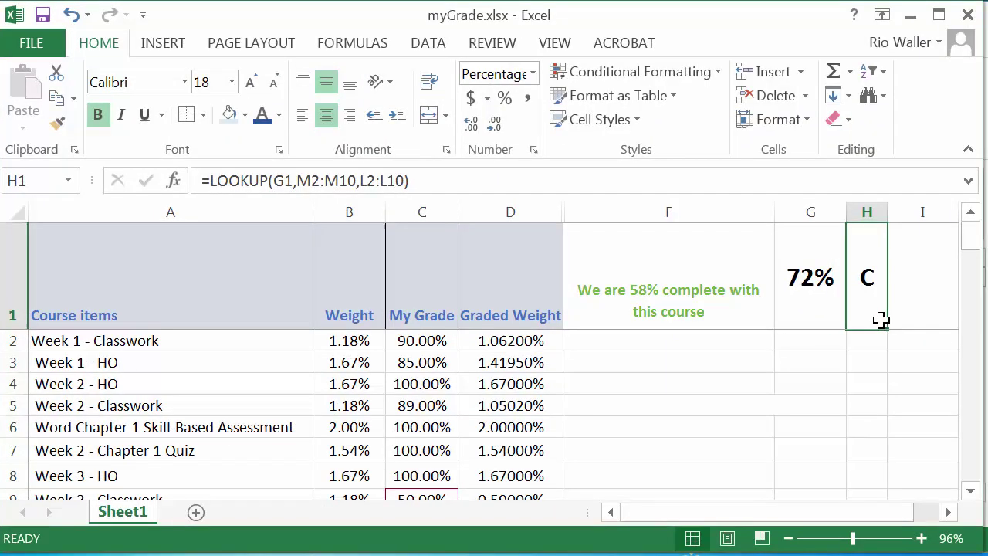
key(Right)
key(Right)
key(Right)
key(Right)
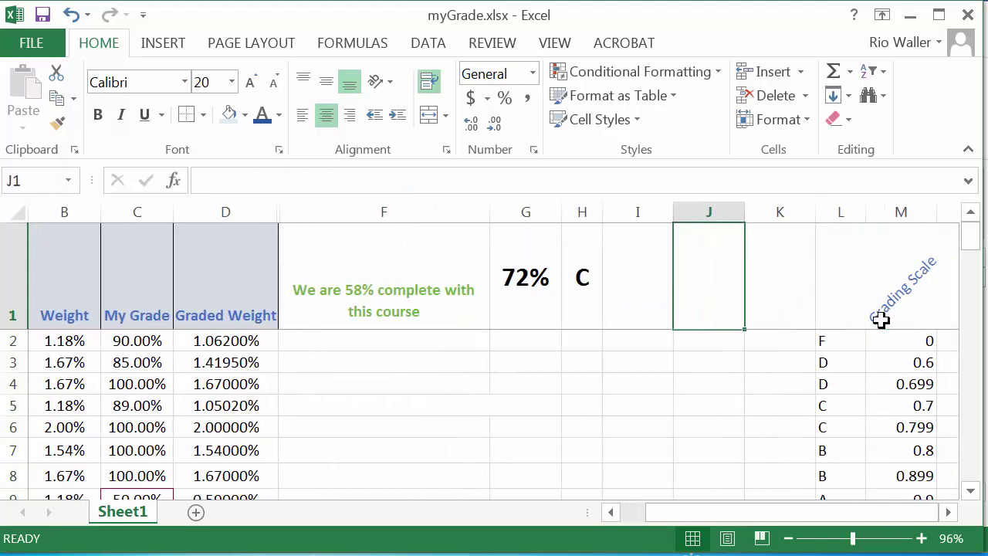
key(Down)
key(Down)
key(Up)
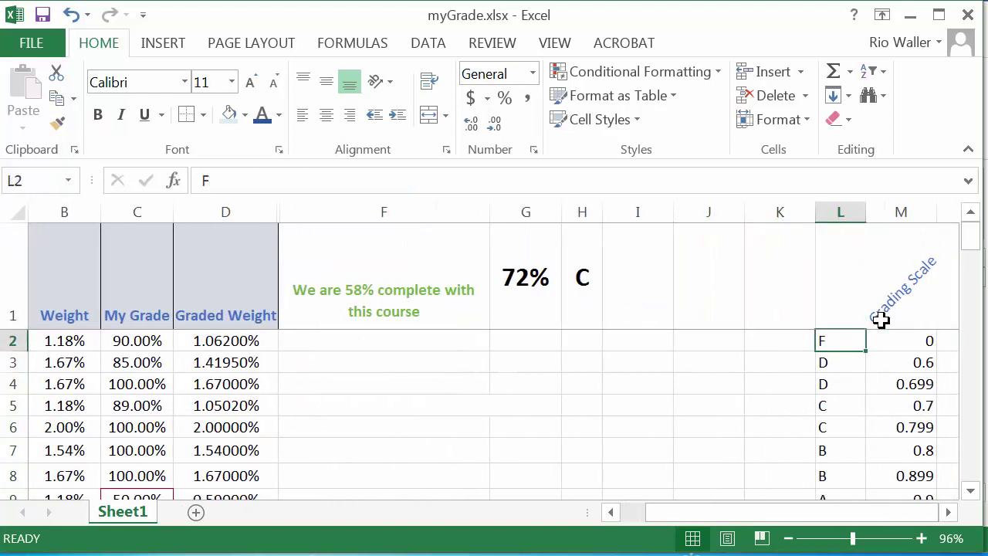
- Copy the grading scale letters and cutoffs in range L2:M10
key(shift+Right)
key(shift+Down)
key(shift+Down)
key(shift+Down)
key(shift+Down)
key(shift+Down)
key(shift+Down)
key(shift+Down)
key(shift+Down)
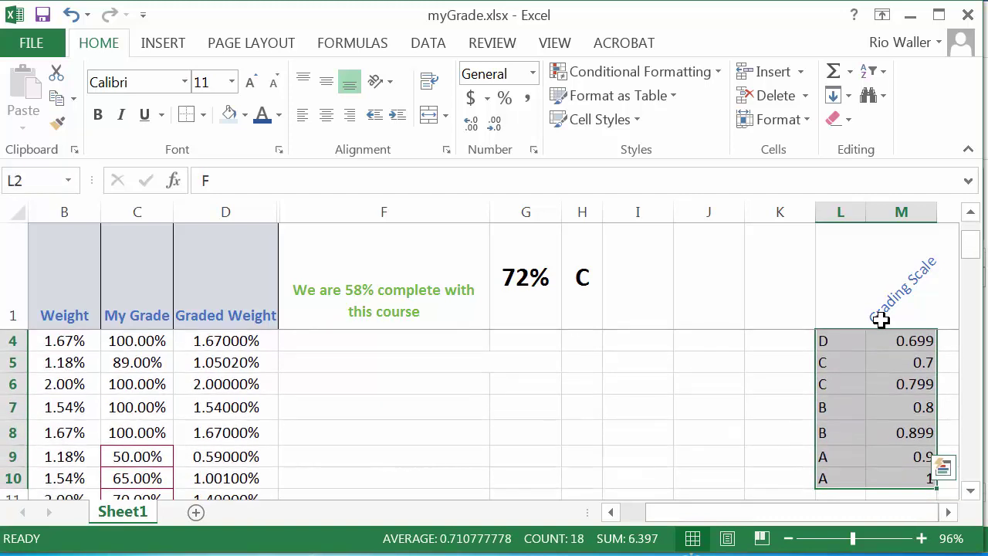
key(ctrl+c)
- Switch to the Book3 workbook and paste the grading scale starting at cell J2
key(super+Tab)
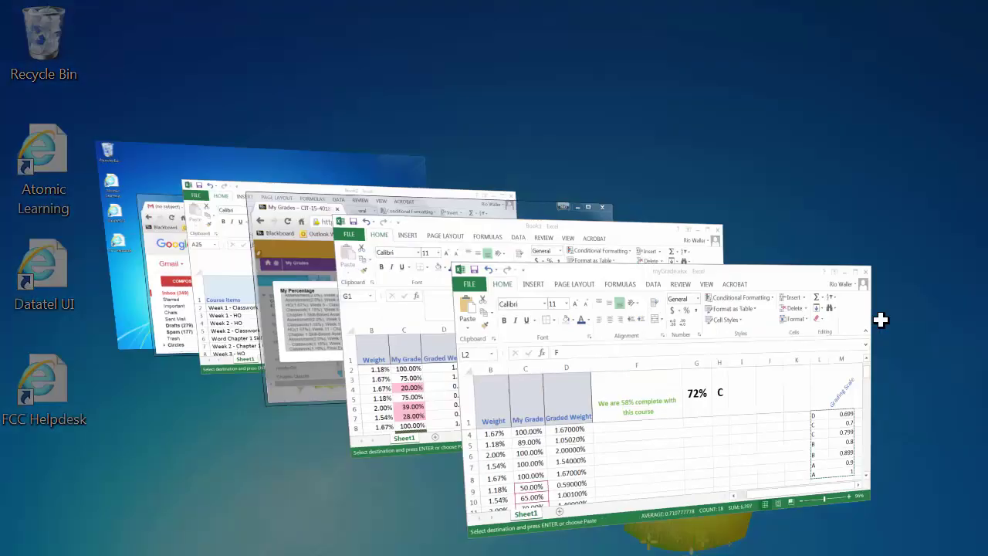
key(super+Tab)
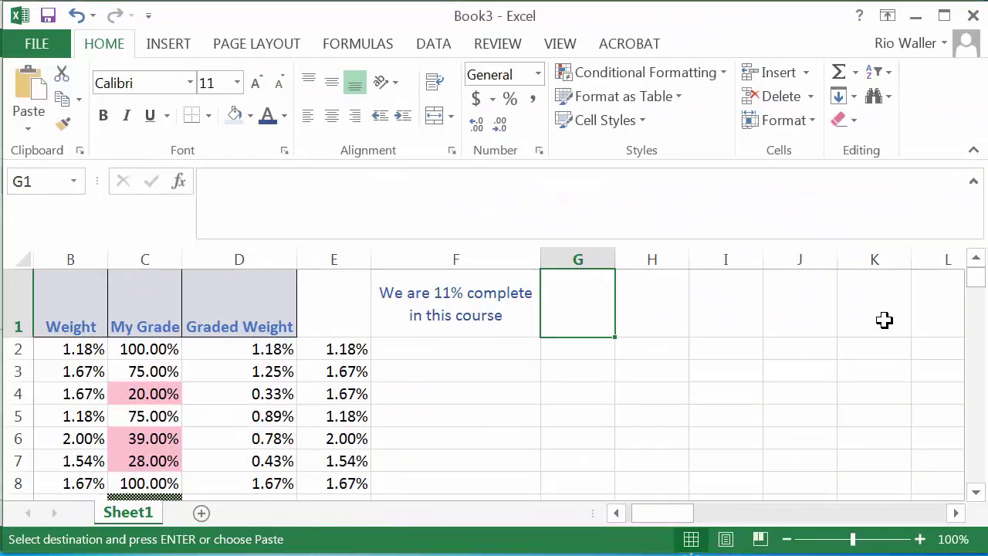
click(786, 355)
key(Left)
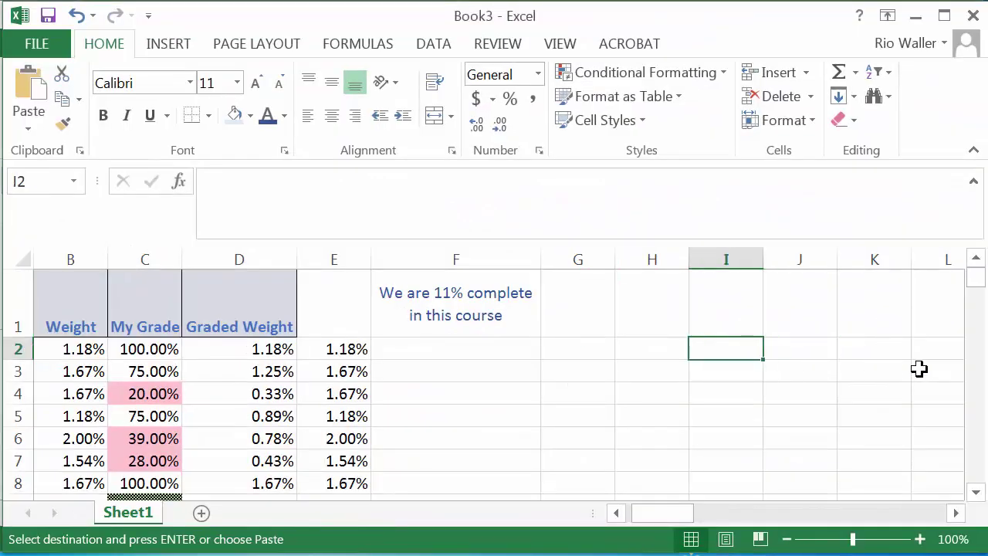
key(Right)
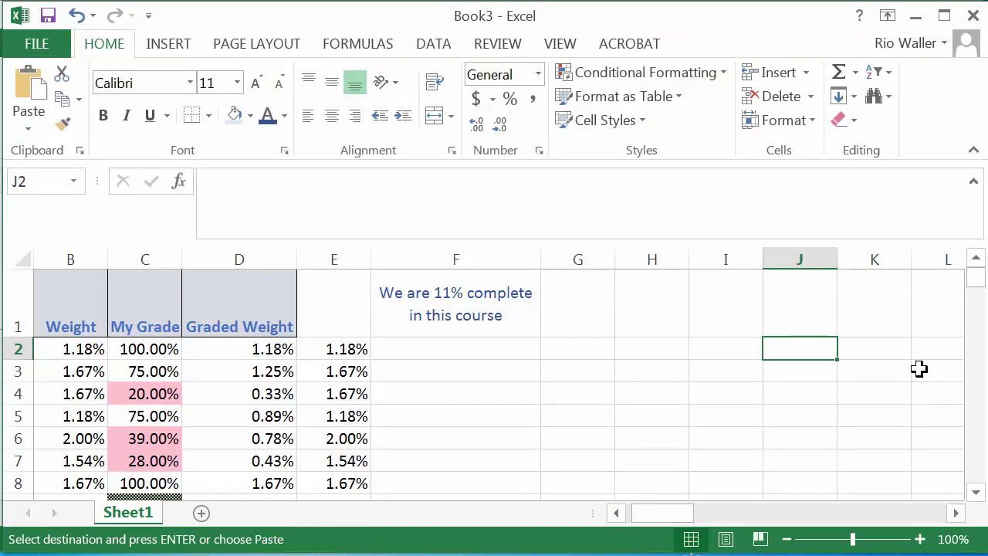
key(ctrl+v)
key(Left)
key(Right)
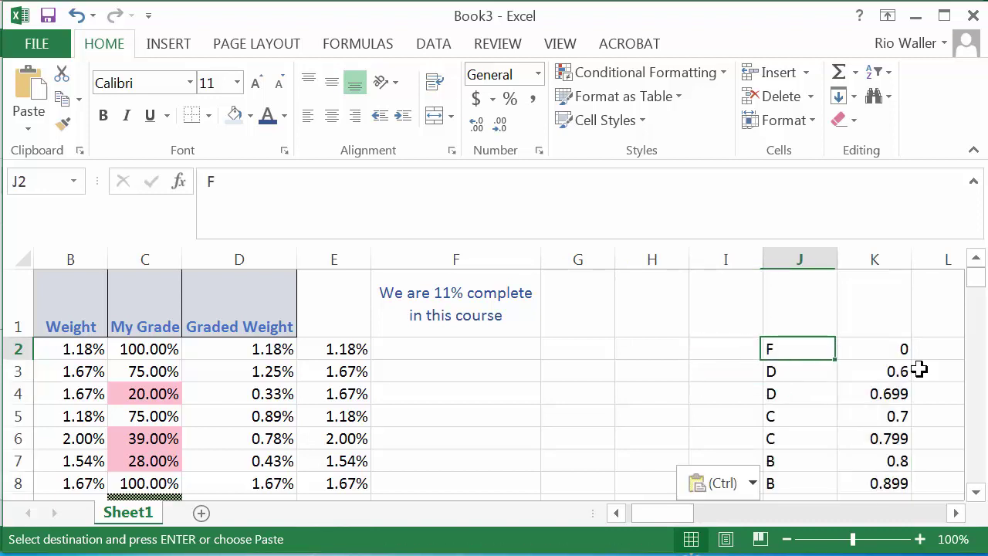
- Review the letter grades and their cutoff values in columns J and K, rows 2 to 10
key(Right)
key(Left)
key(Down)
key(Down)
key(Down)
key(Down)
key(Up)
key(Up)
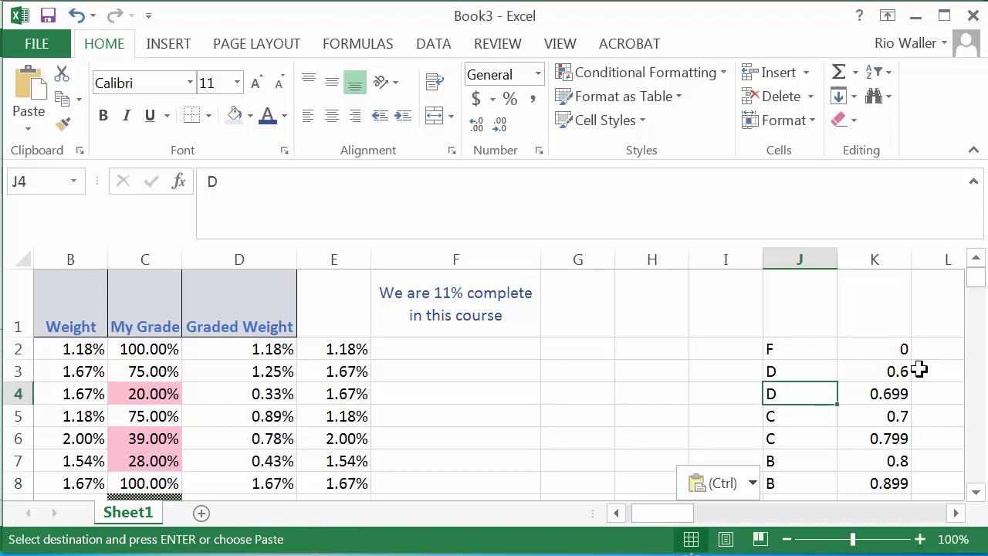
key(Up)
key(Left)
key(Left)
key(Right)
key(Right)
key(Right)
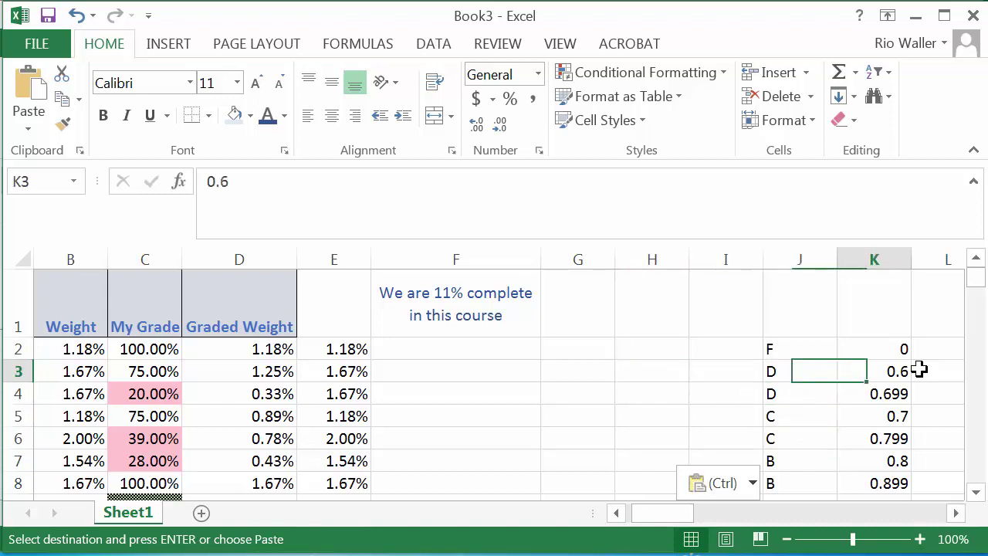
key(Left)
key(Right)
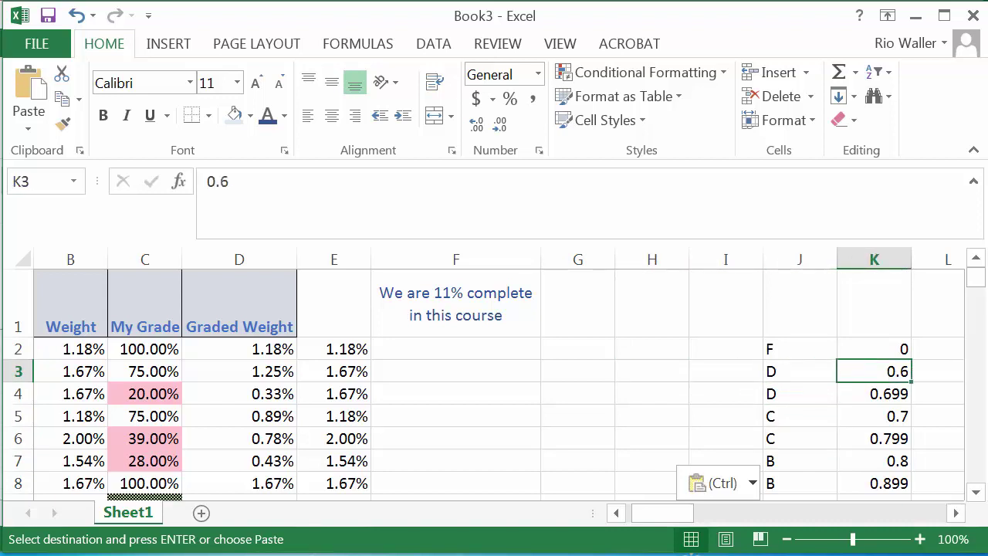
key(Down)
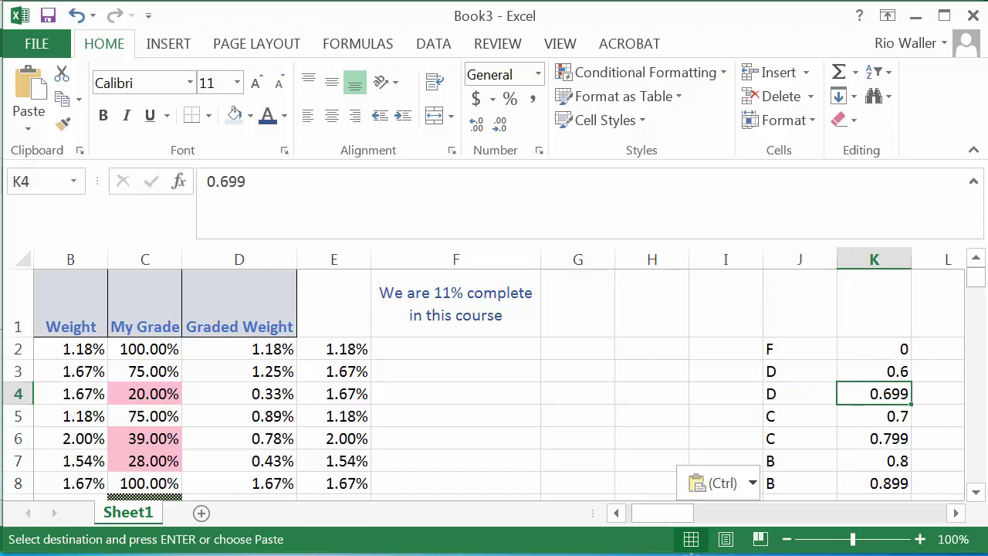
key(Down)
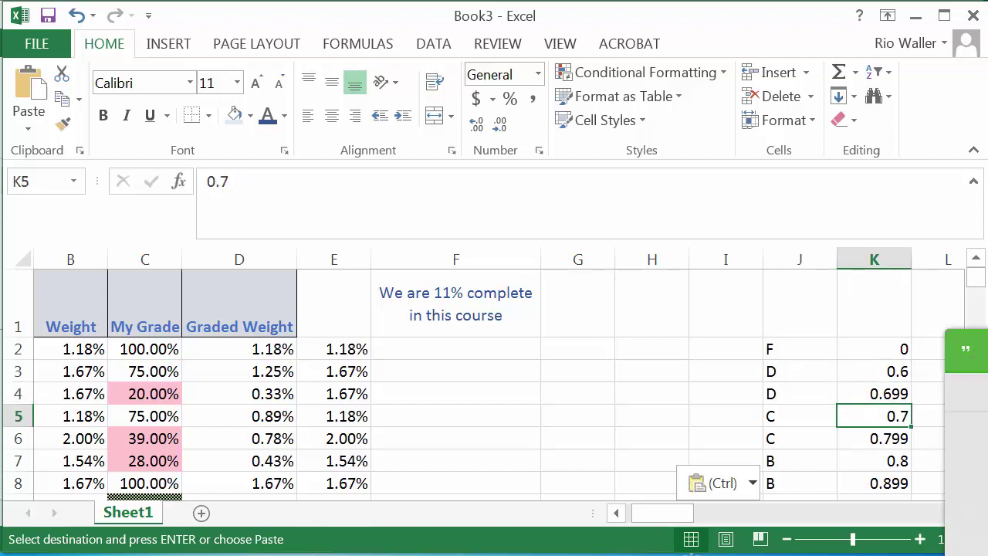
key(Down)
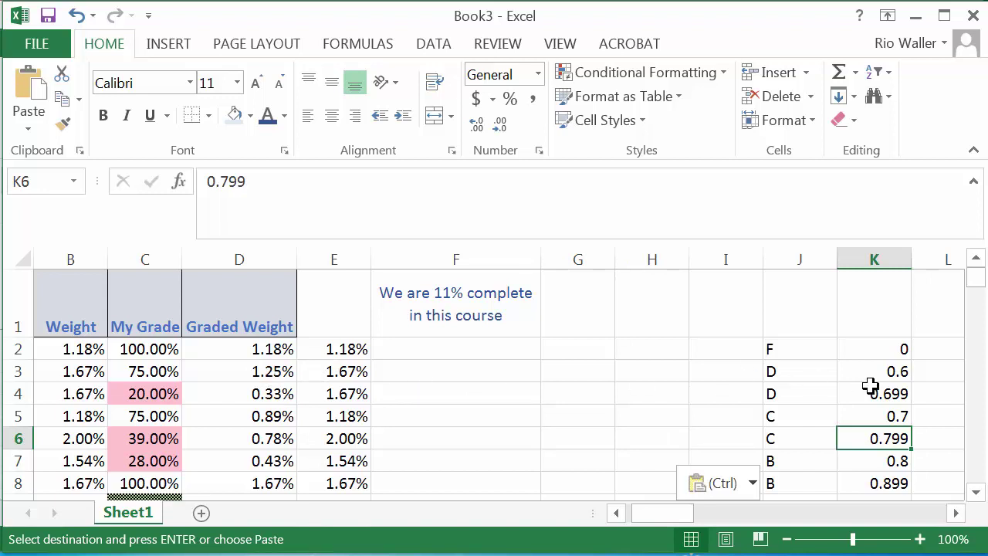
click(891, 461)
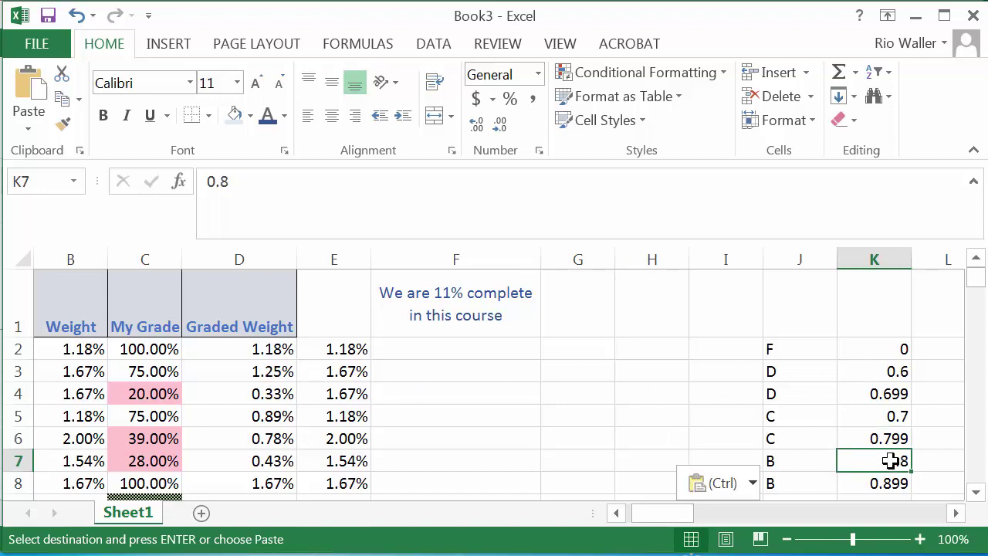
key(Down)
key(Down)
key(Down)
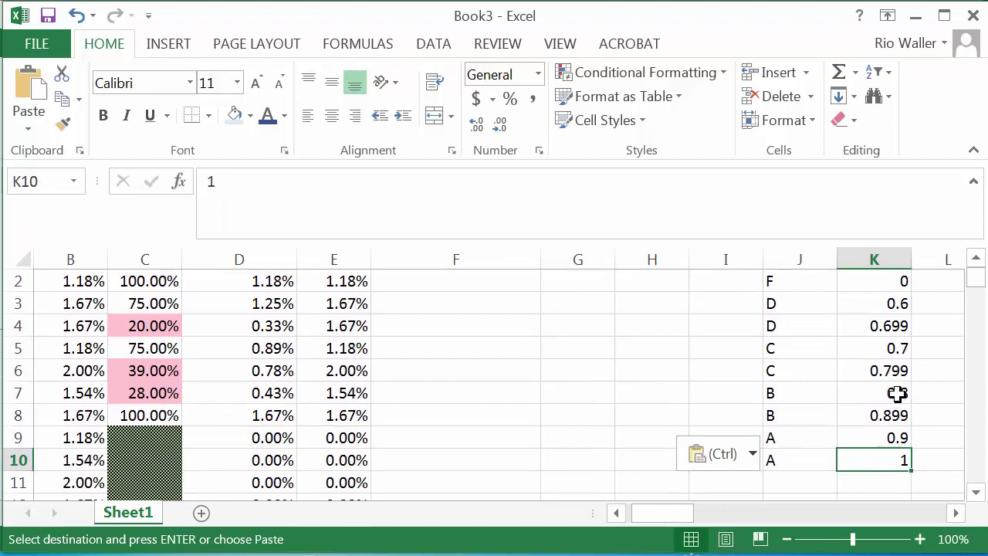
key(Up)
key(Up)
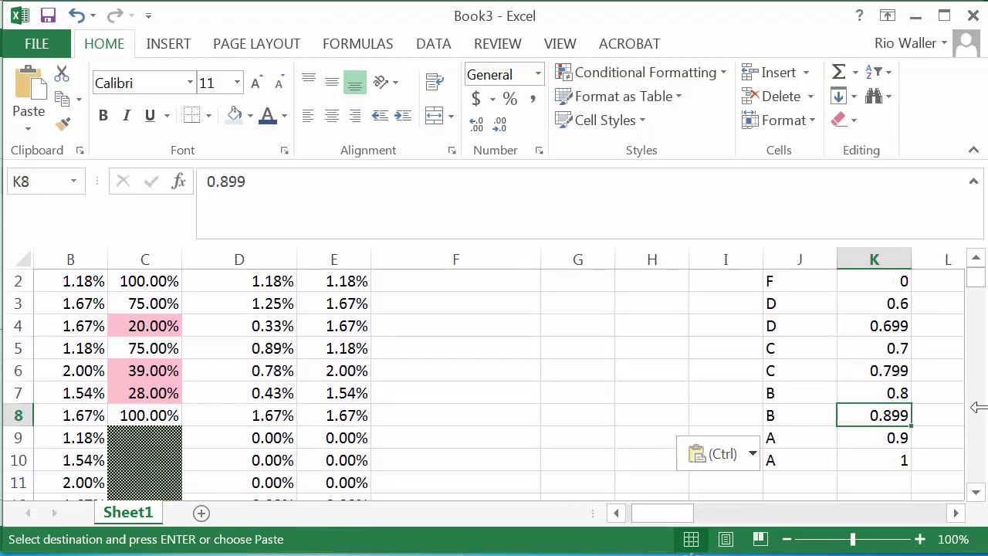
key(Down)
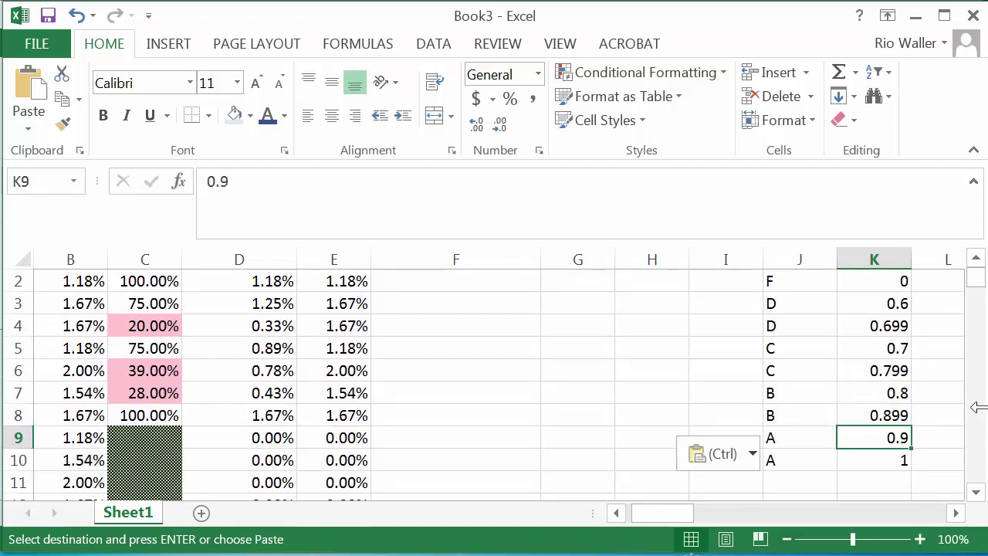
key(Down)
key(Left)
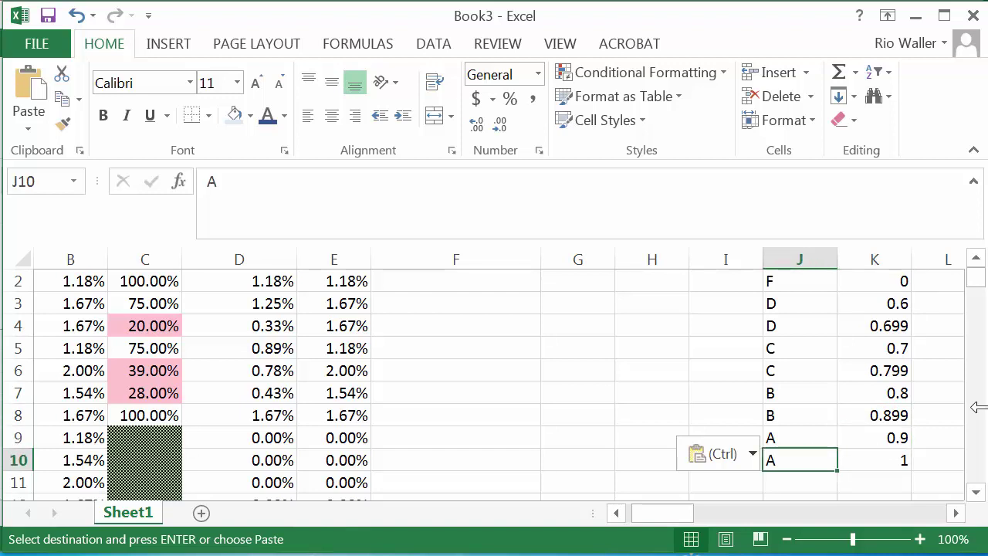
key(Up)
key(Up)
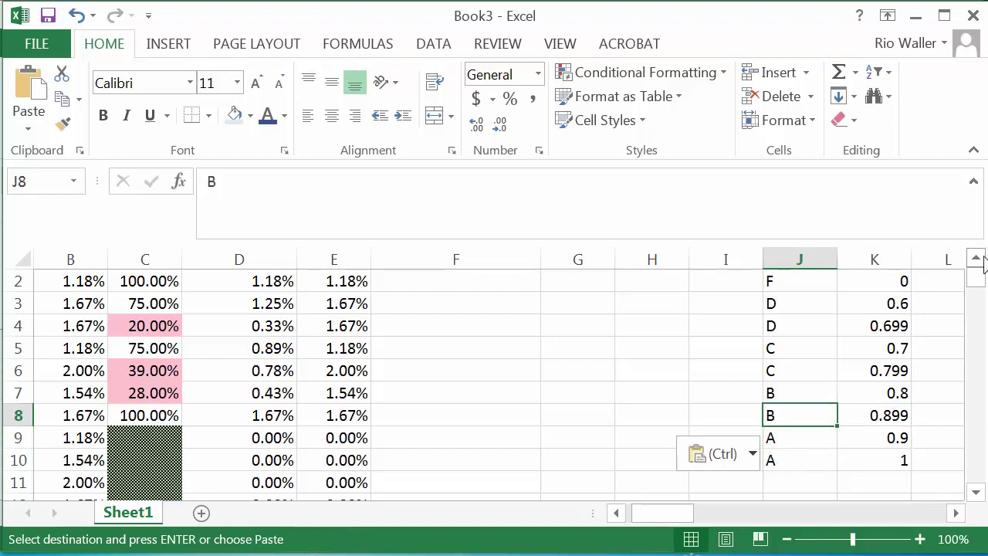
click(975, 260)
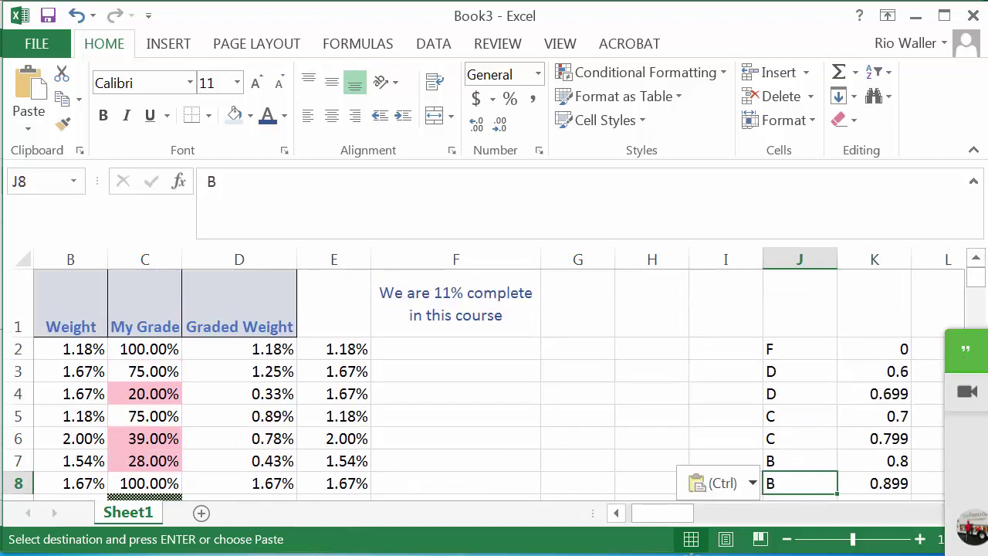
- Try to copy the current percentage formula from F63 into cell G1
click(584, 327)
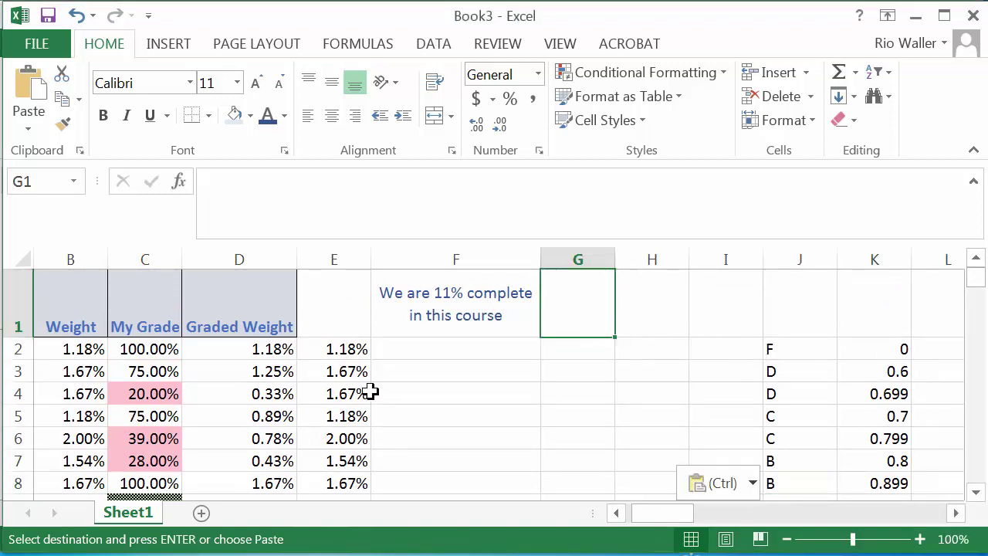
scroll(370, 392, down, 1)
scroll(370, 392, down, 17)
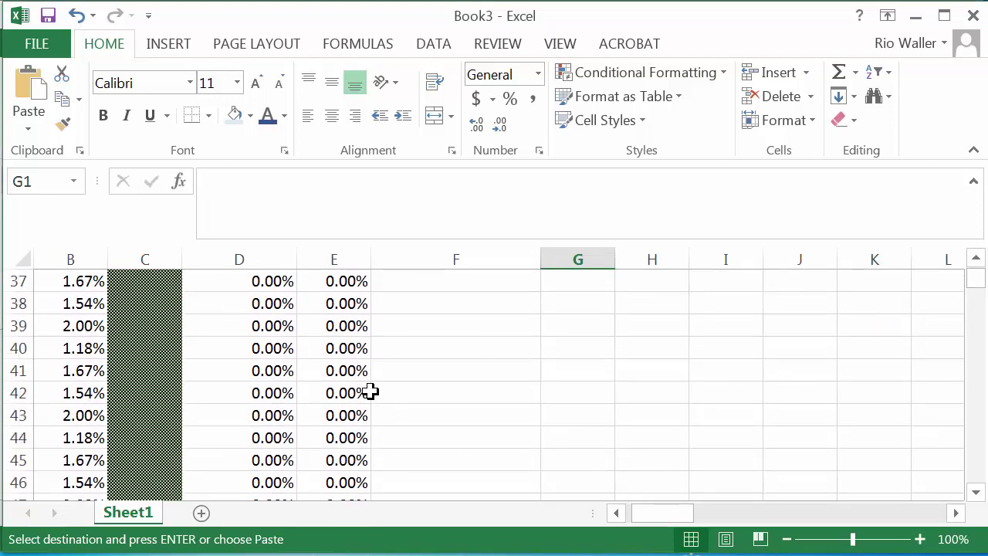
scroll(370, 392, down, 3)
click(419, 325)
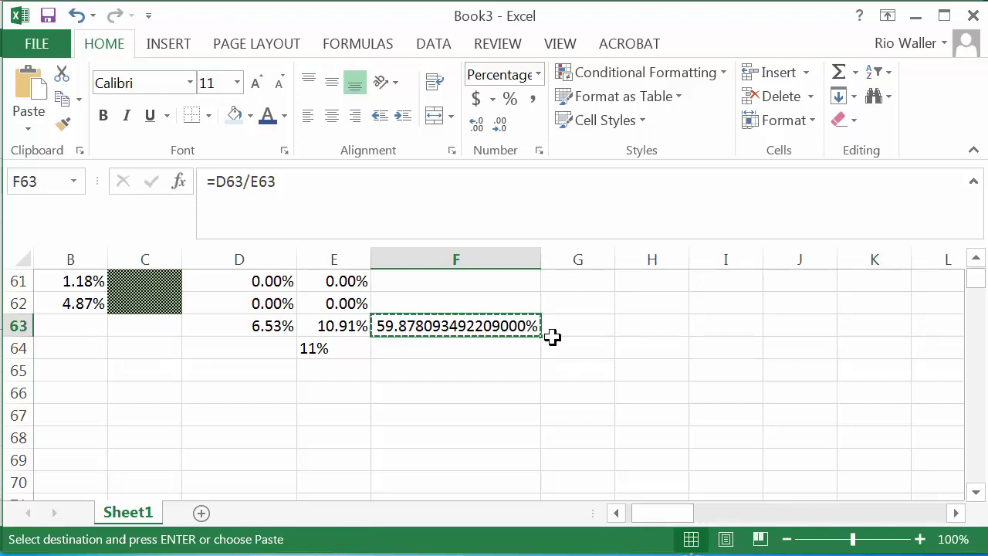
scroll(552, 336, up, 15)
scroll(552, 336, up, 5)
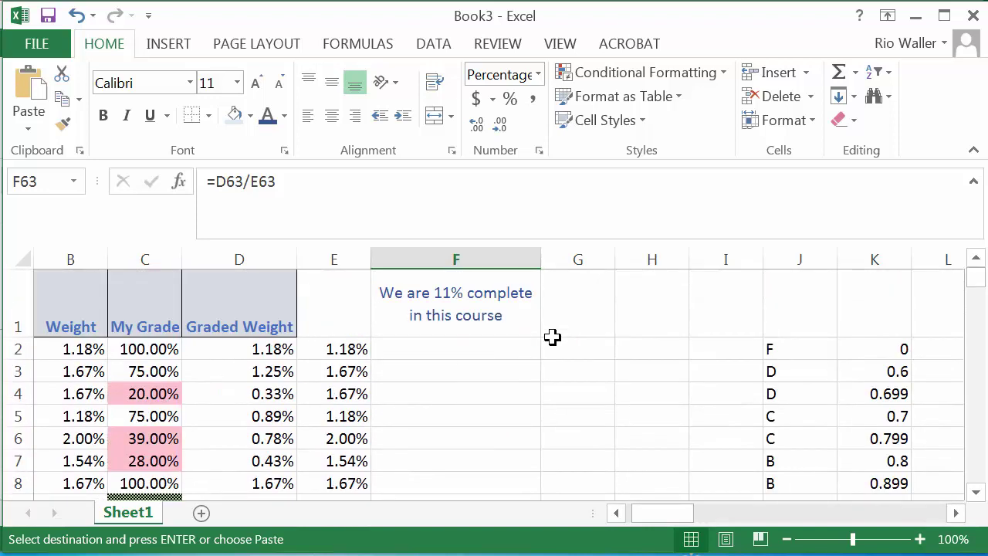
click(588, 303)
text(=E1/F1)
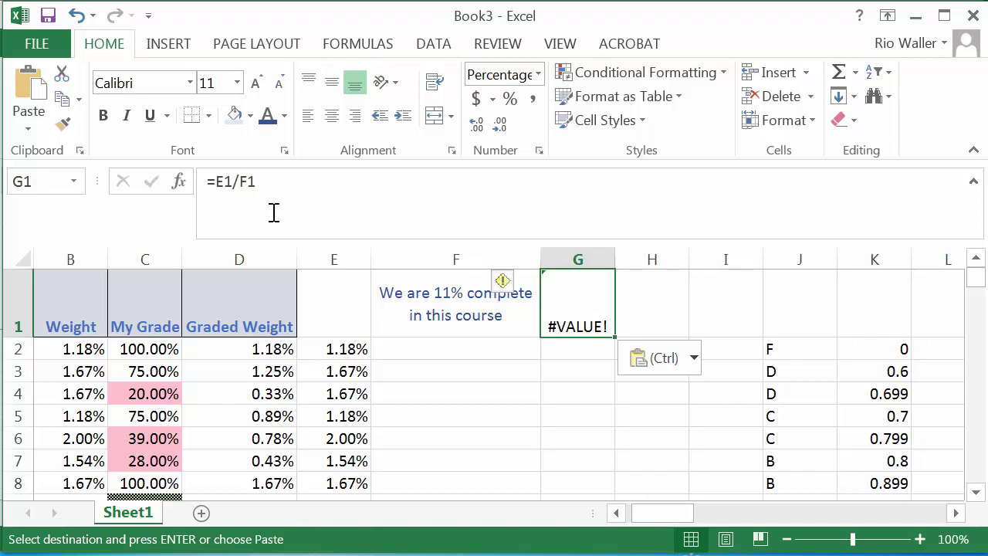
- Replace the formula in G1 with a reference to the graded weight total in D63
drag(274, 182, 155, 179)
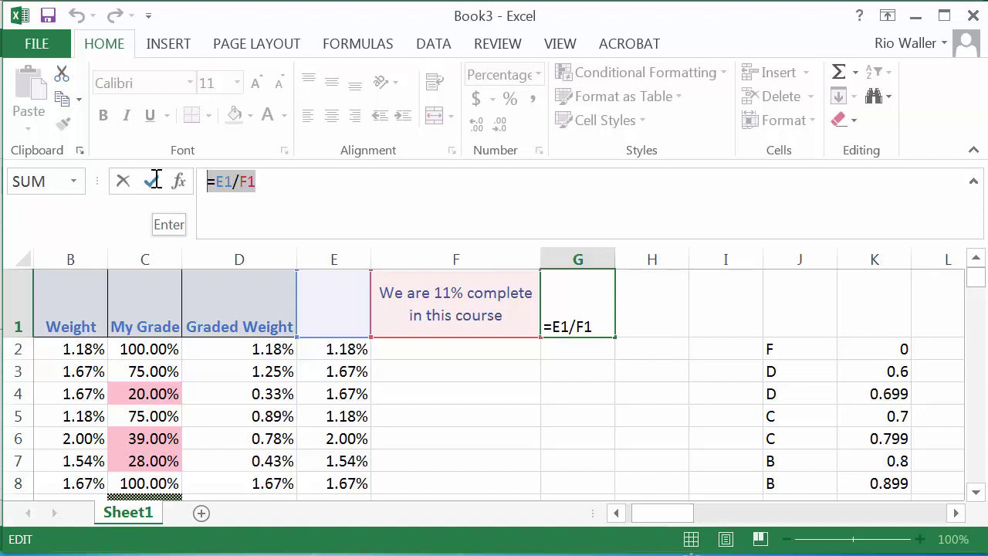
text(=)
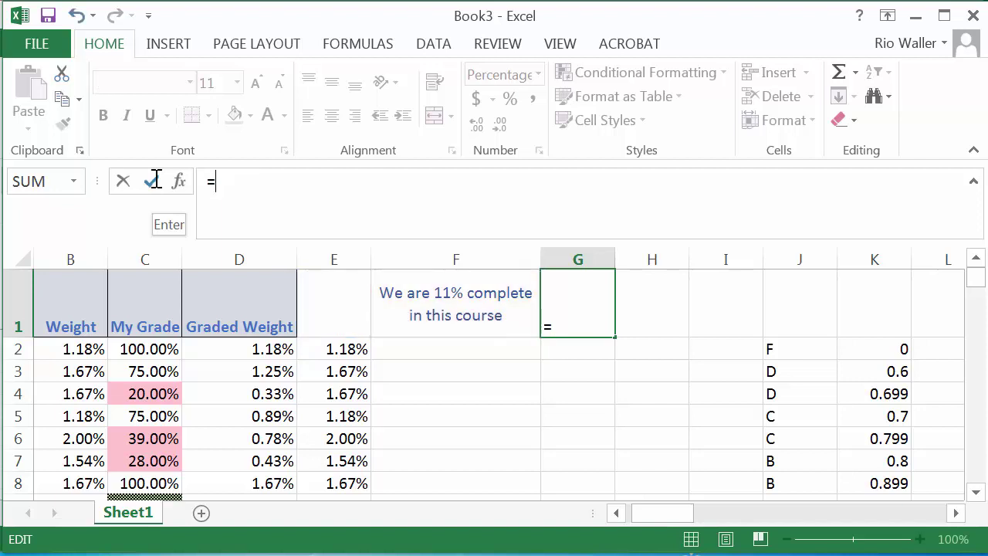
click(423, 369)
text(=)
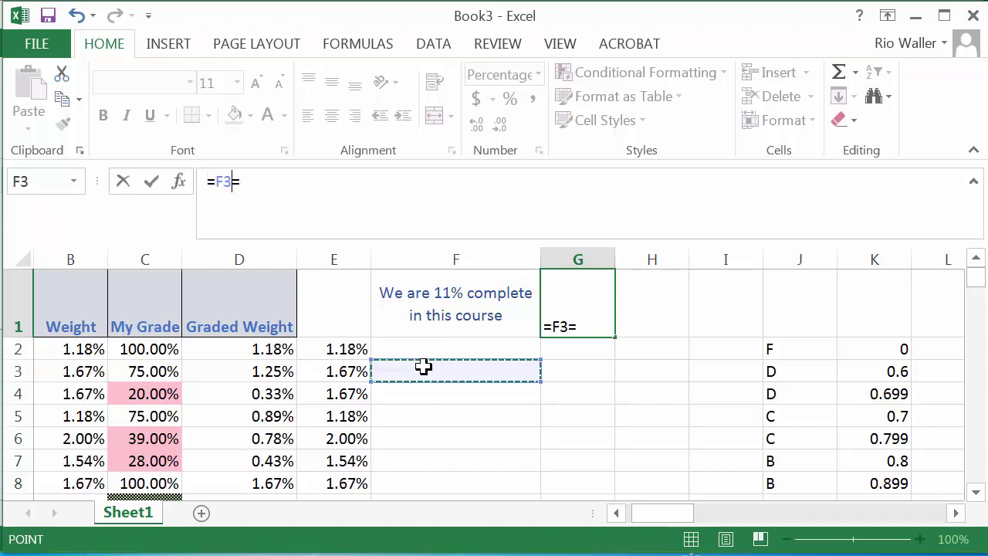
key(Left)
key(Down)
key(Down)
key(Down)
key(Down)
key(Down)
key(Down)
key(Down)
key(Down)
key(Down)
key(Down)
key(Down)
key(Down)
key(Down)
key(Down)
key(Down)
key(Down)
key(Down)
key(Down)
key(Down)
key(Down)
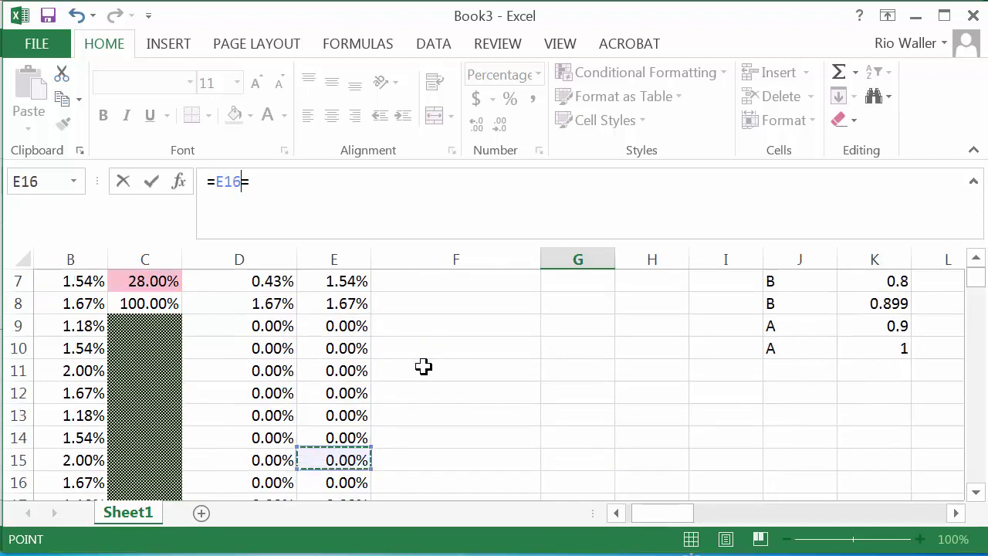
key(Down)
key(Down)
key(Down)
key(Down)
key(Down)
key(Down)
key(Down)
key(Down)
key(Down)
key(Down)
key(Down)
key(Down)
key(Down)
key(Down)
key(Down)
key(Down)
key(Down)
key(Down)
key(Down)
key(Down)
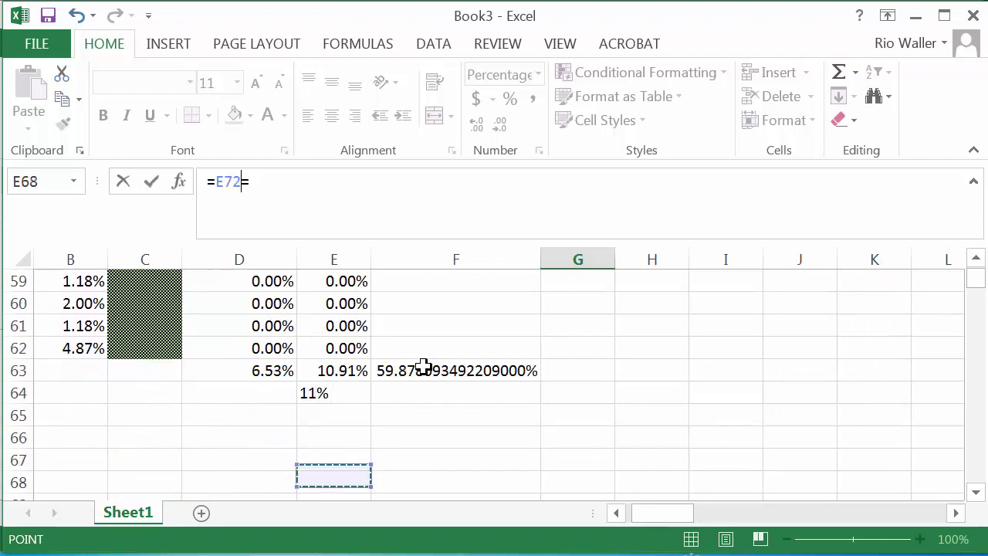
key(Up)
key(Up)
key(Up)
key(Up)
key(Up)
key(Up)
key(Up)
key(Up)
key(Up)
key(Up)
key(Up)
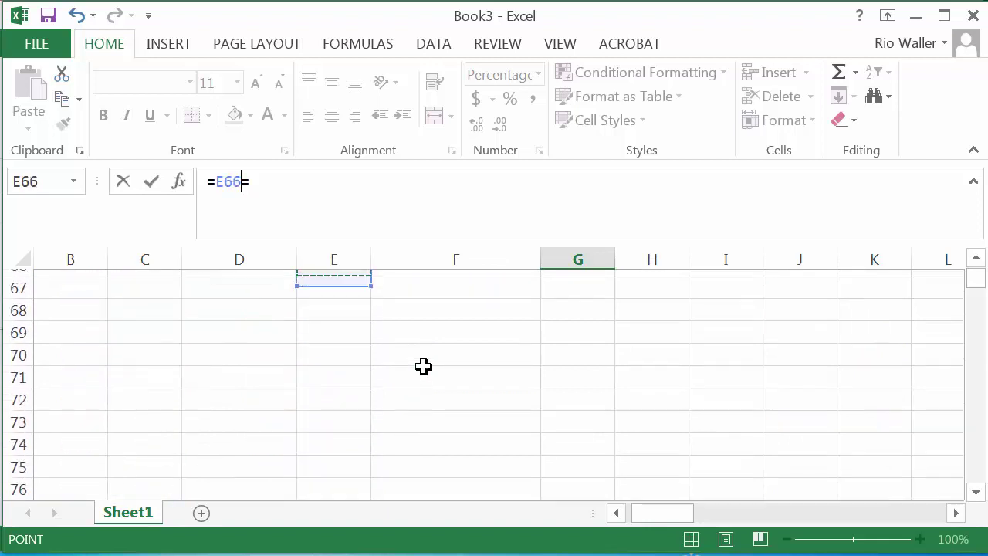
key(Up)
key(Up)
key(Up)
key(Down)
key(Down)
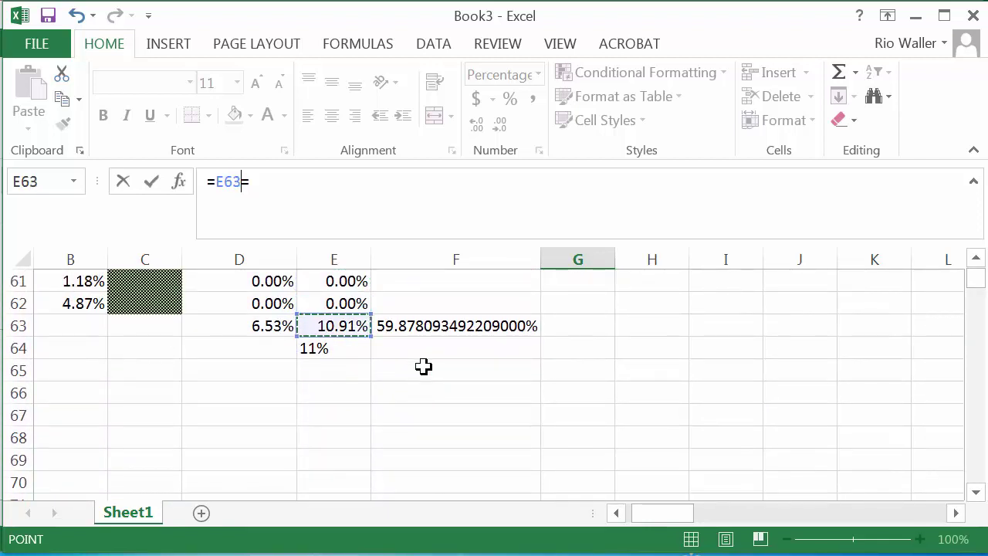
key(Left)
key(Right)
key(Left)
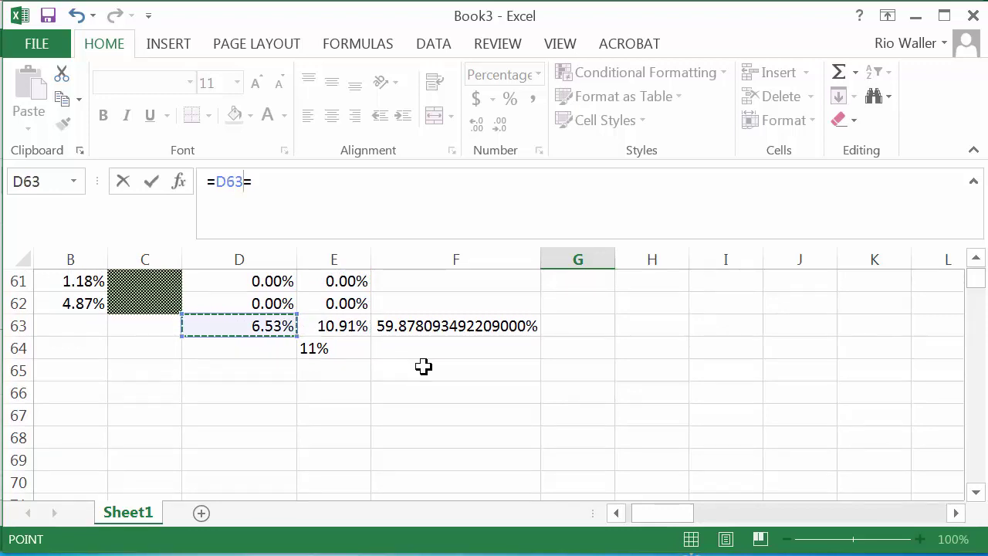
- Complete the formula in G1 as =D63/E63, dividing the graded weight total by the completed weight total
text(/)
key(ctrl+Up)
key(Right)
key(Left)
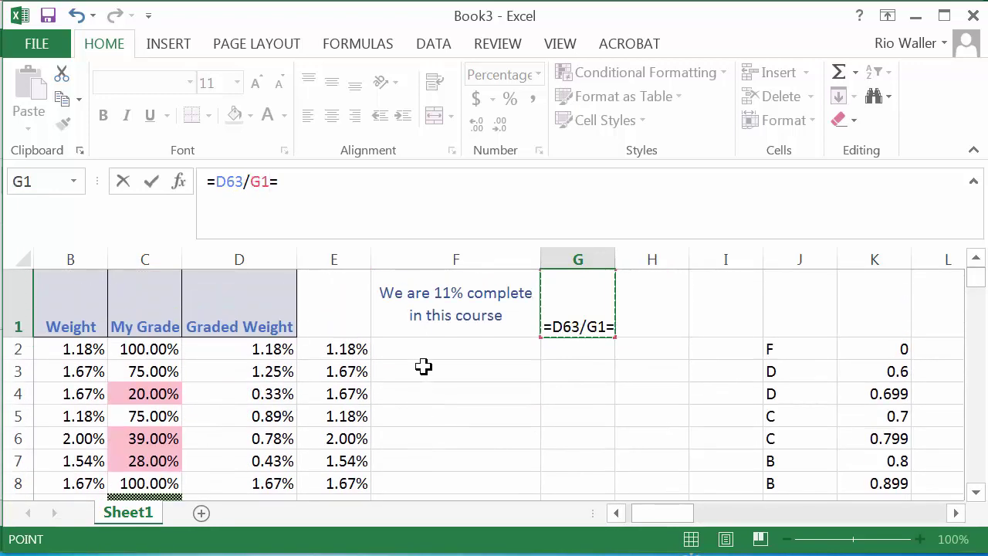
key(Left)
key(Left)
key(Down)
key(Down)
key(Down)
key(Down)
key(Down)
key(Down)
key(Down)
key(Down)
key(Down)
key(Down)
key(Down)
key(Down)
key(Down)
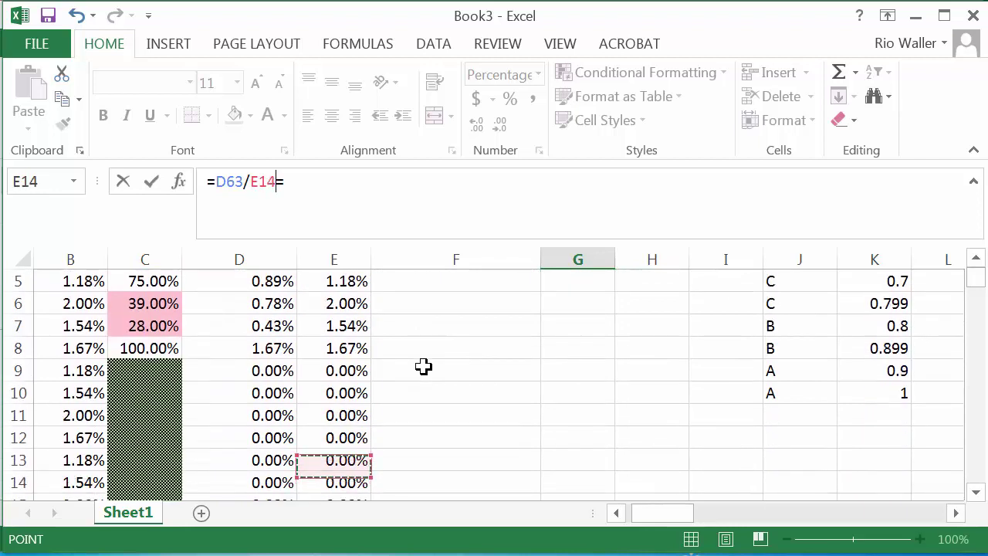
key(Down)
key(Down)
key(Down)
key(Down)
key(Down)
key(Down)
key(Down)
key(Down)
key(Down)
key(Down)
key(Down)
key(Down)
key(Down)
key(Down)
key(Down)
key(Down)
key(Down)
key(Down)
key(Down)
key(Down)
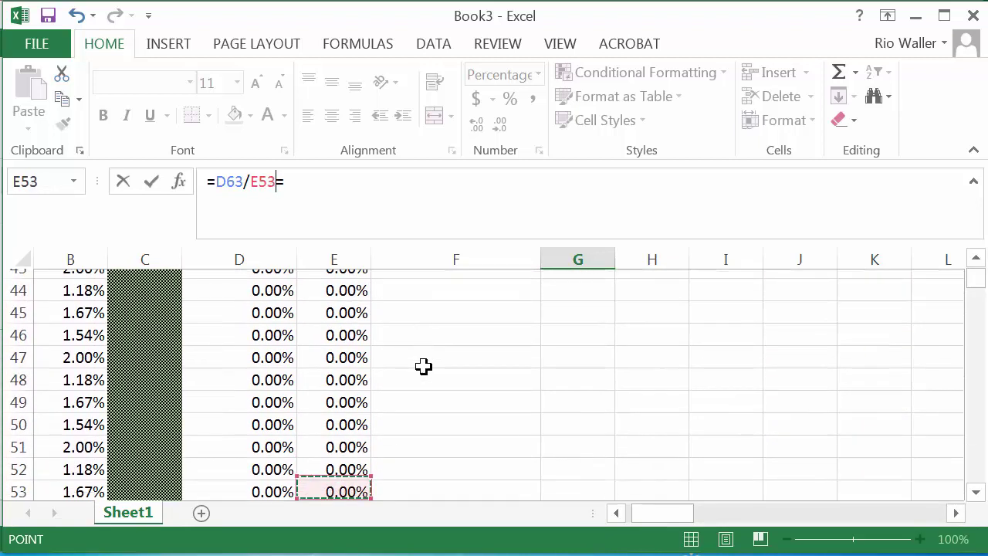
key(Down)
key(Down)
key(Down)
key(Down)
key(Down)
key(Down)
key(Down)
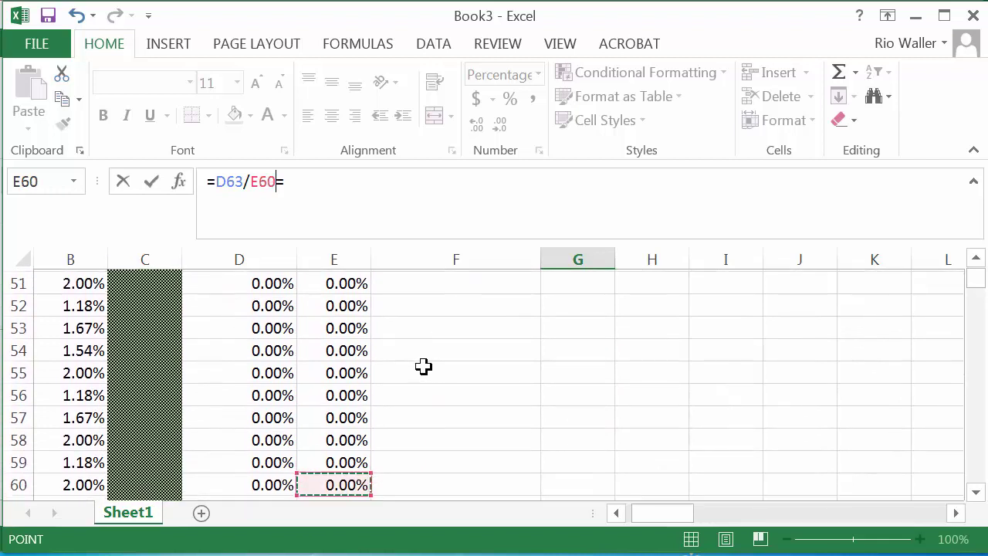
key(Down)
key(Down)
key(Down)
key(Down)
key(Up)
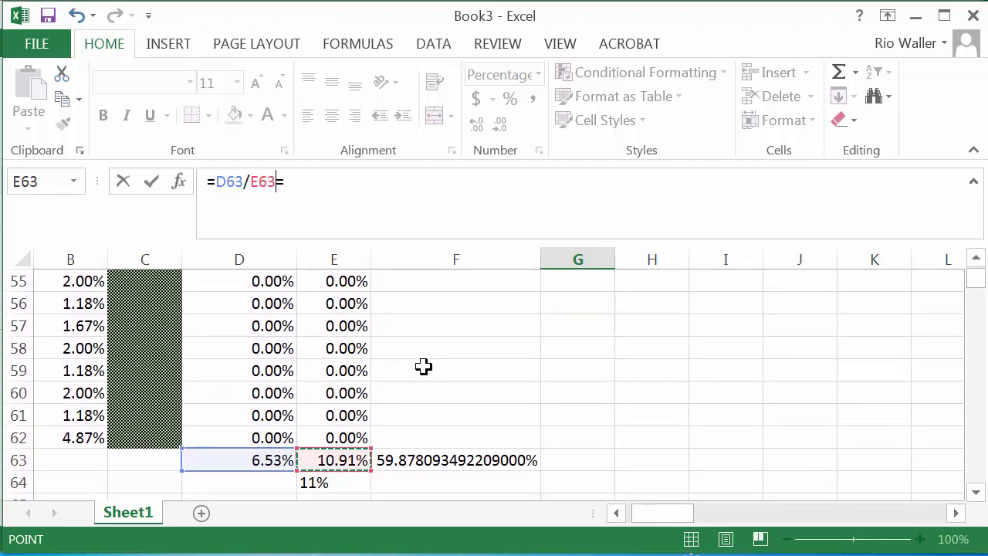
key(Return)
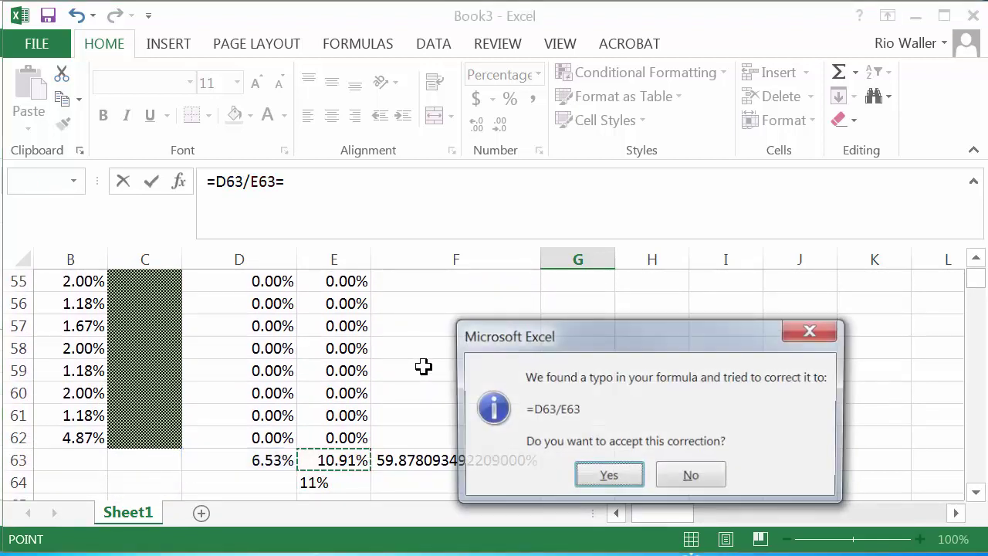
key(Return)
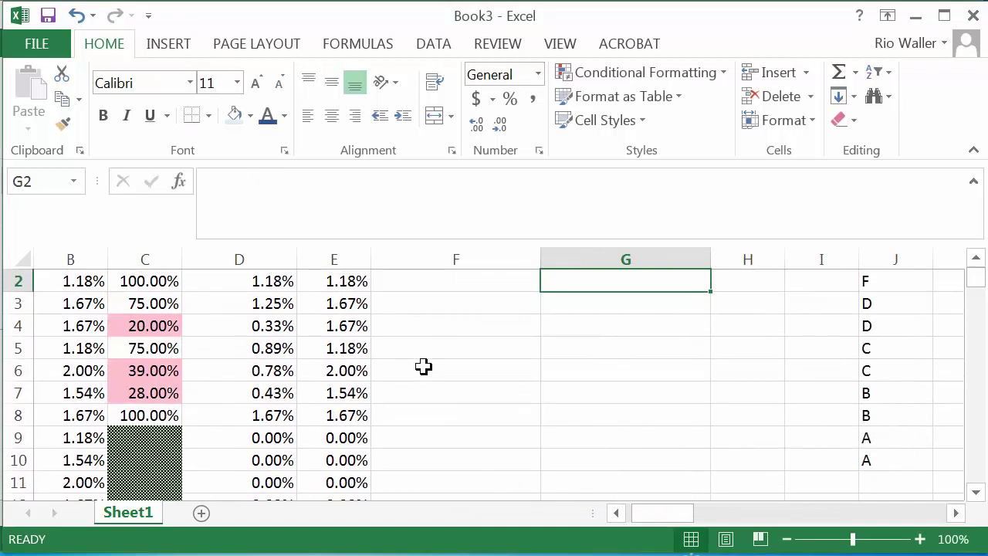
click(601, 313)
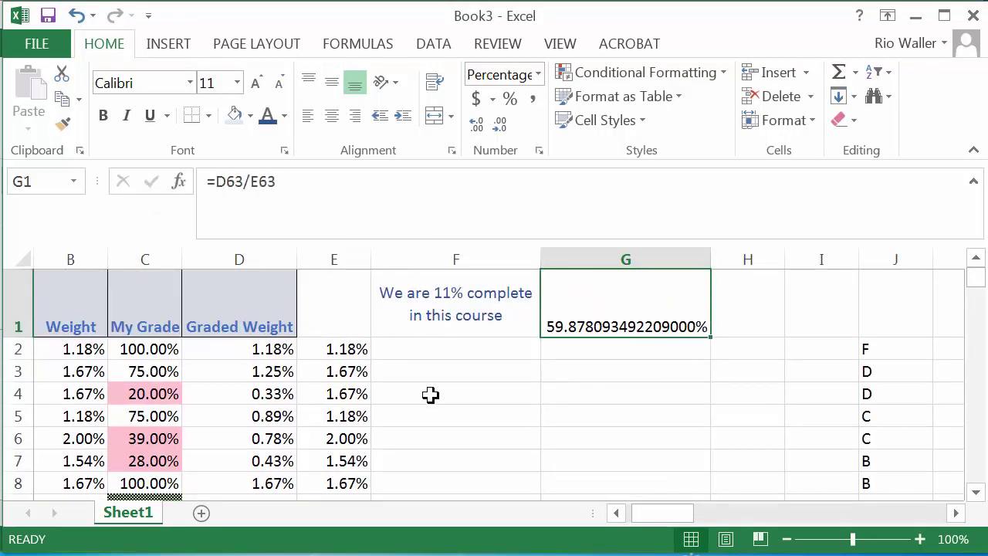
- Clear the duplicate current percentage formula from cell F63
scroll(429, 395, down, 16)
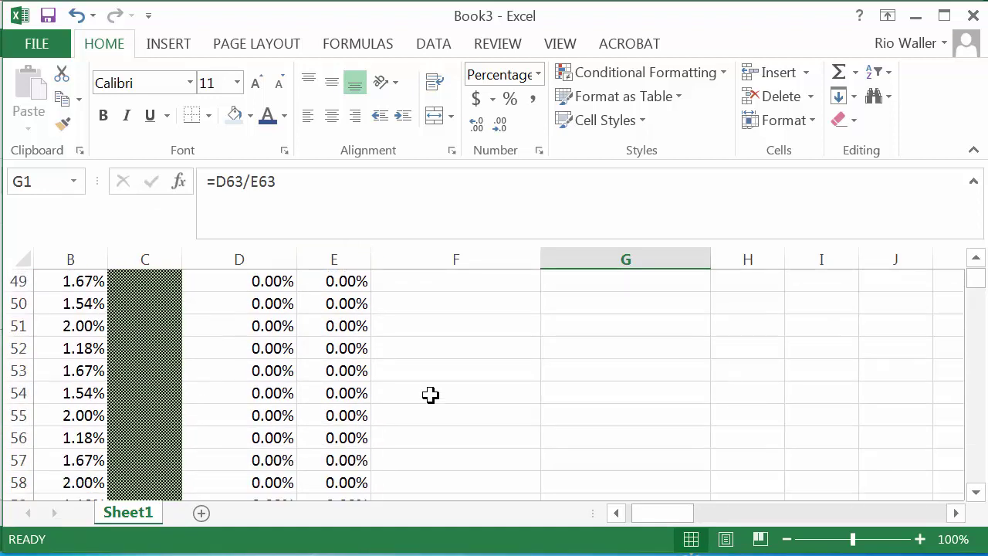
scroll(430, 394, down, 4)
scroll(430, 394, up, 2)
scroll(430, 401, down, 1)
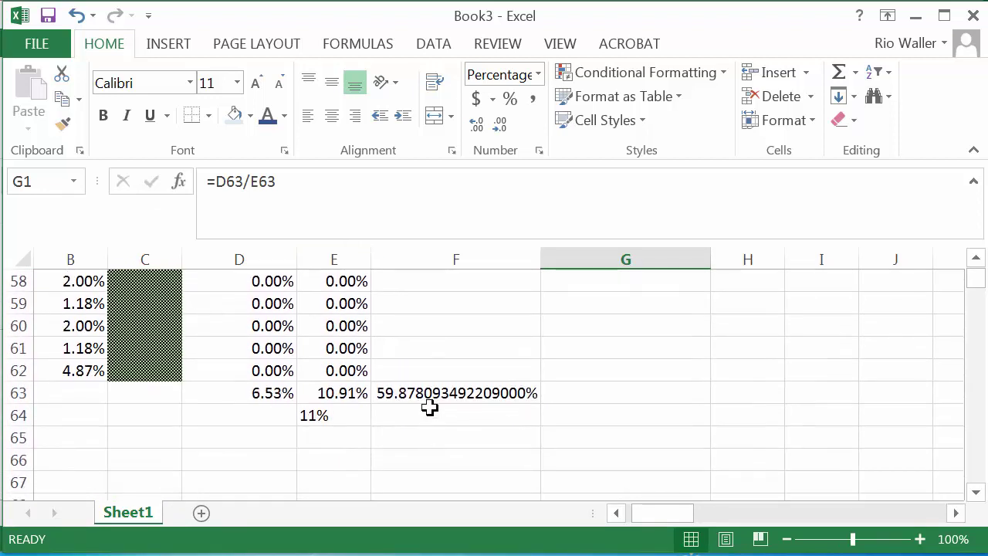
click(430, 394)
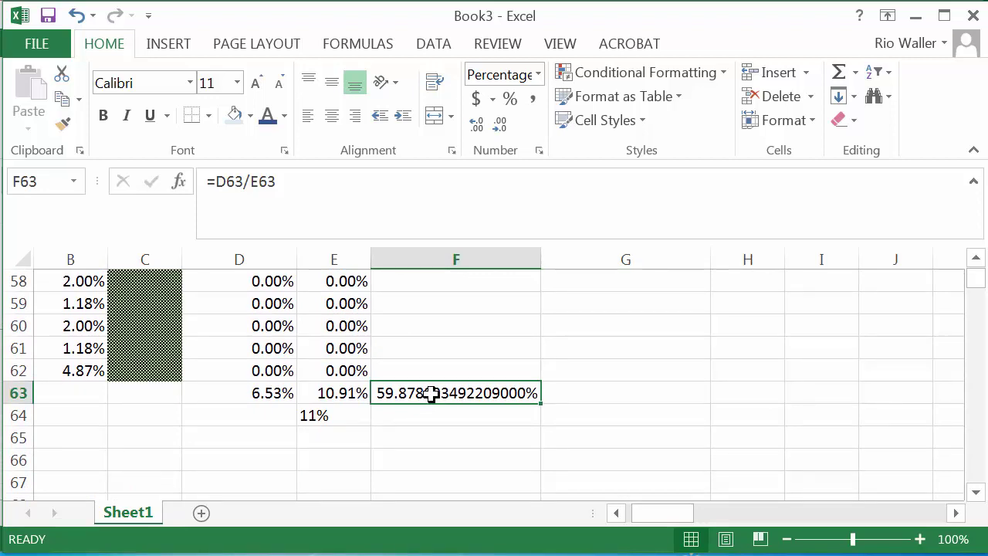
key(BackSpace)
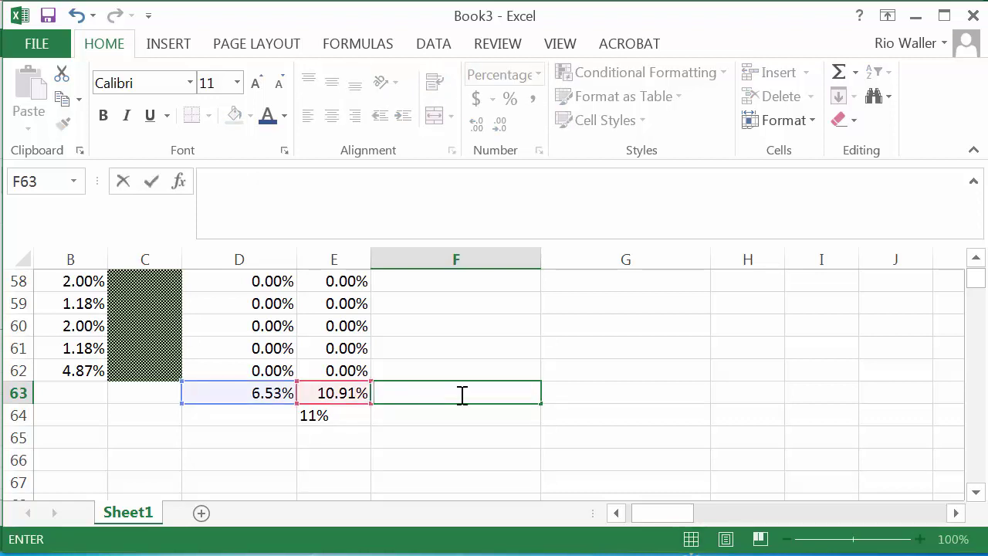
key(Return)
click(479, 388)
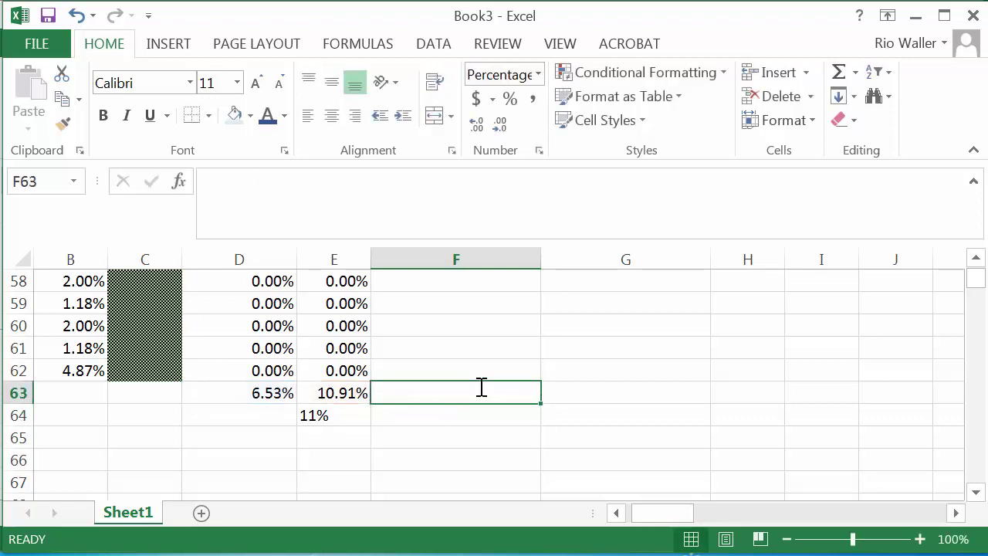
- Copy the two-decimal percentage formatting from E2 onto the current percentage in G1
scroll(479, 386, up, 12)
scroll(478, 385, up, 7)
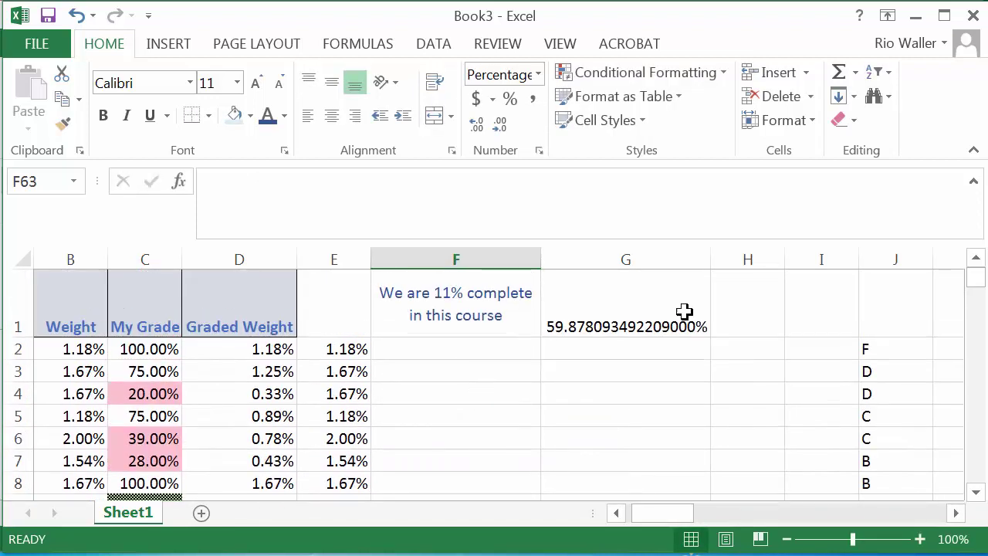
click(657, 317)
click(353, 348)
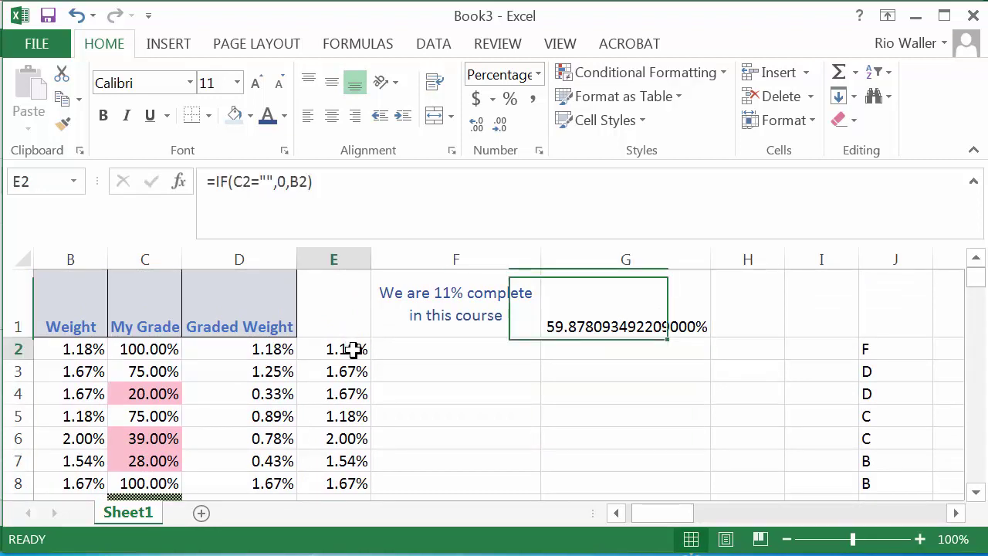
click(63, 126)
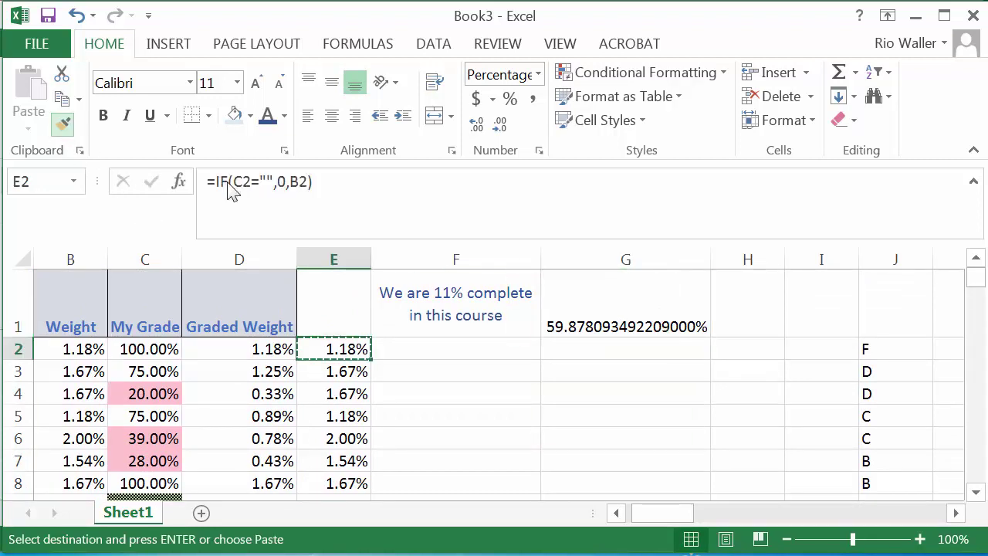
click(591, 306)
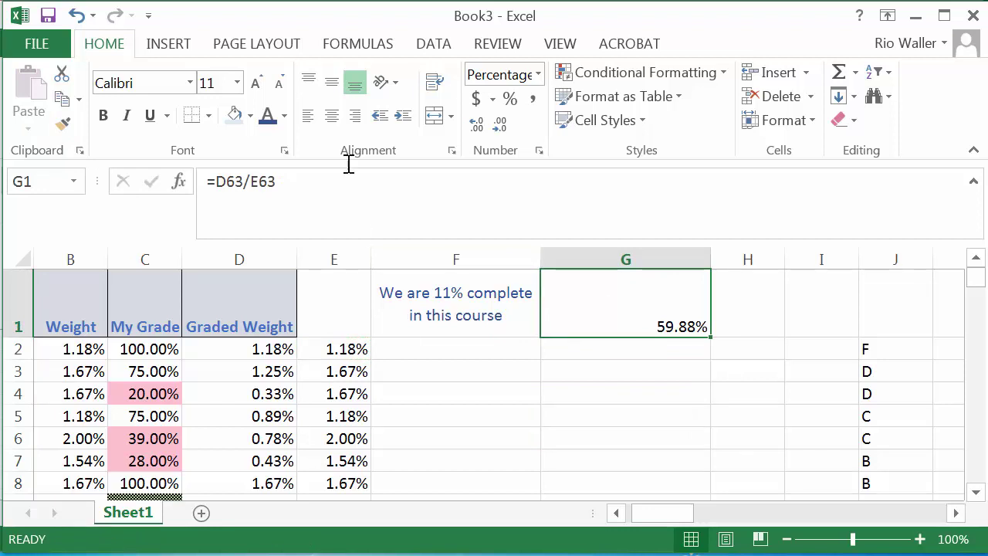
- Center the percentage in G1 horizontally and vertically, and set its font size to 14
click(332, 116)
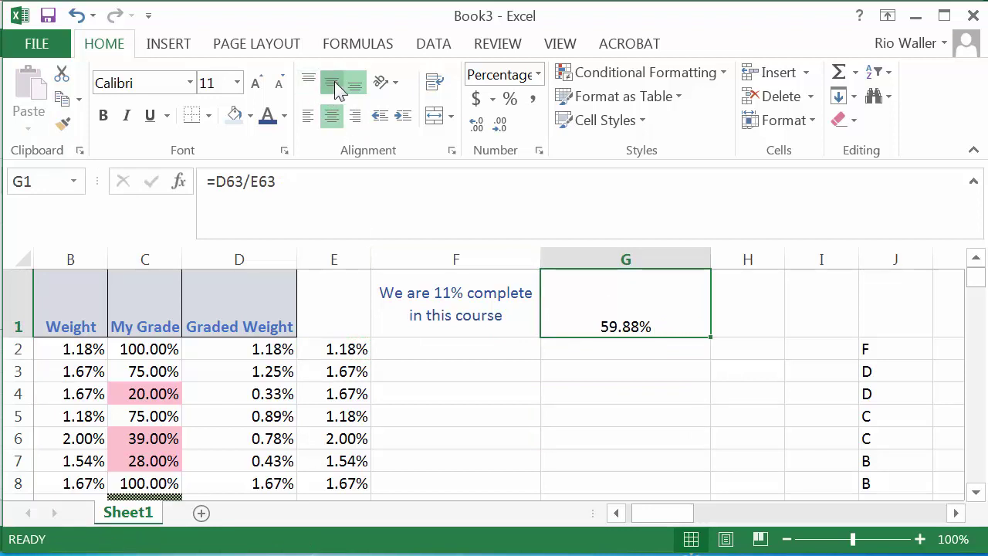
click(332, 82)
click(752, 311)
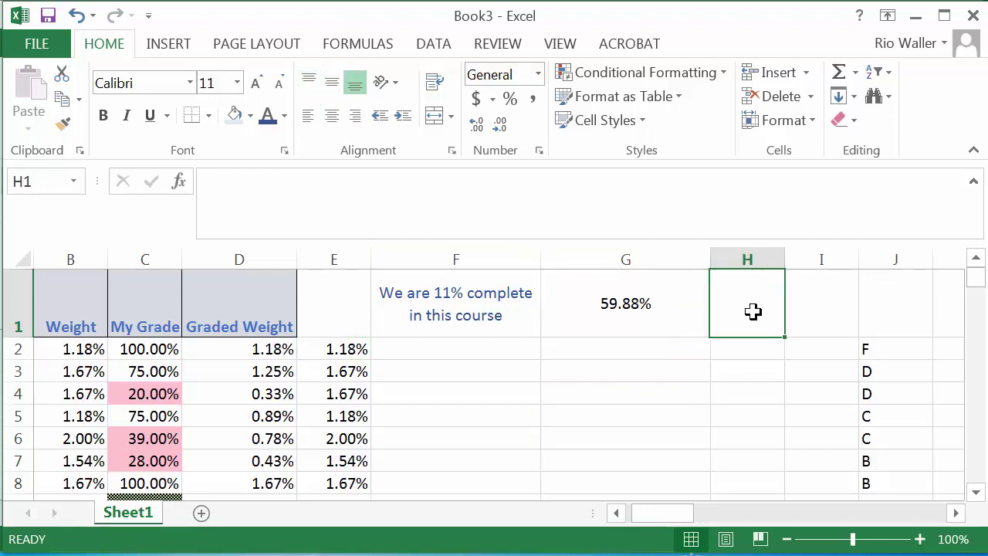
click(626, 326)
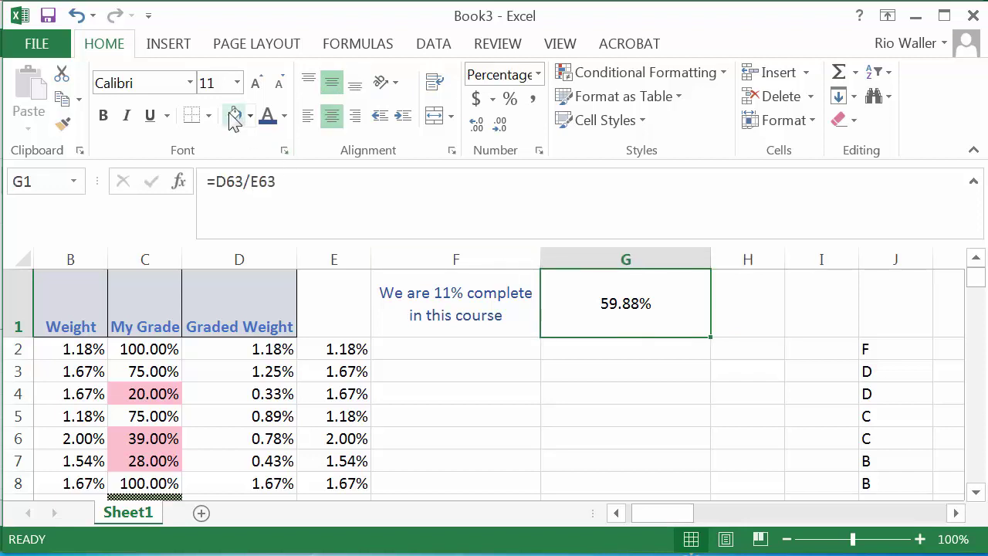
click(257, 82)
click(256, 82)
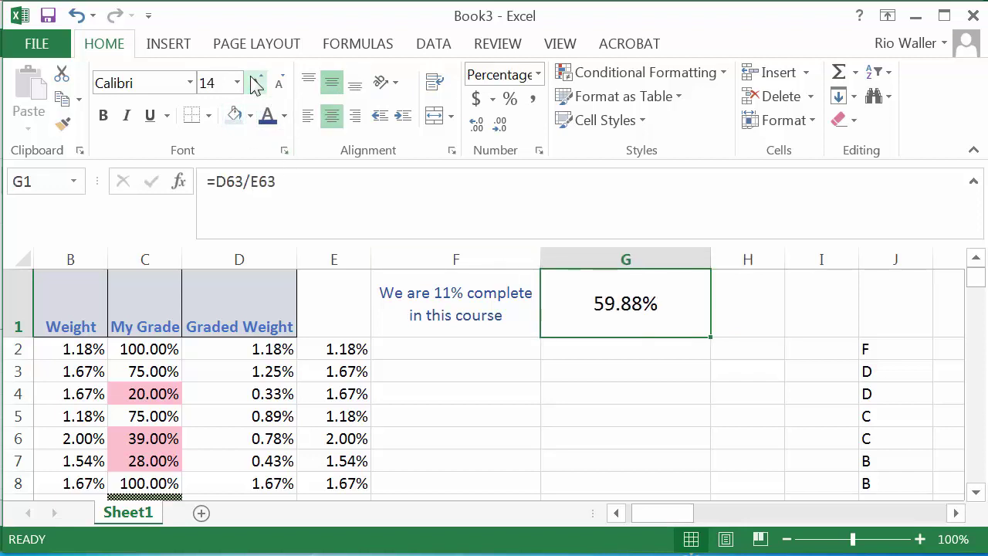
click(474, 307)
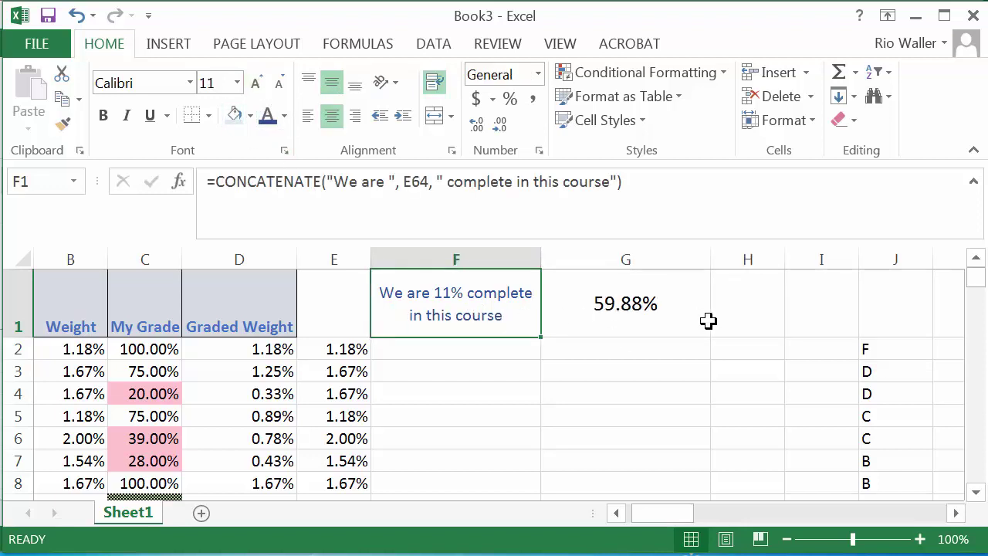
- Start a LOOKUP formula in H1 as =lookup(,G1, referencing the current percentage
click(746, 322)
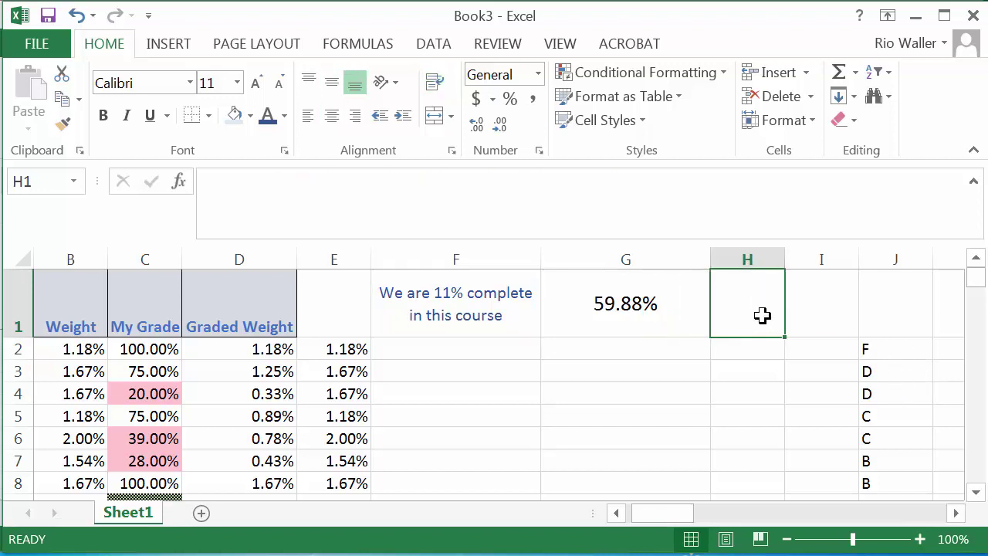
text(=loo)
text(k)
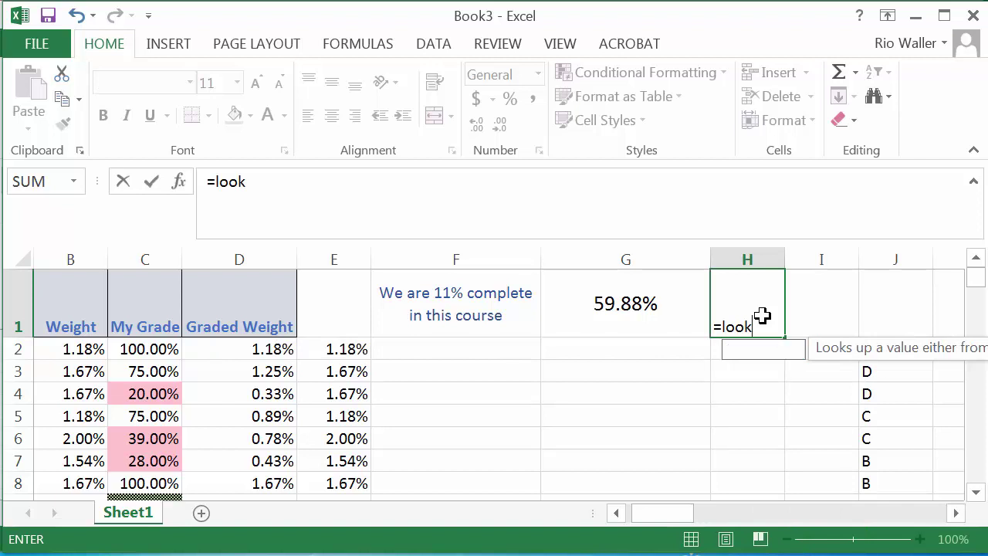
text(up(,)
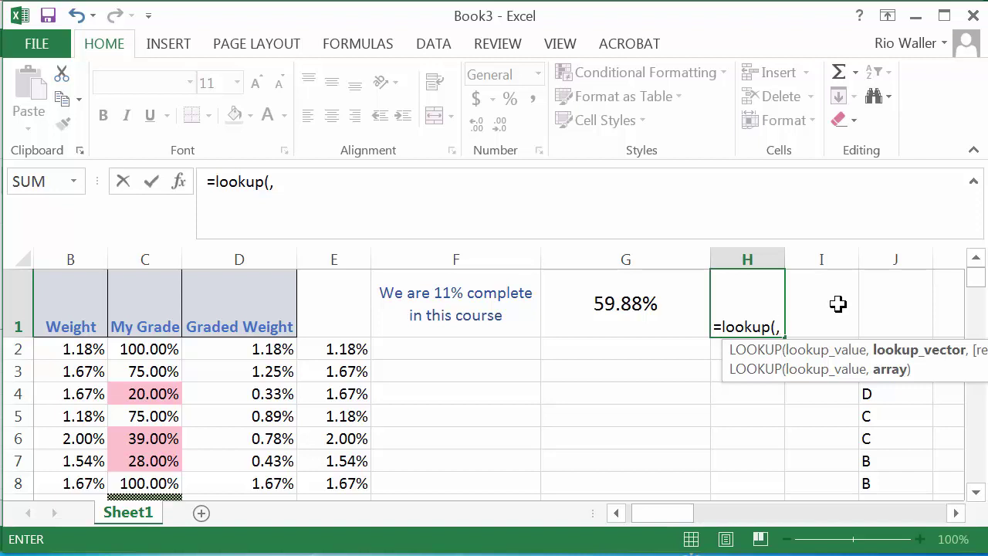
key(Left)
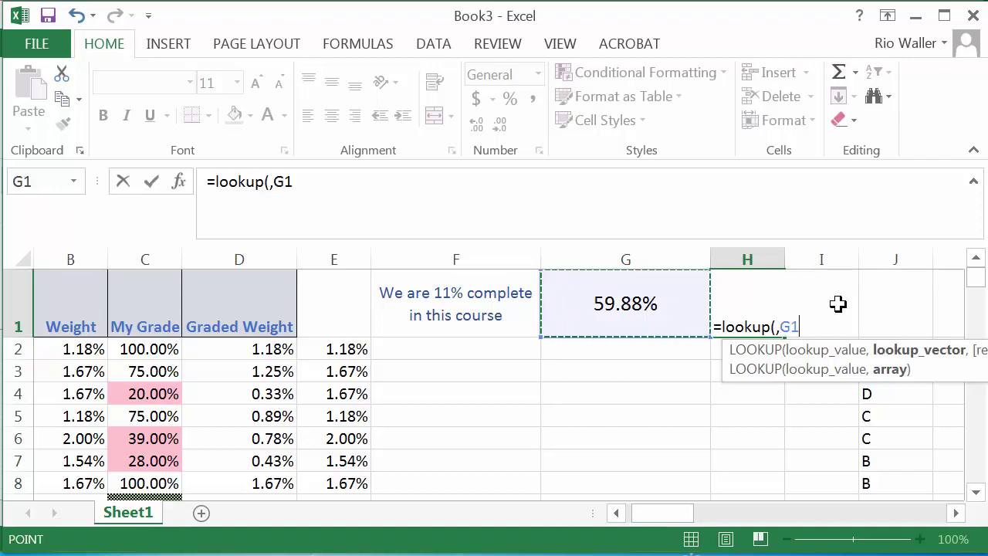
- Add the cutoff values in K2:K10 to the LOOKUP formula in H1 as the lookup range
text(,)
key(Right)
key(Right)
key(Right)
key(Right)
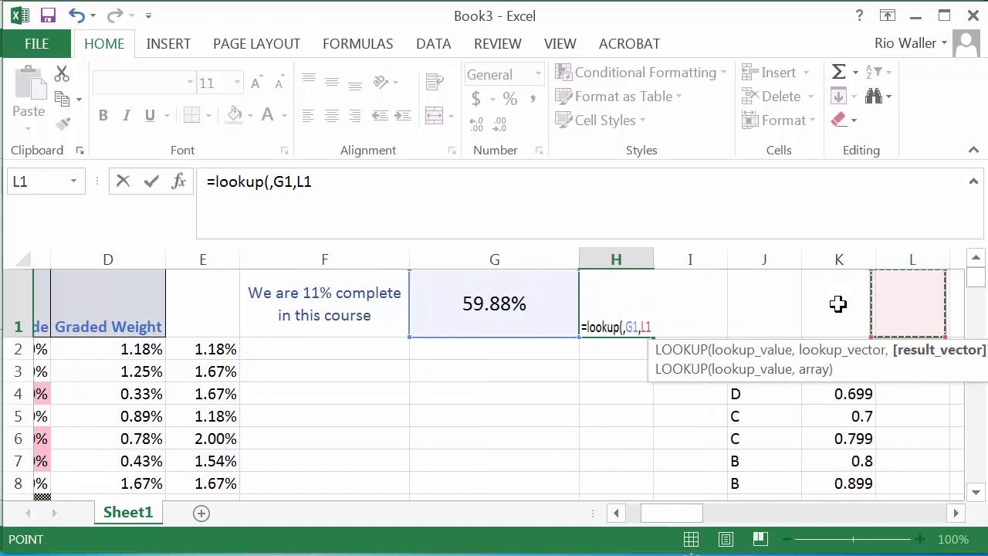
key(Down)
key(Down)
key(Down)
key(Down)
key(Down)
key(Down)
key(Down)
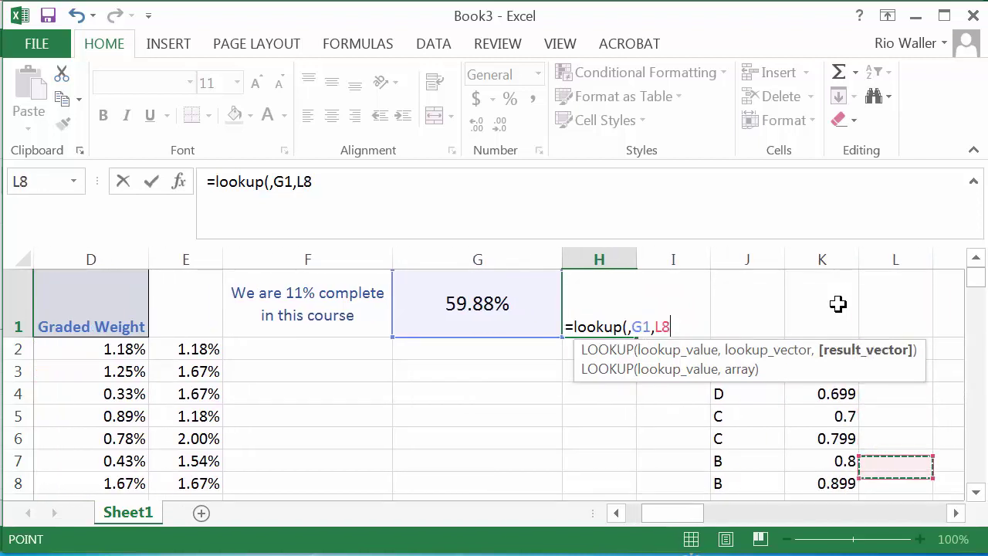
key(Down)
key(Down)
key(Up)
key(Up)
key(Up)
key(Up)
key(Up)
key(Up)
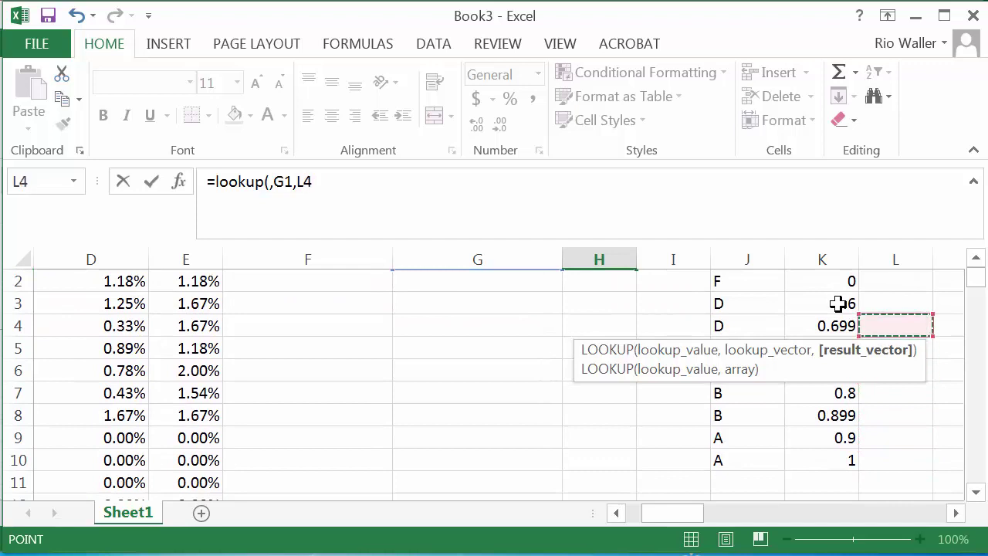
key(Up)
key(Up)
key(Left)
key(shift+Down)
key(shift+Down)
key(shift+Down)
key(shift+Down)
key(shift+Down)
key(shift+Down)
key(shift+Down)
key(shift+Down)
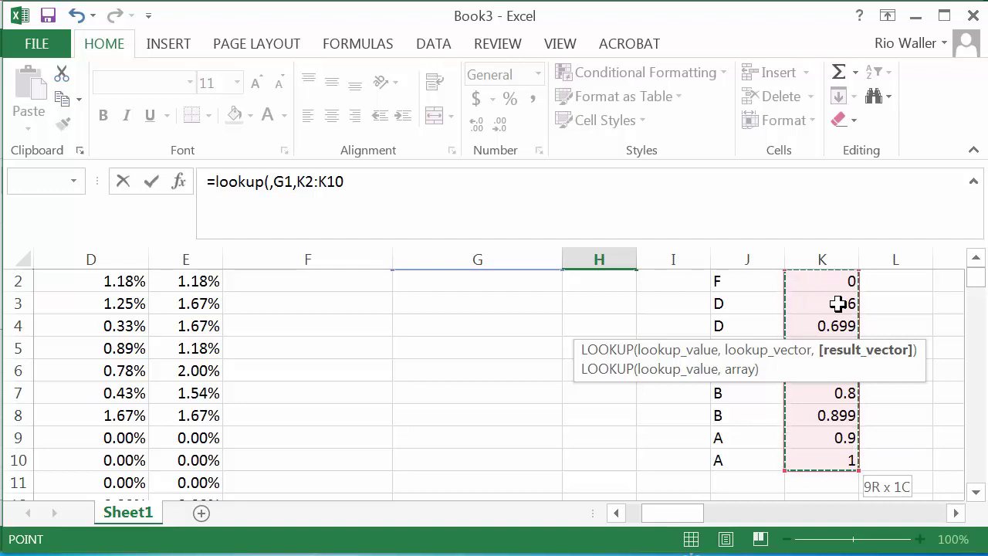
- Add the letter grades in J2:J10 as the result range and try to enter =lookup(,G1,K2:K10,J2:J10)
text(,)
key(Left)
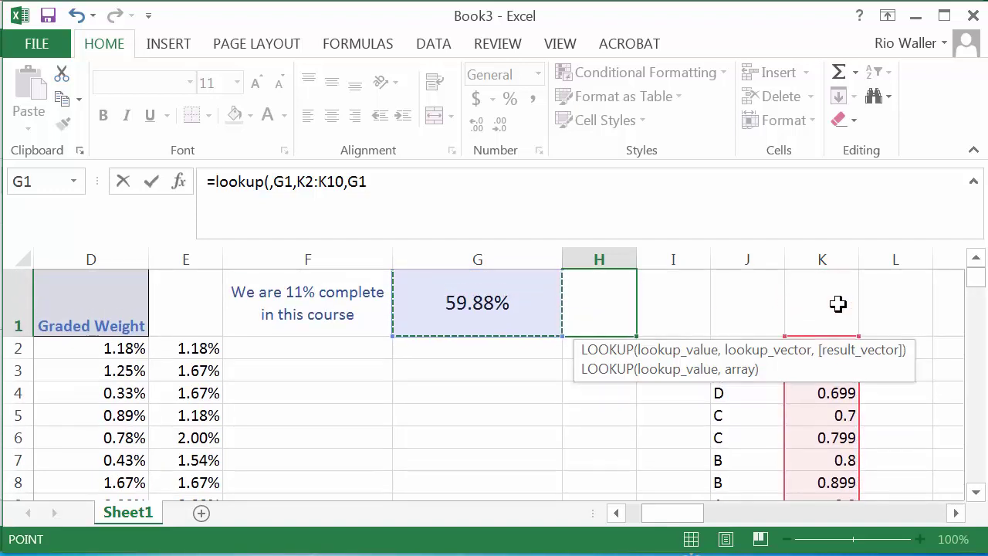
key(Right)
key(Right)
key(Right)
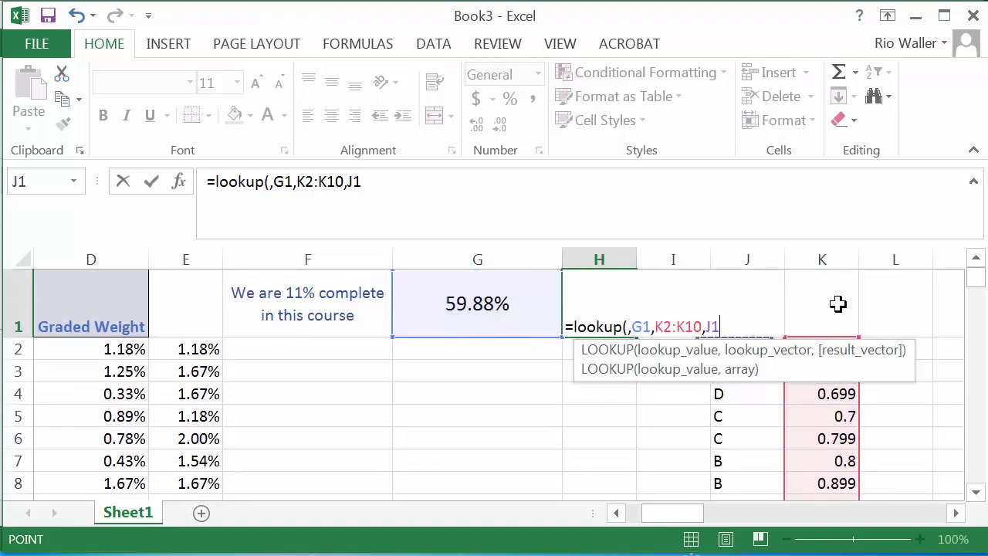
key(Down)
key(shift+Down)
key(shift+Down)
key(shift+Down)
key(shift+Down)
key(shift+Down)
key(shift+Down)
key(shift+Down)
key(shift+Down)
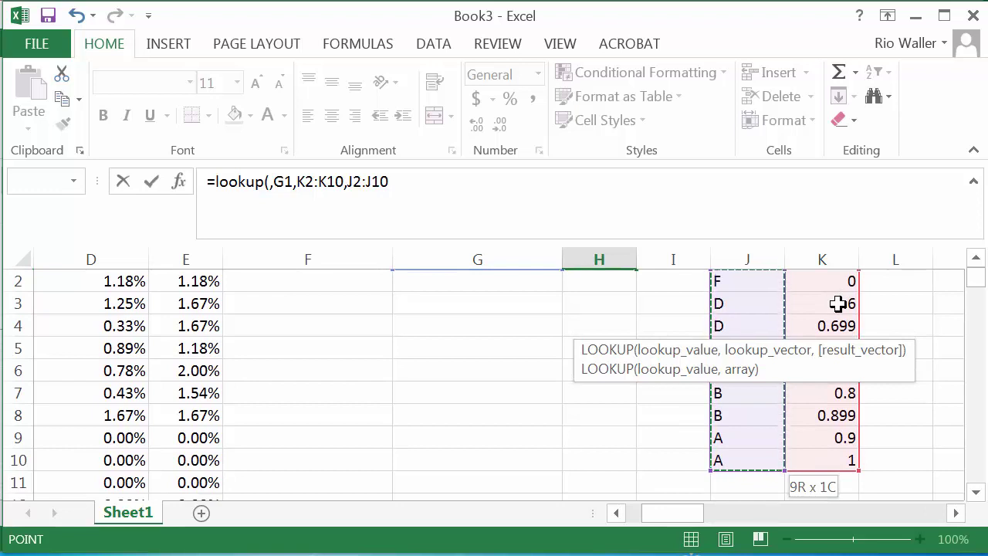
key(Return)
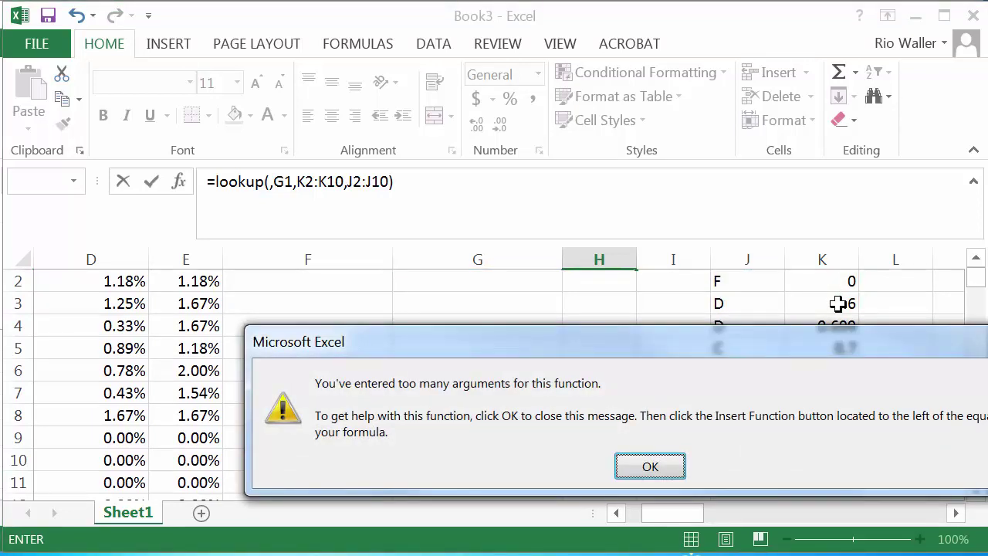
key(Return)
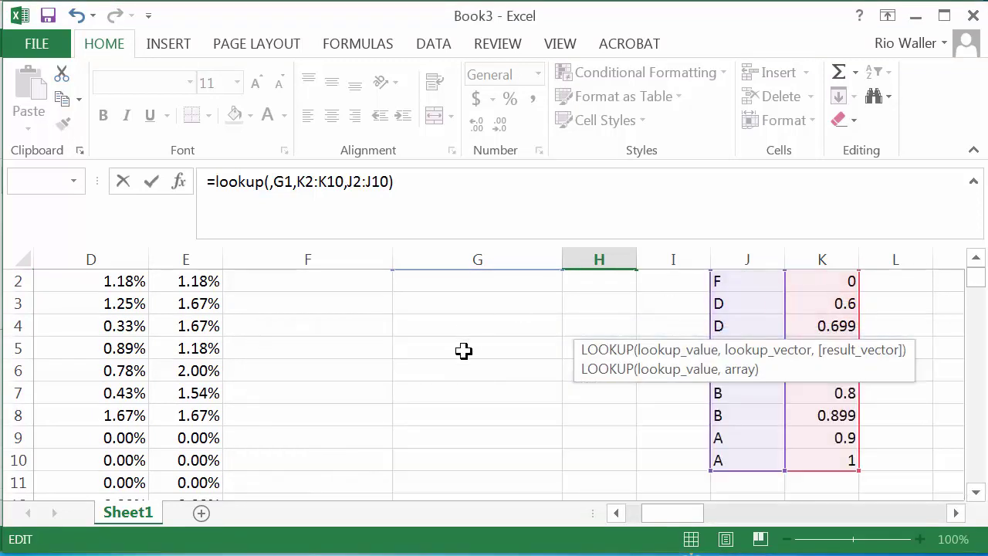
- Try again to enter the formula =lookup(,G1,K2:K10,J2:J10) in H1
scroll(463, 375, up, 1)
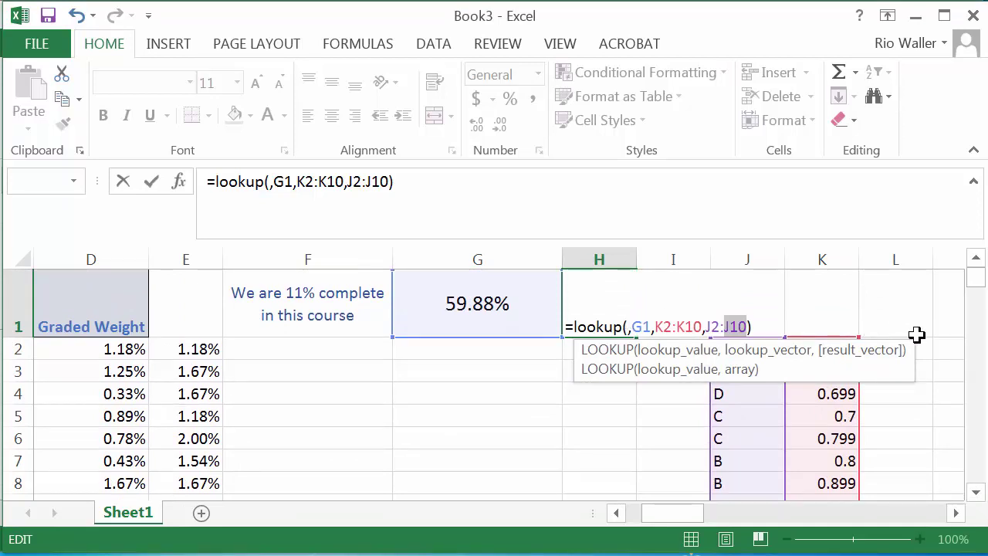
click(731, 330)
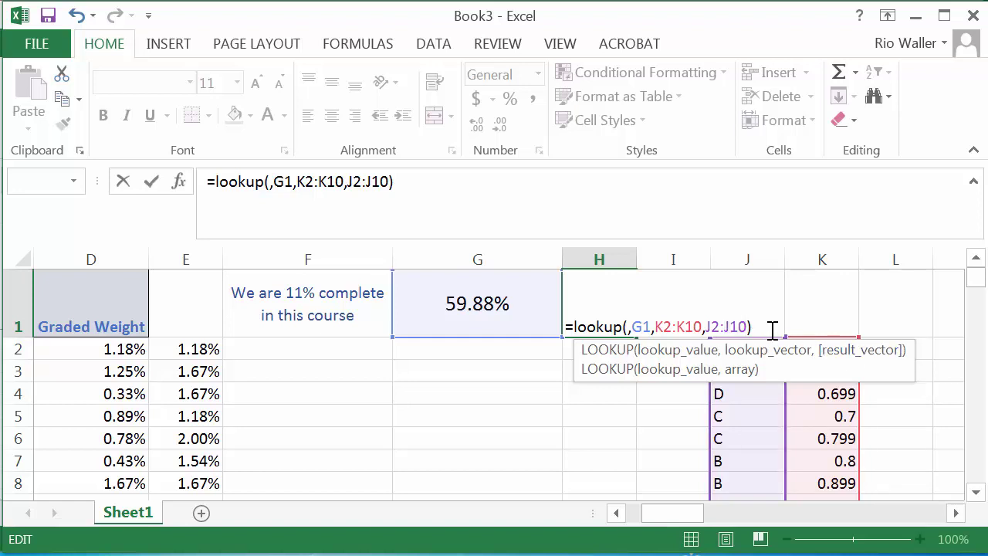
key(Return)
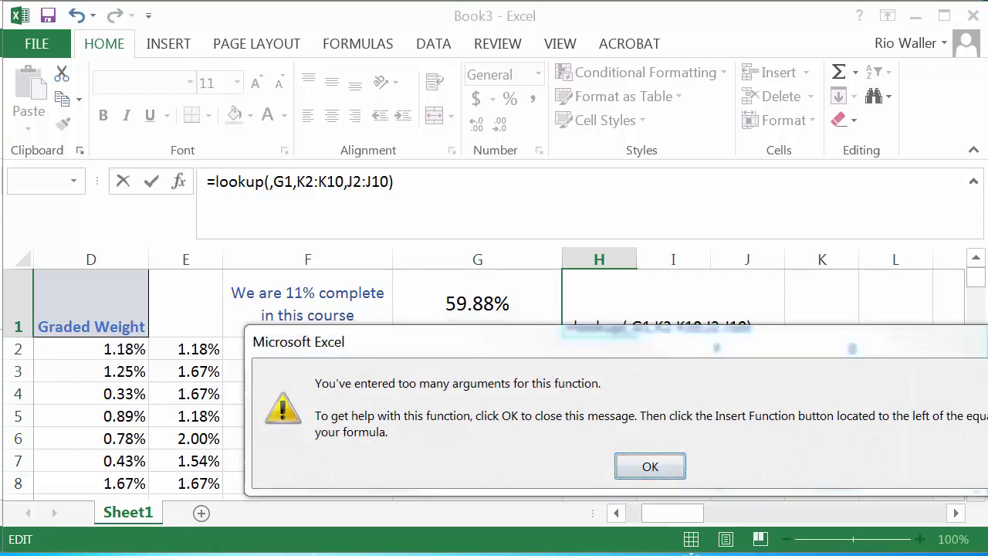
click(649, 466)
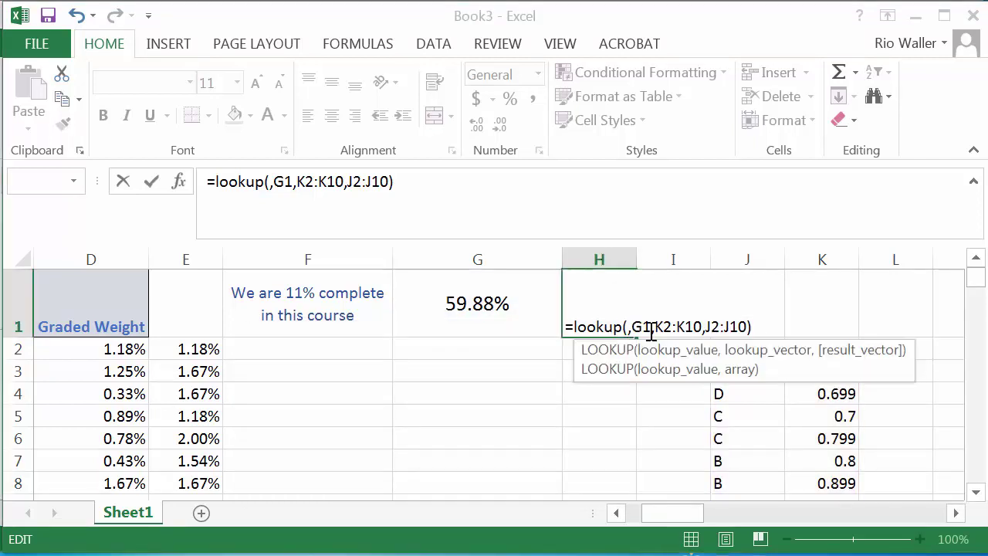
- Remove the extra comma before G1 in H1's formula and enter it as =LOOKUP(G1,K2:K10,J2:J10)
key(Left)
key(Left)
key(Left)
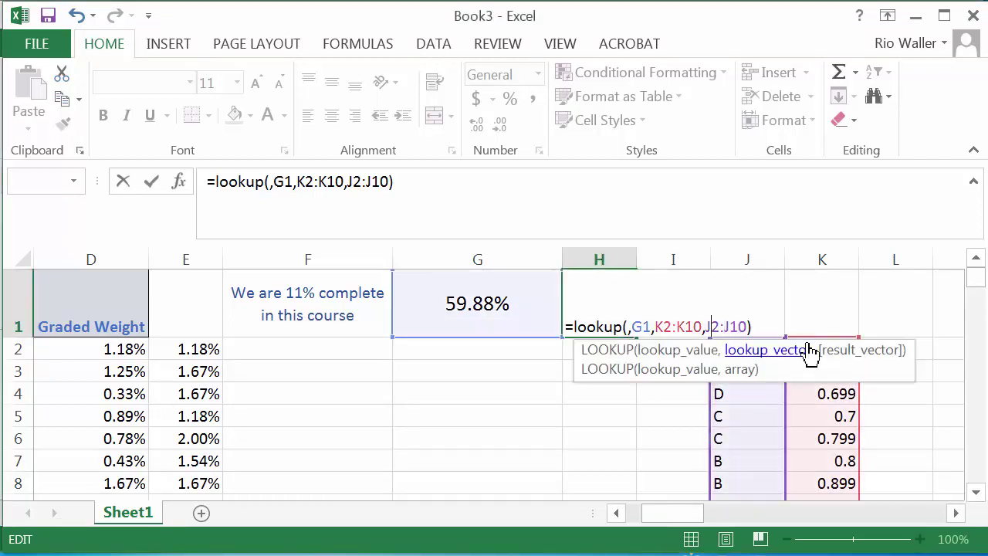
key(Left)
key(Left)
key(Left)
key(Left)
key(Left)
key(Left)
key(Left)
key(Left)
key(Left)
key(Left)
key(BackSpace)
key(Return)
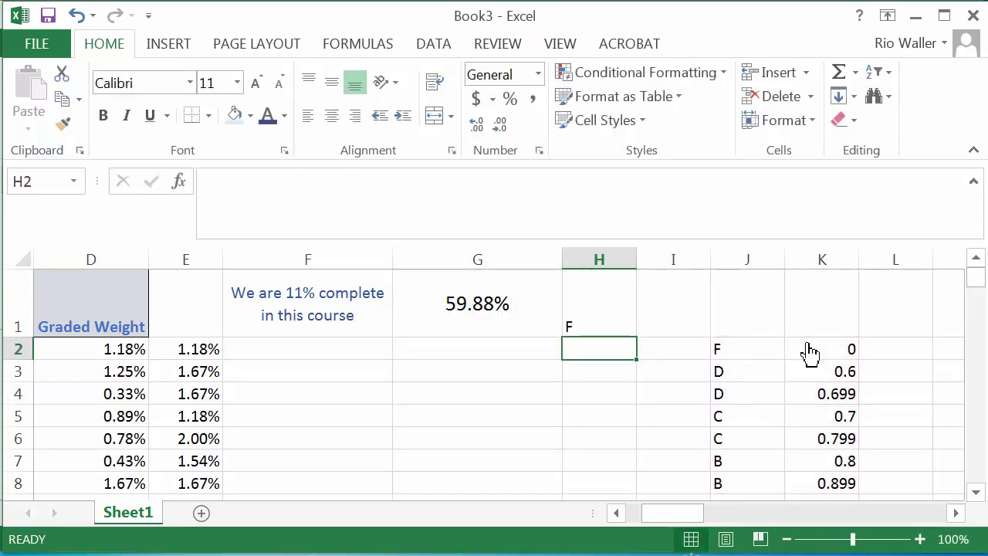
- Copy the formatting of the percentage in G1 onto the letter grade in H1 with Format Painter
key(Up)
key(Left)
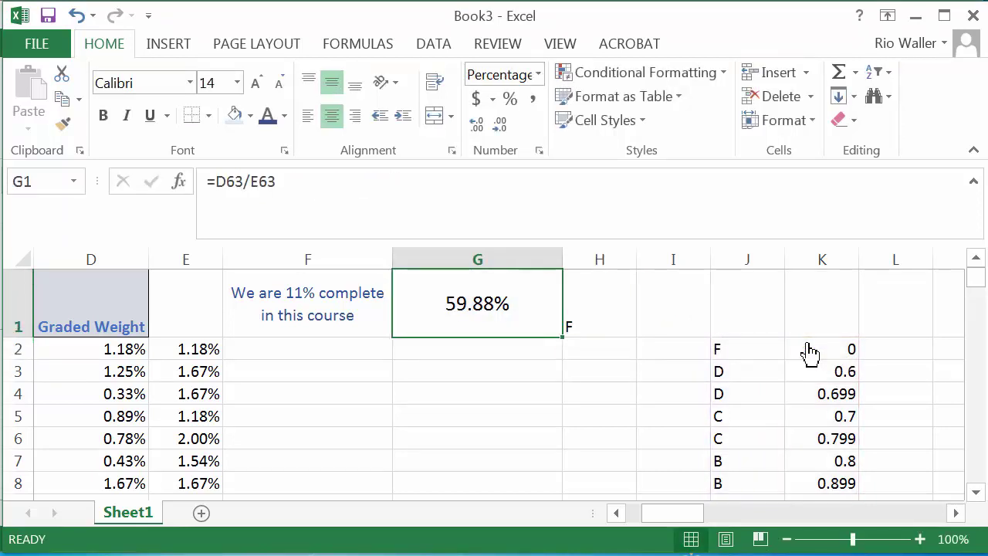
key(Right)
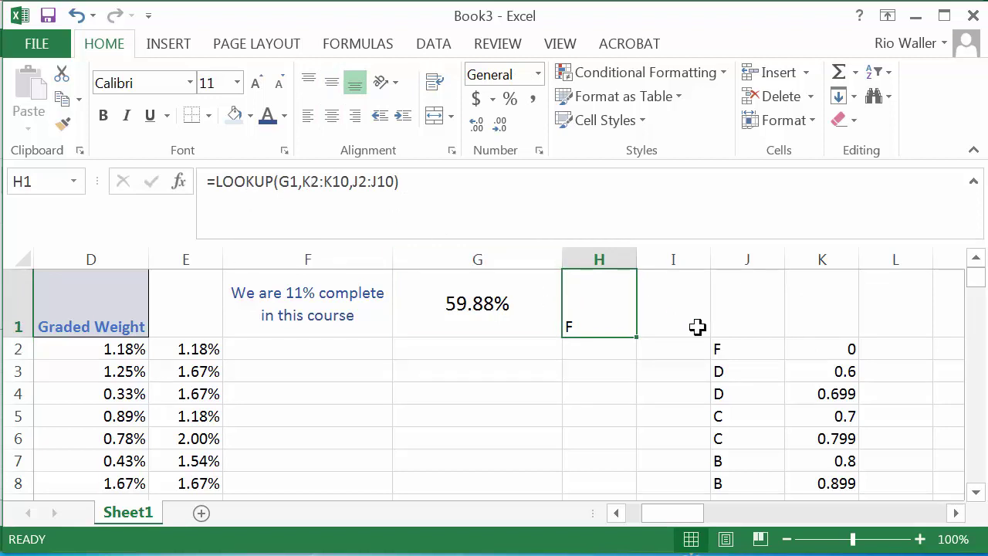
click(509, 309)
click(607, 307)
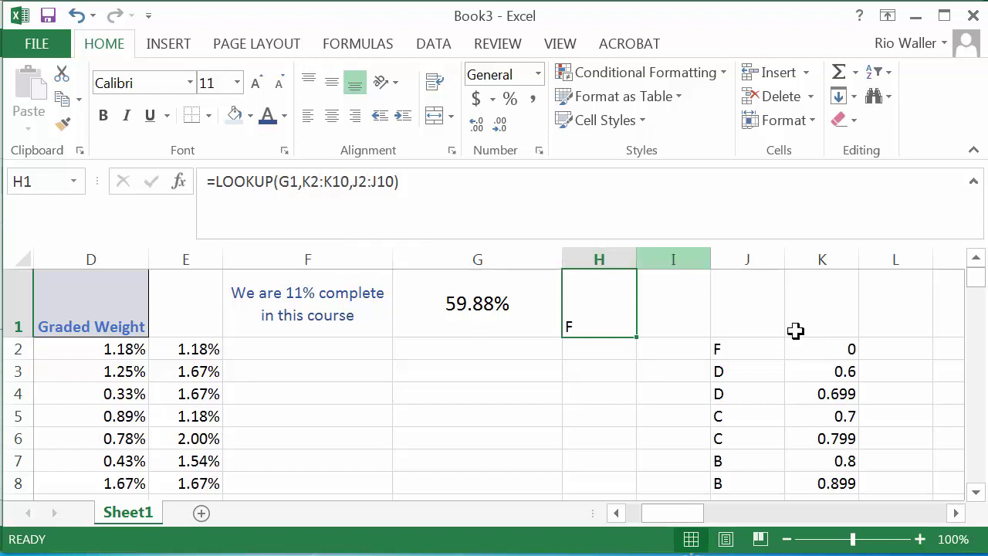
click(516, 299)
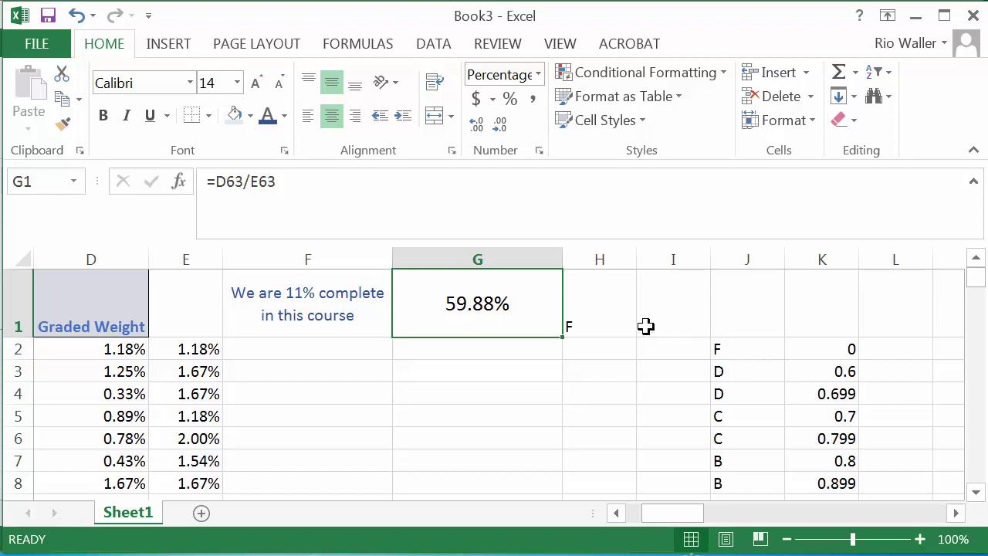
click(63, 123)
click(598, 309)
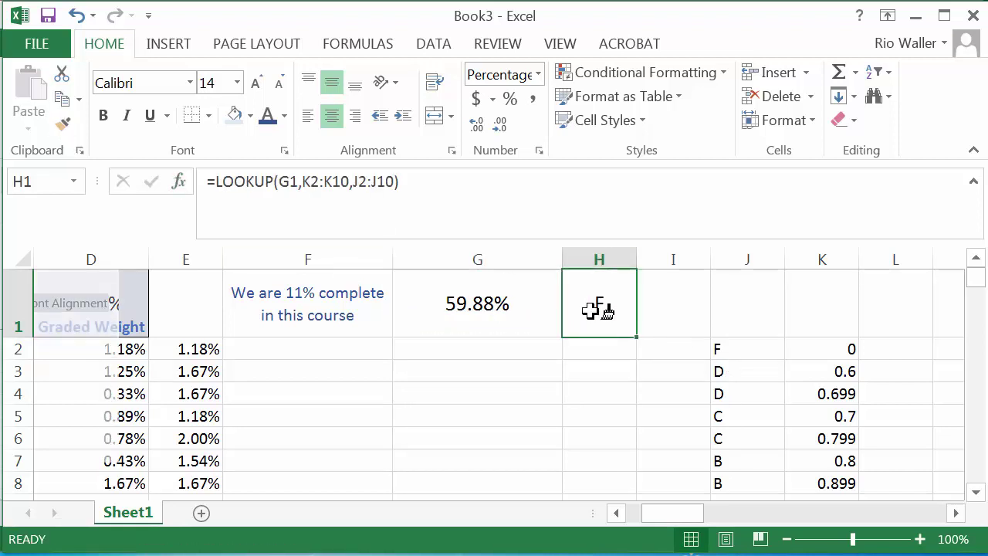
- Freeze the top row so the headings and grade summary stay in view while scrolling
click(457, 304)
key(Left)
key(Left)
key(Left)
key(Left)
key(Left)
key(Left)
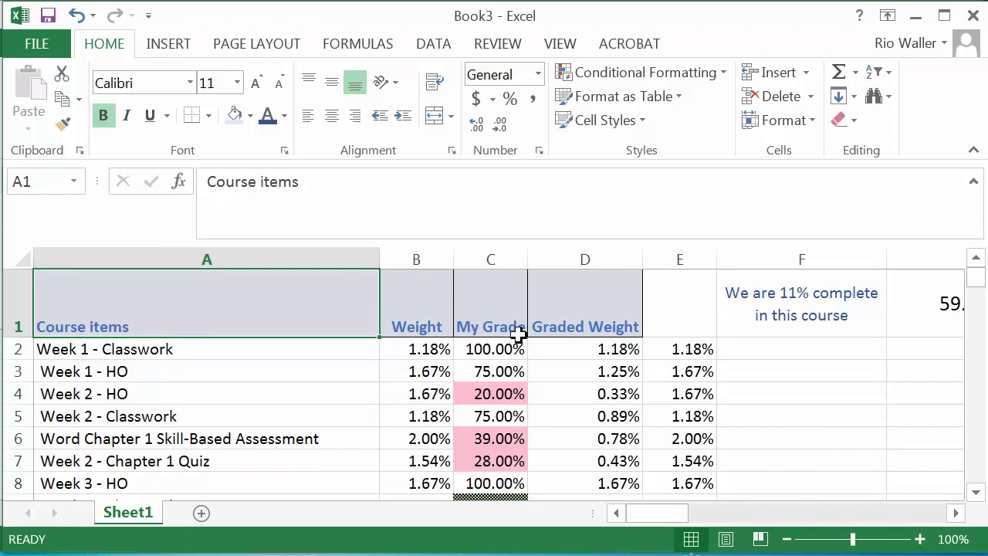
scroll(519, 332, down, 2)
scroll(505, 373, up, 2)
click(20, 308)
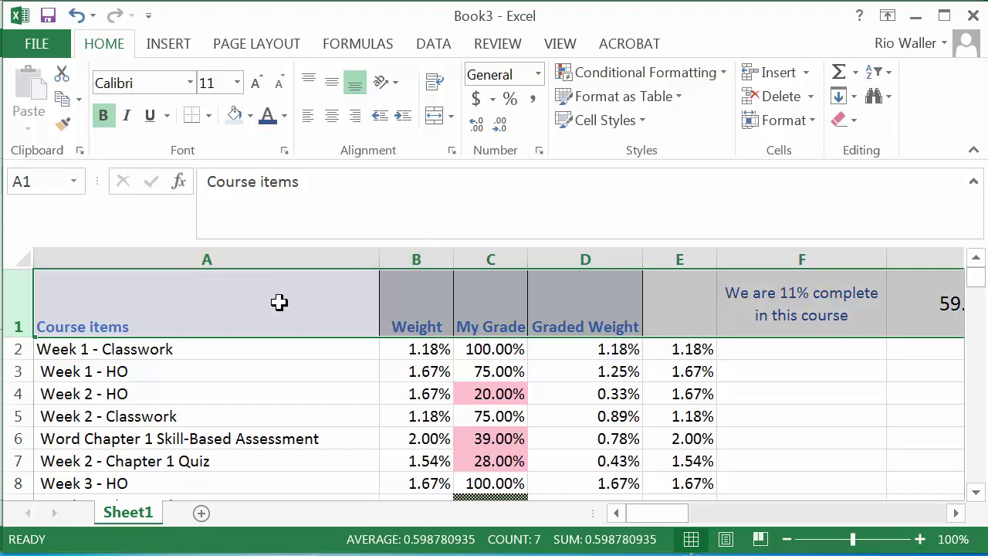
click(434, 53)
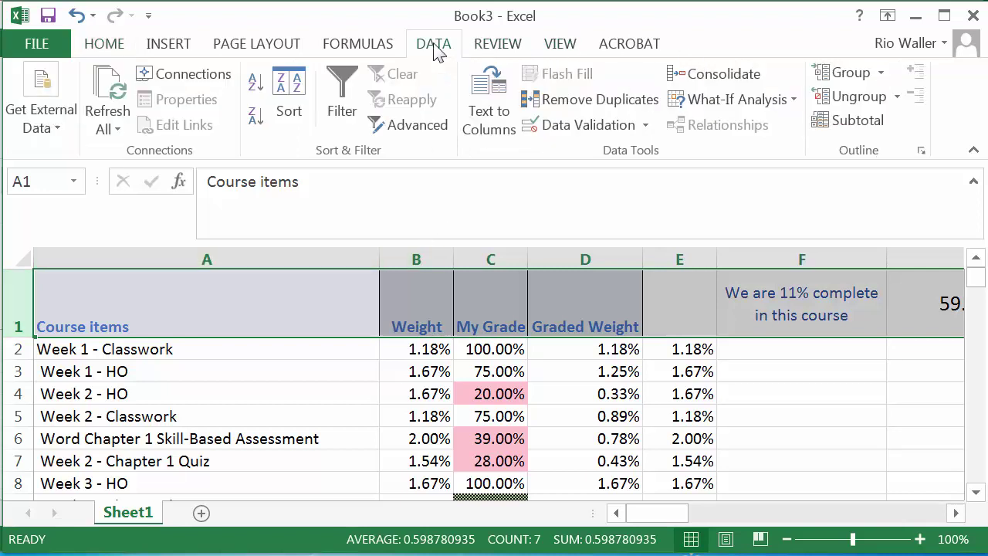
click(508, 50)
click(565, 48)
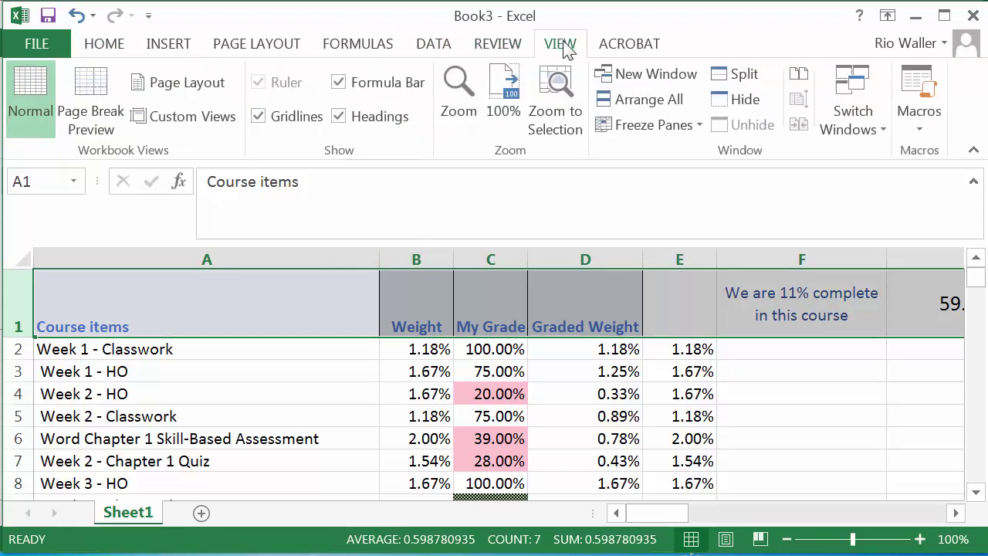
click(697, 125)
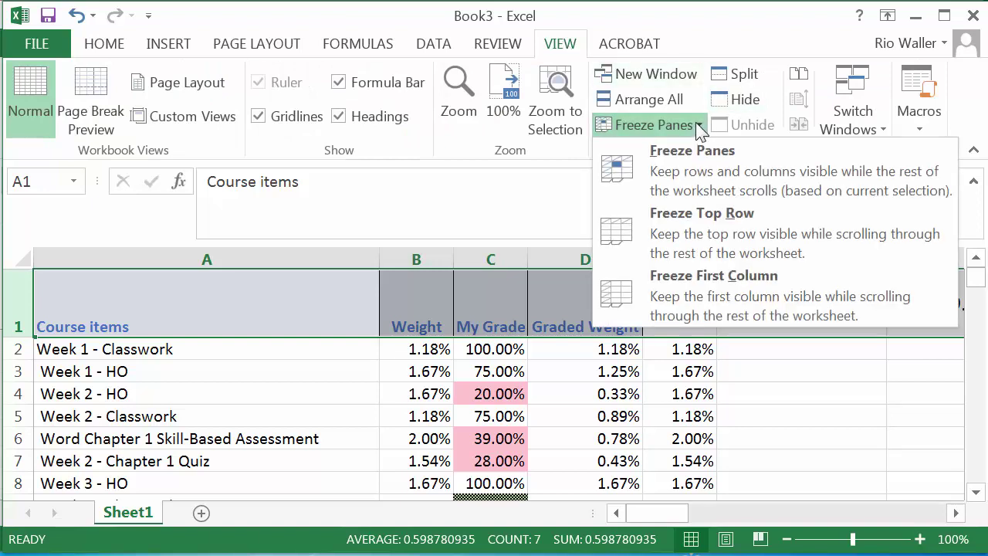
click(690, 240)
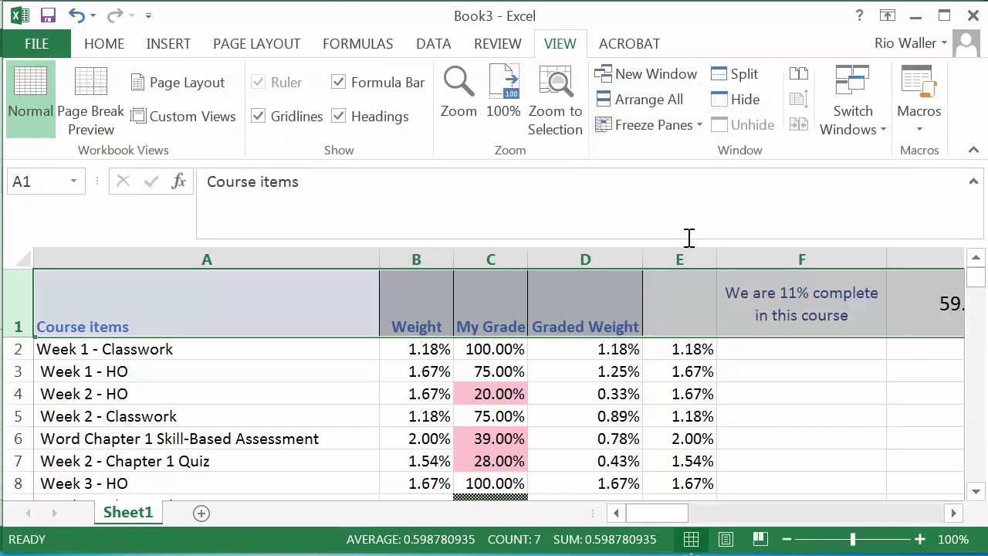
- Examine the My Grade and Graded Weight entries below the frozen header row
click(700, 327)
key(Left)
key(Left)
key(Down)
key(Down)
key(Down)
key(Down)
key(Down)
key(Down)
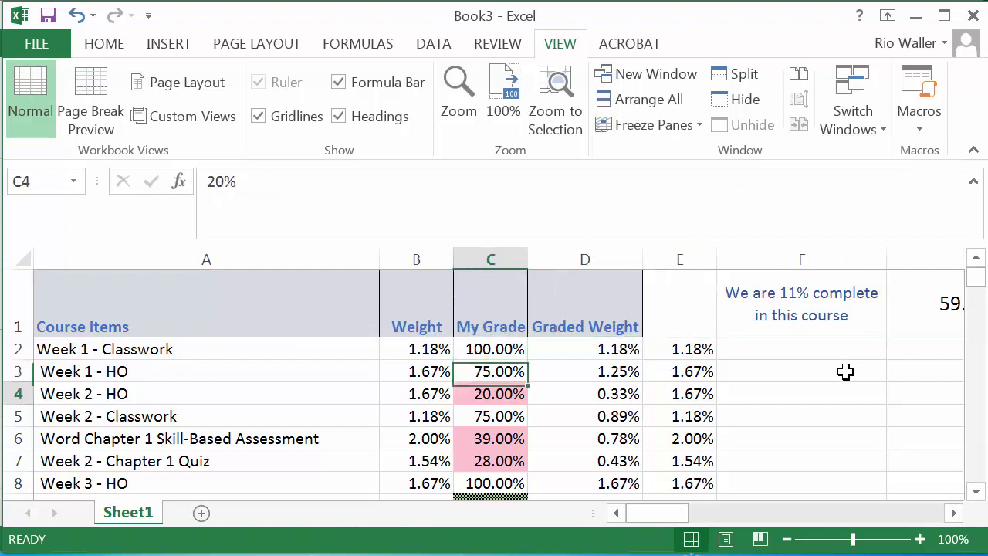
key(Right)
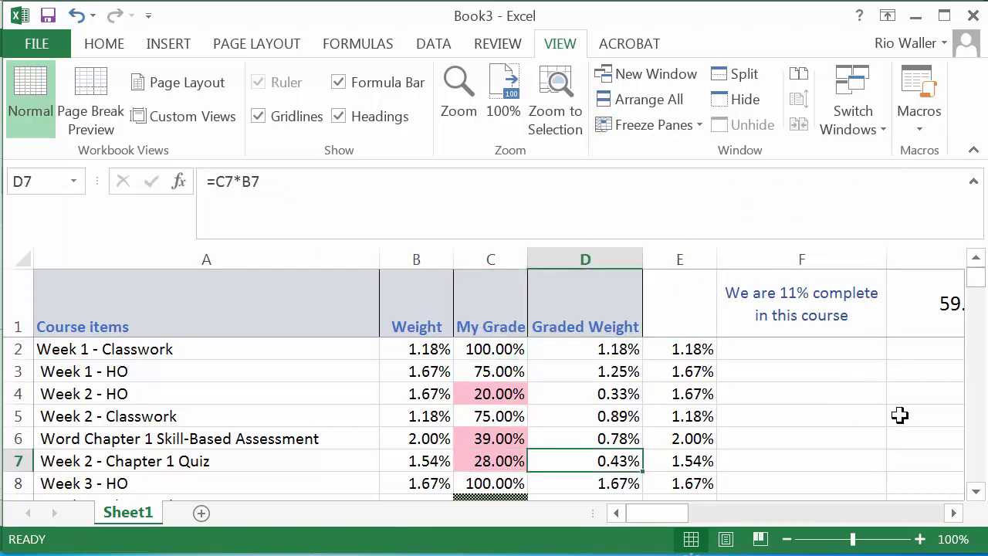
- Try to hide helper column E in the Book3 worksheet
click(670, 263)
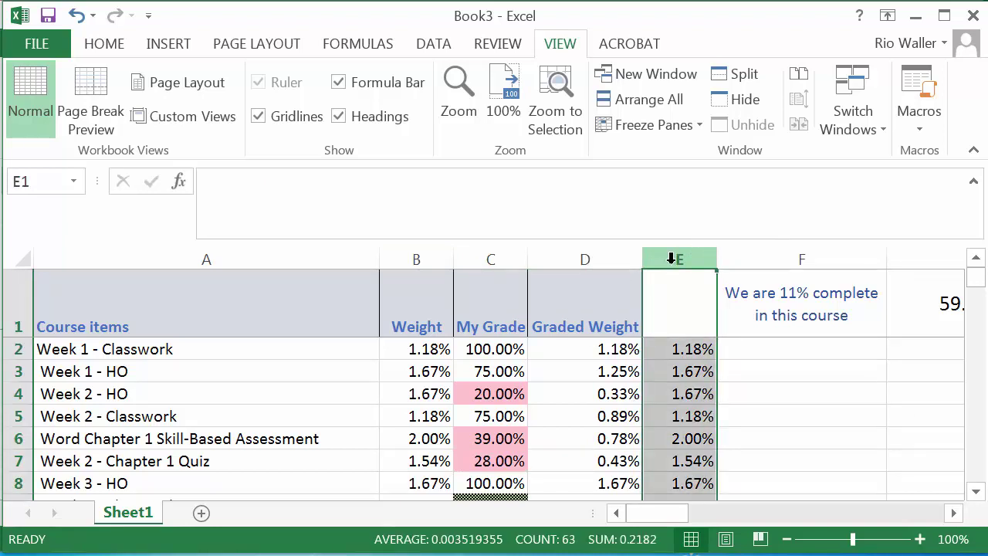
right_click(670, 263)
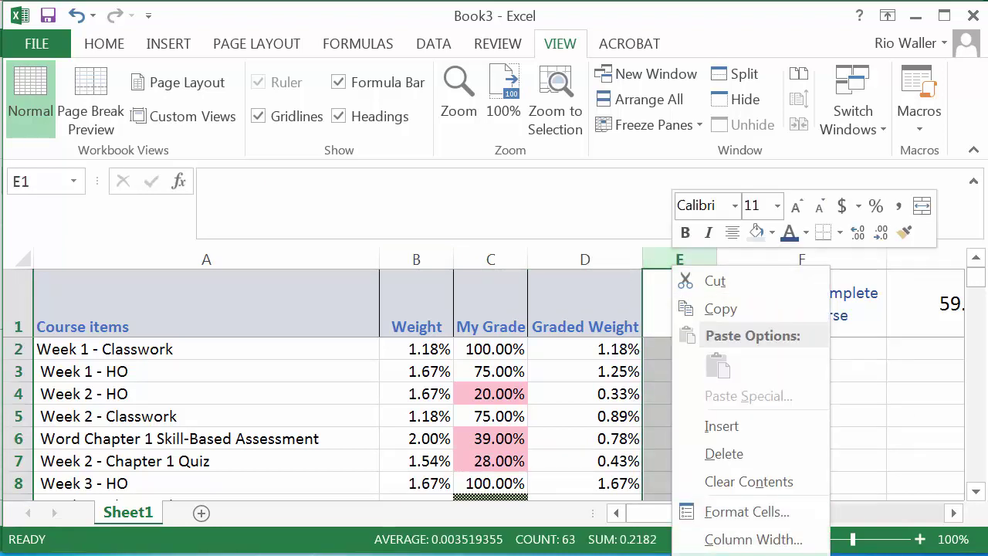
key(Escape)
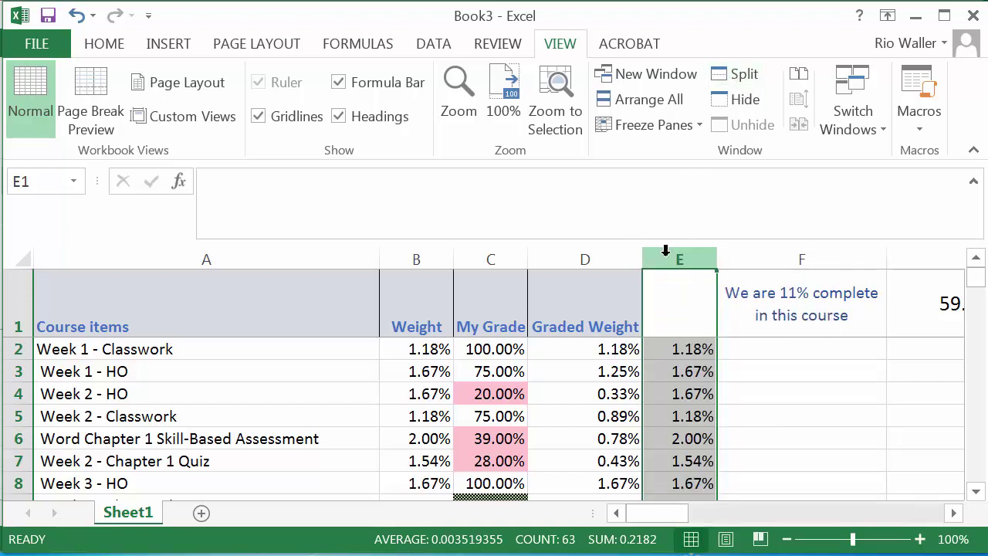
click(743, 104)
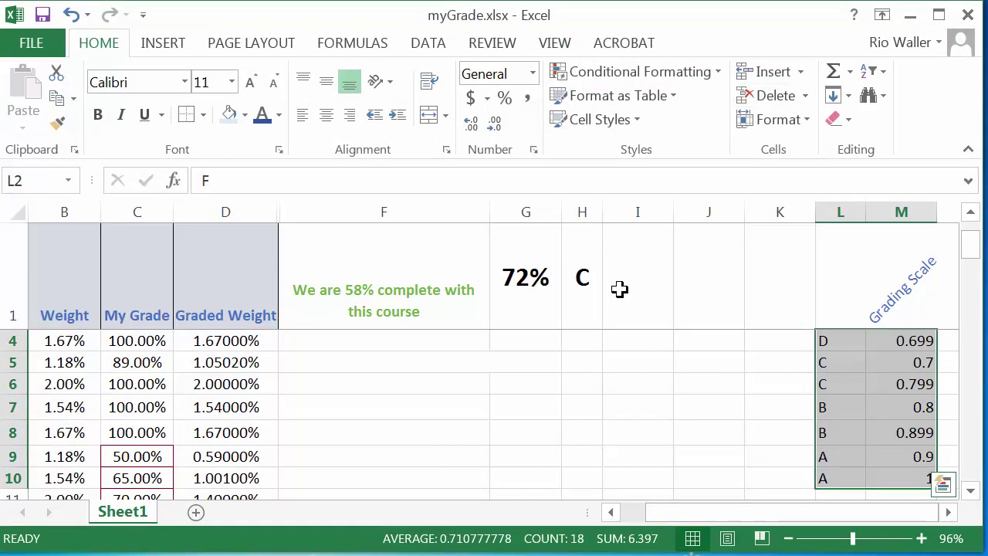
- Switch from the myGrade.xlsx workbook to the Book2 workbook
click(448, 308)
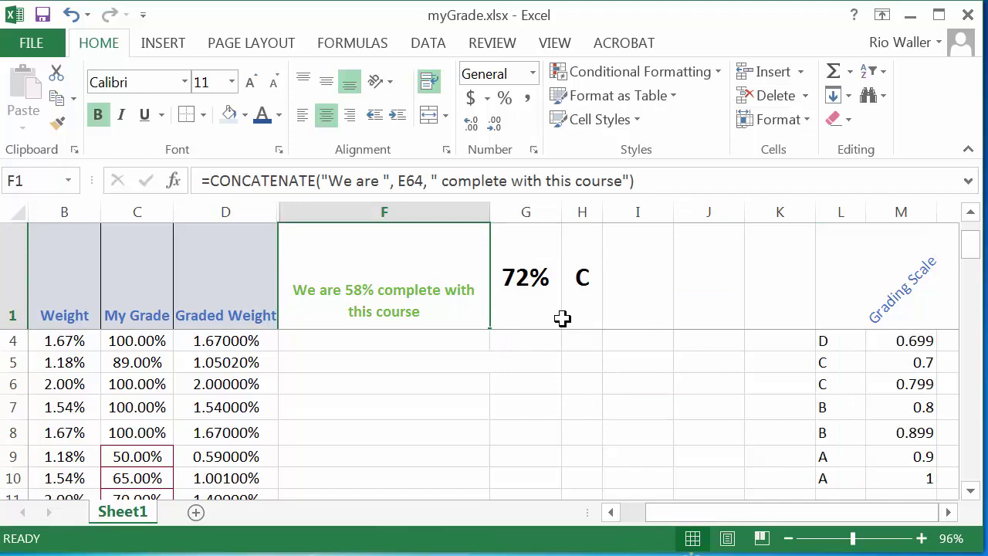
key(super+Tab)
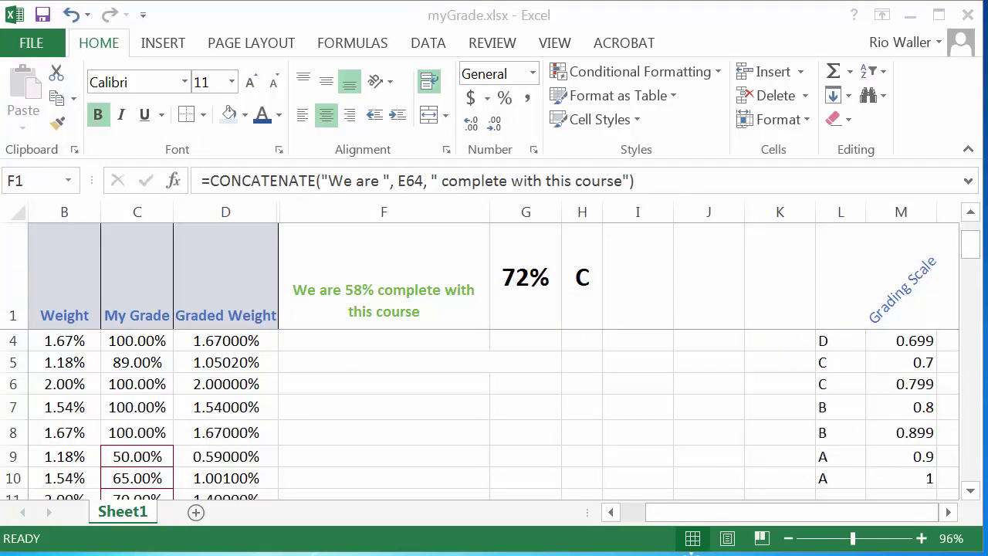
click(372, 322)
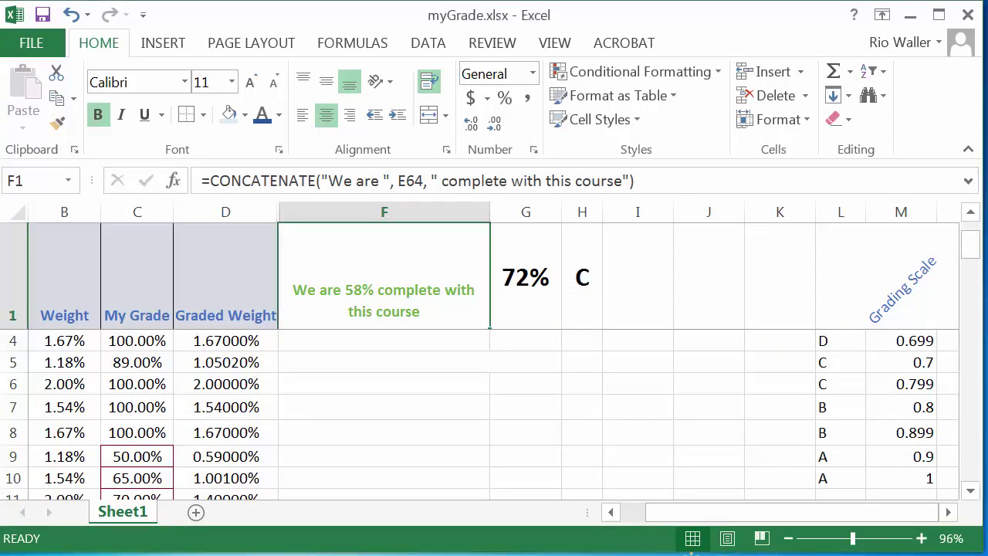
click(691, 553)
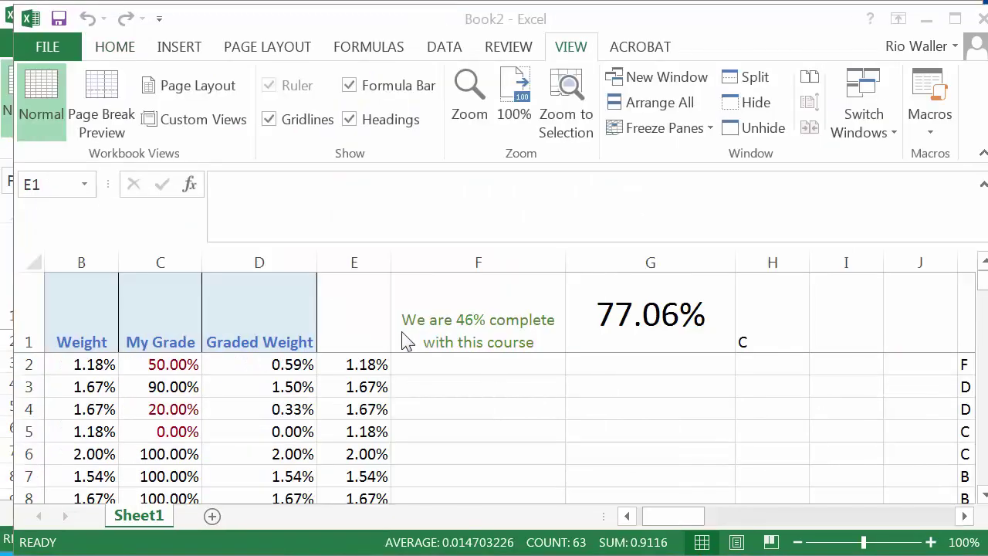
- Hide helper column E, between Graded Weight and the completion message, in the Book2 worksheet
click(352, 255)
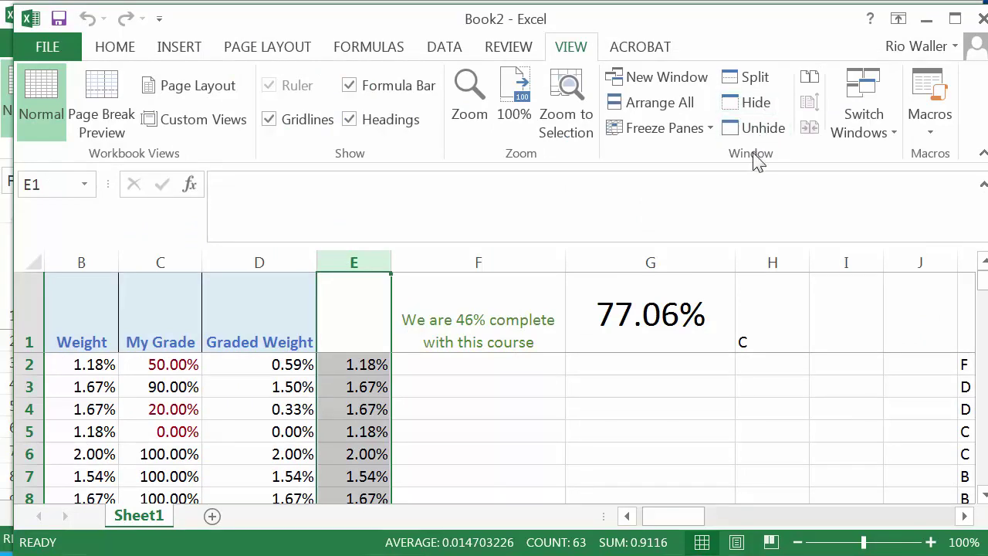
right_click(337, 259)
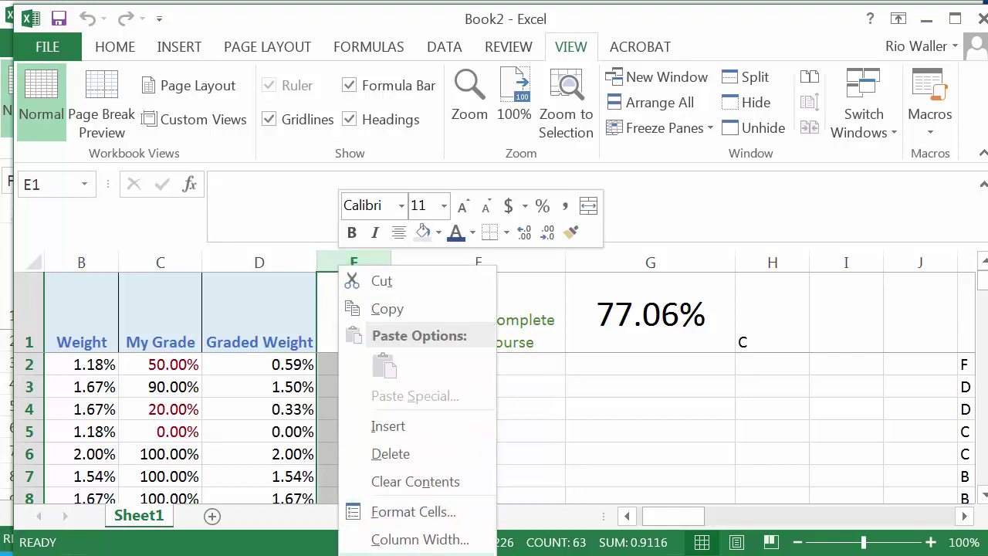
click(337, 258)
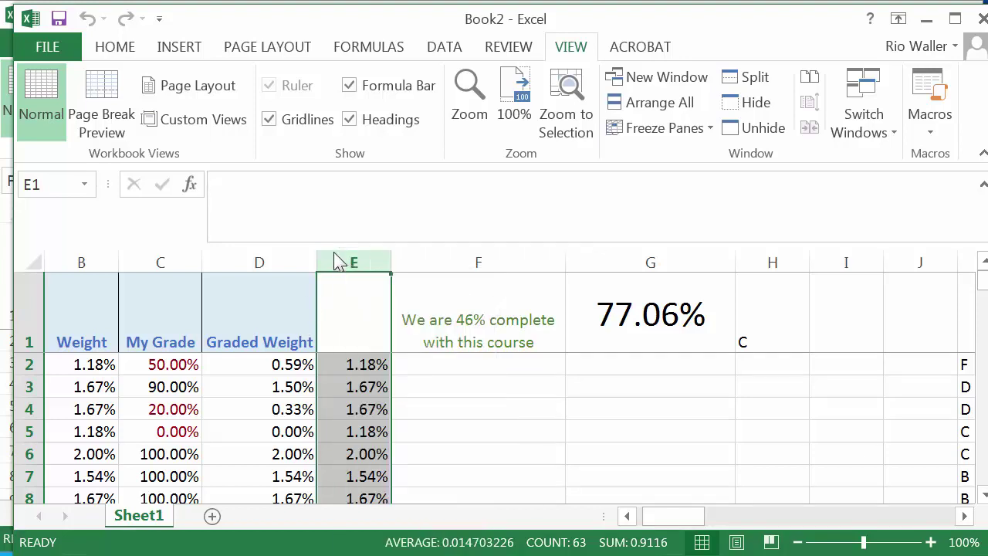
right_click(333, 253)
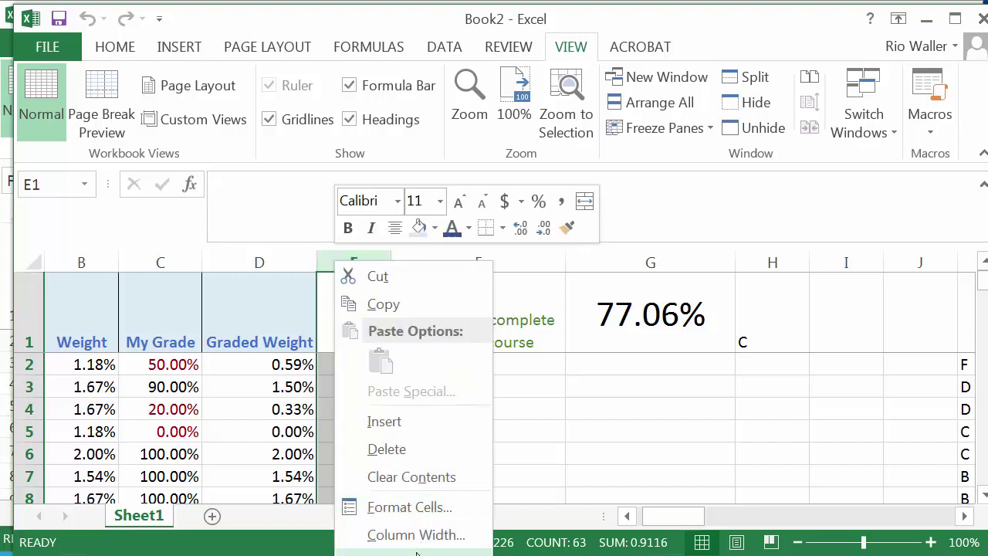
click(386, 552)
click(468, 324)
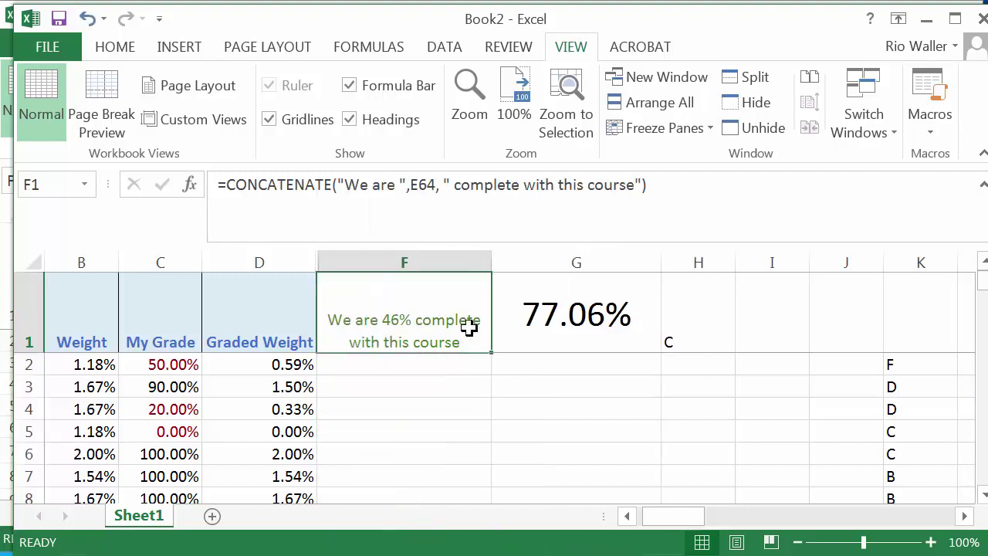
- Examine the columns beside hidden column E and the frozen header row while moving down the My Grade column
key(Left)
key(Left)
key(Left)
key(Left)
key(Right)
key(Right)
key(Right)
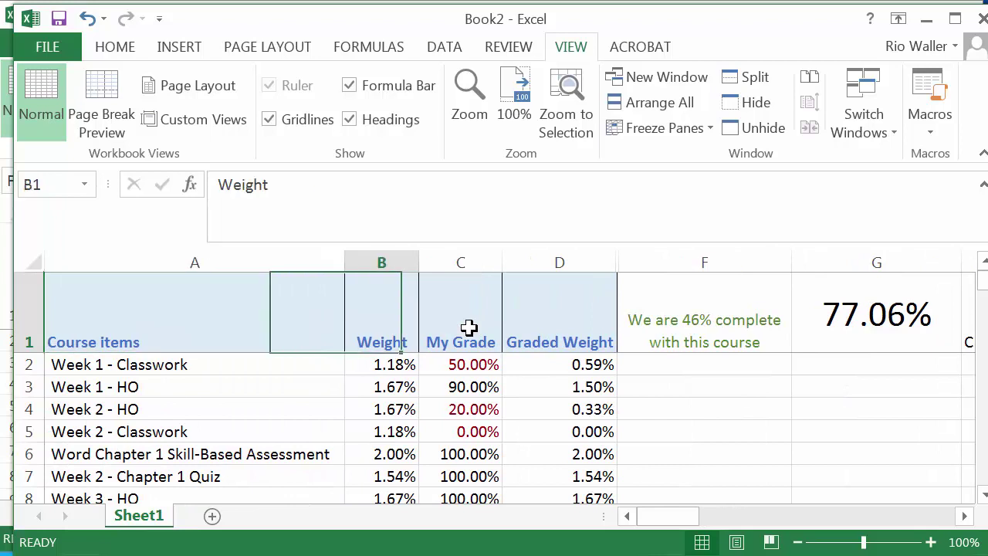
key(Left)
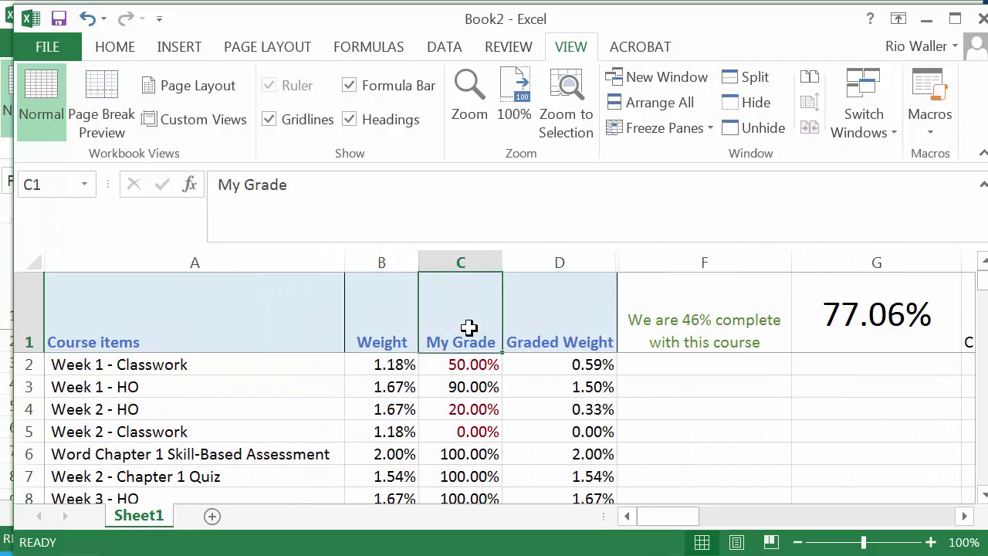
key(Down)
key(Down)
key(Down)
key(Down)
key(Down)
key(Down)
key(Down)
key(Down)
key(Down)
key(Down)
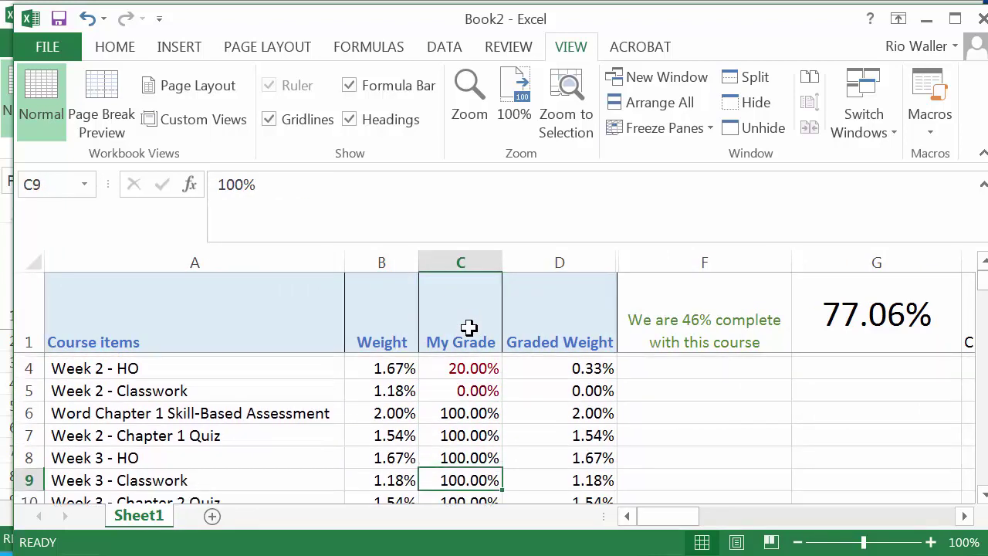
- Examine the My Grade entries from Week 3 down to the first ungraded course items
key(Down)
key(Down)
key(Down)
key(Down)
key(Down)
key(Down)
key(Down)
key(Down)
key(Down)
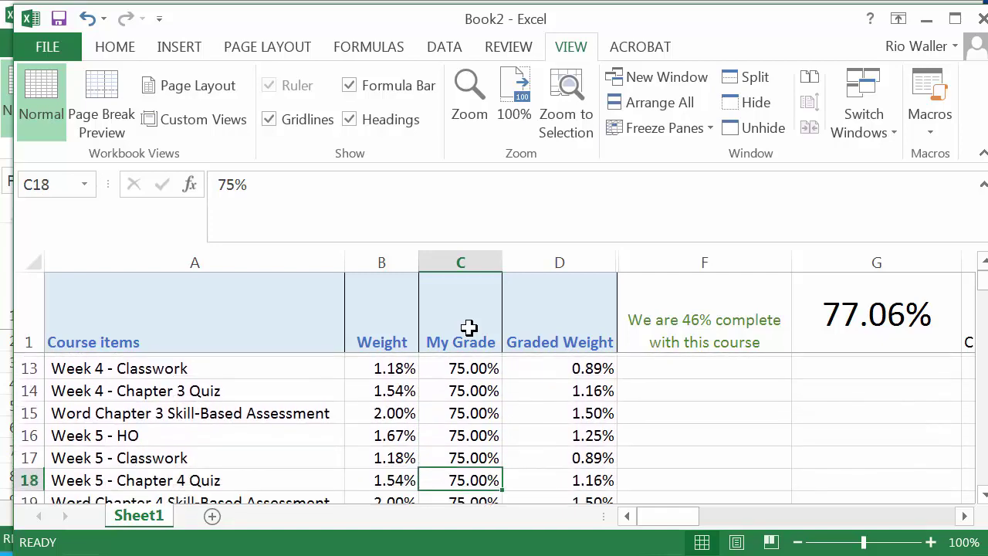
key(Down)
key(Down)
key(Down)
key(Down)
key(Down)
key(Down)
key(Down)
key(Down)
key(Down)
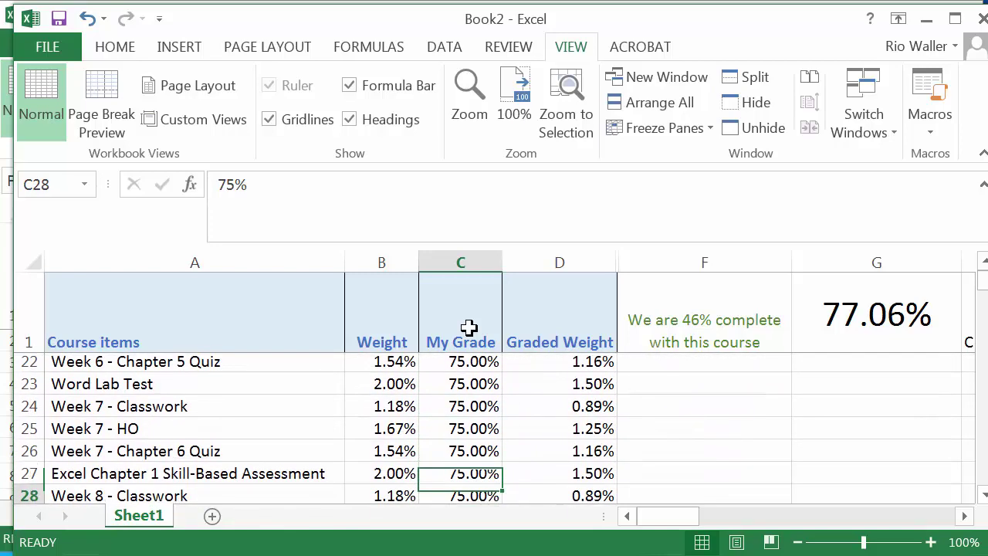
scroll(452, 474, up, 2)
scroll(452, 473, down, 4)
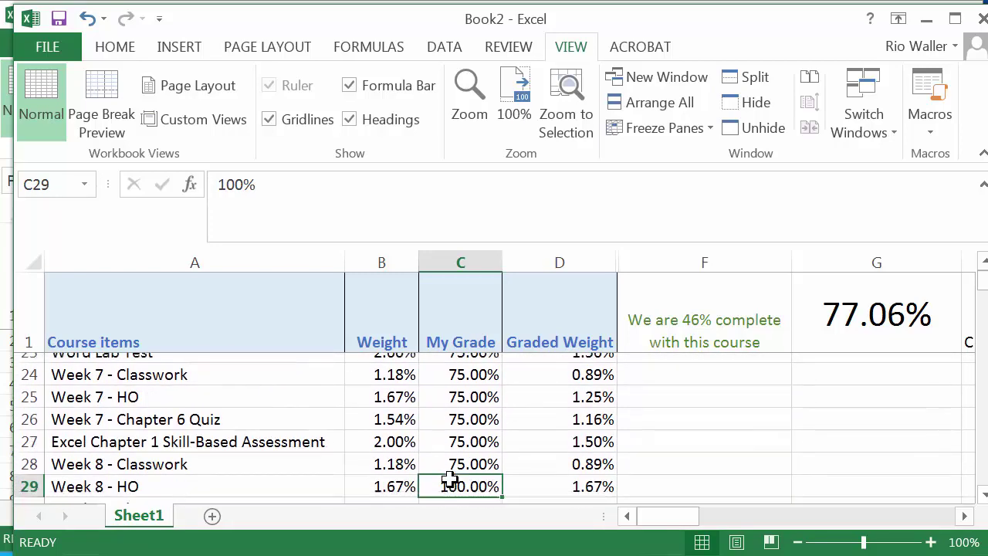
scroll(449, 478, down, 1)
- Enter grades of 100% in C31, 1001% in C32, and 100% in C33 and C34 of the My Grade column
click(480, 408)
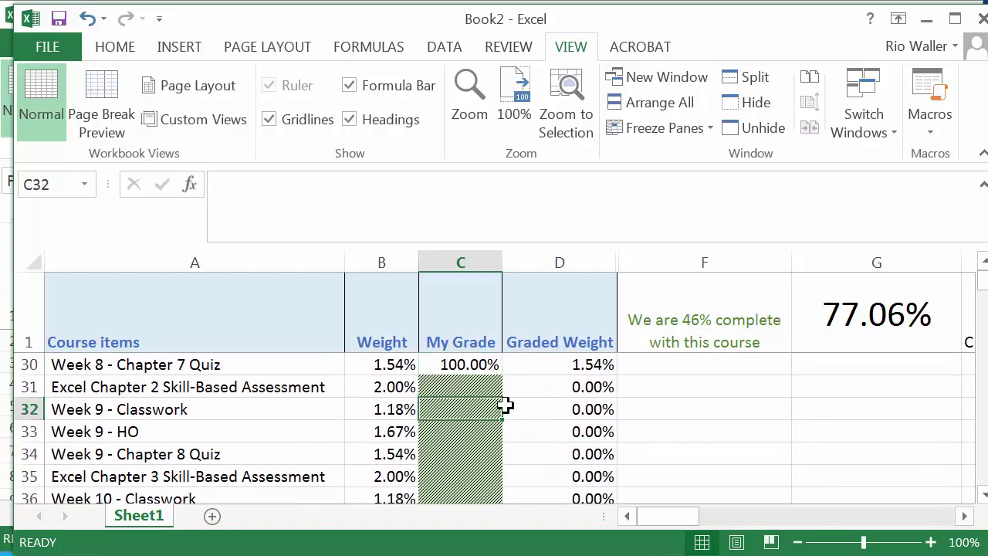
key(Up)
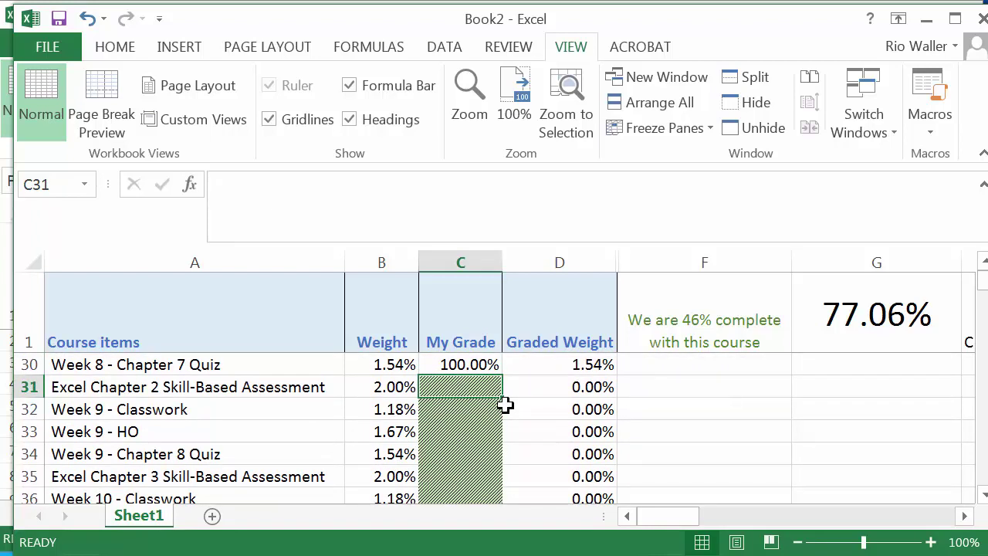
text(100)
key(Return)
text(1001)
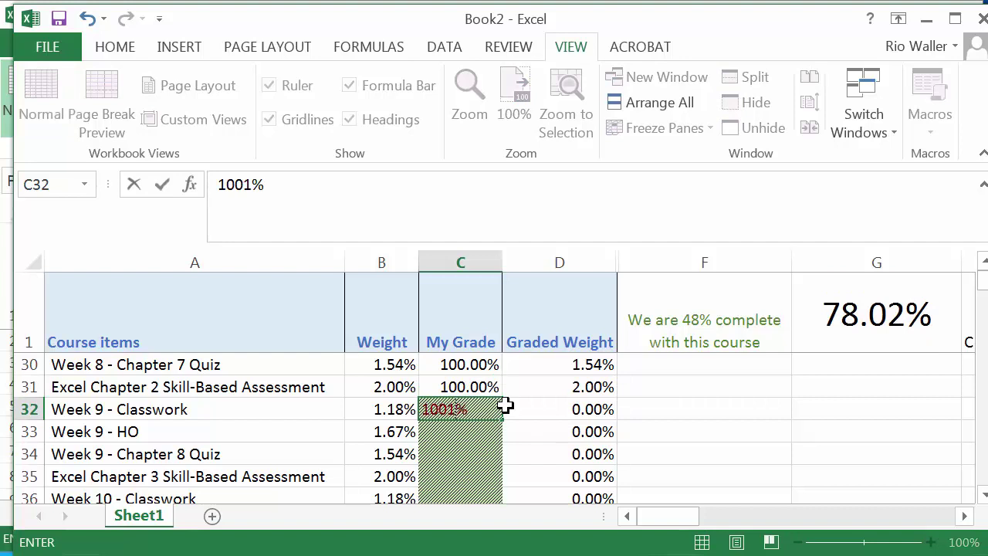
key(Return)
text(100)
key(Return)
text(100)
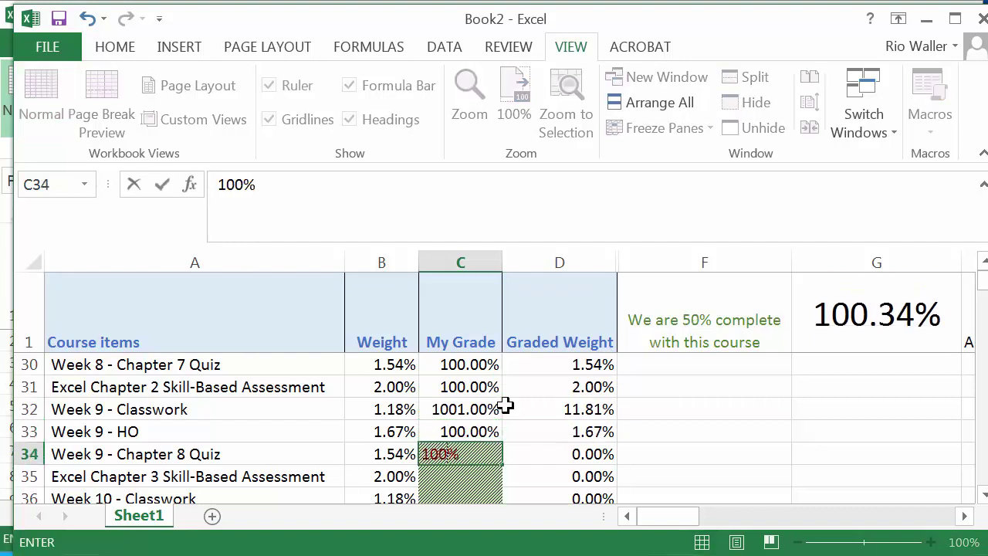
key(Return)
- Correct the Week 9 - Classwork grade in C32 to 100%
key(Up)
key(Up)
key(Up)
key(Up)
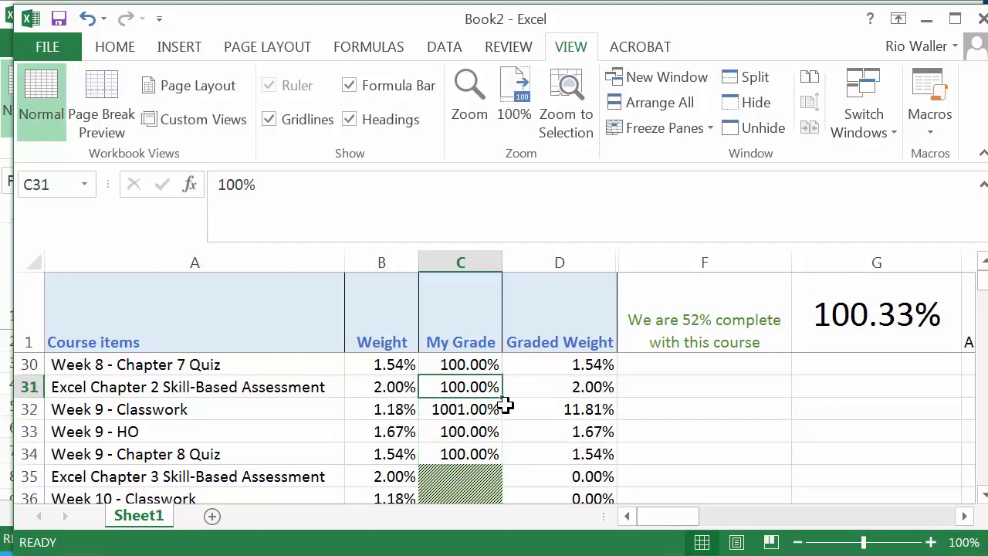
click(417, 410)
text(100)
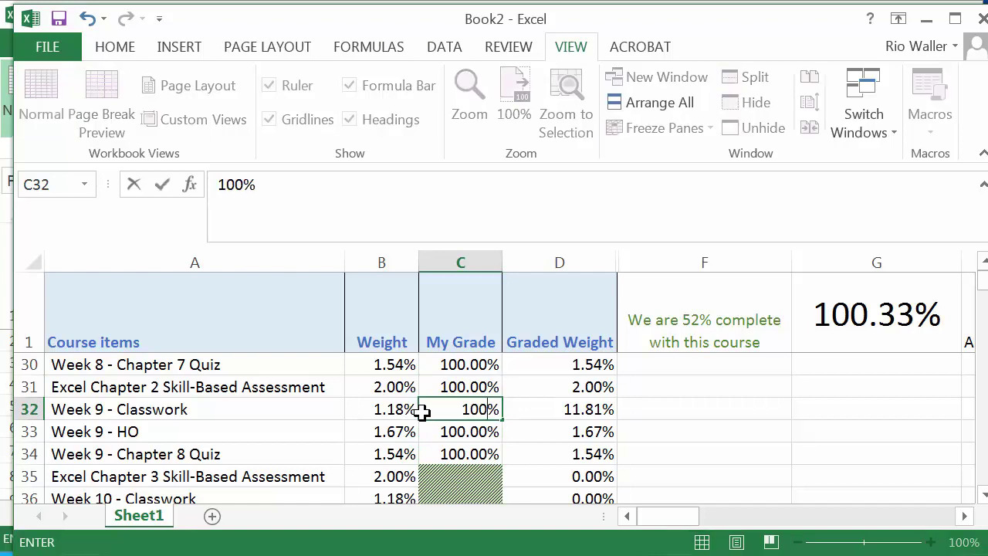
key(Return)
- Copy the formatting of the course percentage in G1 to the letter grade in H1 with Format Painter
key(Up)
key(Right)
key(Right)
key(Right)
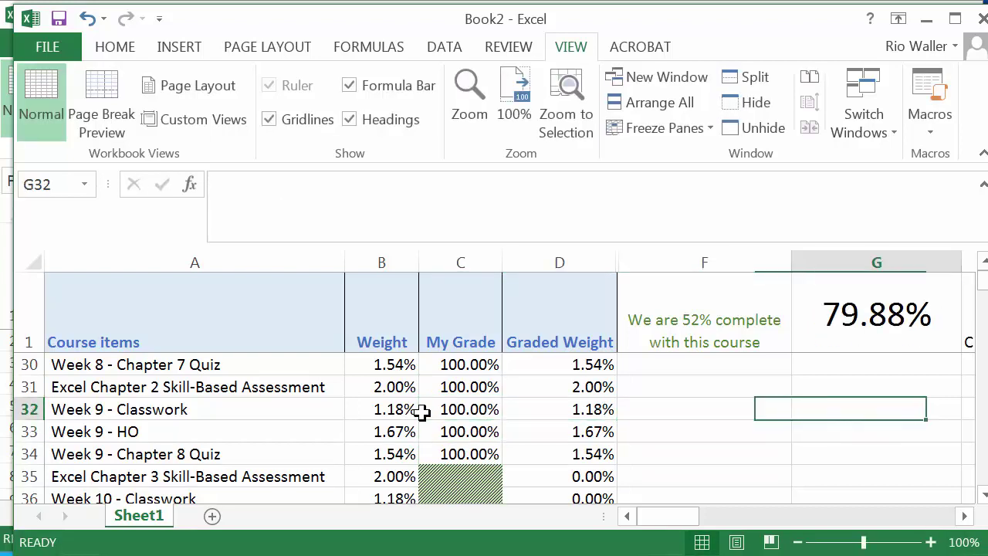
key(Right)
key(Right)
click(542, 333)
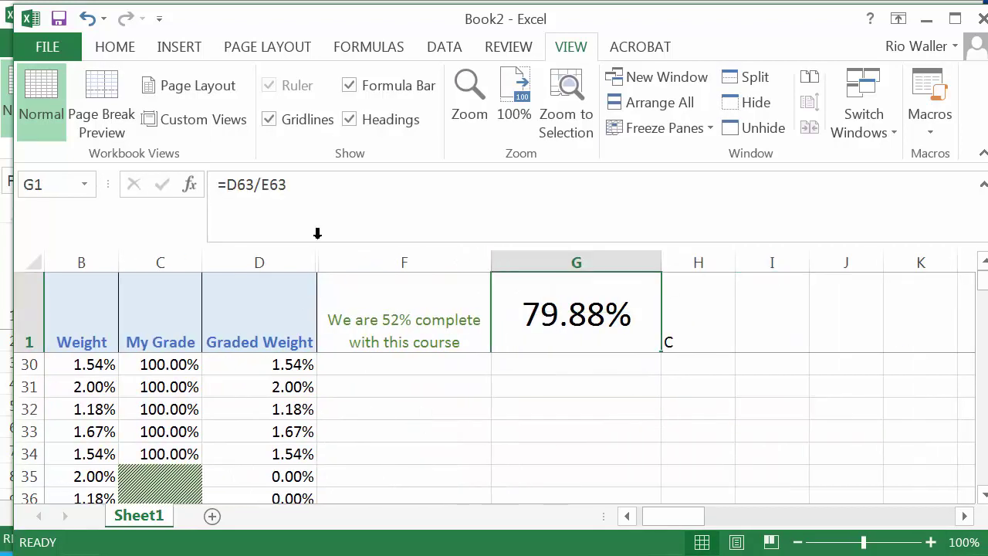
click(118, 45)
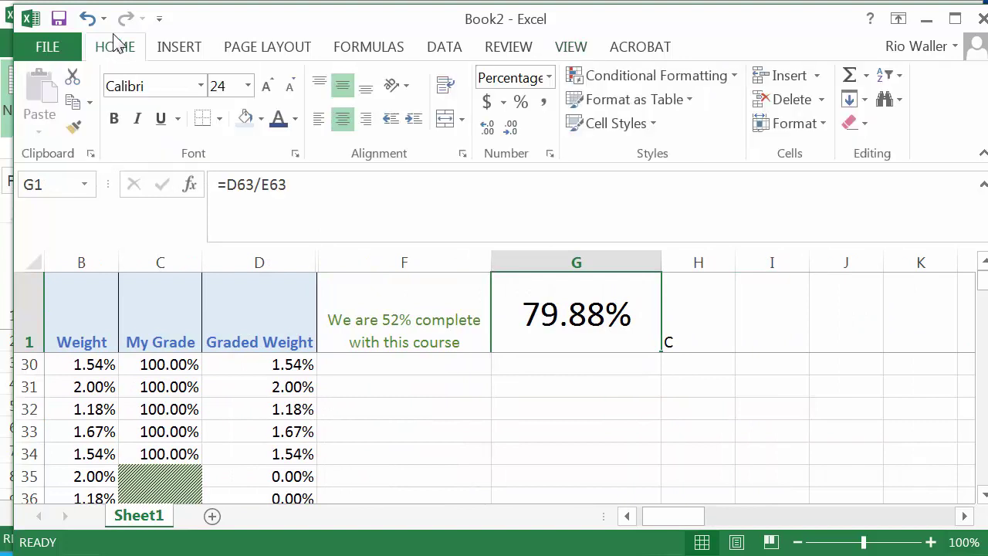
click(73, 125)
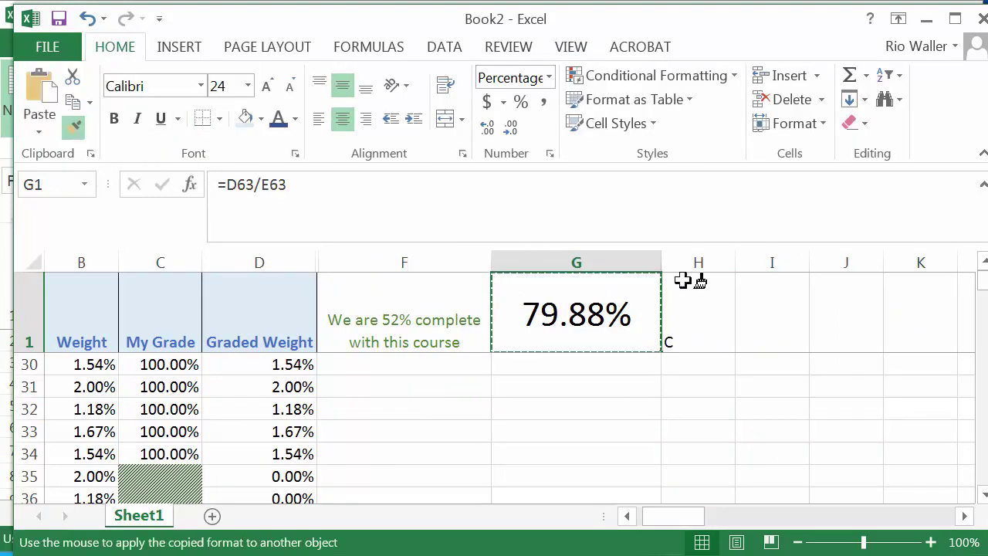
click(710, 311)
click(309, 326)
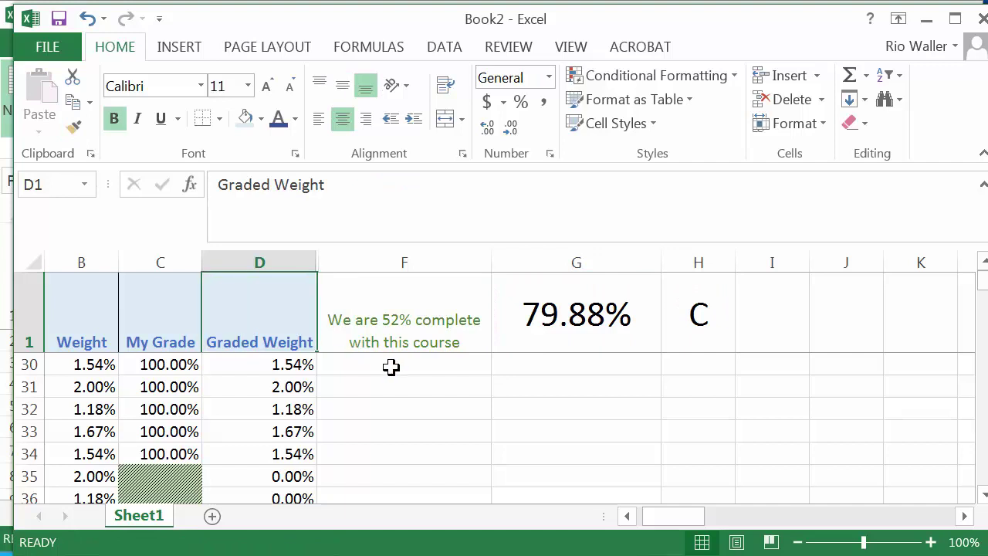
- Narrow columns F and G so the completion message, percentage and letter grade fit beside the grade list
key(Left)
key(ctrl+Home)
key(Right)
key(Right)
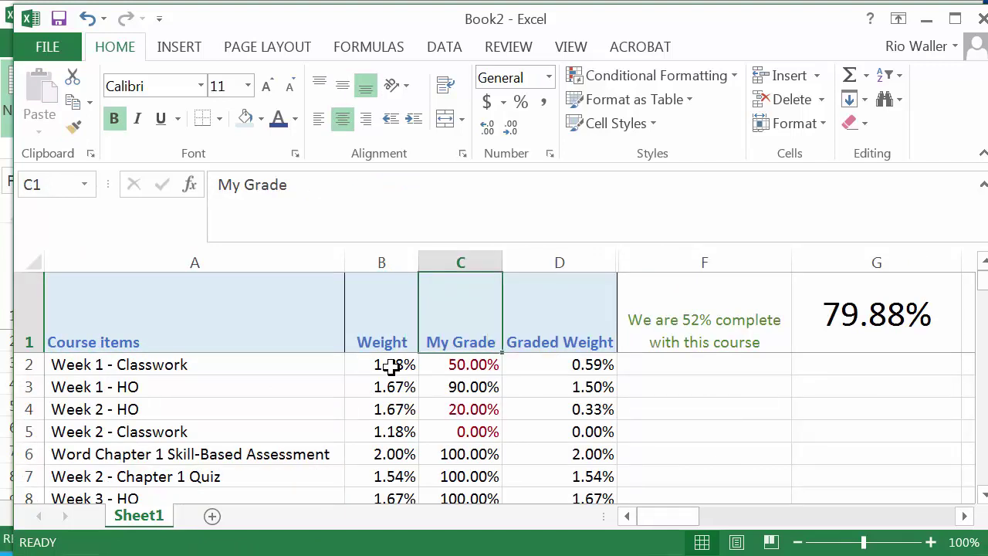
key(Down)
key(Down)
key(Down)
key(Down)
key(Down)
key(Down)
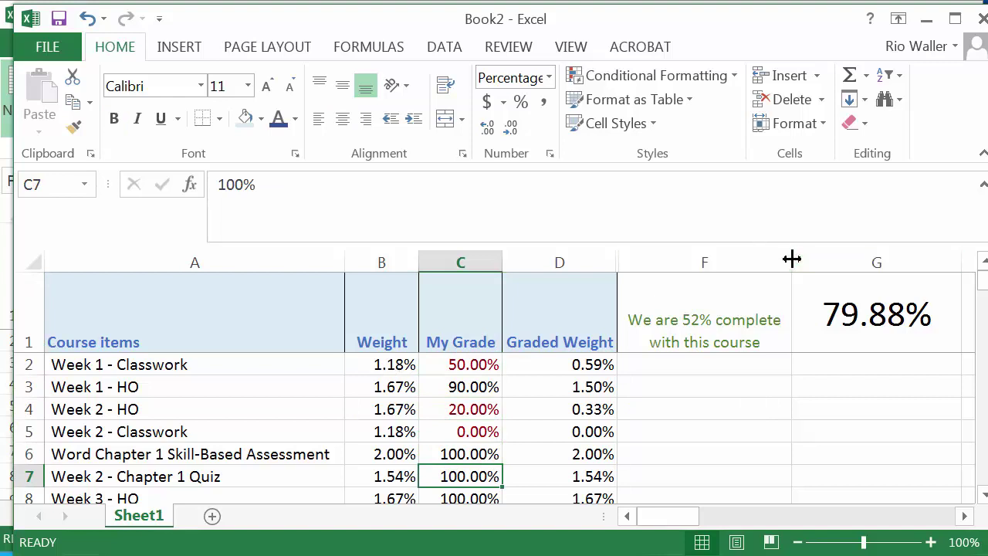
drag(792, 261, 749, 260)
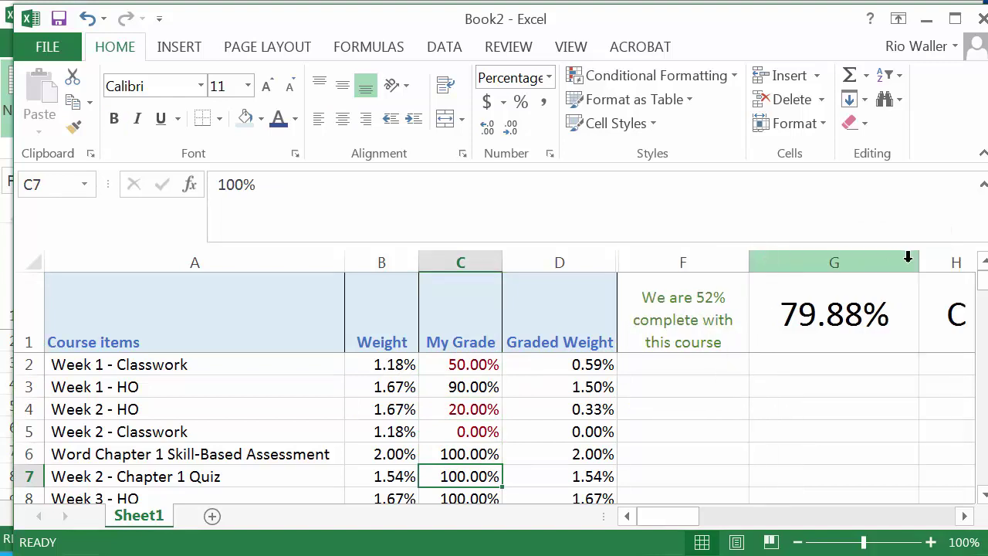
drag(917, 262, 884, 265)
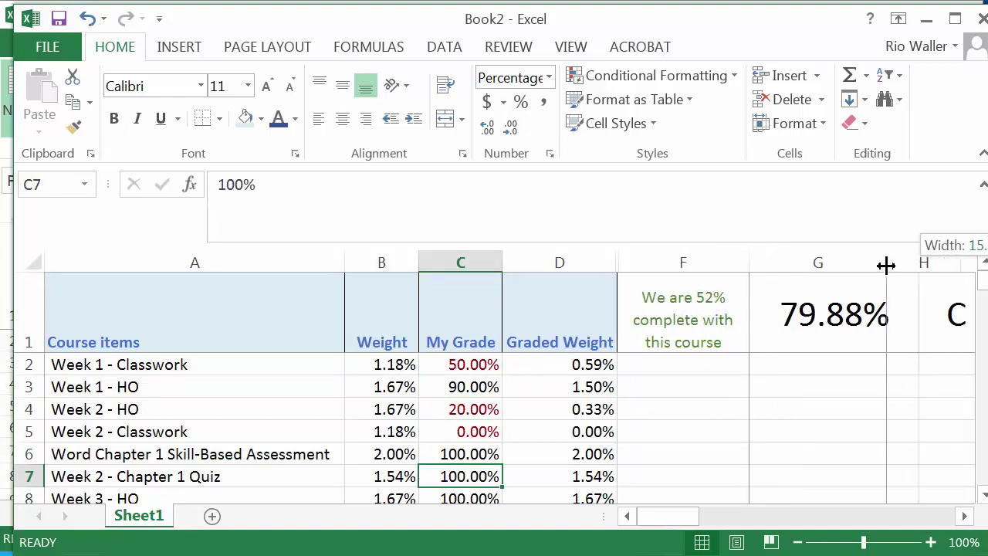
- Examine the My Grade column down to Week 10 against the frozen headings, percentage and letter grade
click(434, 405)
key(Down)
key(Down)
key(Down)
key(Down)
key(Down)
key(Down)
key(Down)
key(Down)
key(Down)
key(Down)
key(Down)
key(Down)
key(Down)
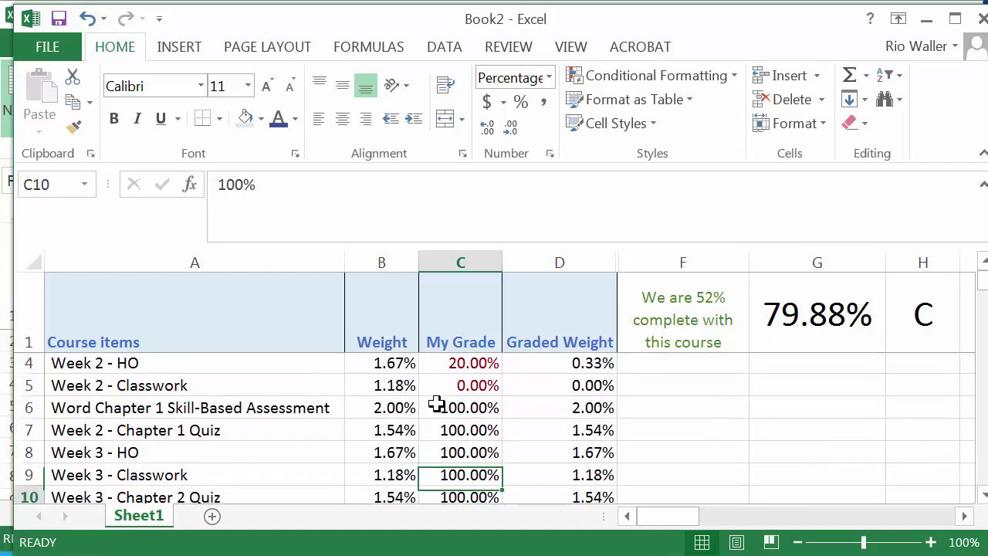
key(Down)
key(Down)
key(Down)
key(Down)
key(Down)
key(Down)
key(Down)
key(Down)
key(Down)
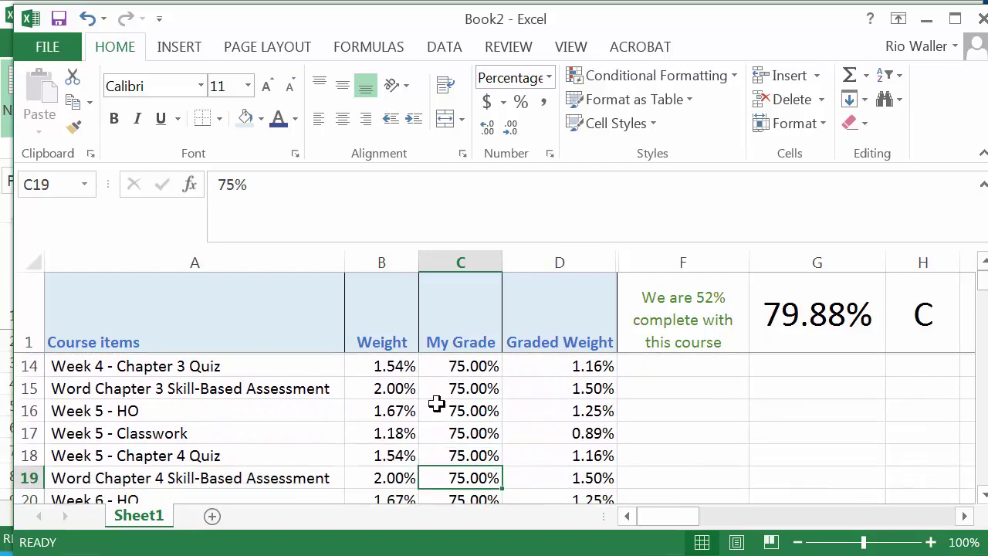
key(Down)
key(Down)
key(Down)
key(Down)
key(Down)
key(Down)
key(Down)
key(Down)
key(Down)
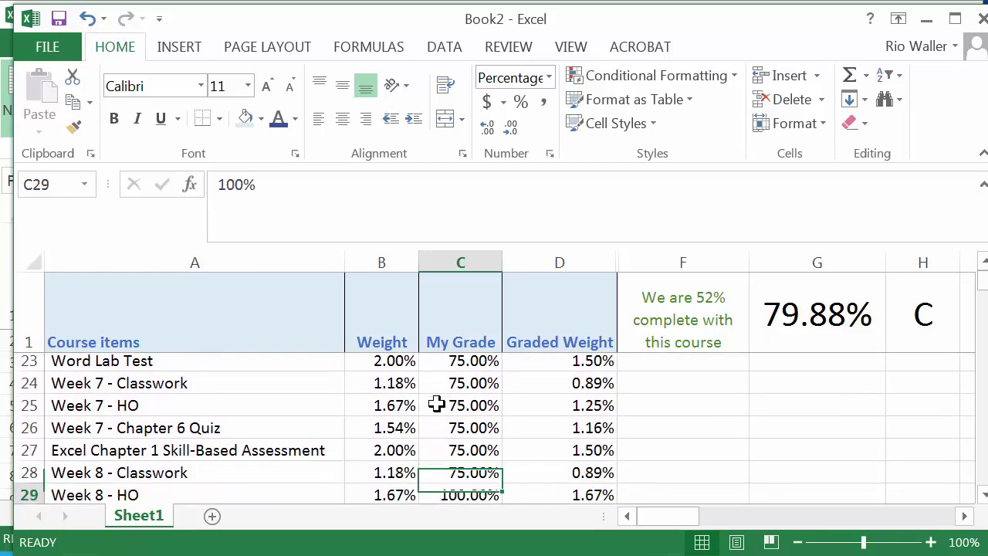
key(Down)
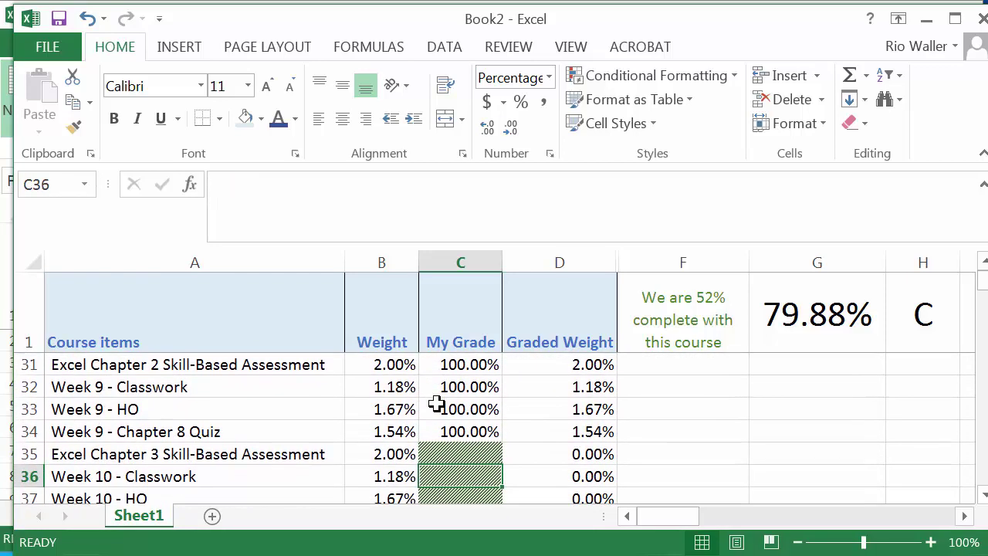
- Enter 100 for Excel Chapter 3 Skill-Based Assessment in C35 and 10% for Week 10 - Classwork in C36
key(Up)
key(Up)
key(Down)
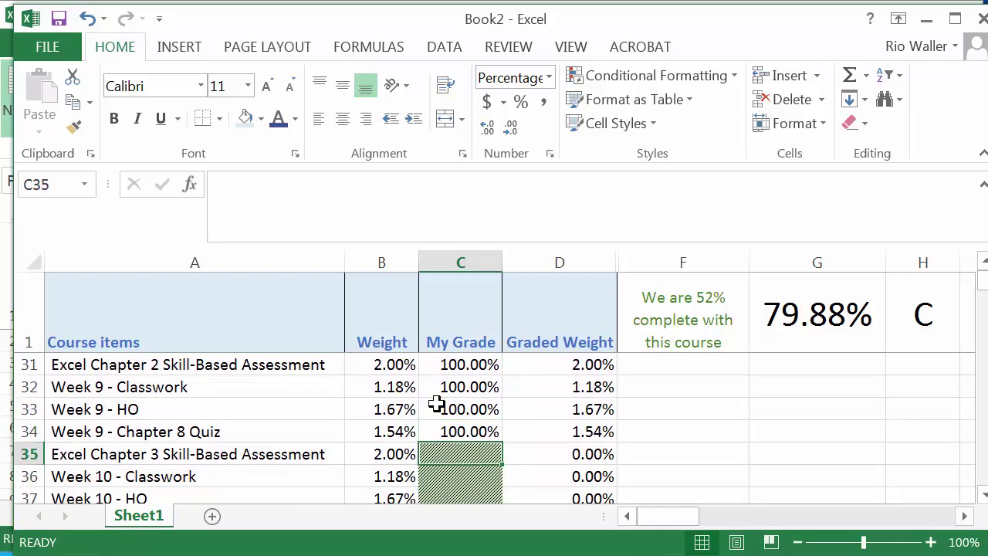
text(`)
text(0)
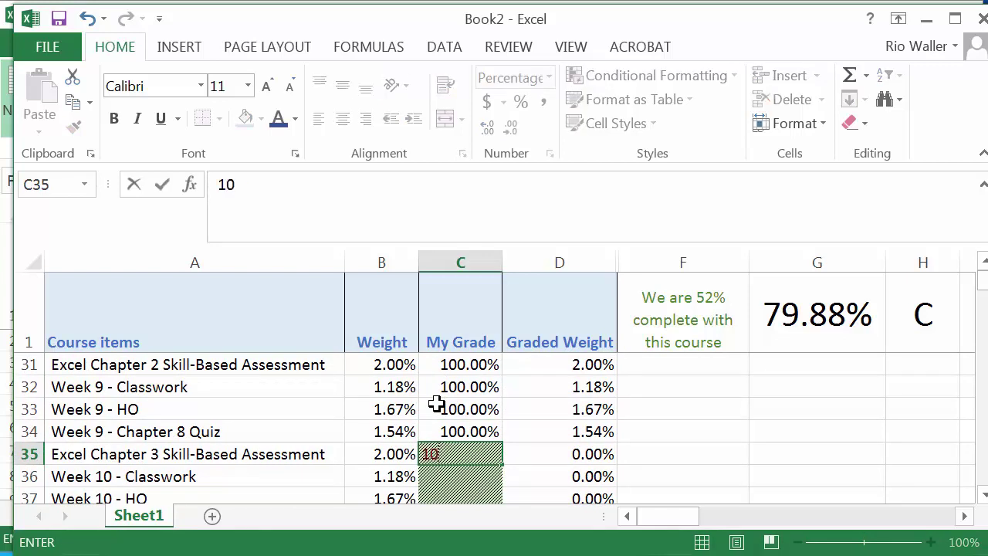
text(0)
key(Return)
text(10)
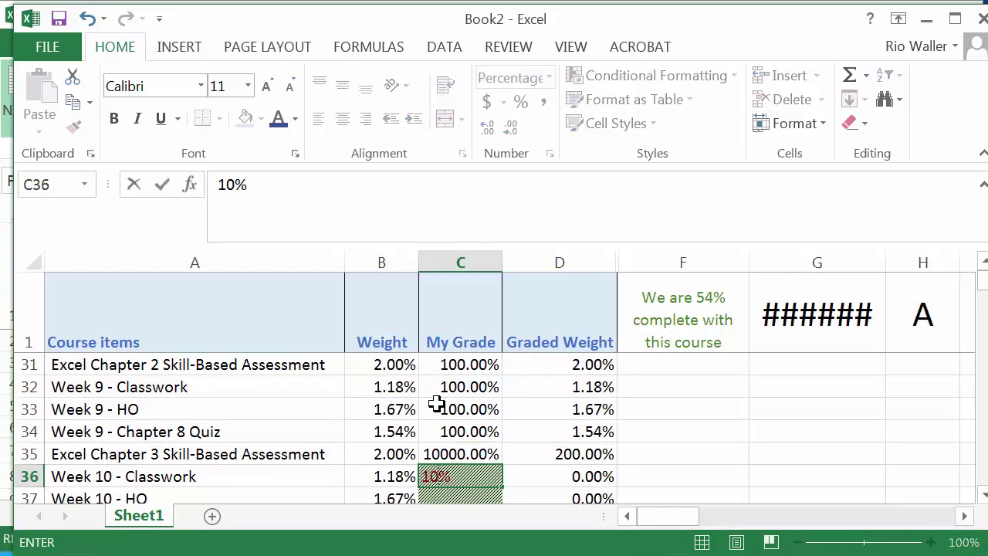
key(Return)
- Set the Excel Chapter 3 Skill-Based Assessment grade in C35 to 100%
key(Up)
key(Up)
text(100.)
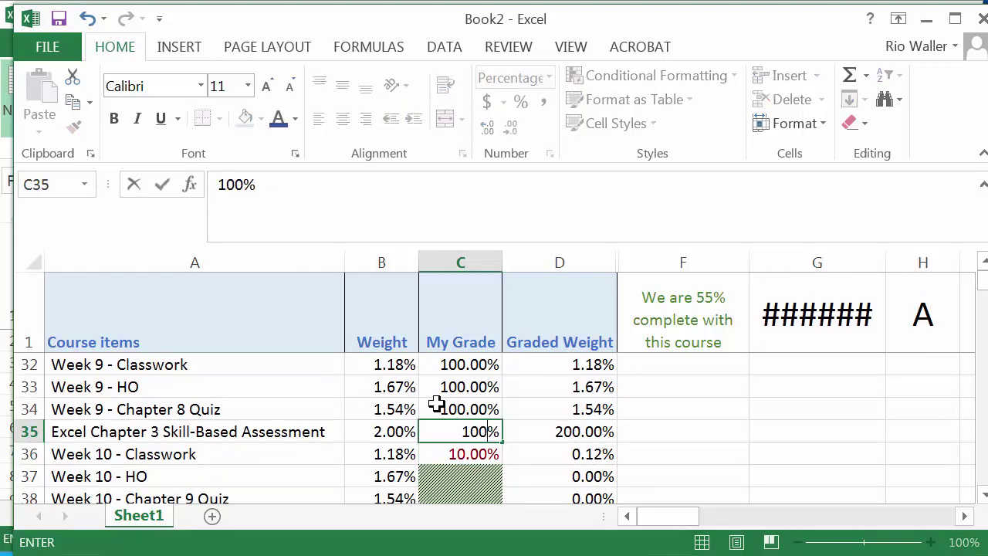
text(0)
key(BackSpace)
key(Return)
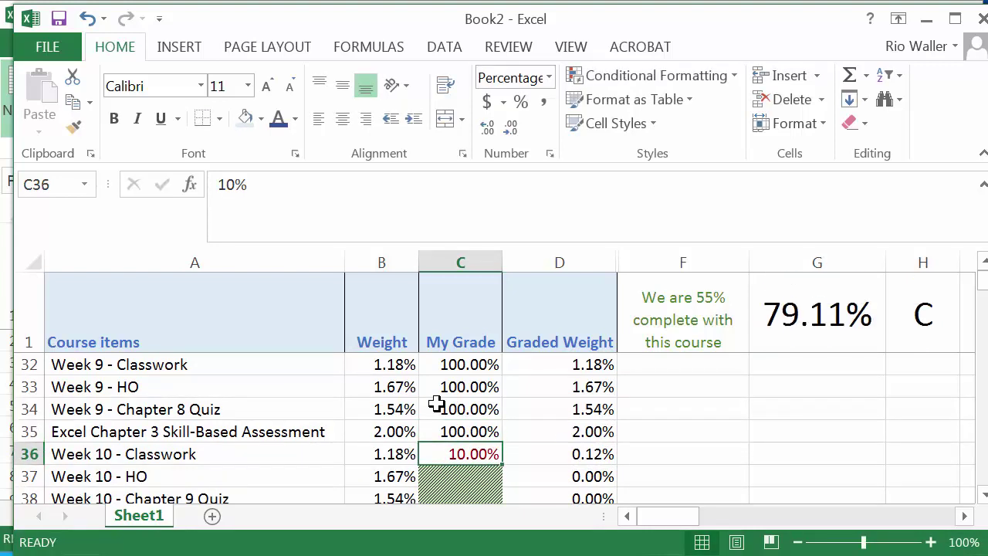
- Set the Week 10 - Classwork grade in C36 to 70% and select the completion message in F1
text(70)
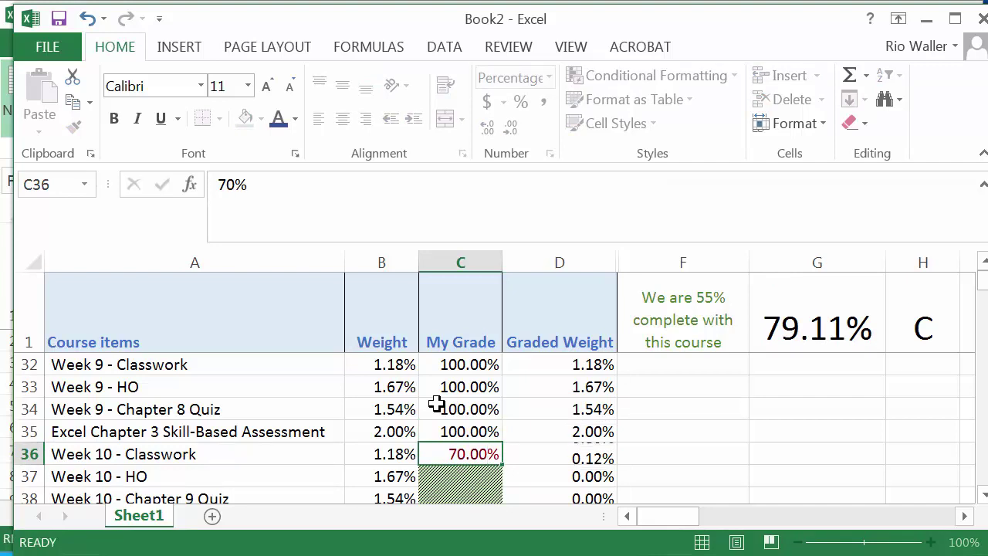
key(Return)
key(Up)
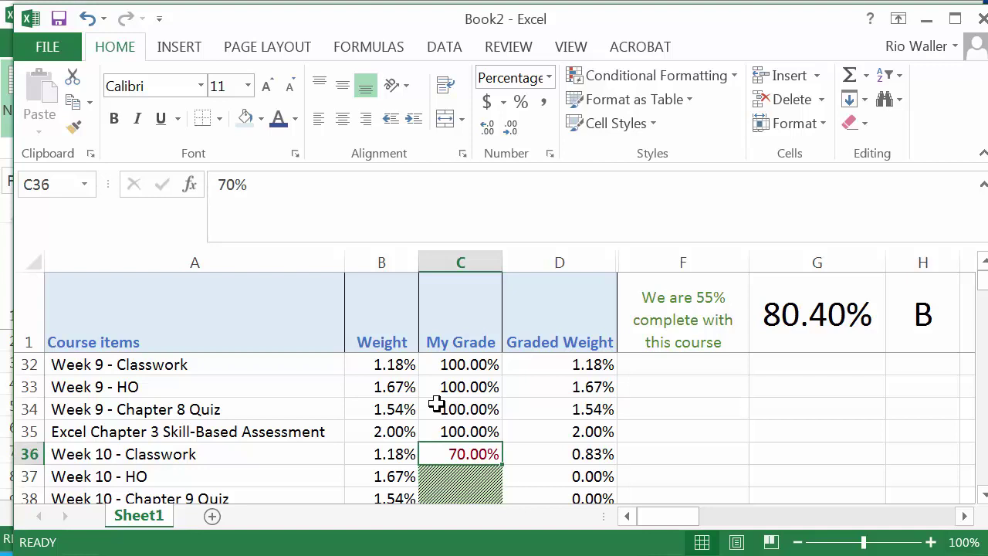
click(726, 319)
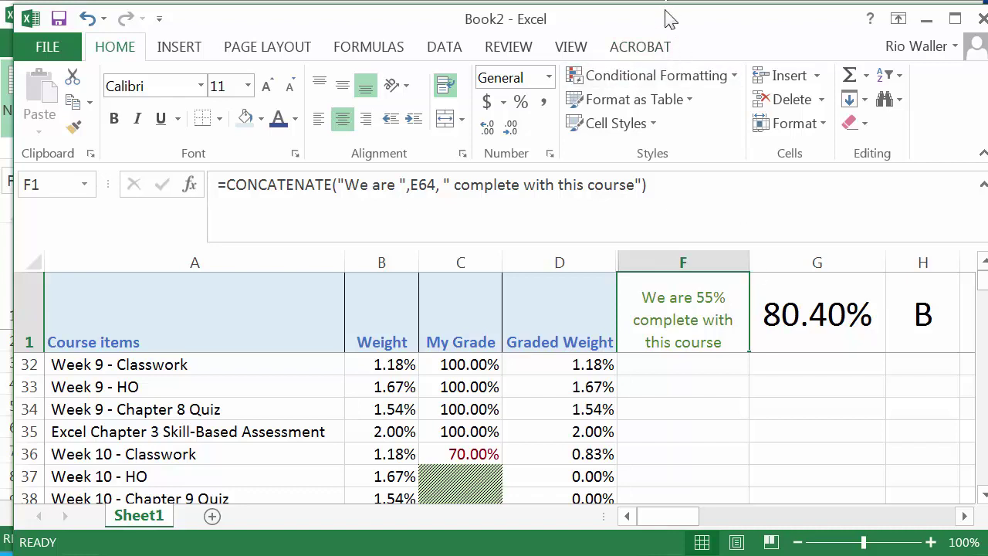
- Save the workbook in My Documents under the file name RWMyGrade as an Excel Workbook
click(47, 46)
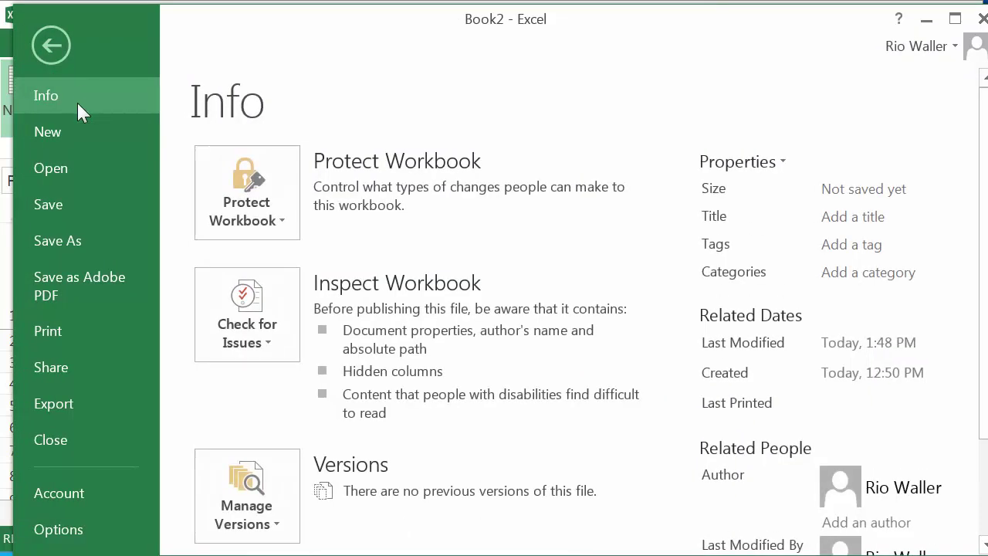
click(75, 235)
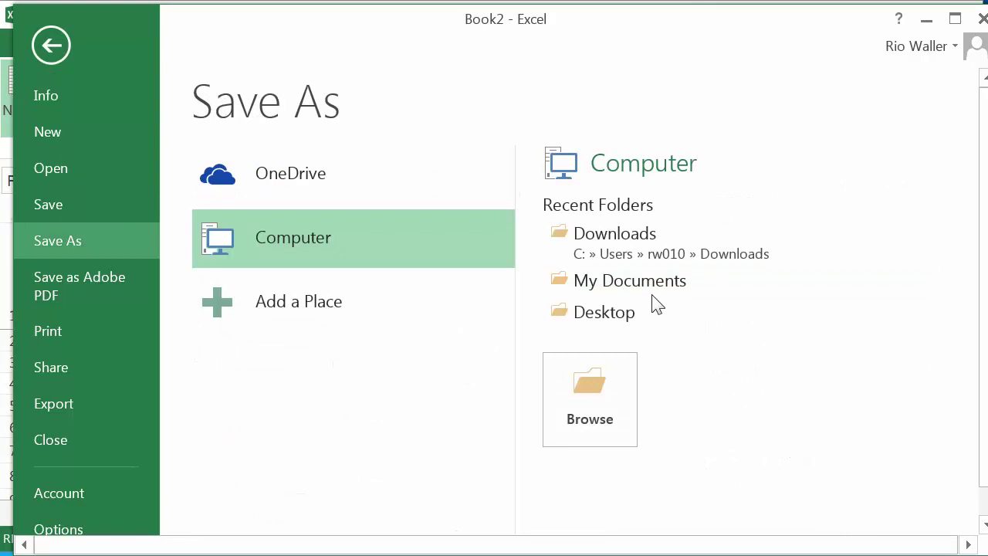
click(607, 277)
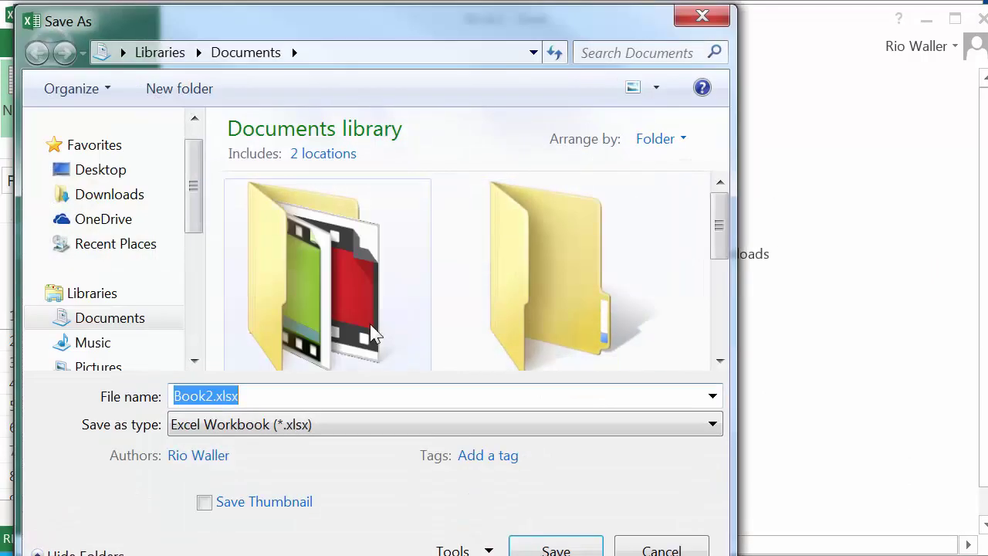
text(MyGrade)
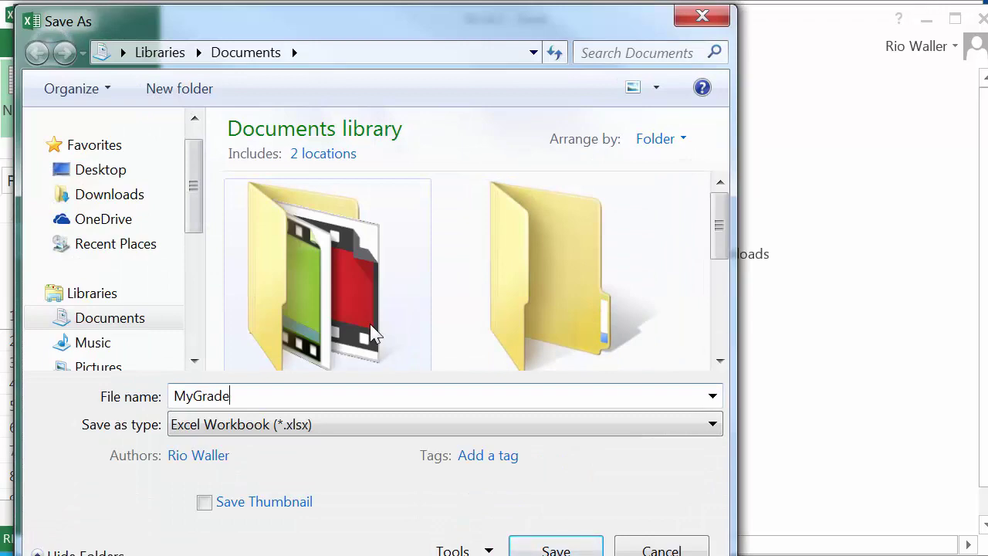
text(RW)
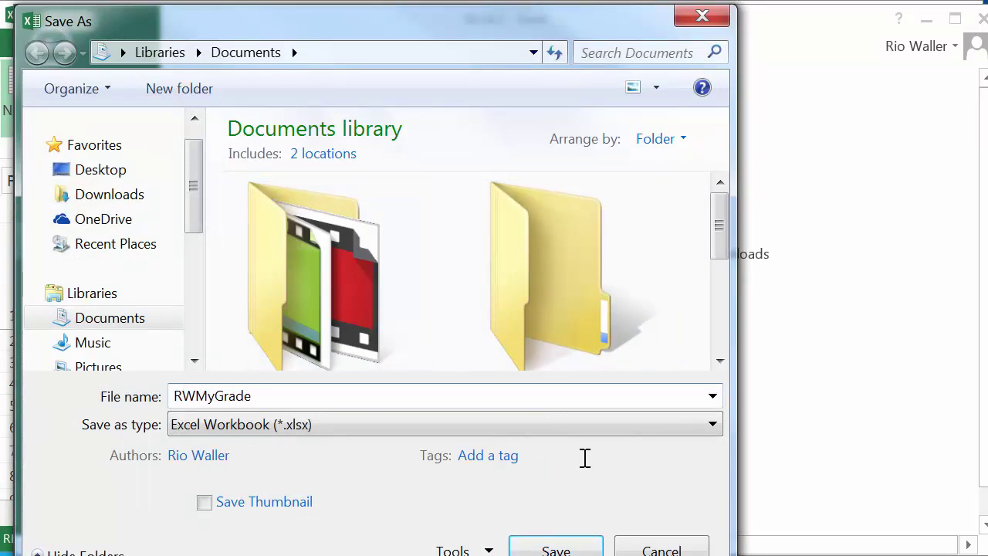
click(555, 548)
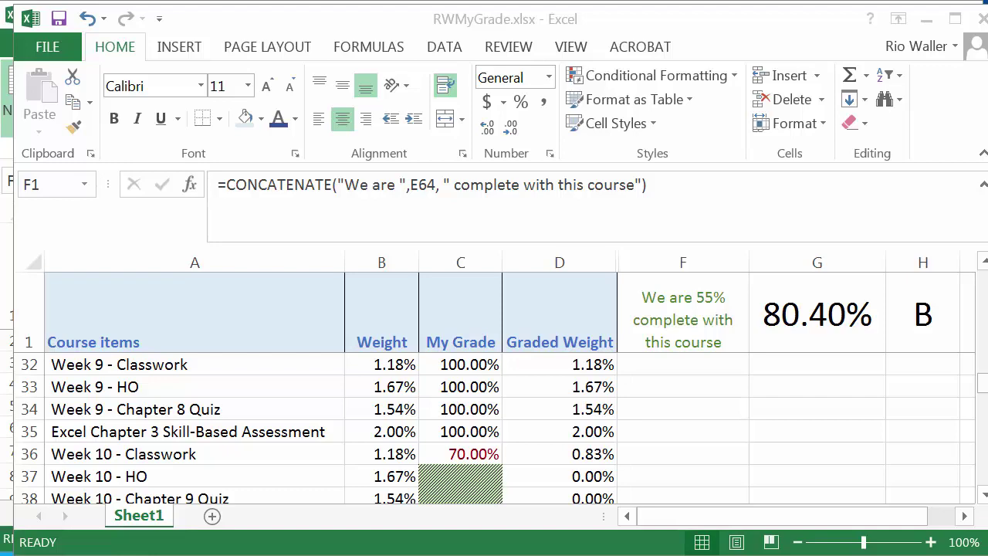
- Switch to Blackboard in Chrome, close the My Percentage criteria, open the course's Classwork page and enlarge the browser window
drag(987, 123, 499, 28)
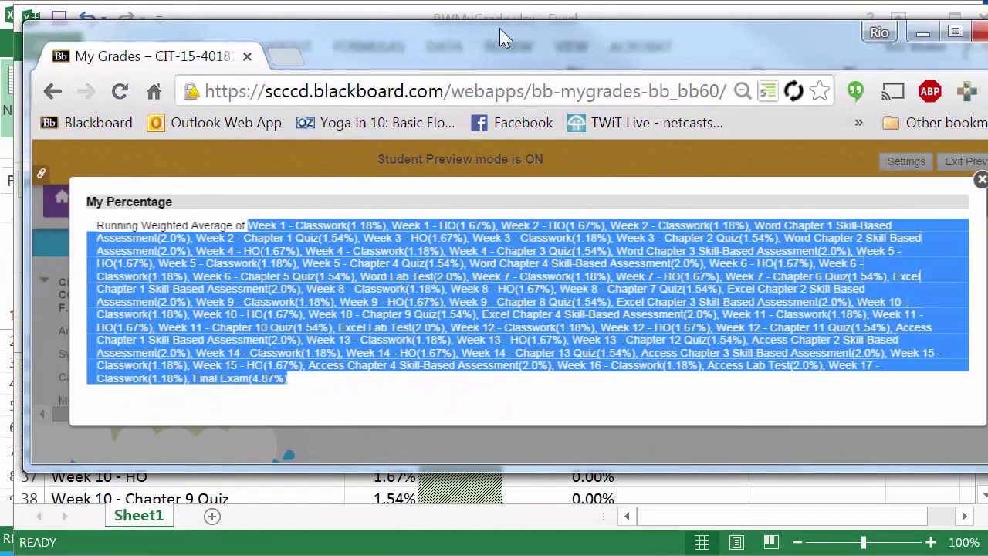
click(979, 185)
scroll(118, 348, down, 1)
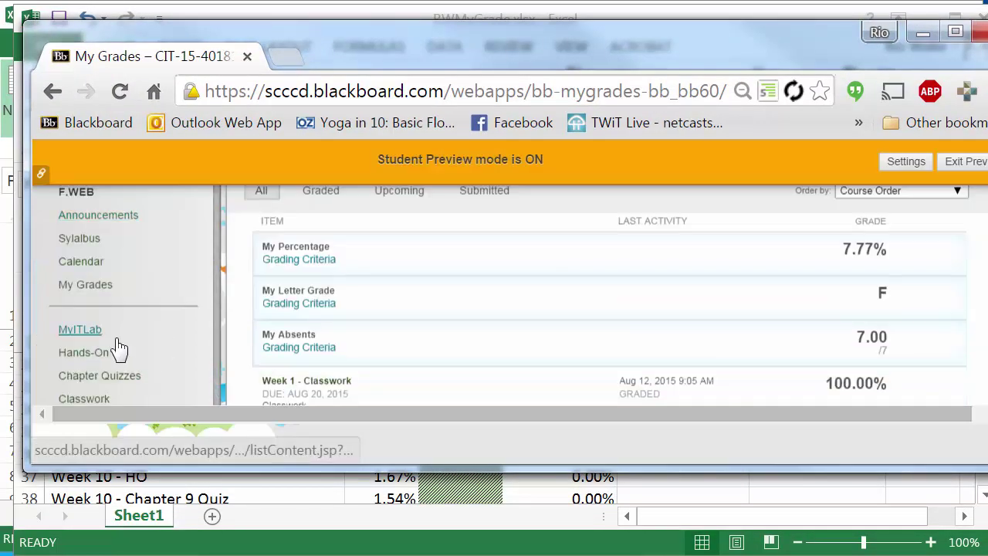
scroll(117, 348, down, 2)
click(81, 287)
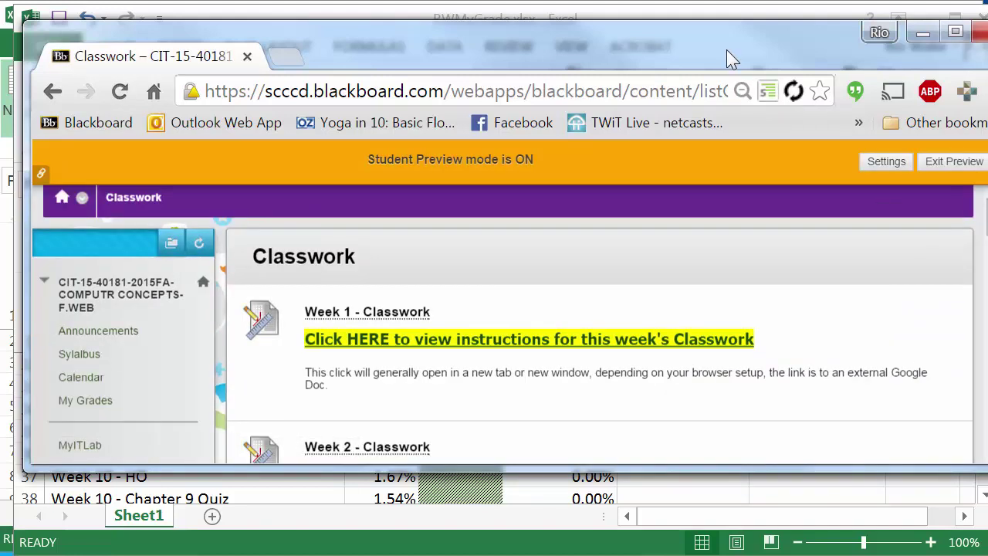
drag(726, 50, 695, 30)
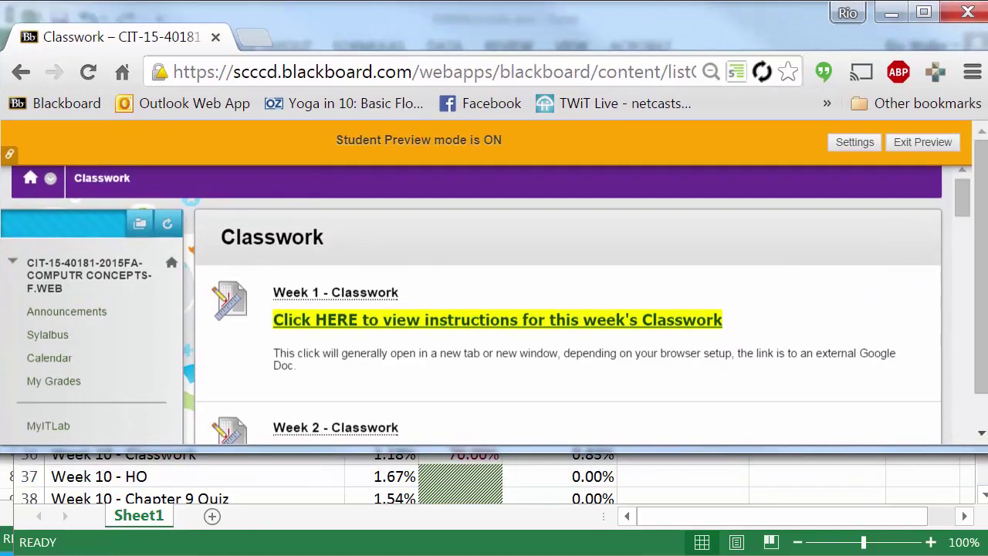
drag(986, 449, 980, 530)
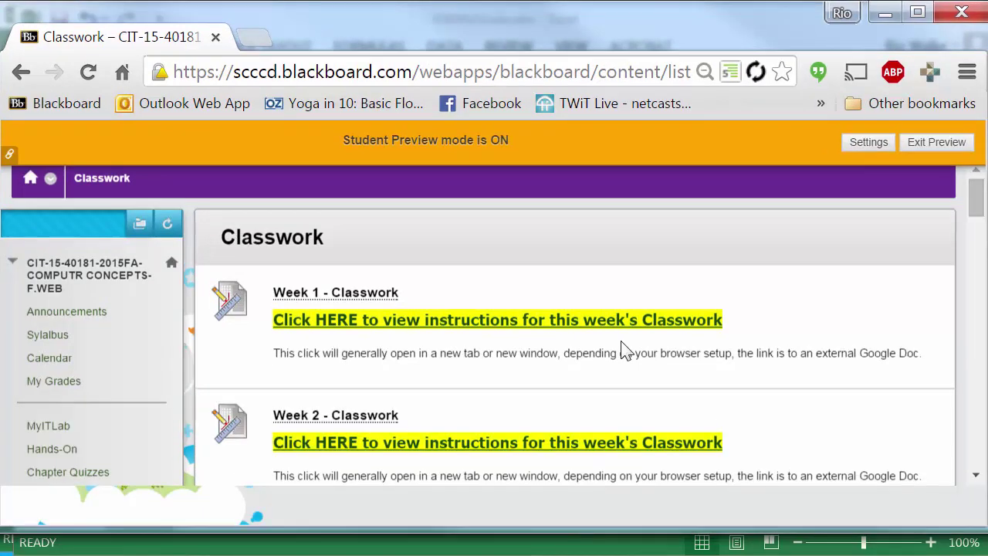
- Open the Week 10 - Classwork assignment from the Classwork list and start a new submission
scroll(623, 349, down, 14)
scroll(623, 349, up, 8)
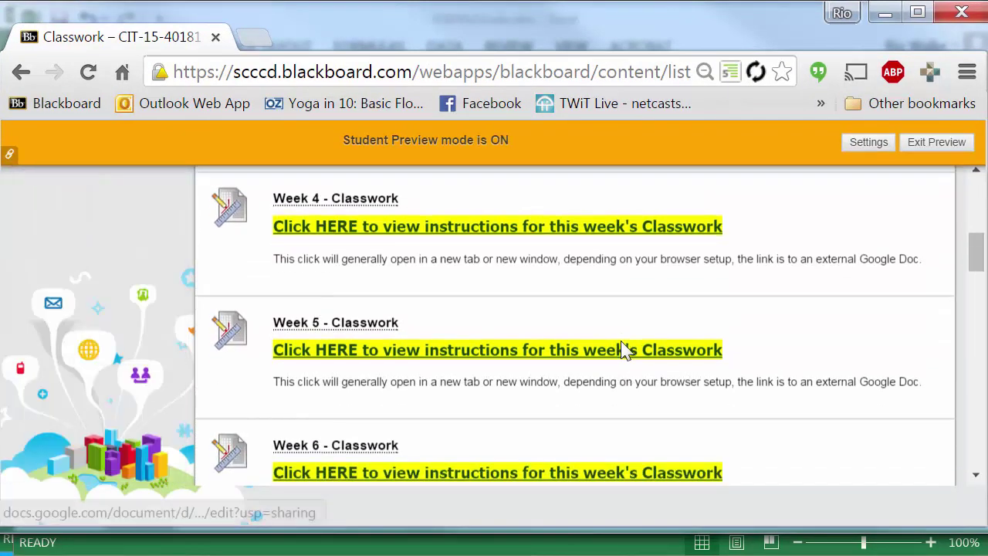
scroll(624, 349, up, 6)
scroll(624, 348, down, 6)
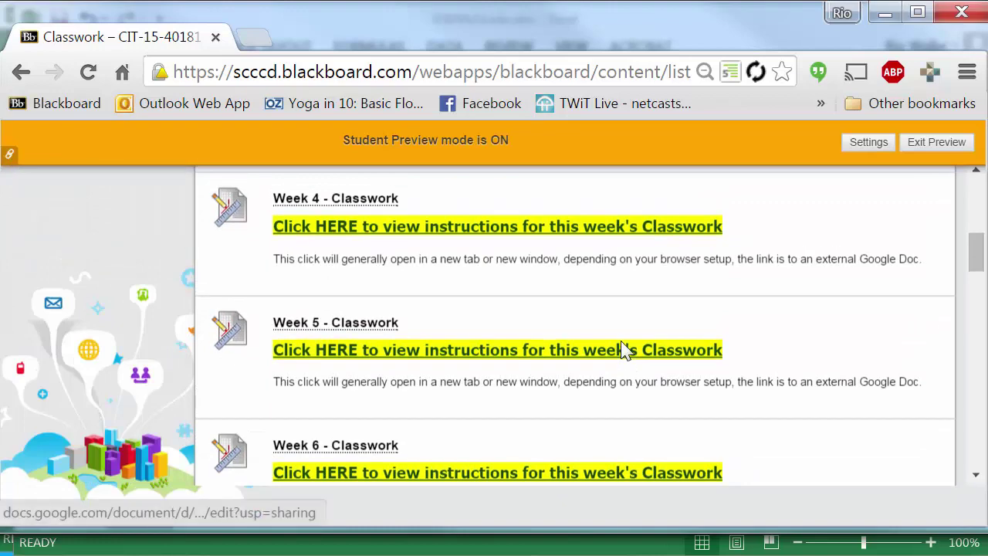
scroll(624, 349, down, 10)
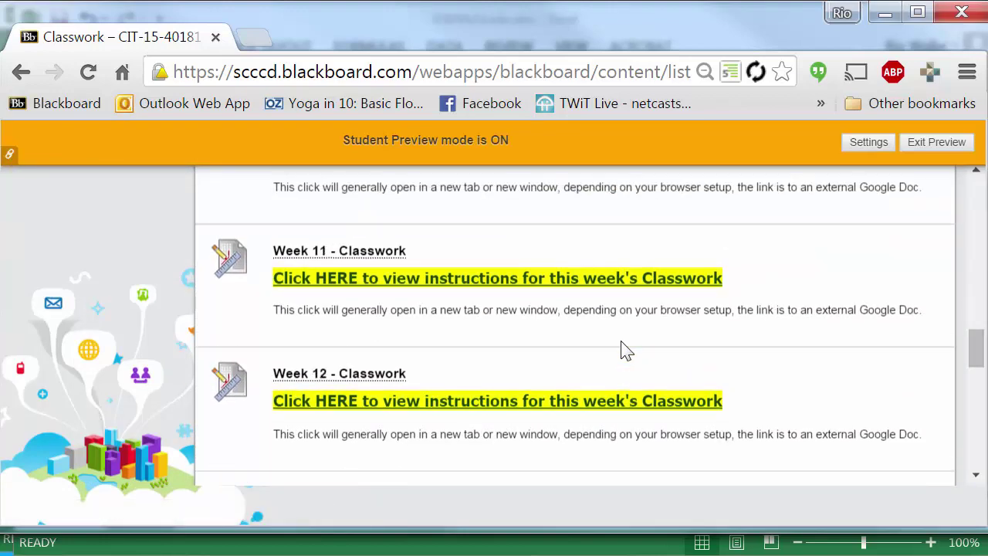
scroll(367, 235, down, 8)
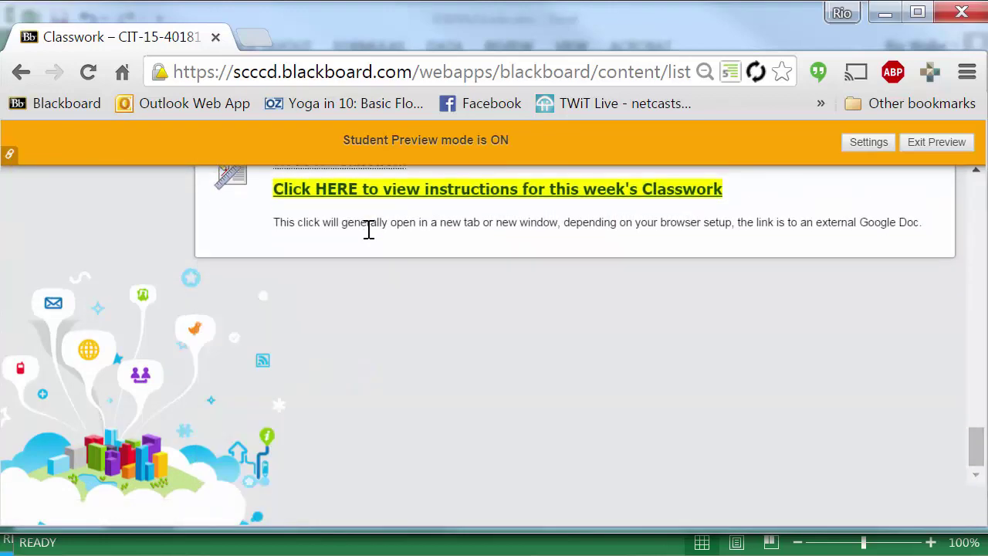
drag(976, 445, 976, 328)
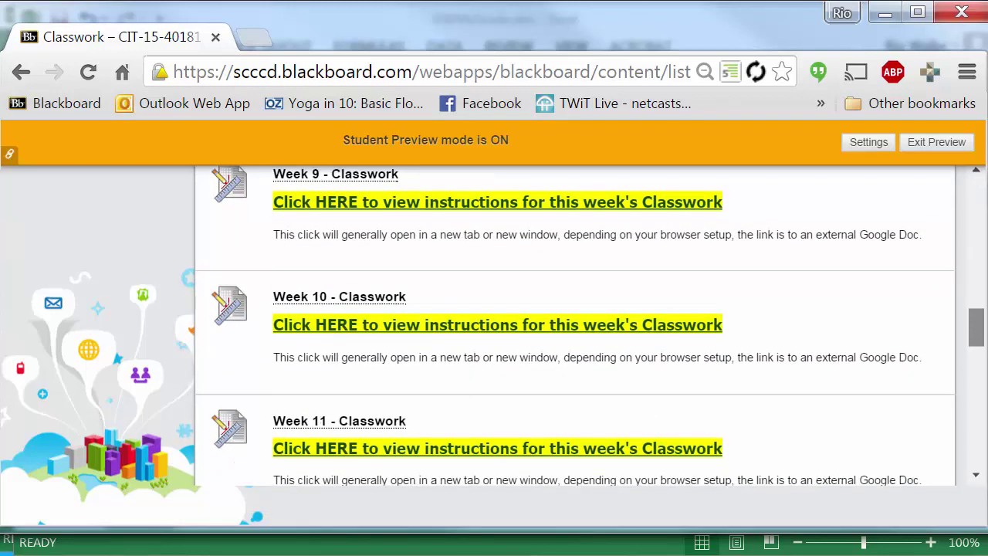
click(348, 299)
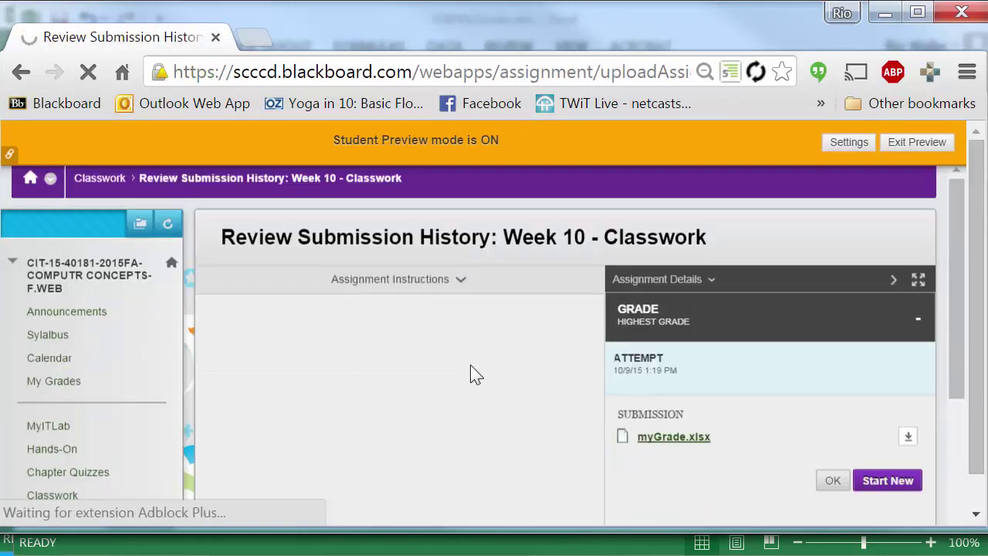
scroll(474, 374, down, 2)
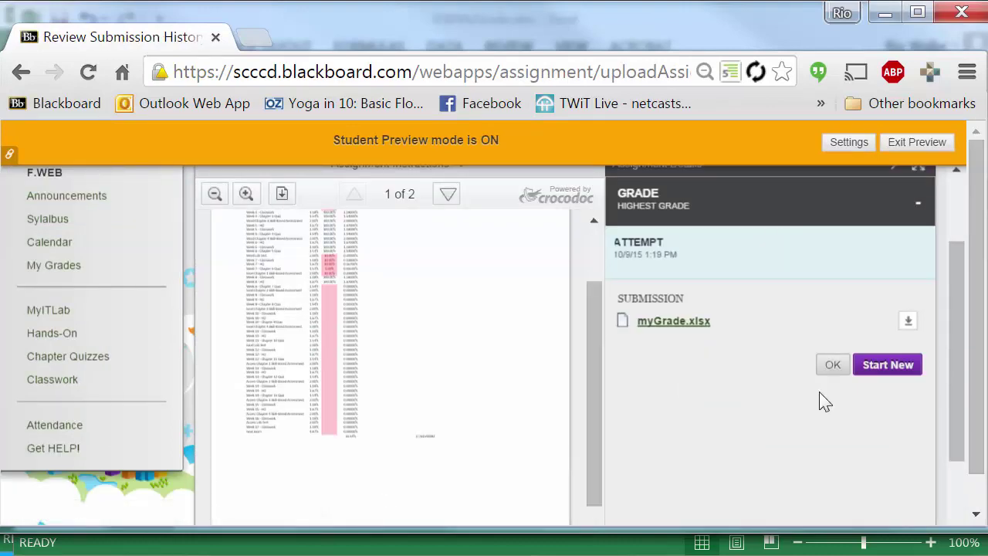
click(894, 365)
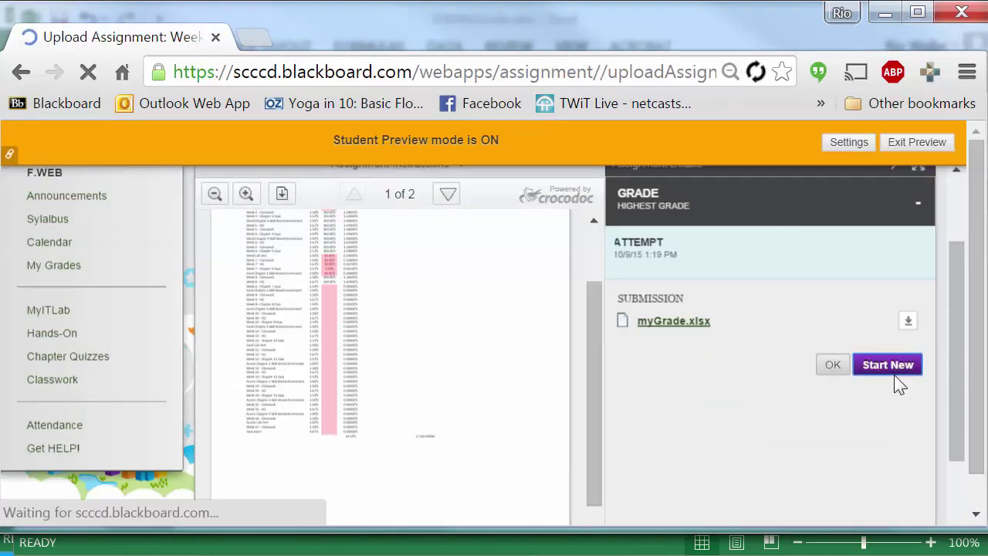
- Attach RWMyGrade.xlsx from the Documents library to the Week 10 - Classwork submission
scroll(465, 408, down, 3)
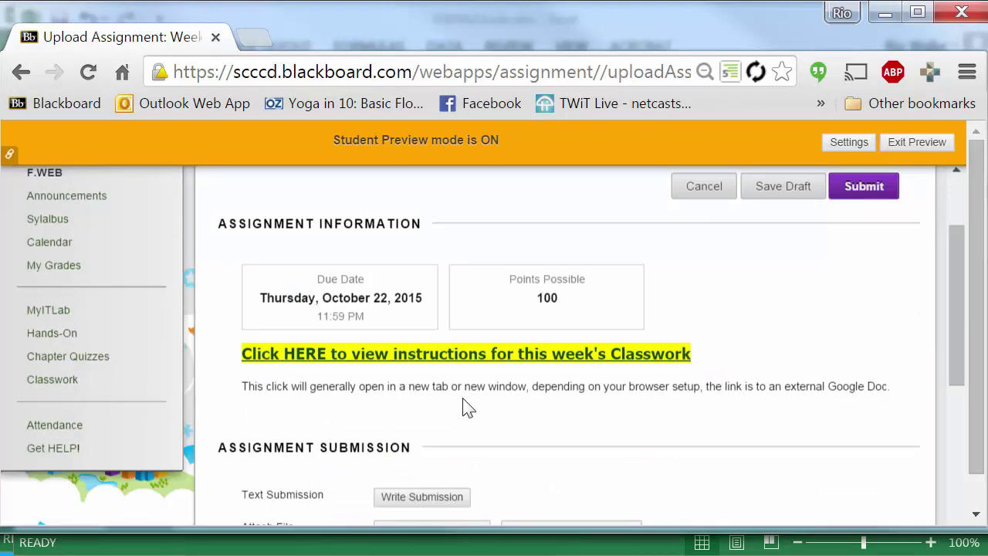
scroll(465, 407, down, 5)
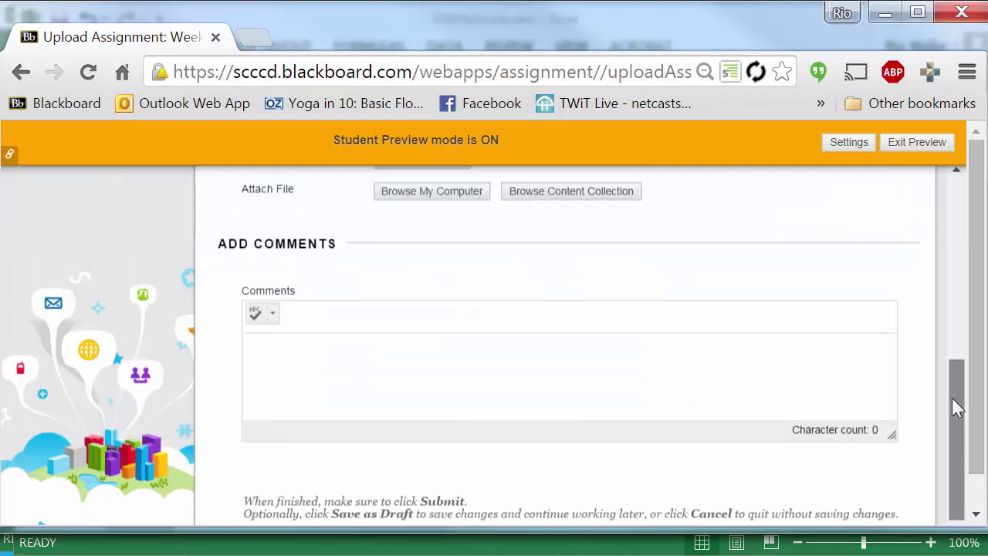
scroll(957, 408, up, 3)
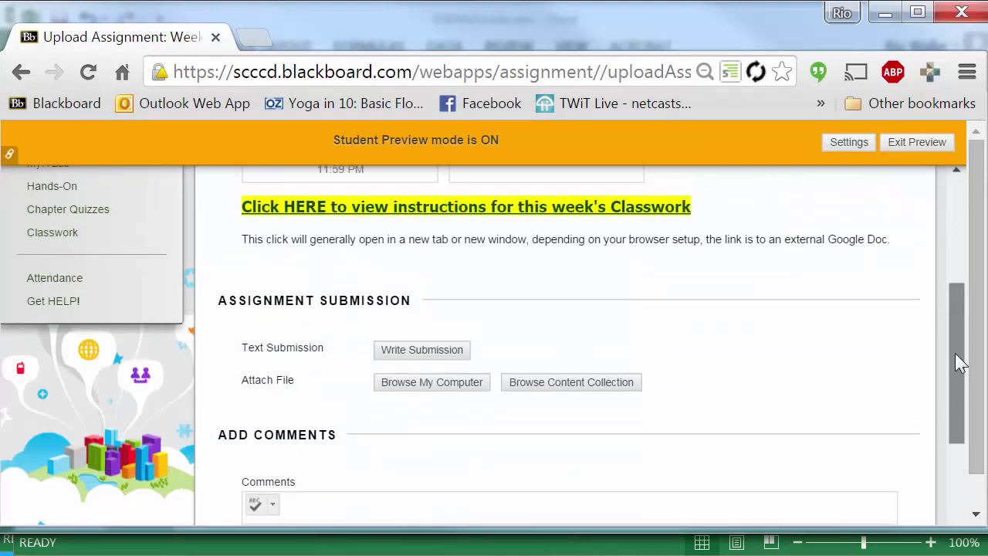
click(458, 392)
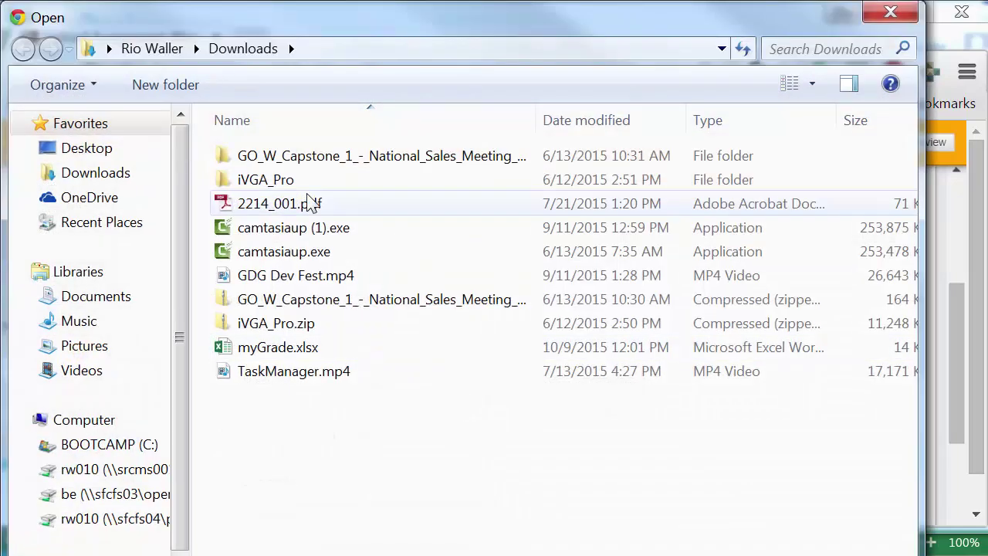
click(62, 296)
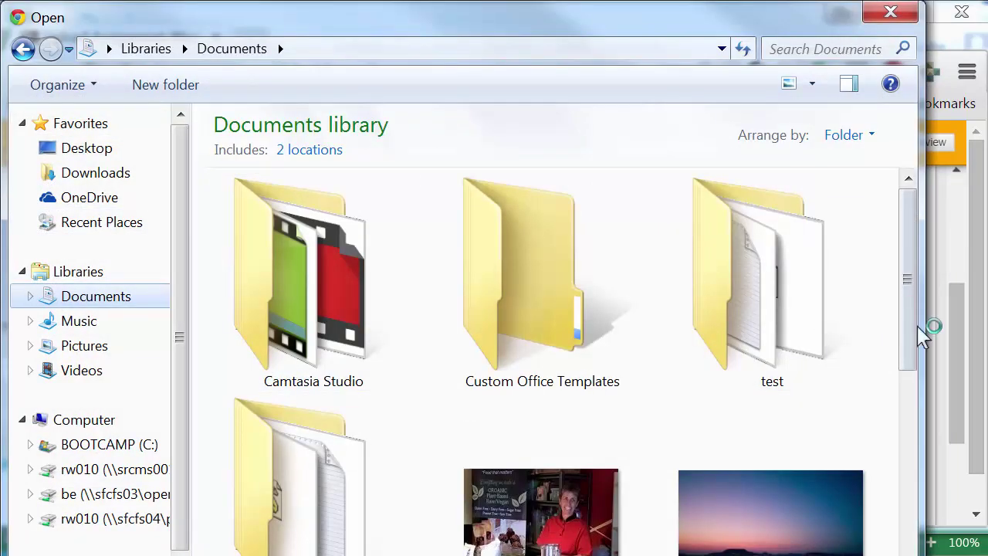
drag(915, 339, 899, 481)
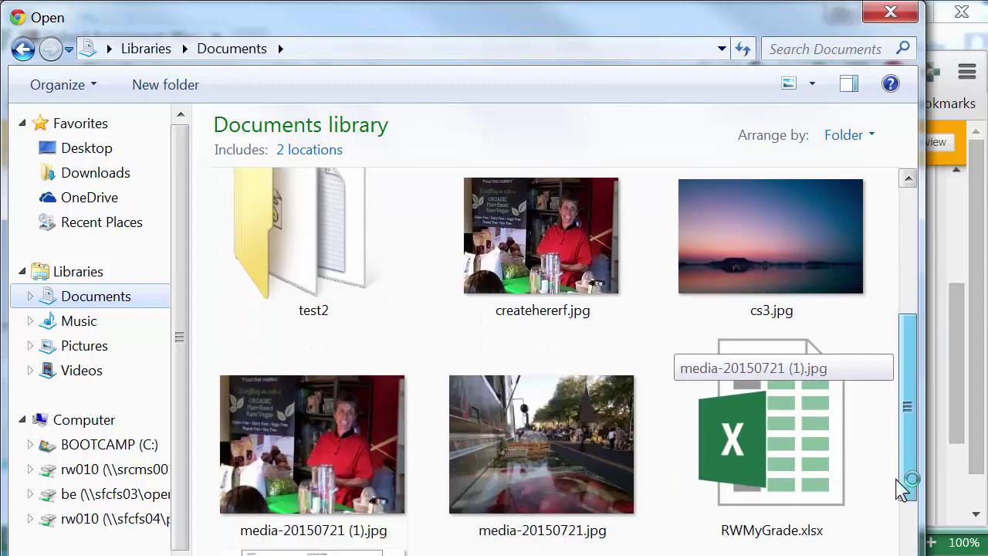
click(779, 456)
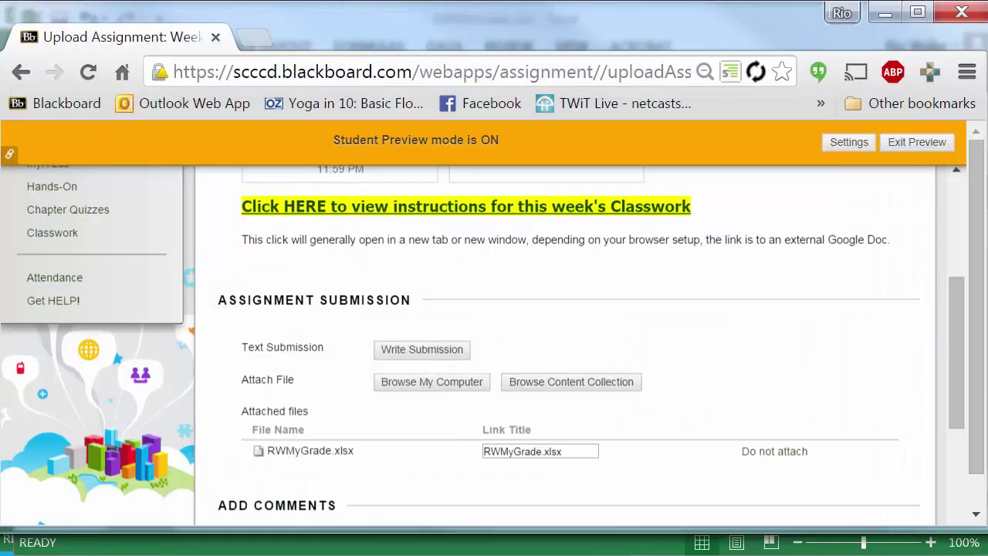
- Submit the Week 10 - Classwork assignment and review the submitted worksheet's preview in the submission history
scroll(768, 411, up, 4)
scroll(768, 411, down, 3)
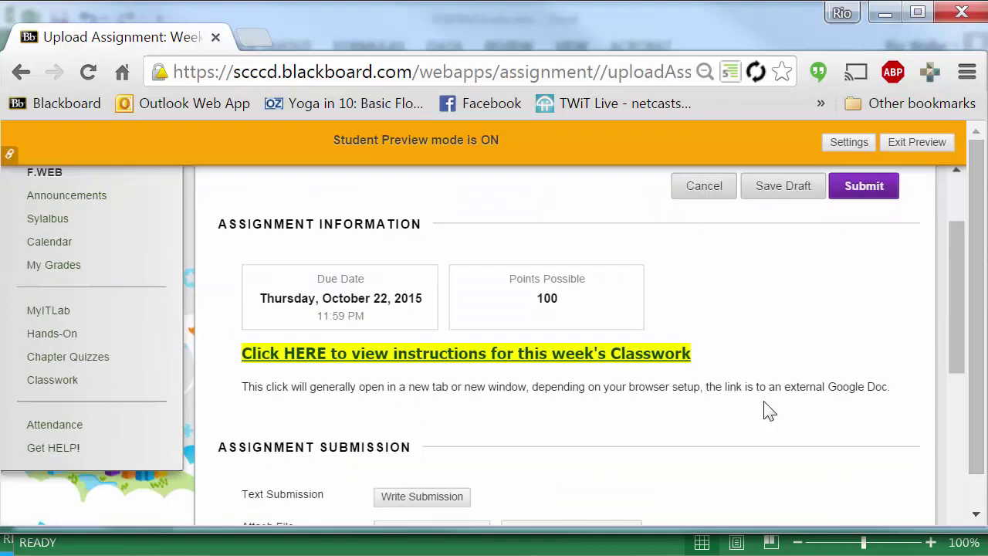
click(849, 193)
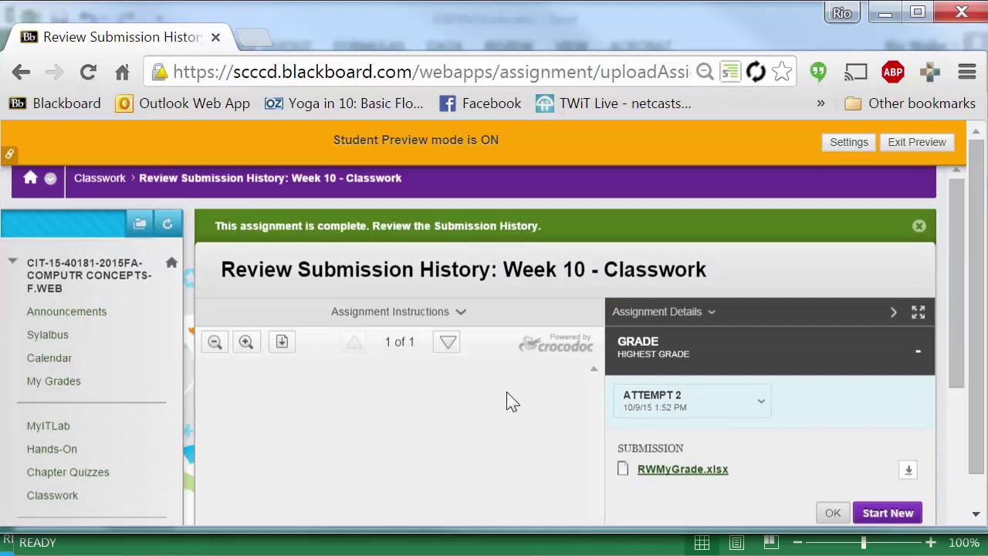
scroll(510, 401, down, 4)
scroll(510, 402, up, 4)
scroll(509, 401, down, 2)
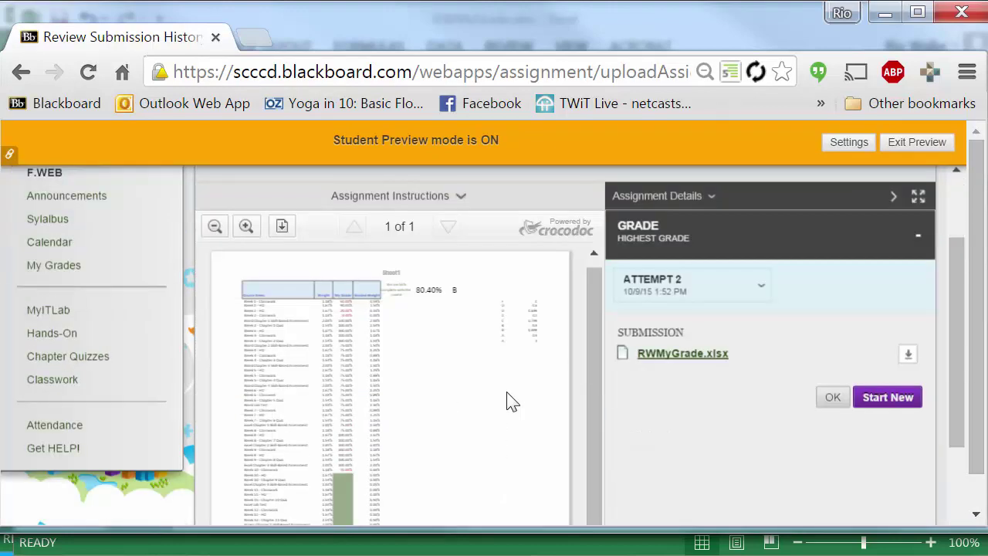